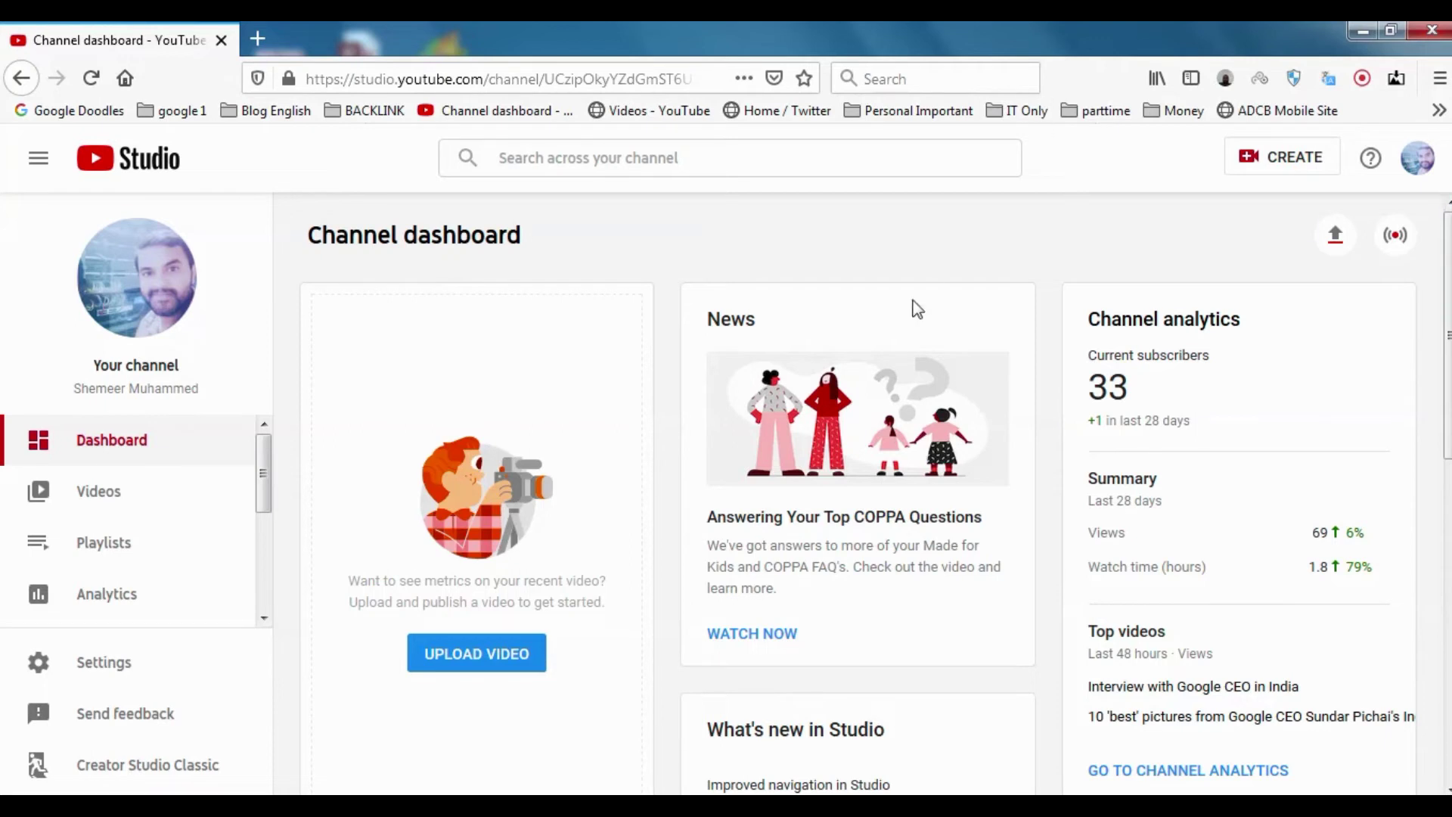
Step: Trim the address bar to the bare YouTube Studio web address and load it
scroll(803, 300, down, 6)
scroll(809, 310, up, 6)
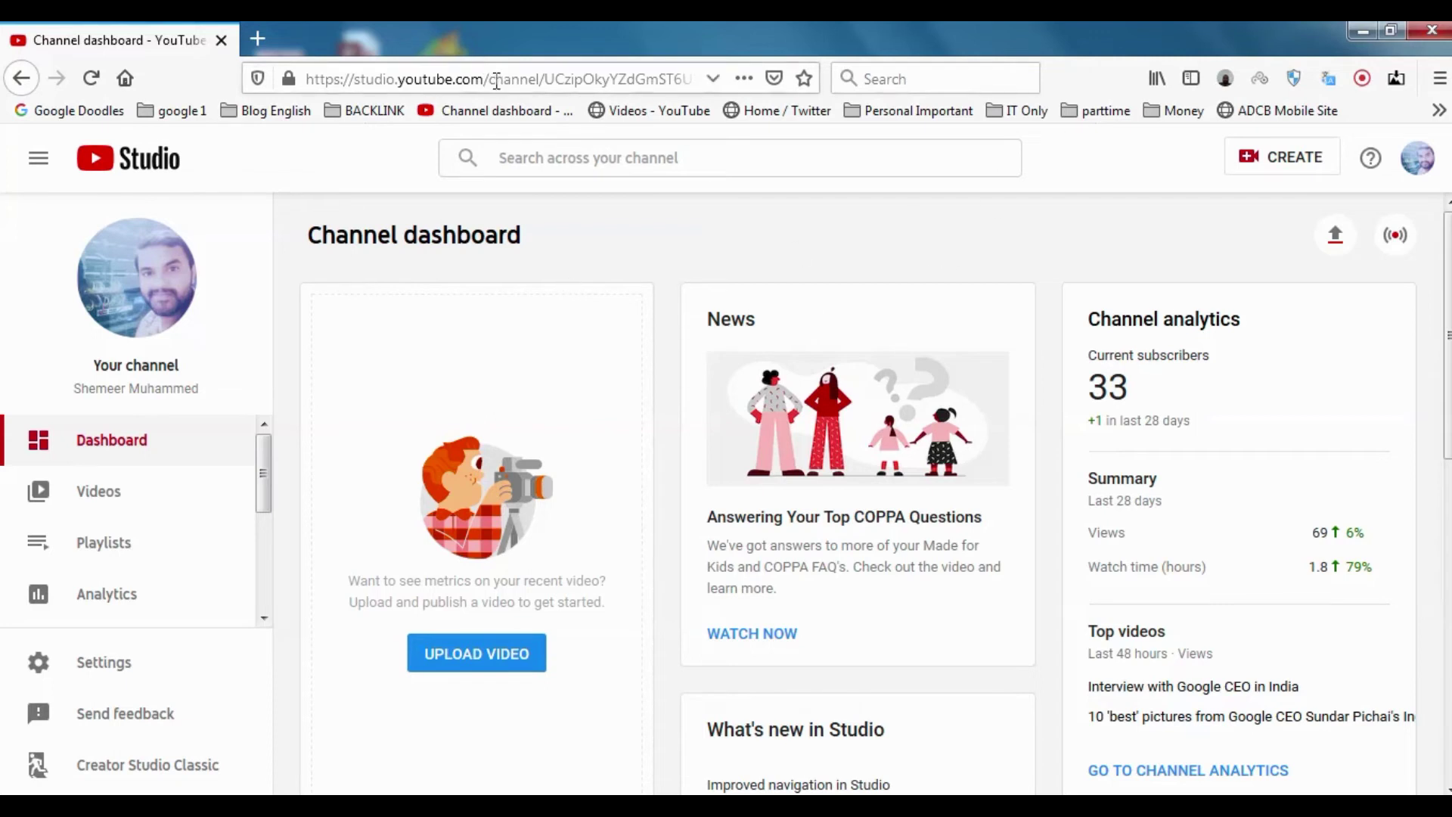
drag(488, 78, 698, 79)
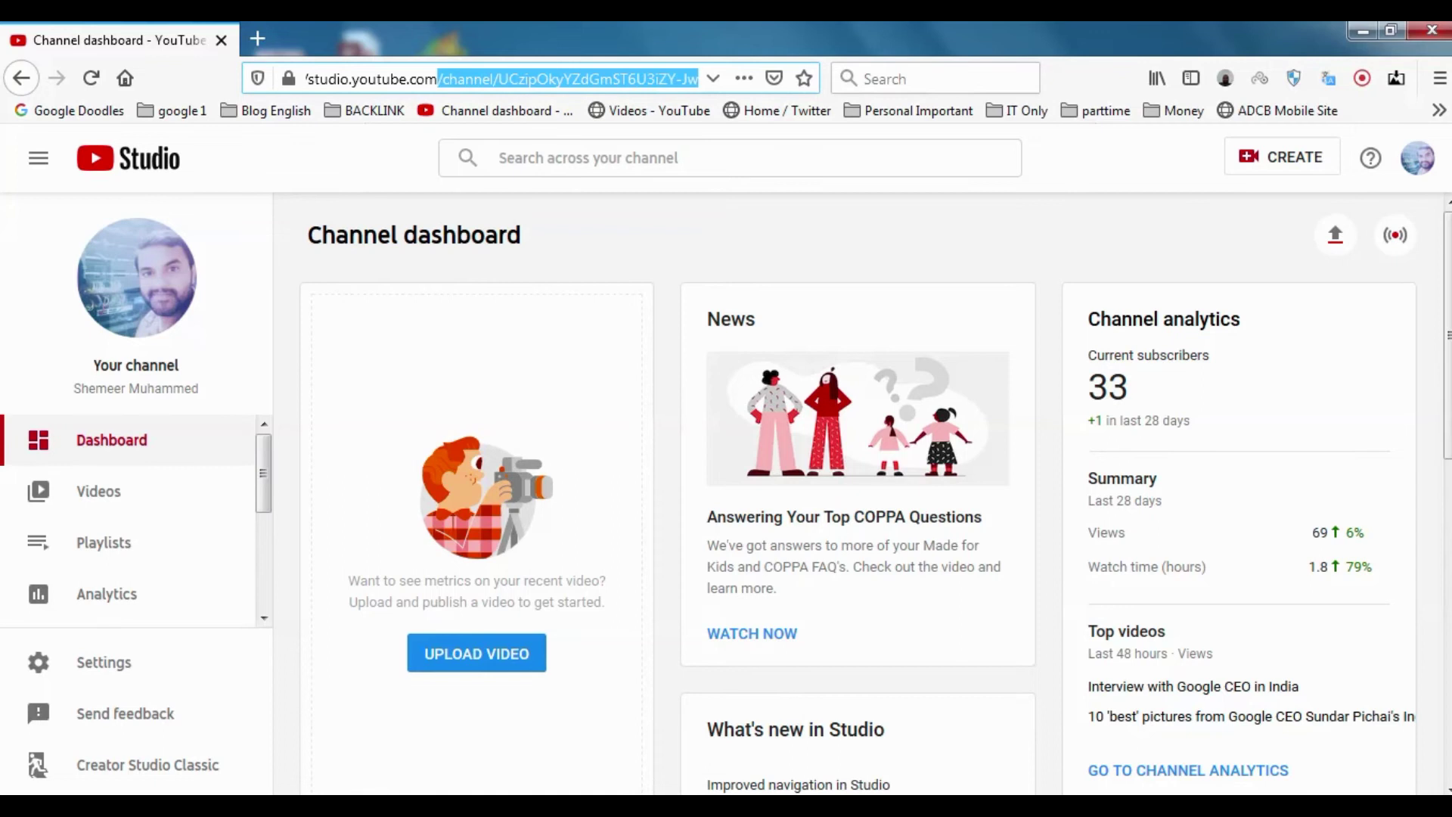
key(BackSpace)
key(Return)
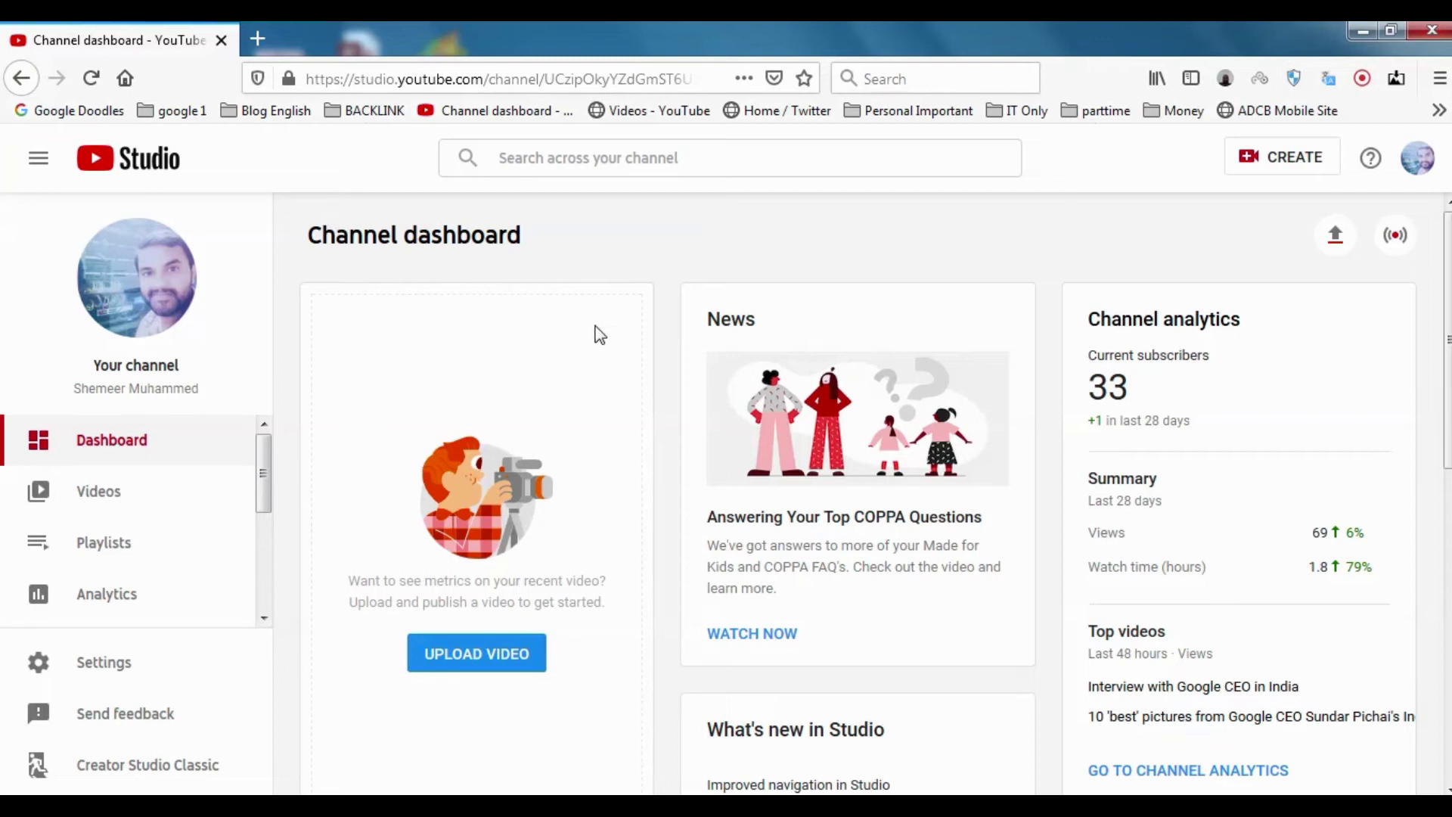
Step: Open the upload-video window, cancel the file picker, dismiss the welcome tip, and close the window
scroll(832, 333, down, 5)
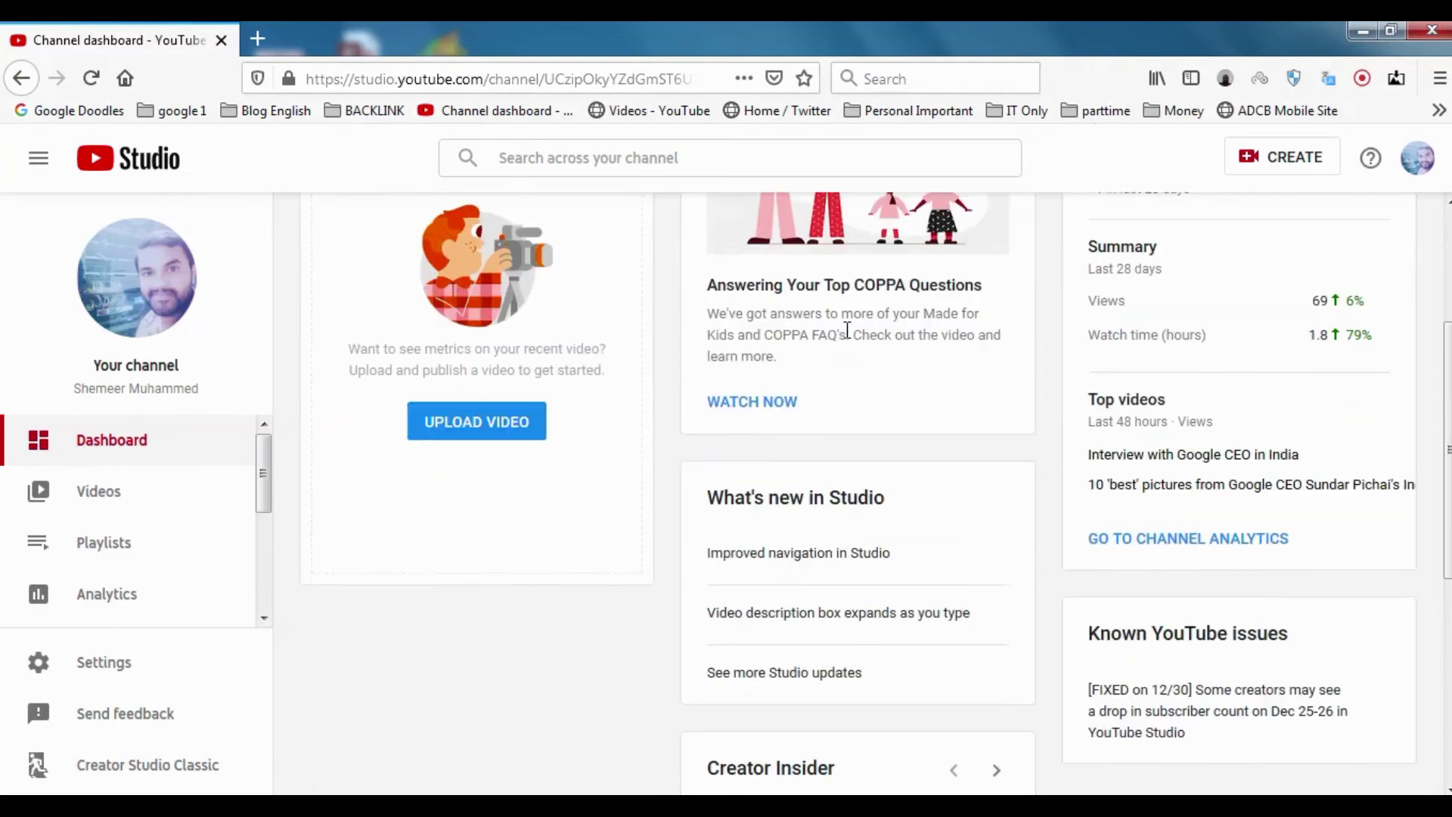
scroll(938, 384, up, 5)
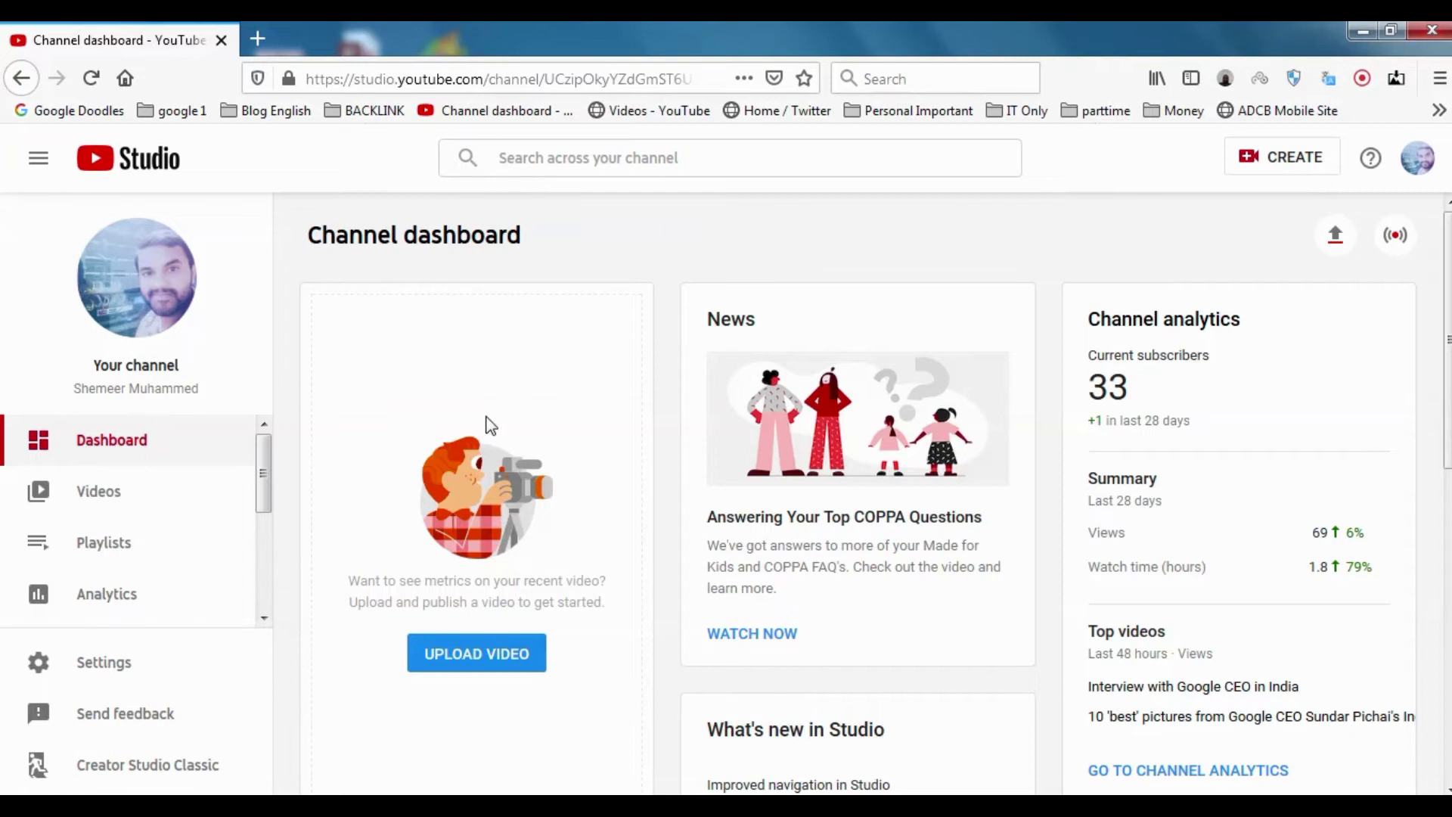
scroll(486, 423, down, 3)
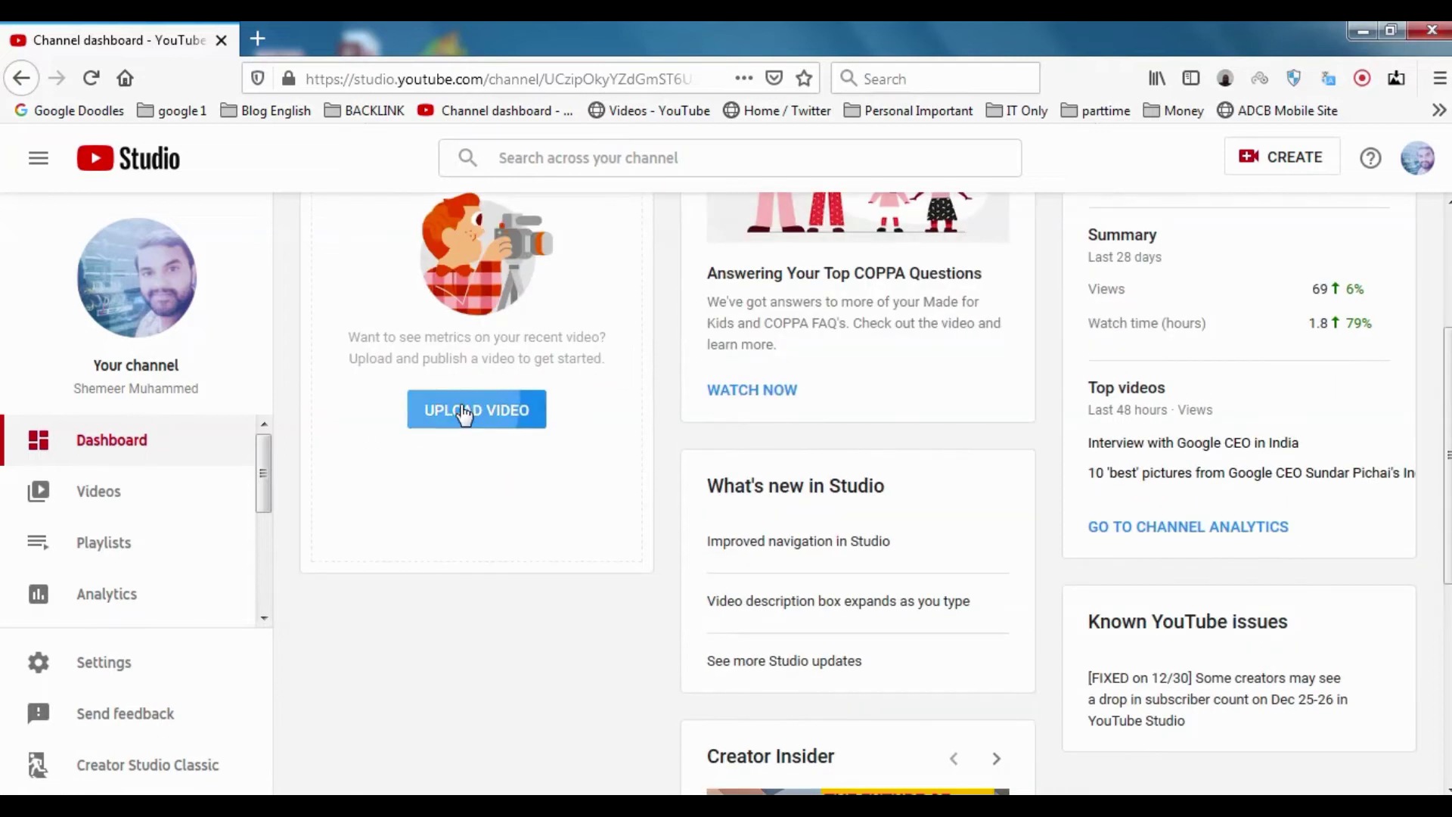
click(465, 414)
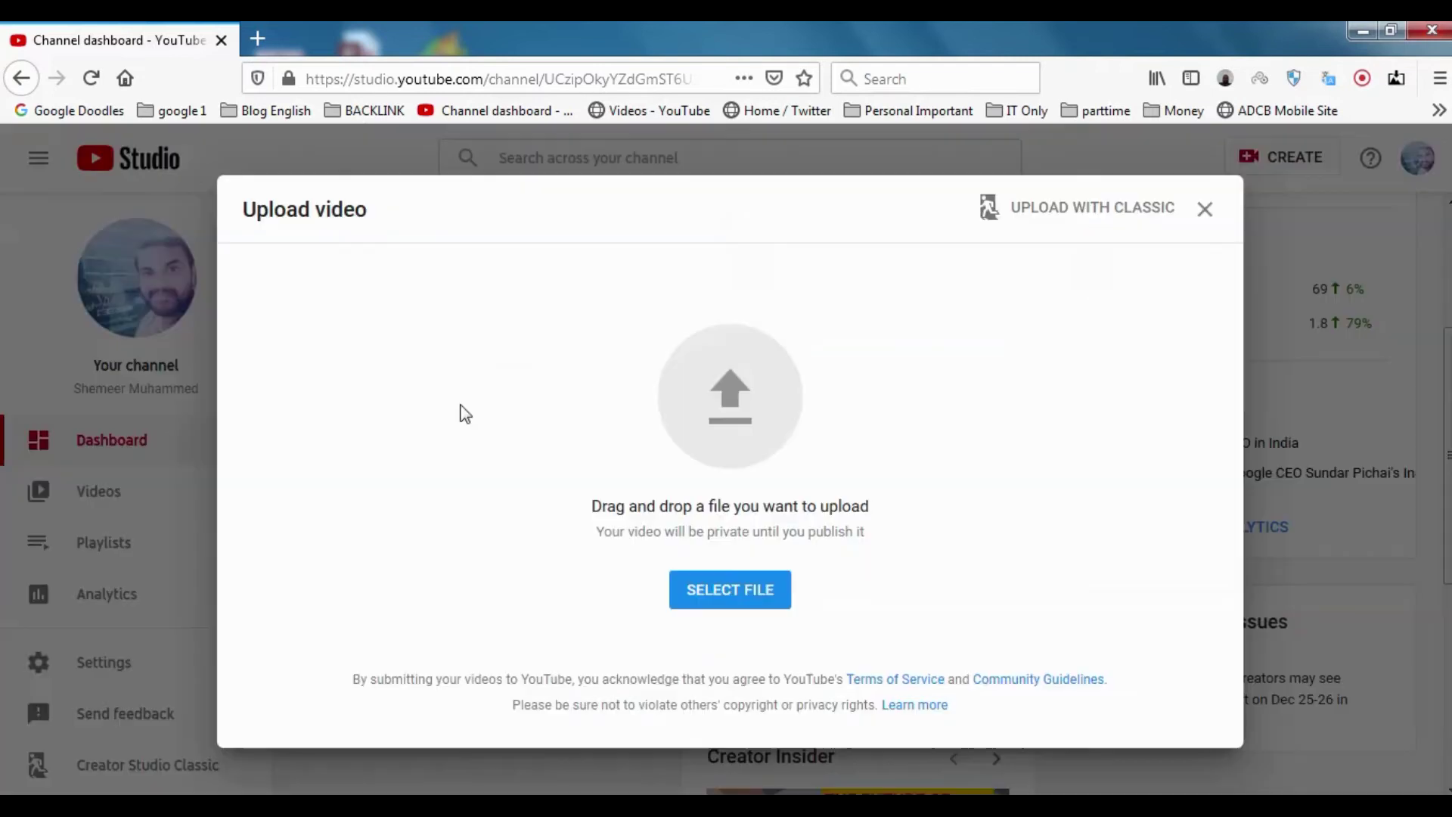
click(708, 429)
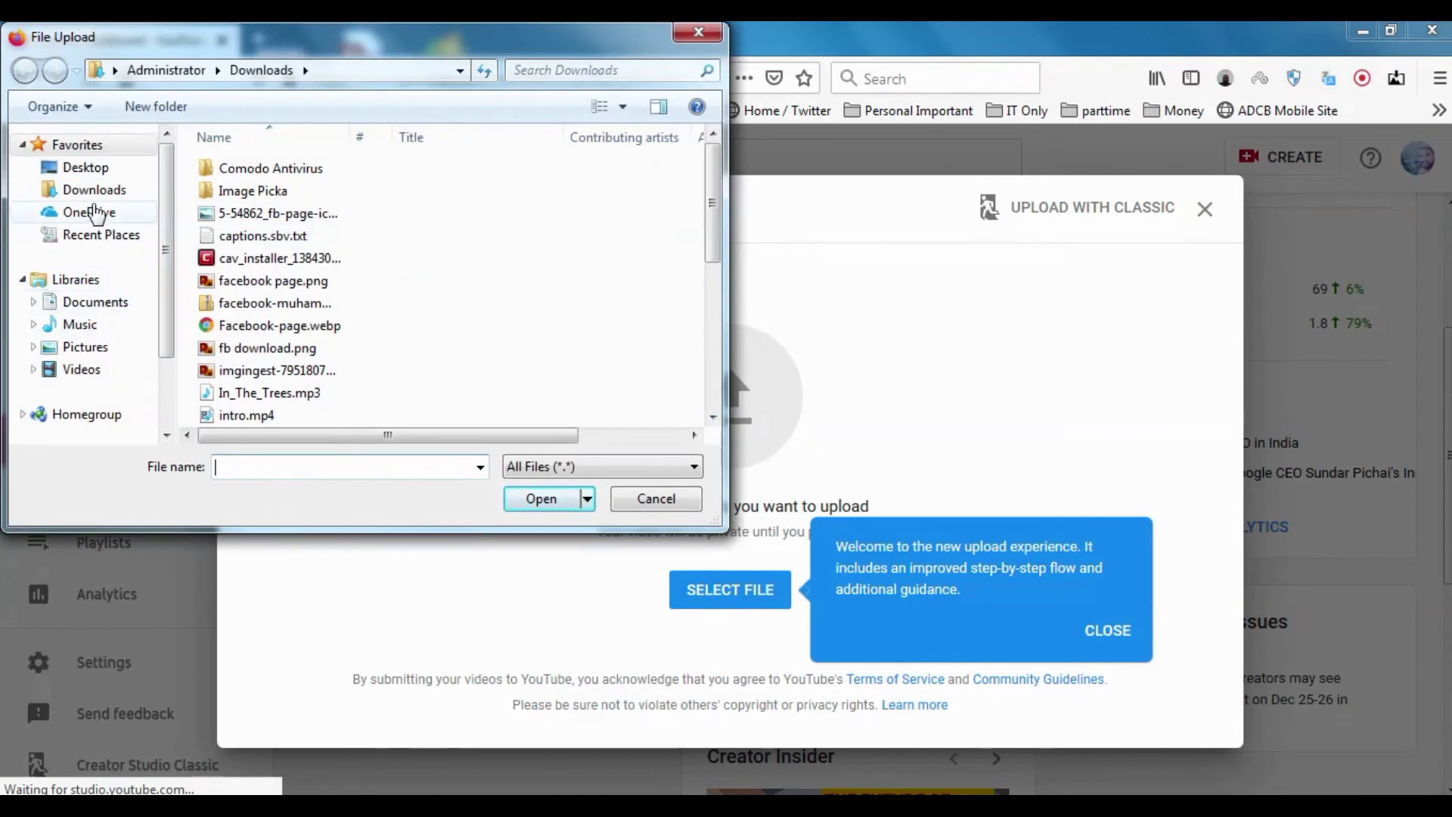
click(684, 38)
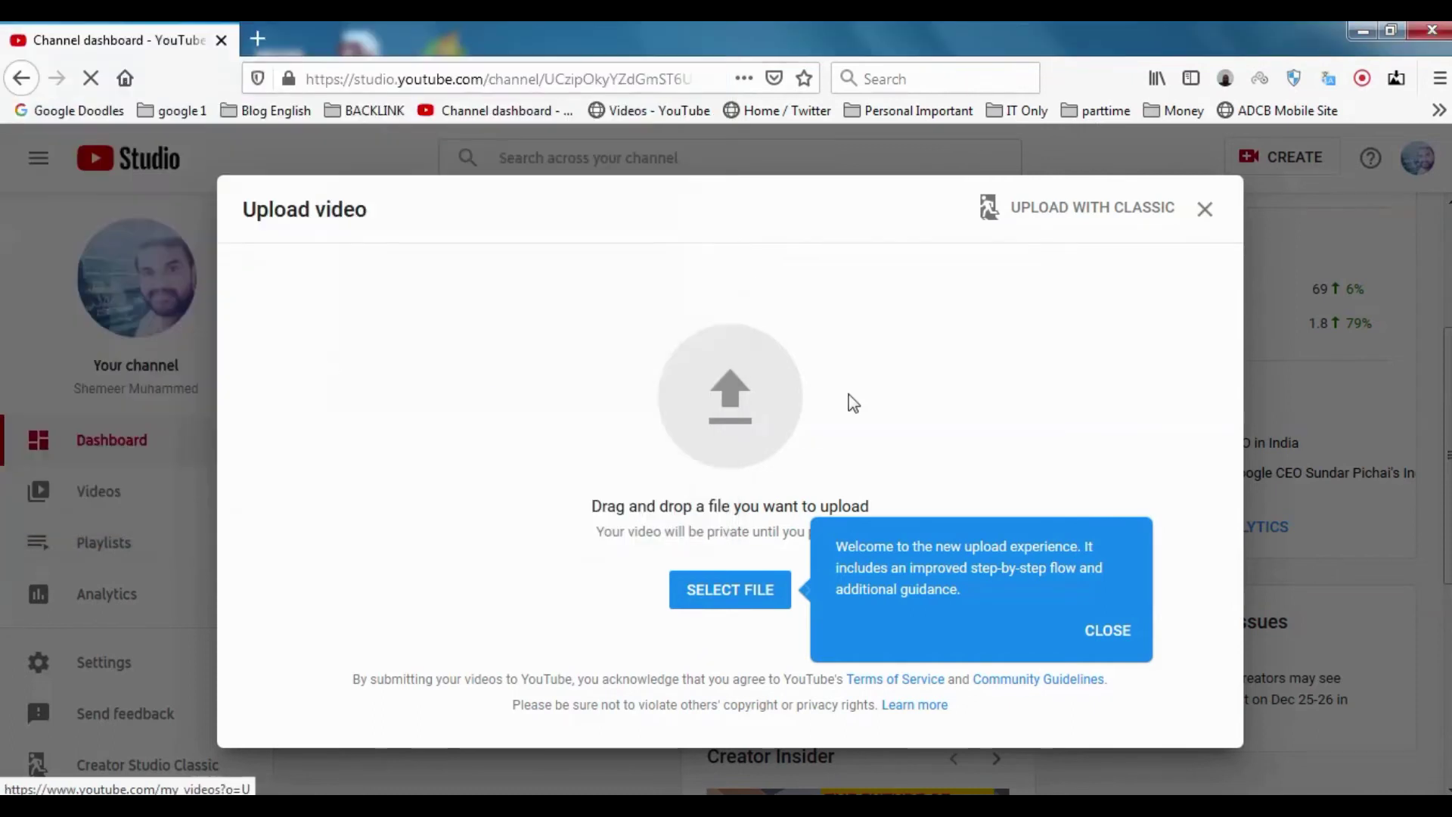
click(1114, 631)
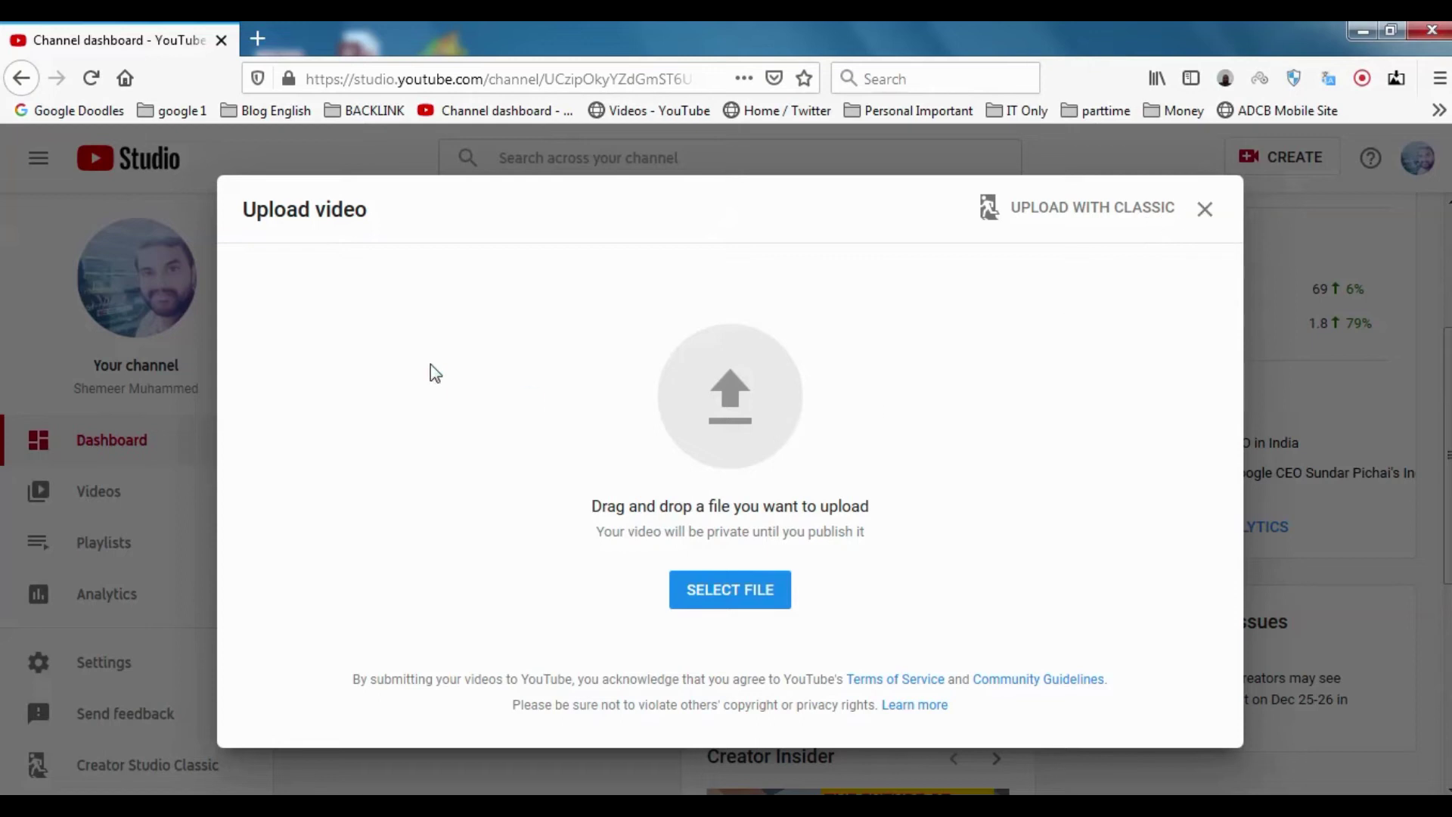
click(1207, 215)
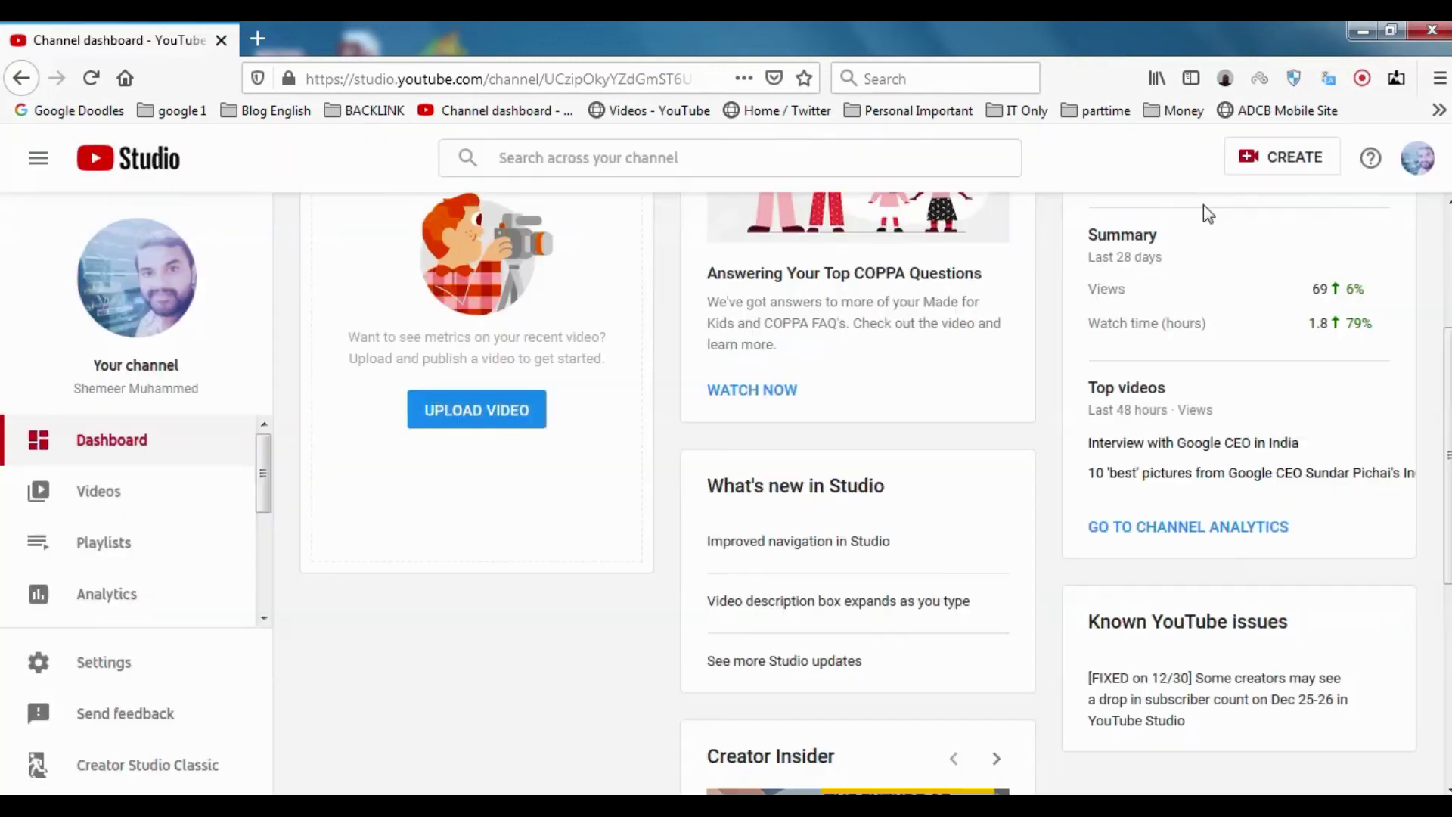
Step: Scroll through the dashboard and highlight the Channel analytics heading
scroll(491, 446, up, 3)
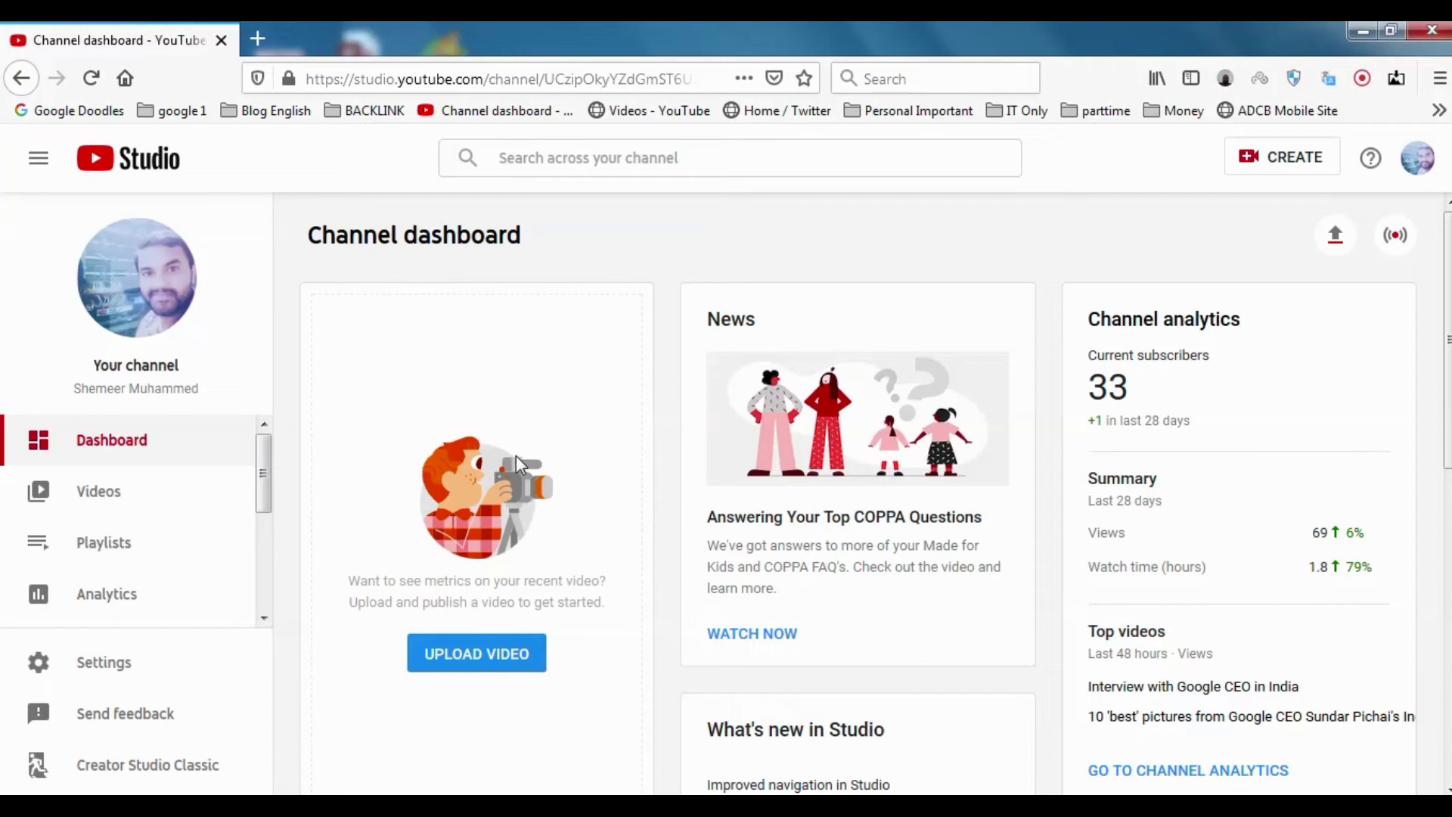
scroll(1028, 443, down, 3)
scroll(1029, 439, up, 3)
scroll(832, 545, down, 3)
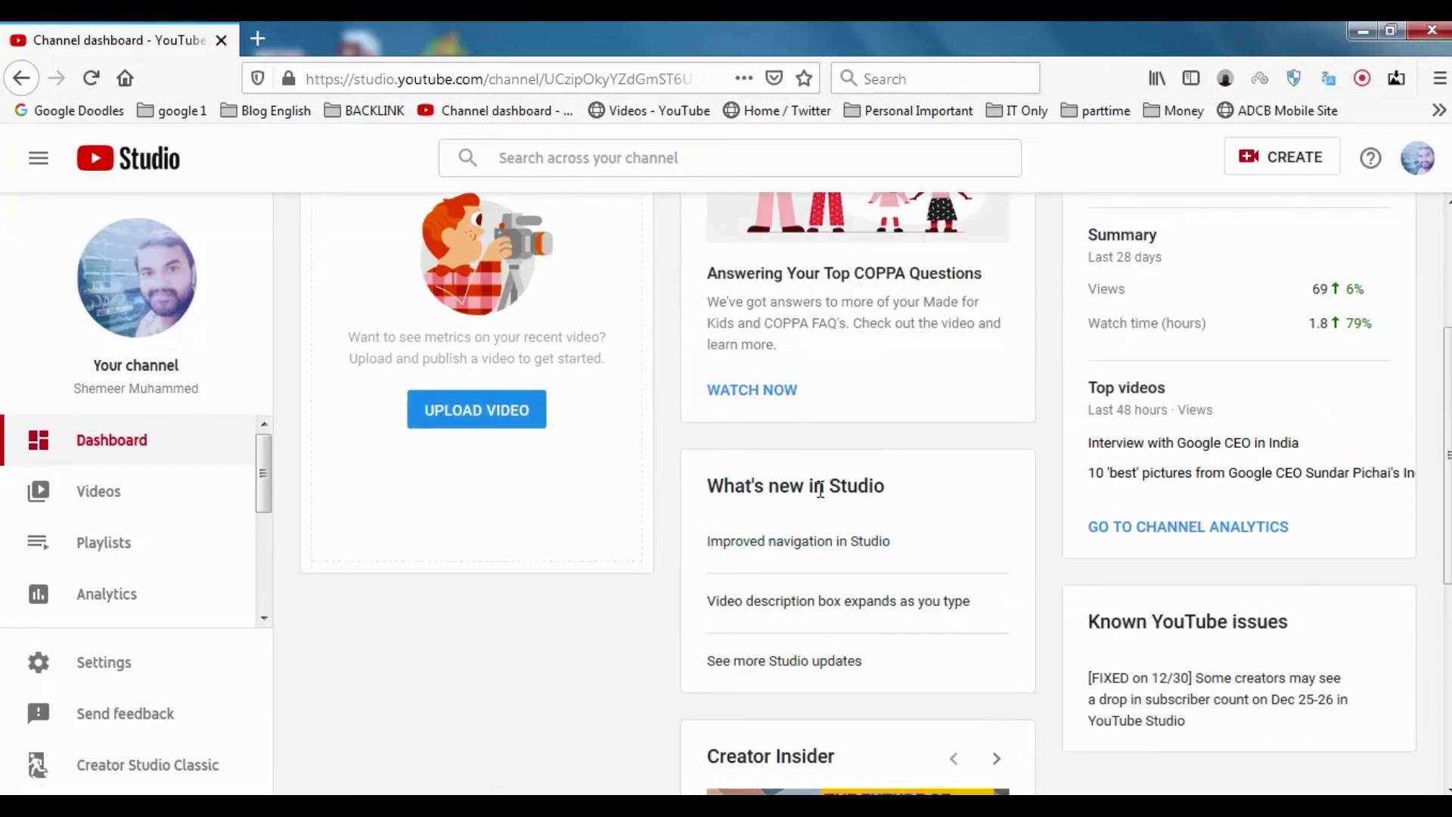
scroll(820, 495, down, 2)
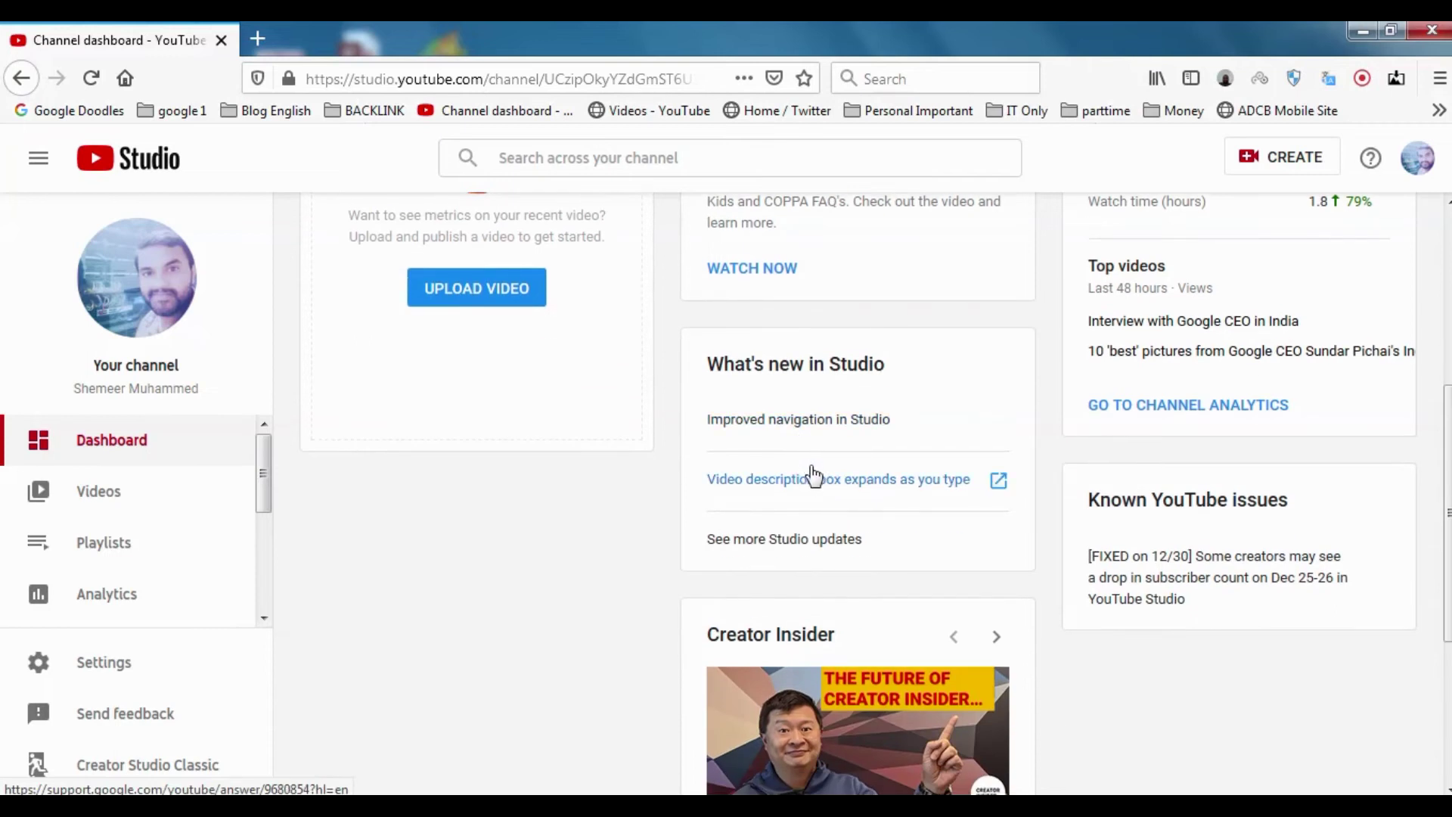
scroll(825, 507, down, 5)
scroll(836, 512, up, 8)
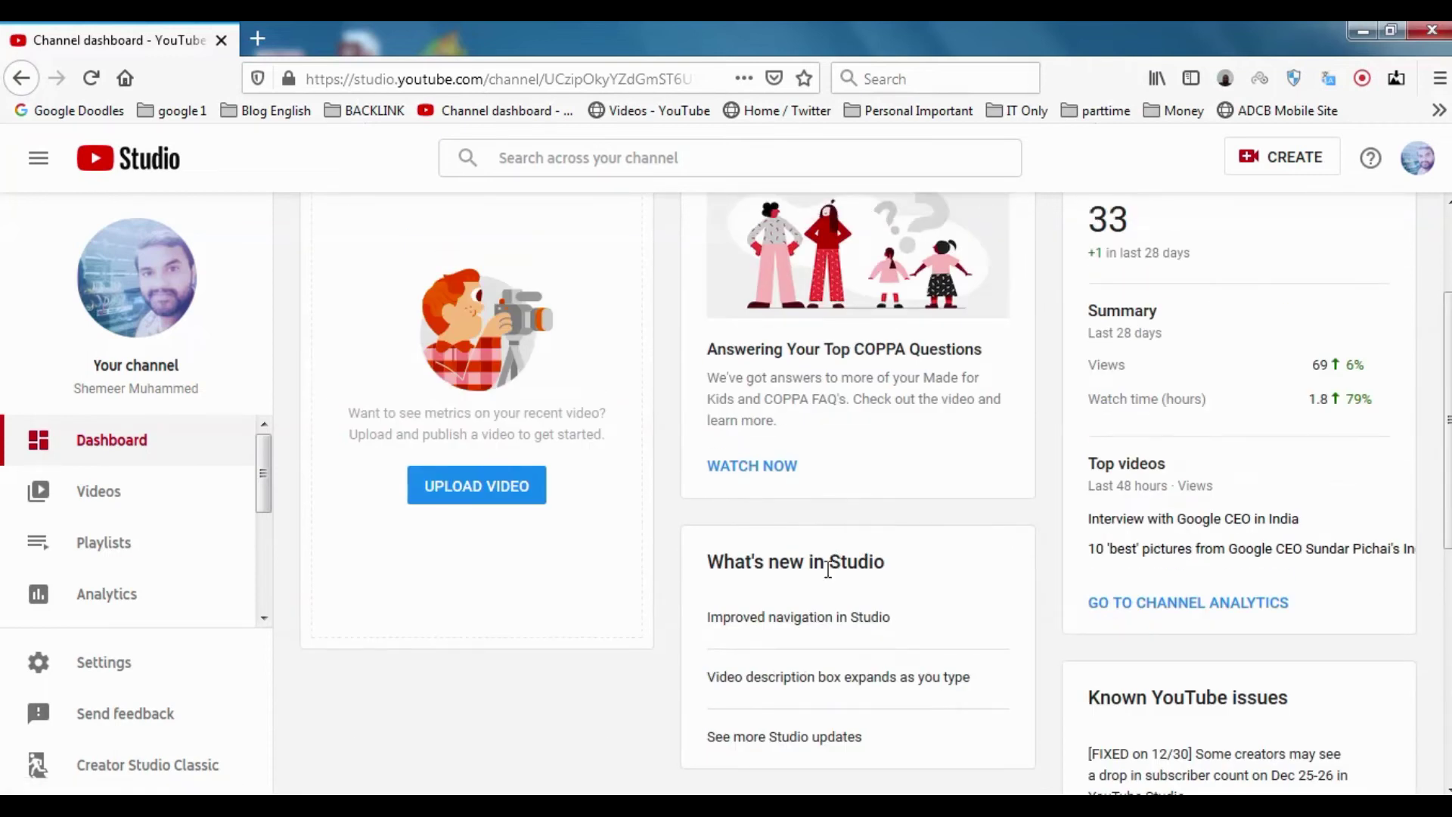
scroll(826, 567, down, 2)
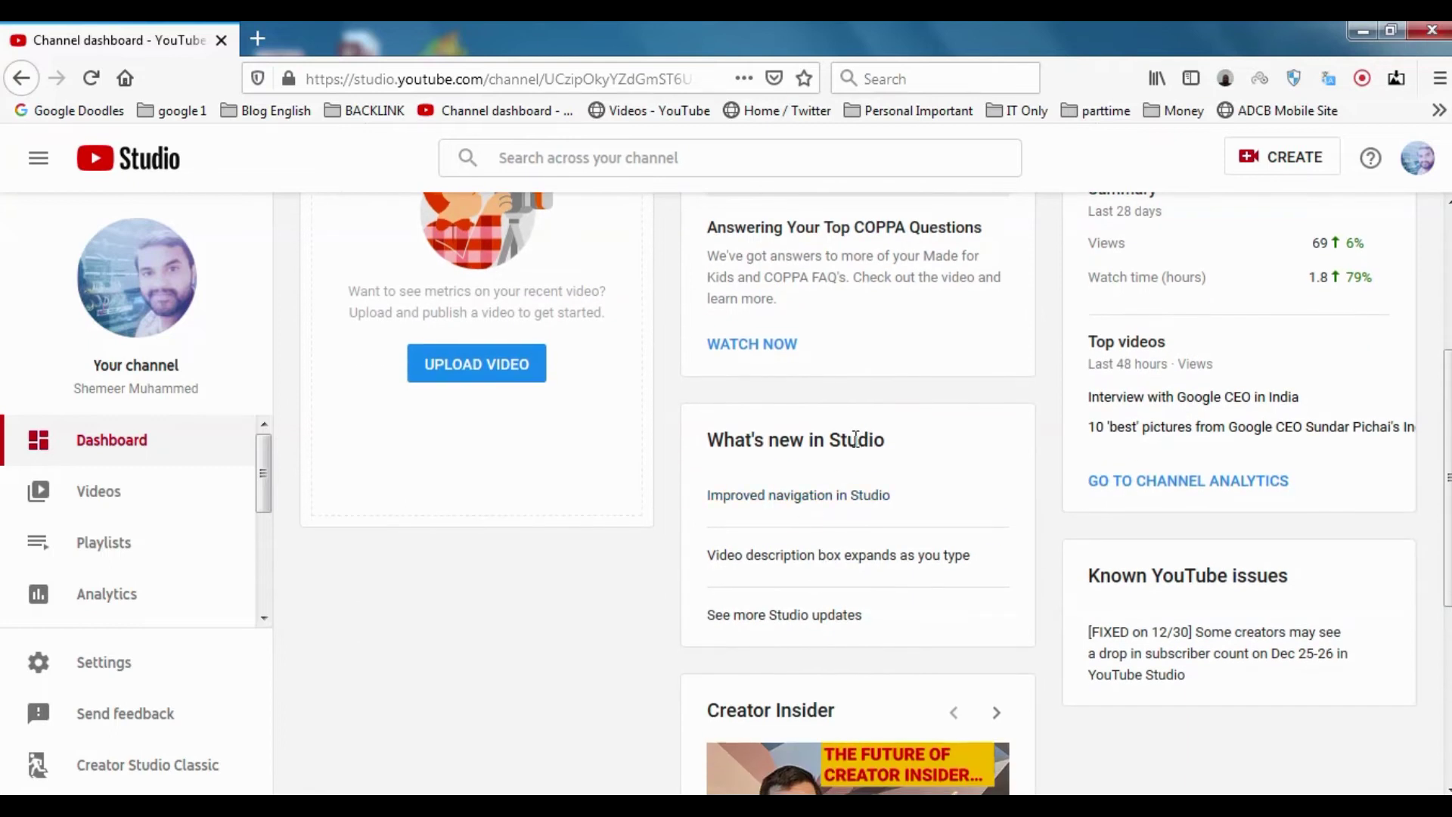
scroll(787, 541, up, 4)
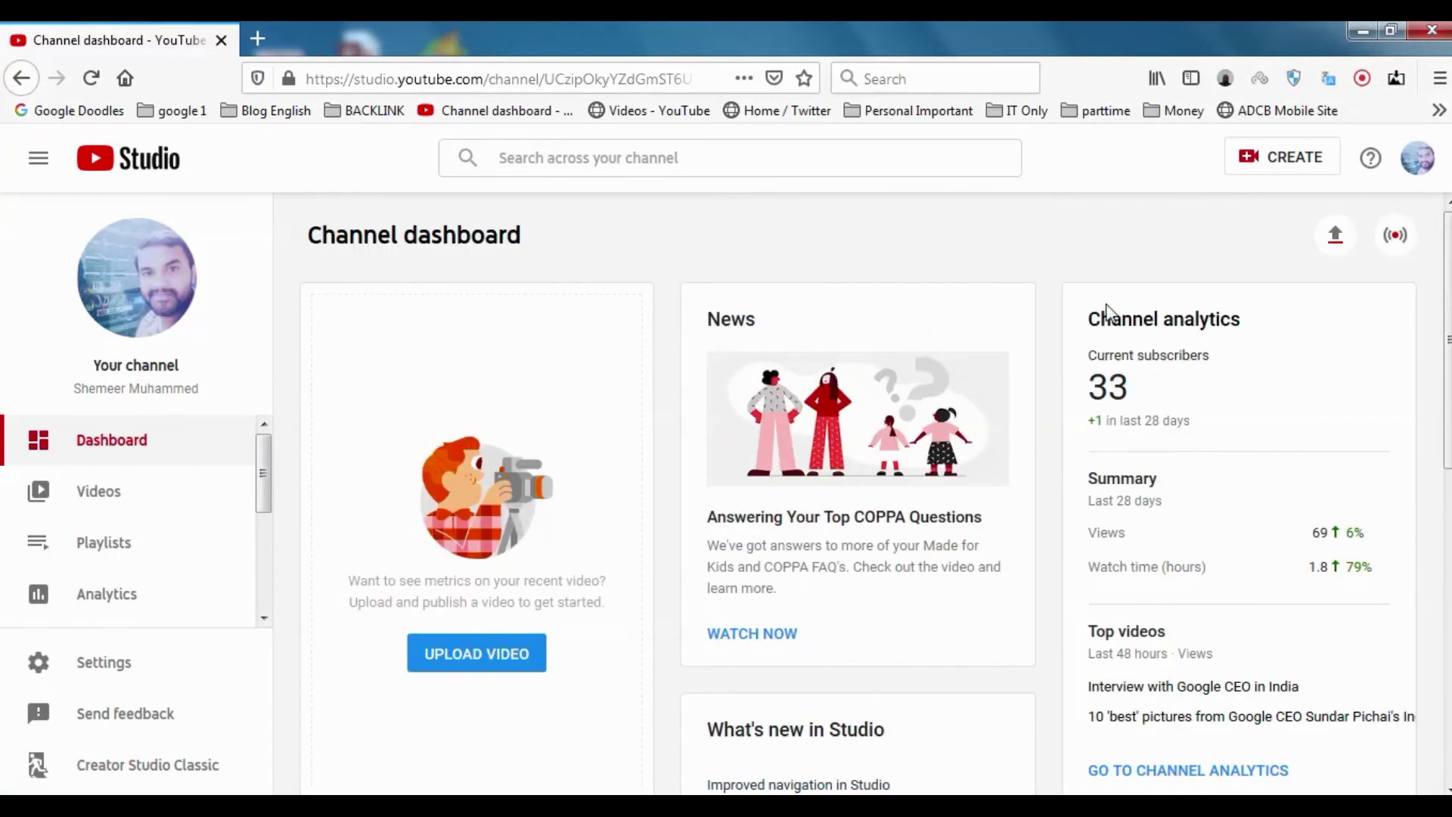
drag(1092, 309, 1239, 322)
click(1242, 320)
Step: Highlight the current subscriber count of 33 and scroll through the rest of the dashboard
drag(1081, 369, 1087, 448)
click(1180, 492)
scroll(1112, 488, down, 3)
mouse_move(1318, 437)
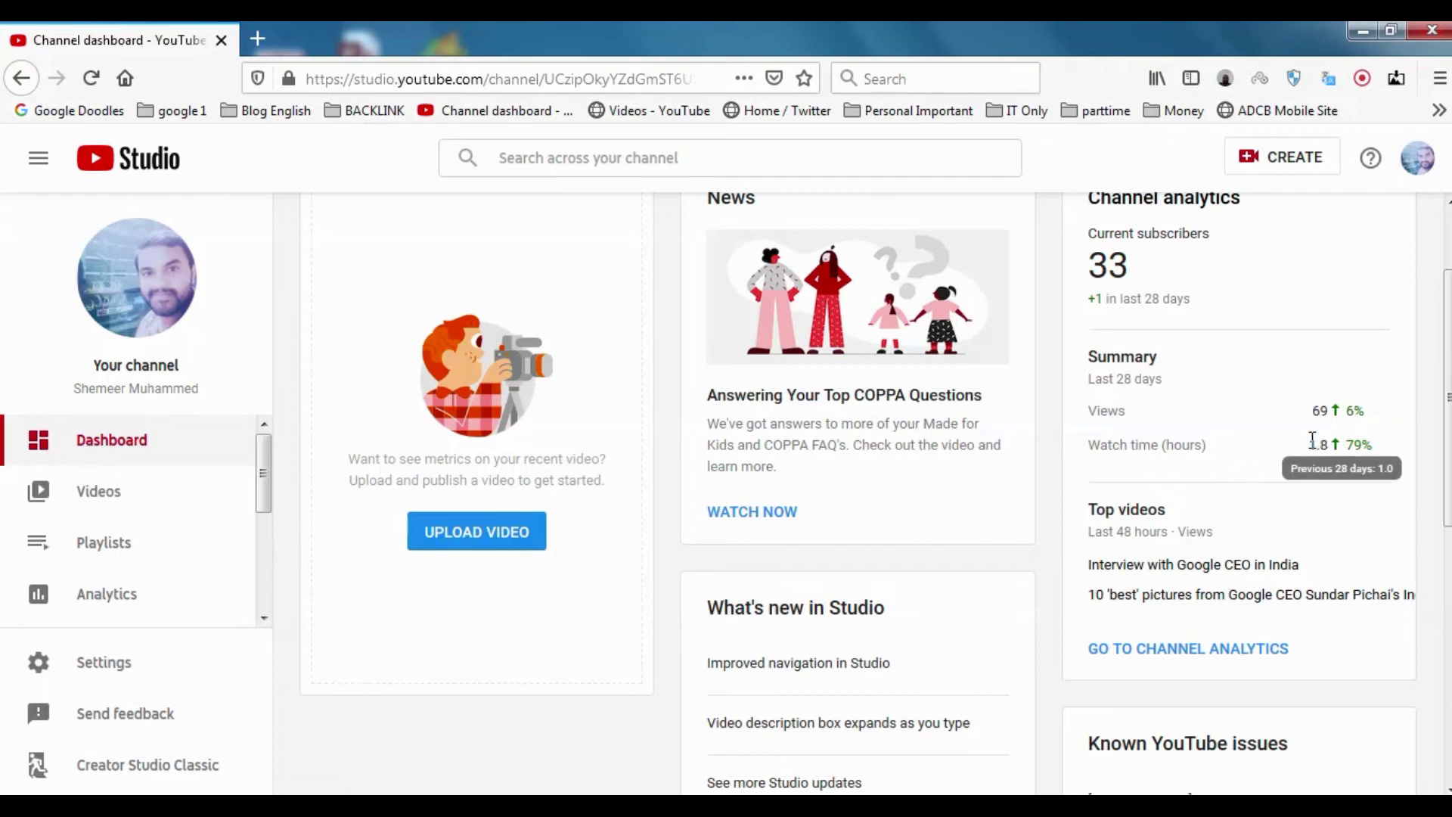
scroll(1298, 448, down, 1)
scroll(1298, 448, down, 3)
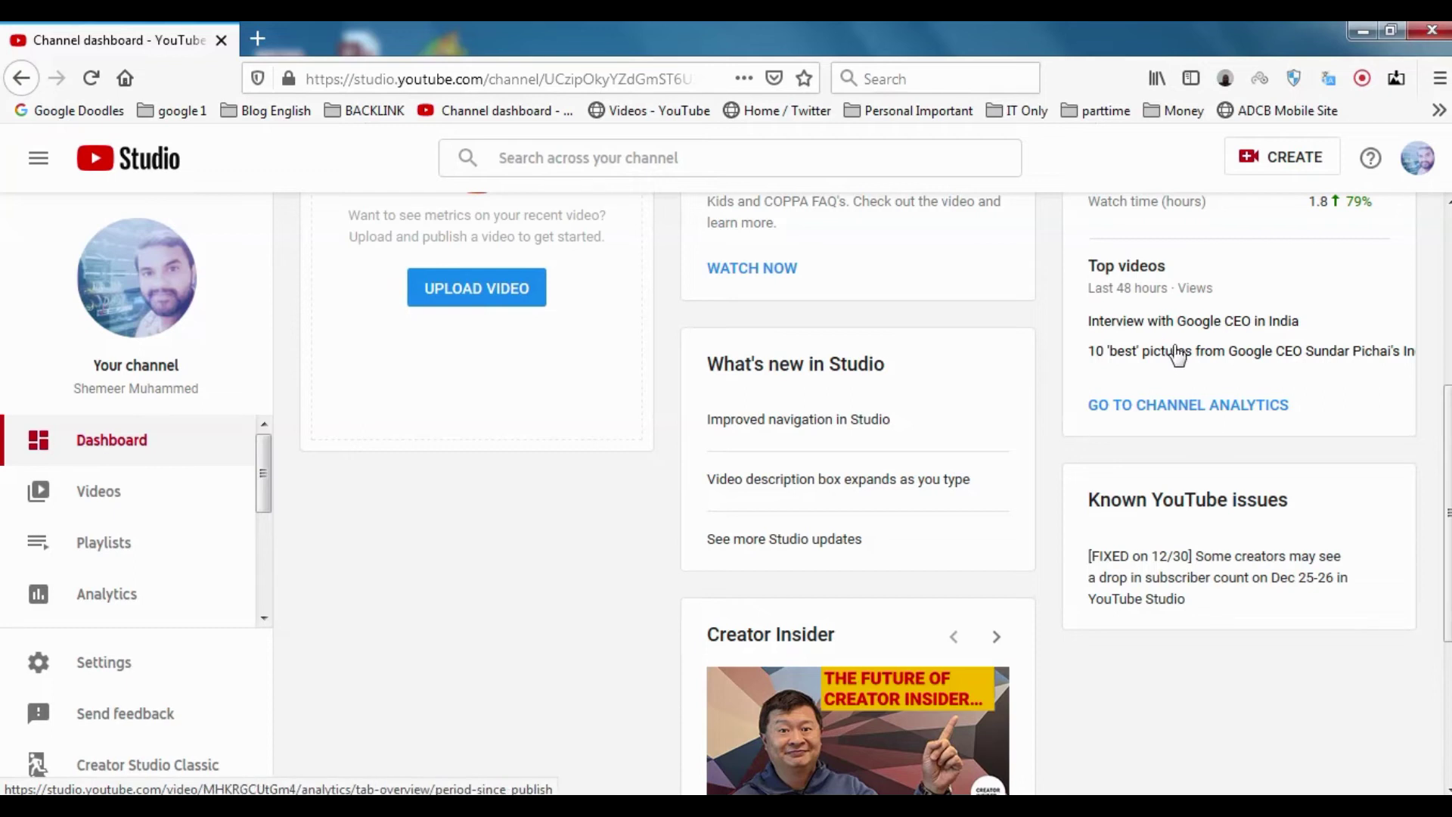
scroll(1192, 462, down, 3)
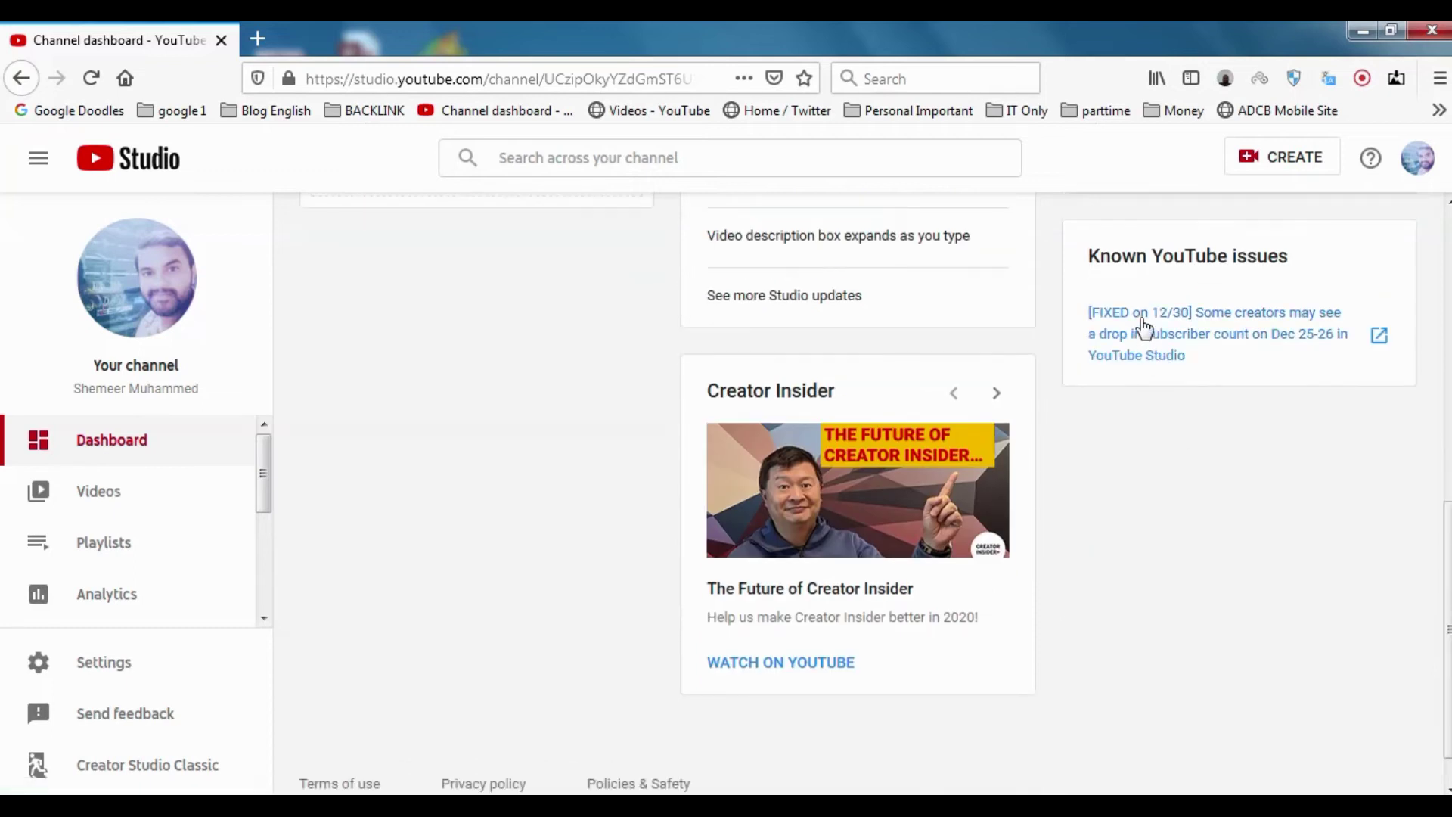
scroll(1163, 371, up, 3)
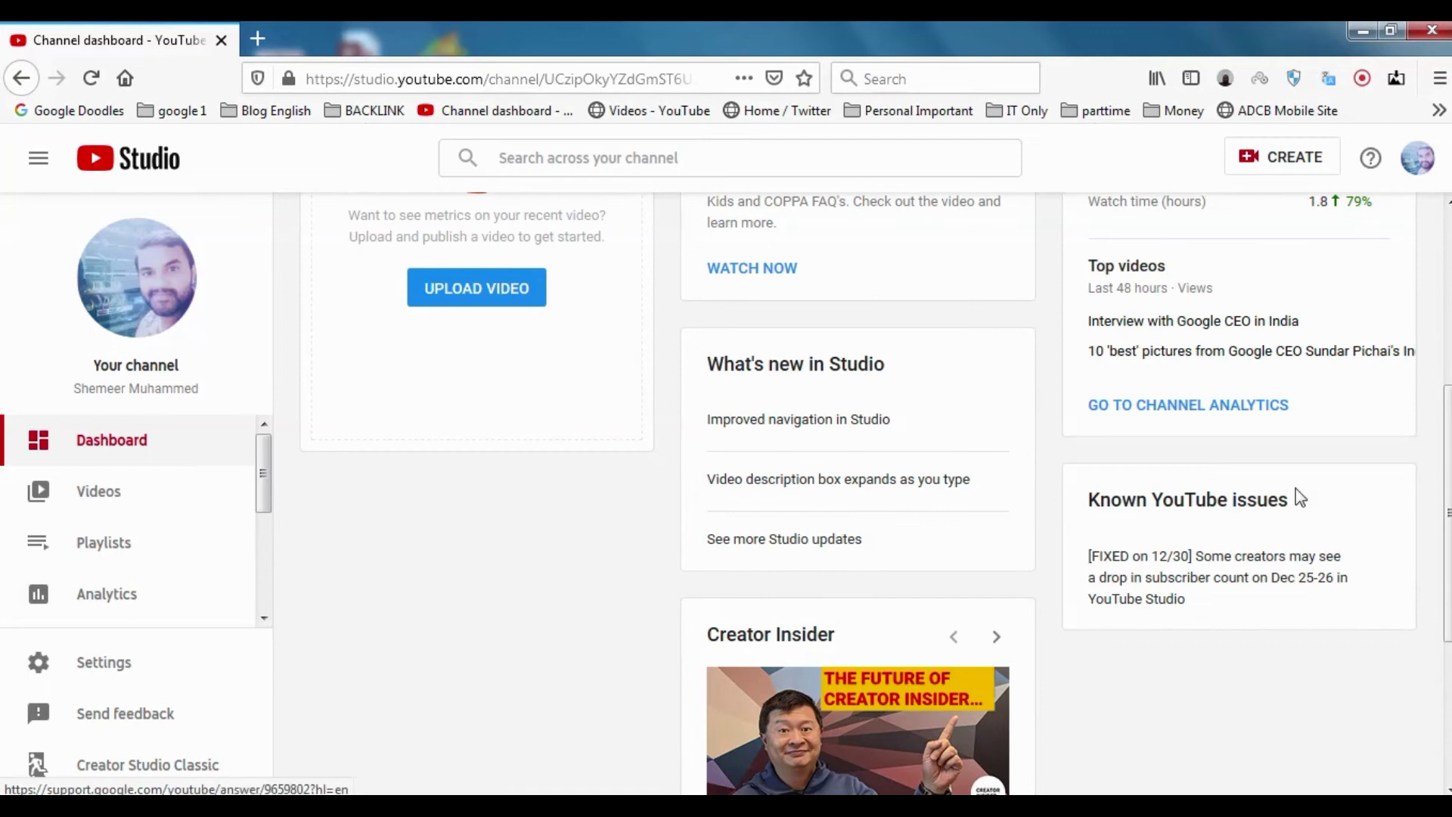
scroll(1298, 497, down, 2)
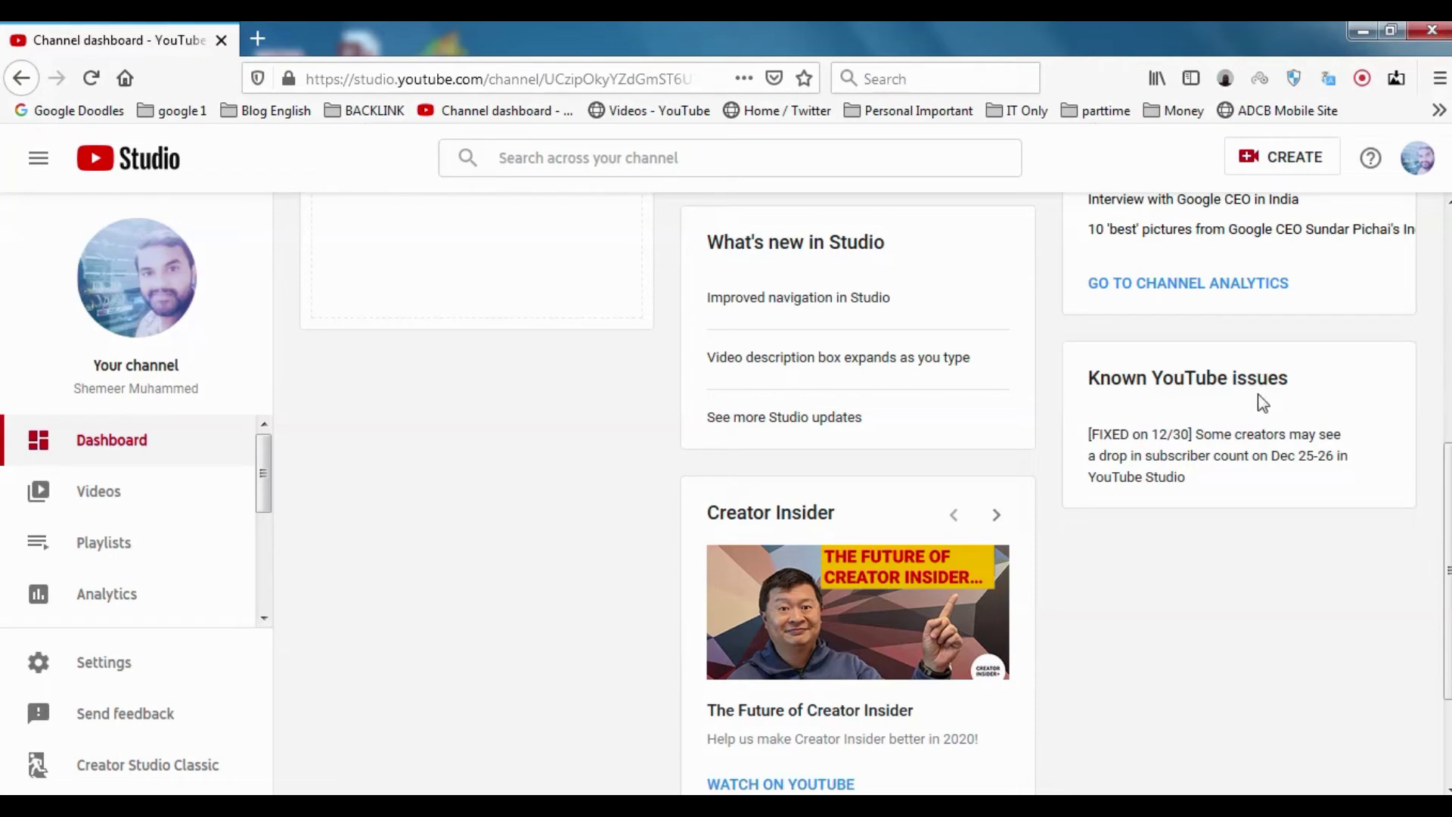
scroll(1257, 397, up, 6)
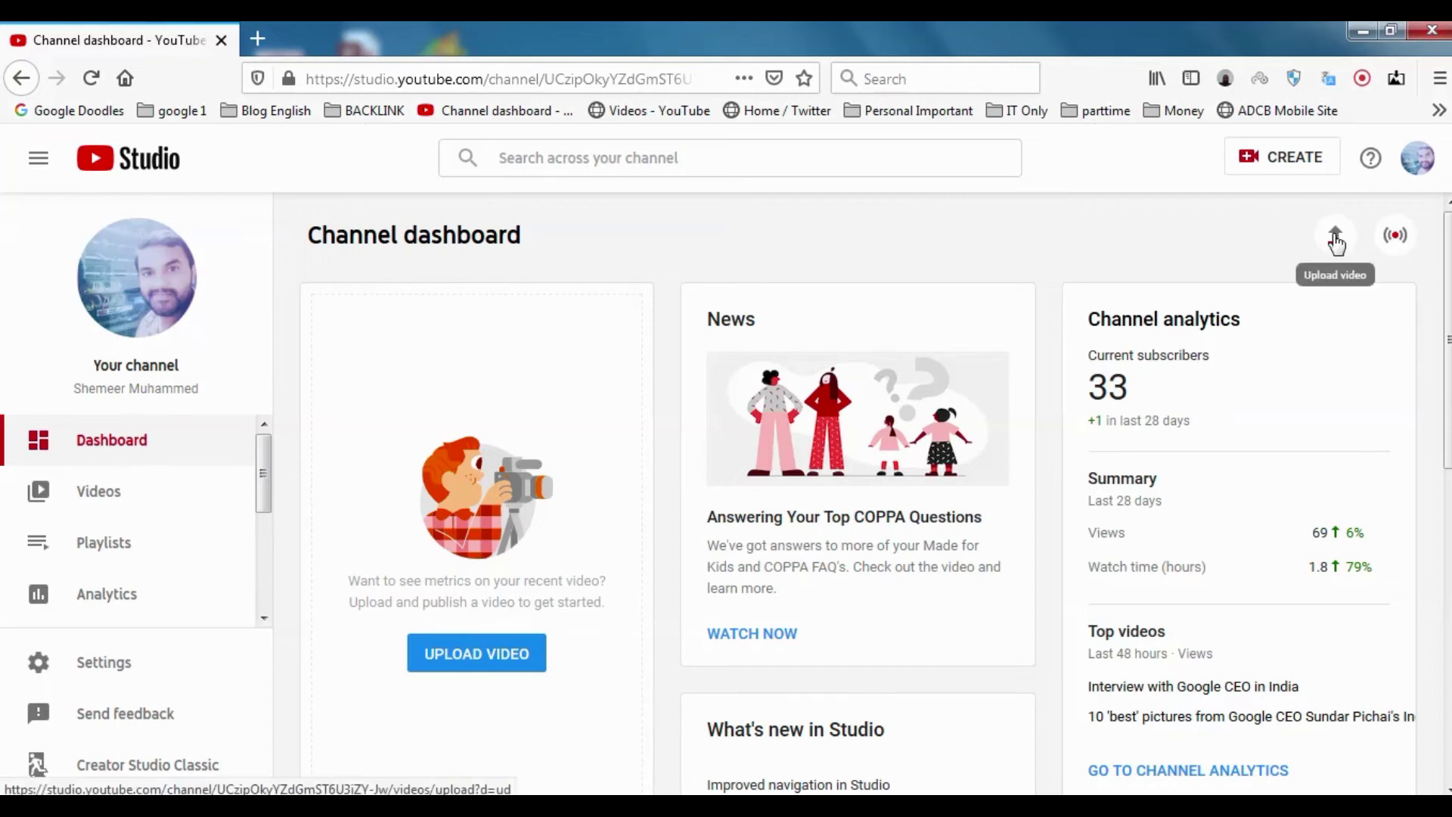
Step: Open the Go live setup, leave webcam streaming without a camera, then return and close the CREATE menu
click(1316, 168)
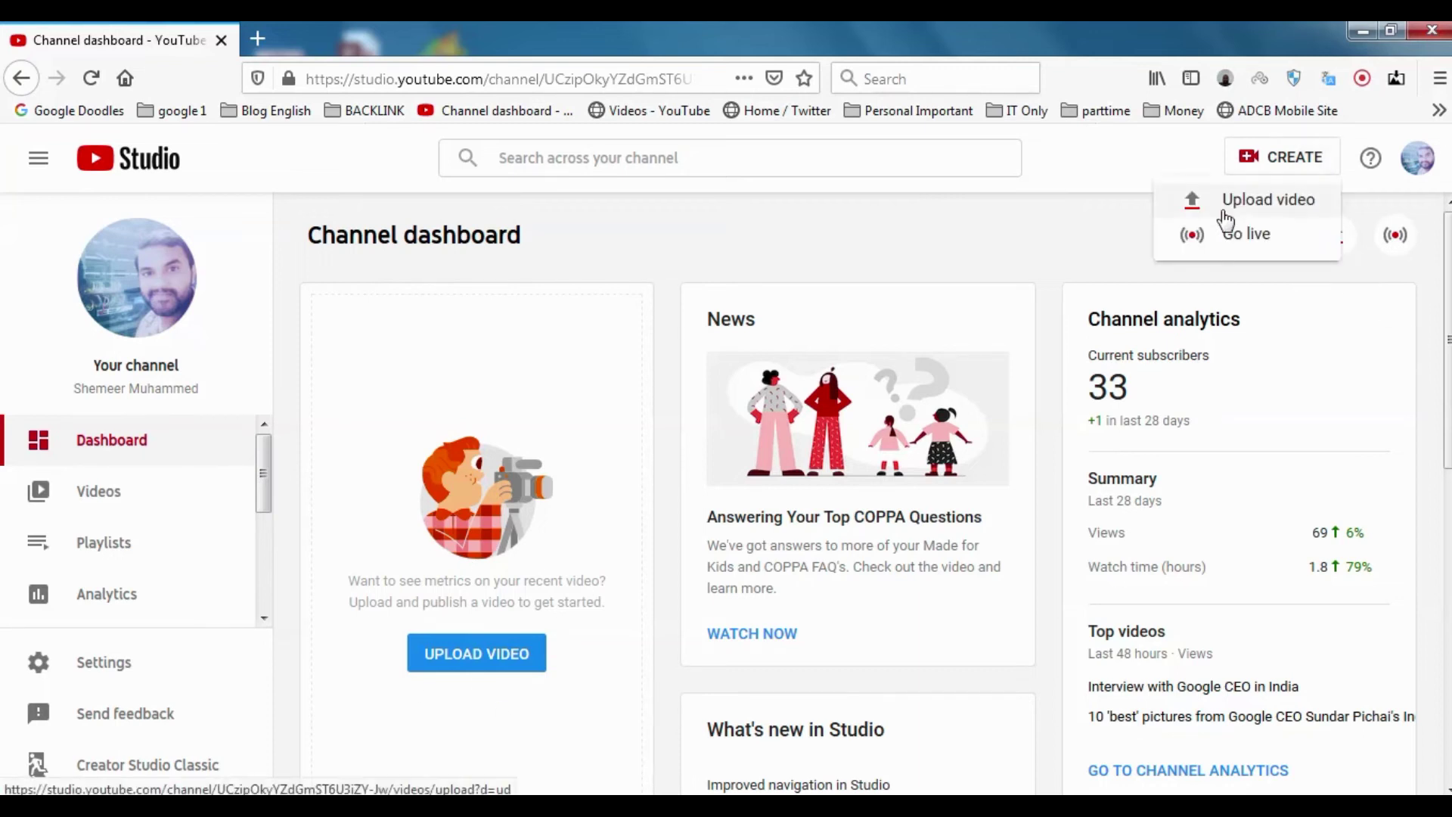
click(1104, 233)
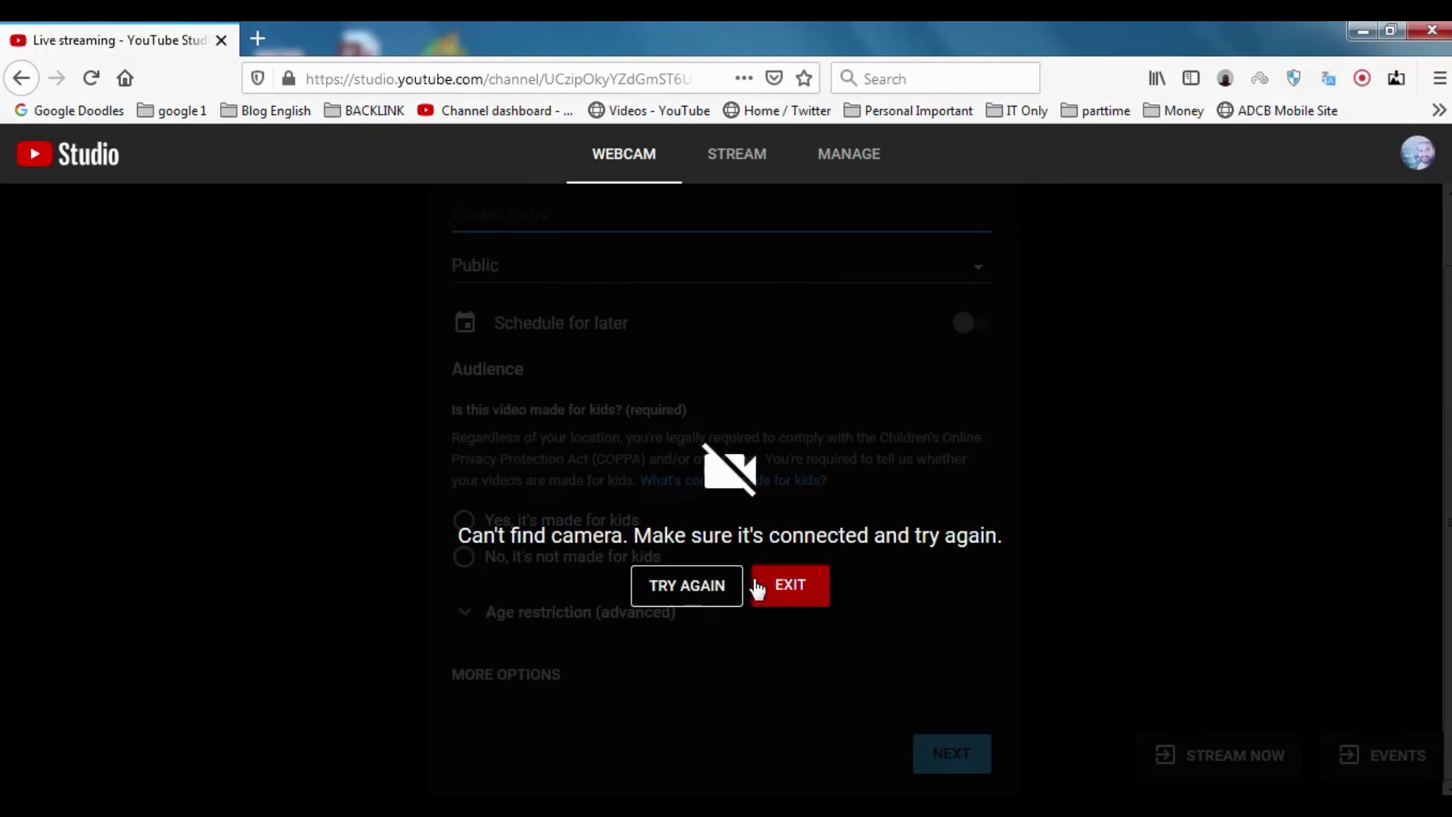
click(808, 587)
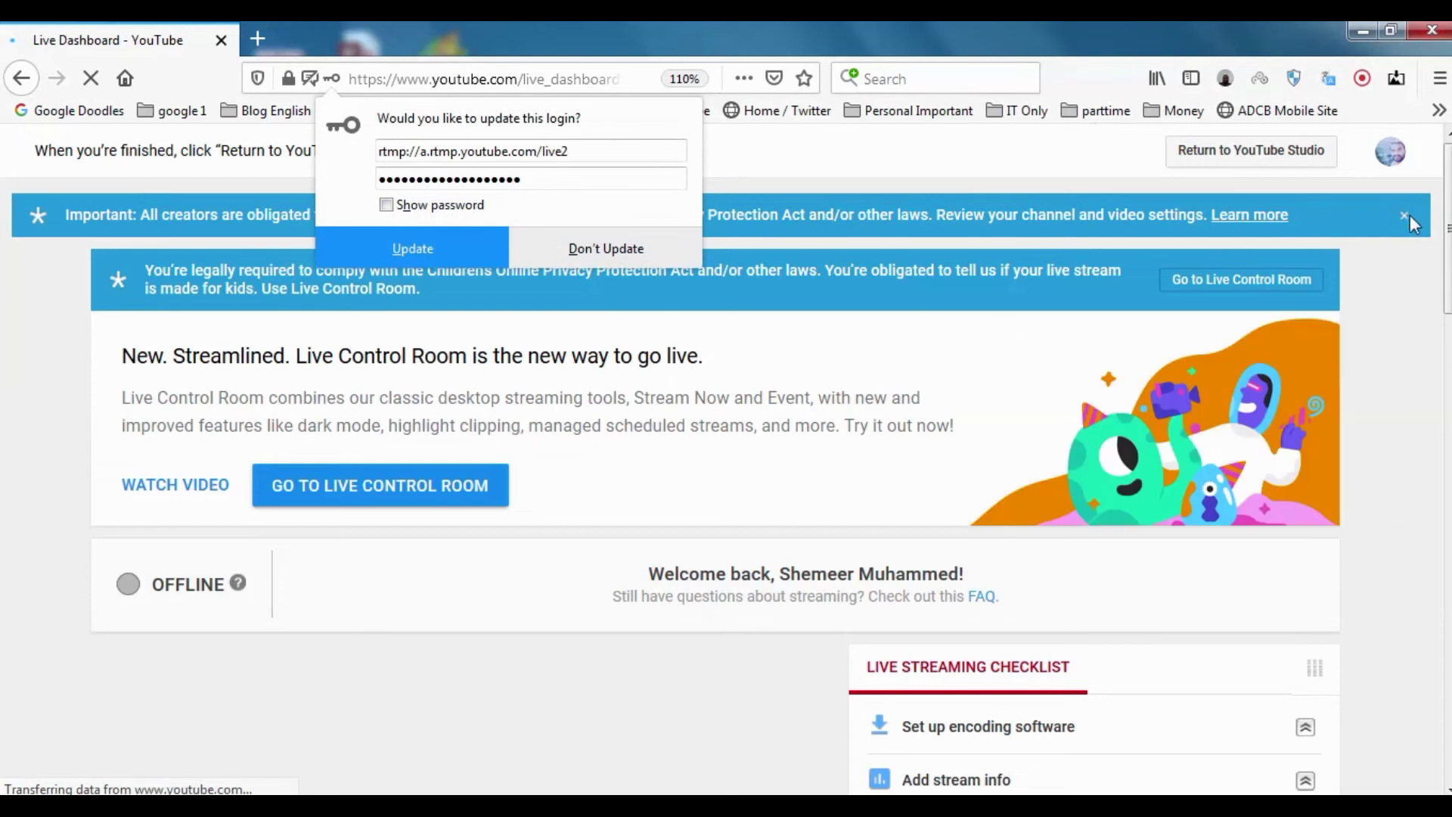
scroll(1408, 213, down, 7)
click(593, 250)
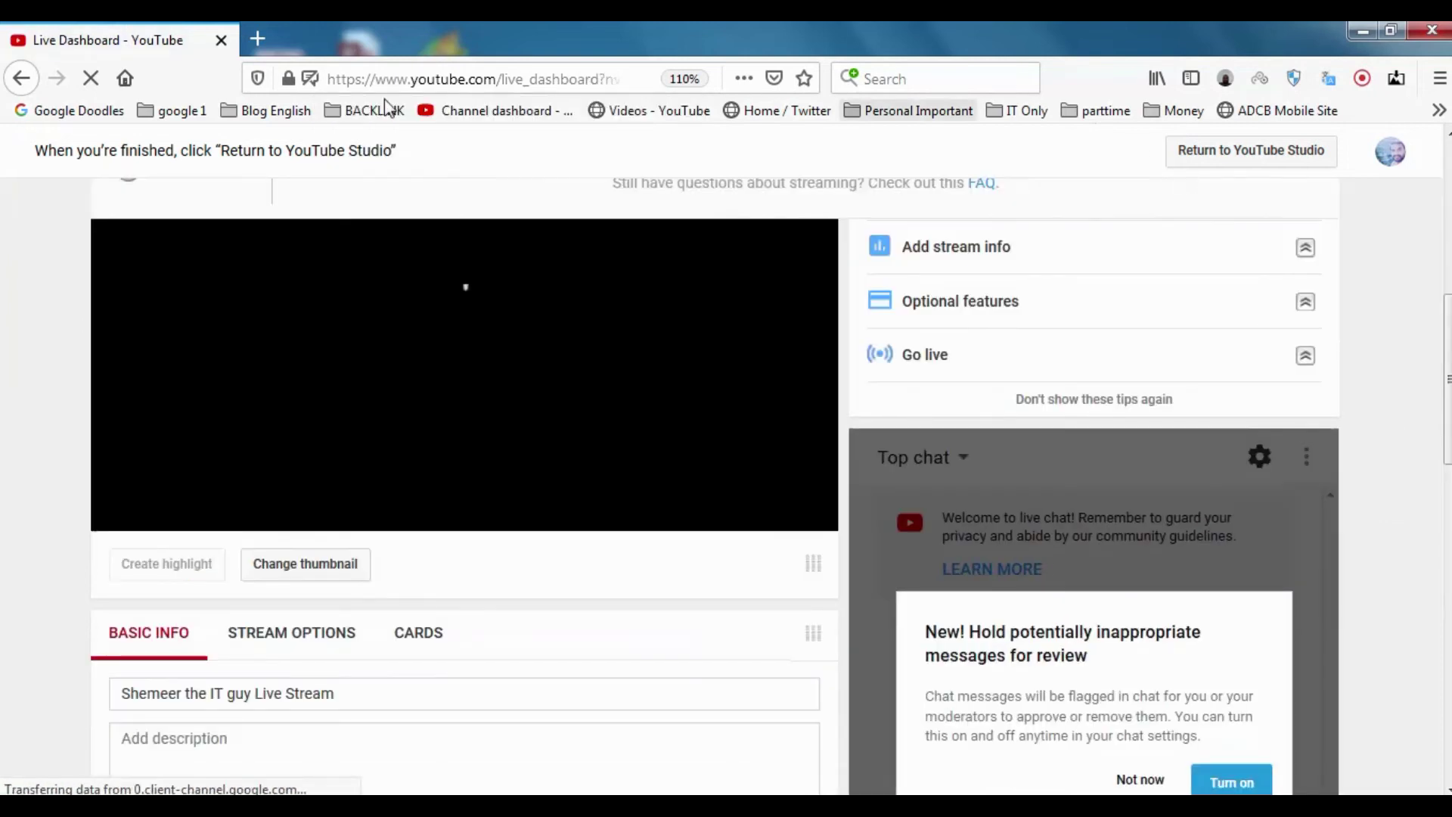
click(1294, 151)
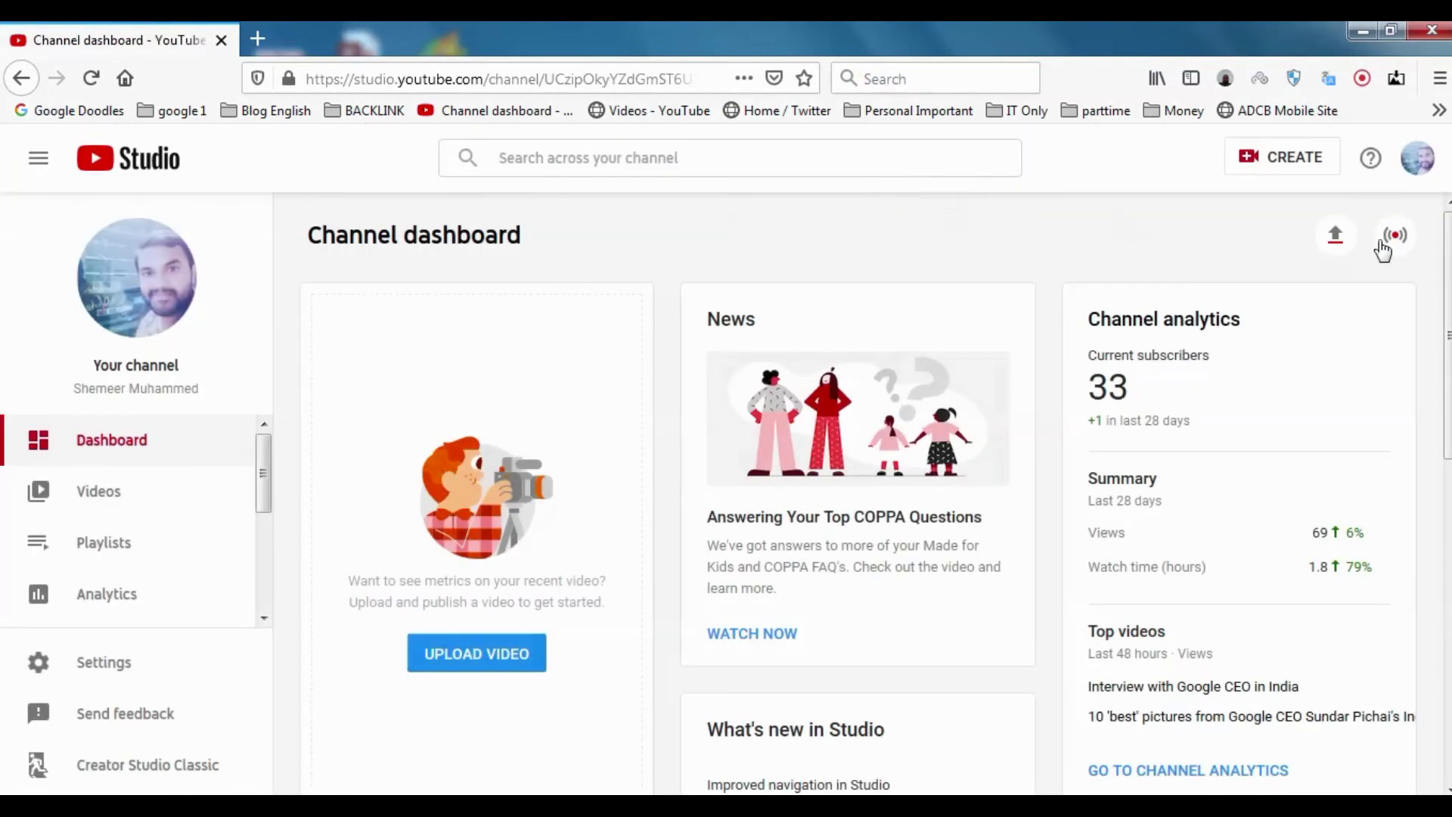
click(1286, 156)
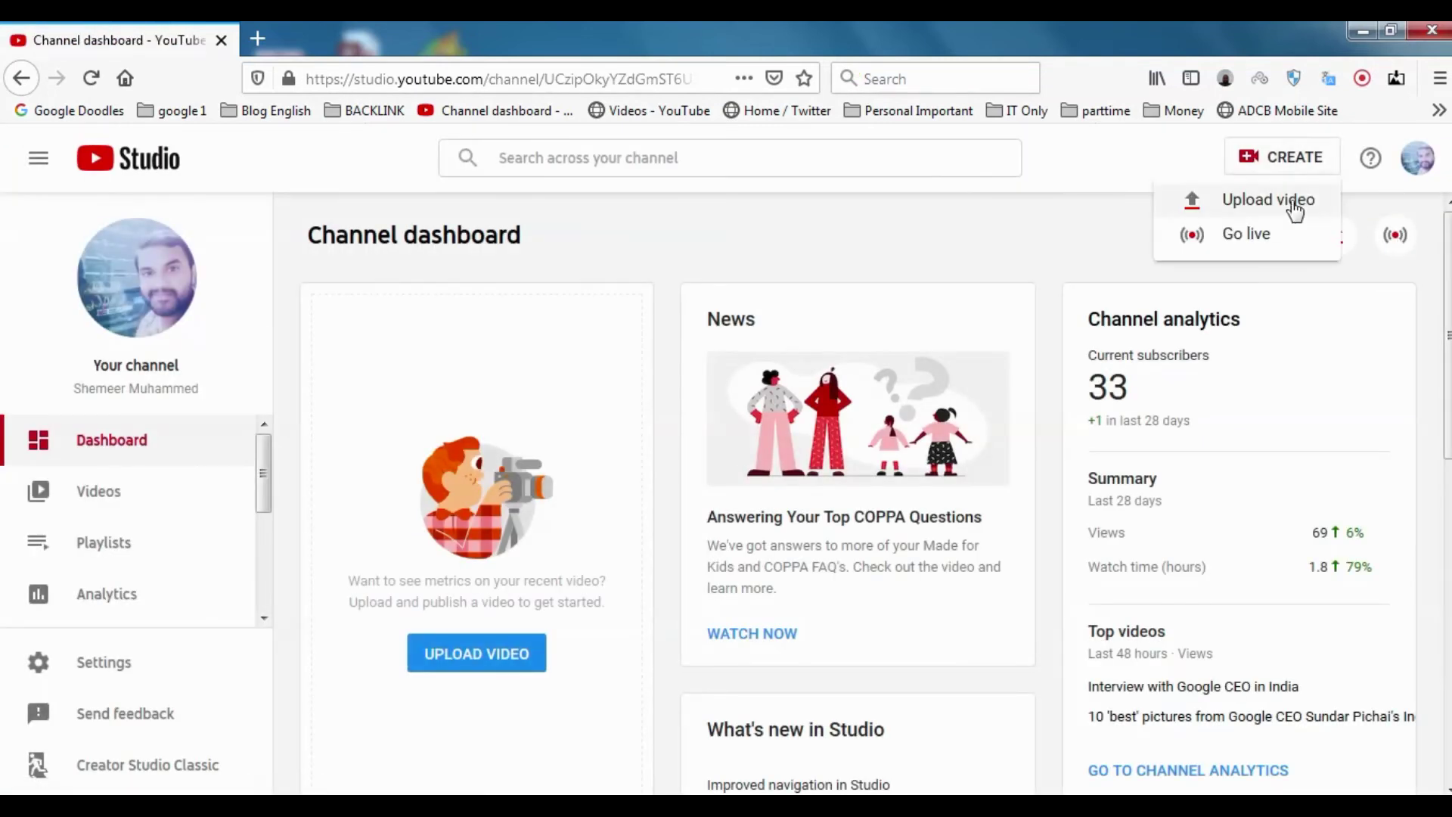
click(1048, 231)
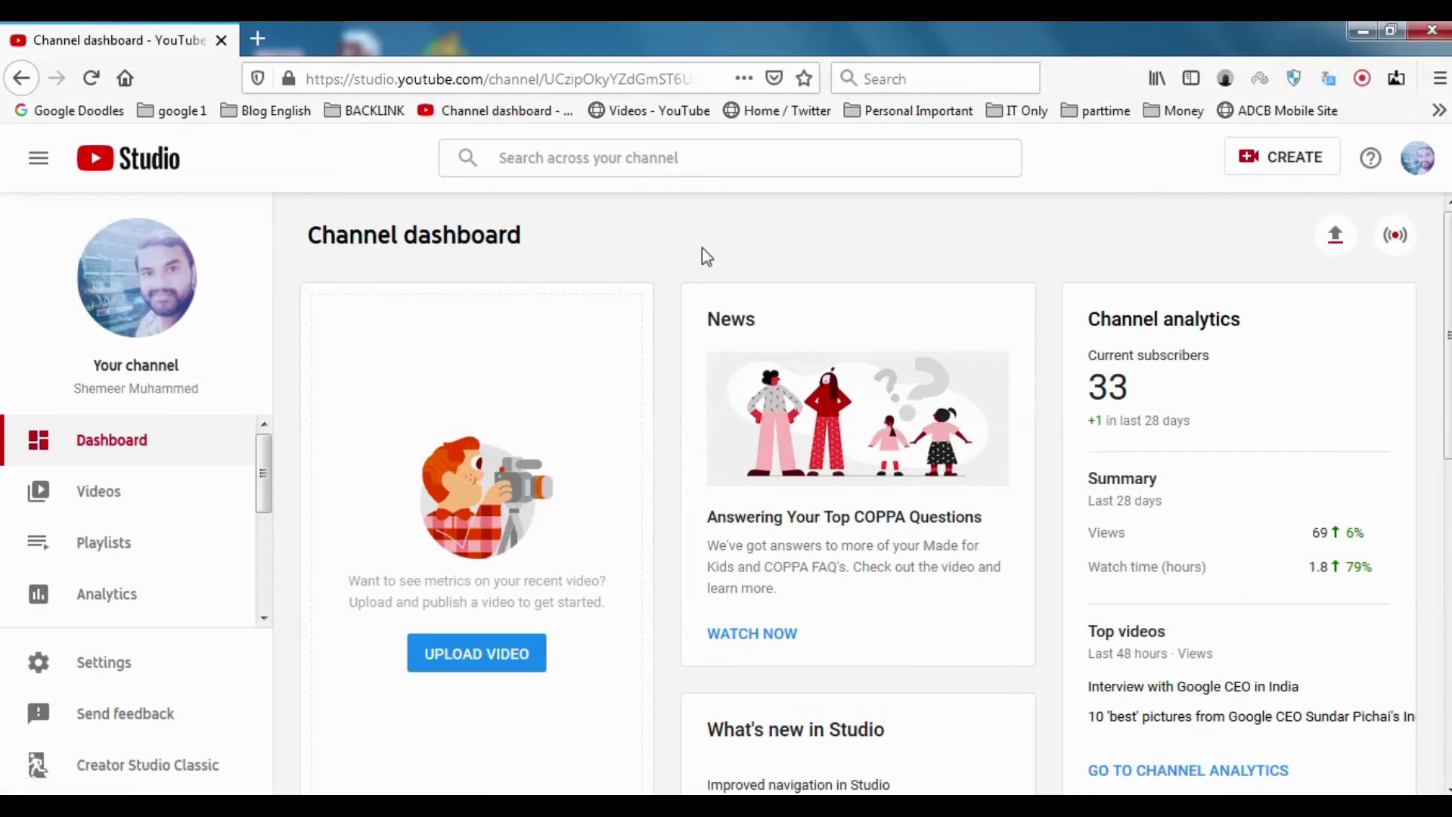
Step: Open the channel's Videos list and show 50 rows per page
click(143, 502)
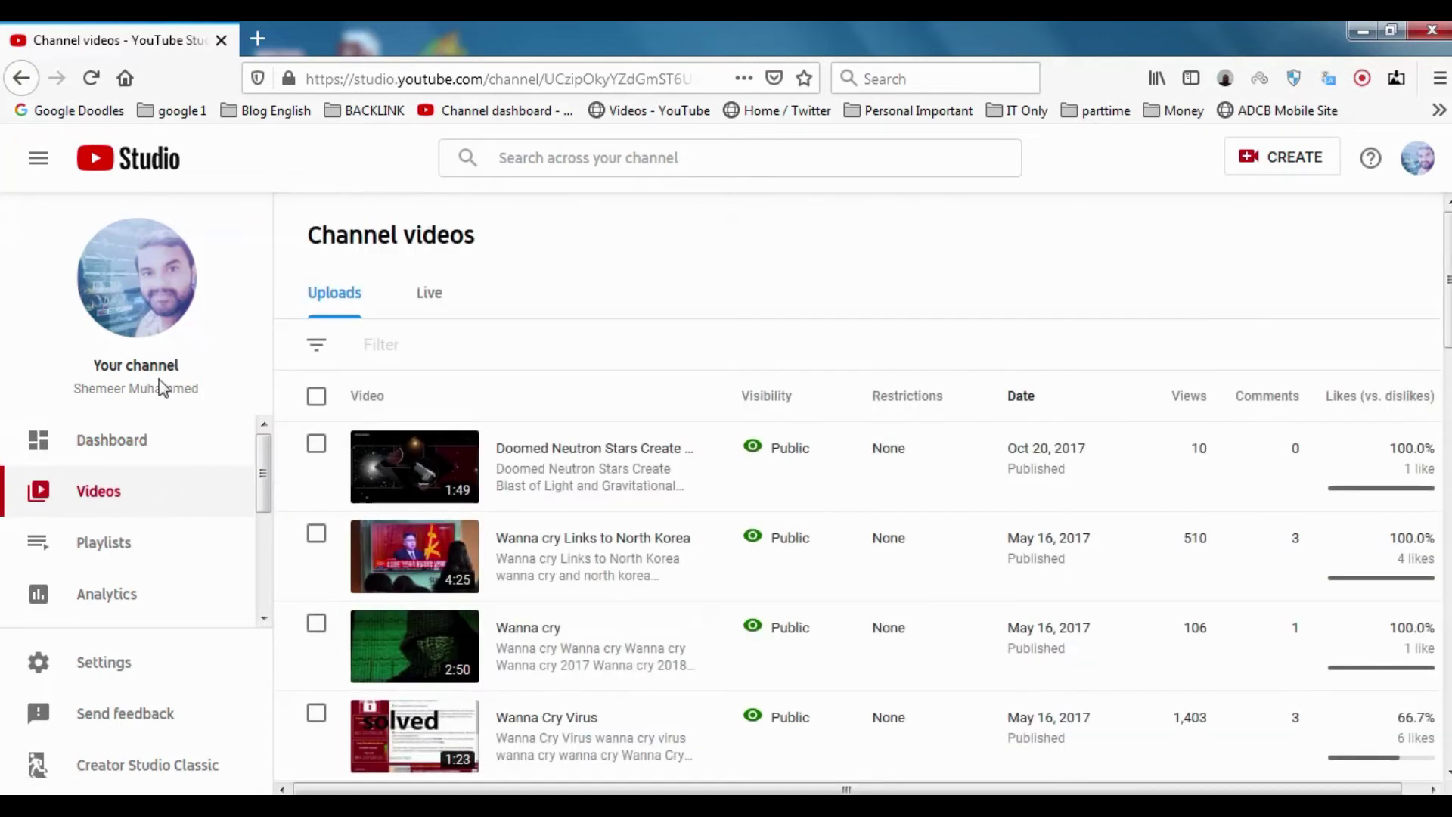
scroll(635, 458, down, 6)
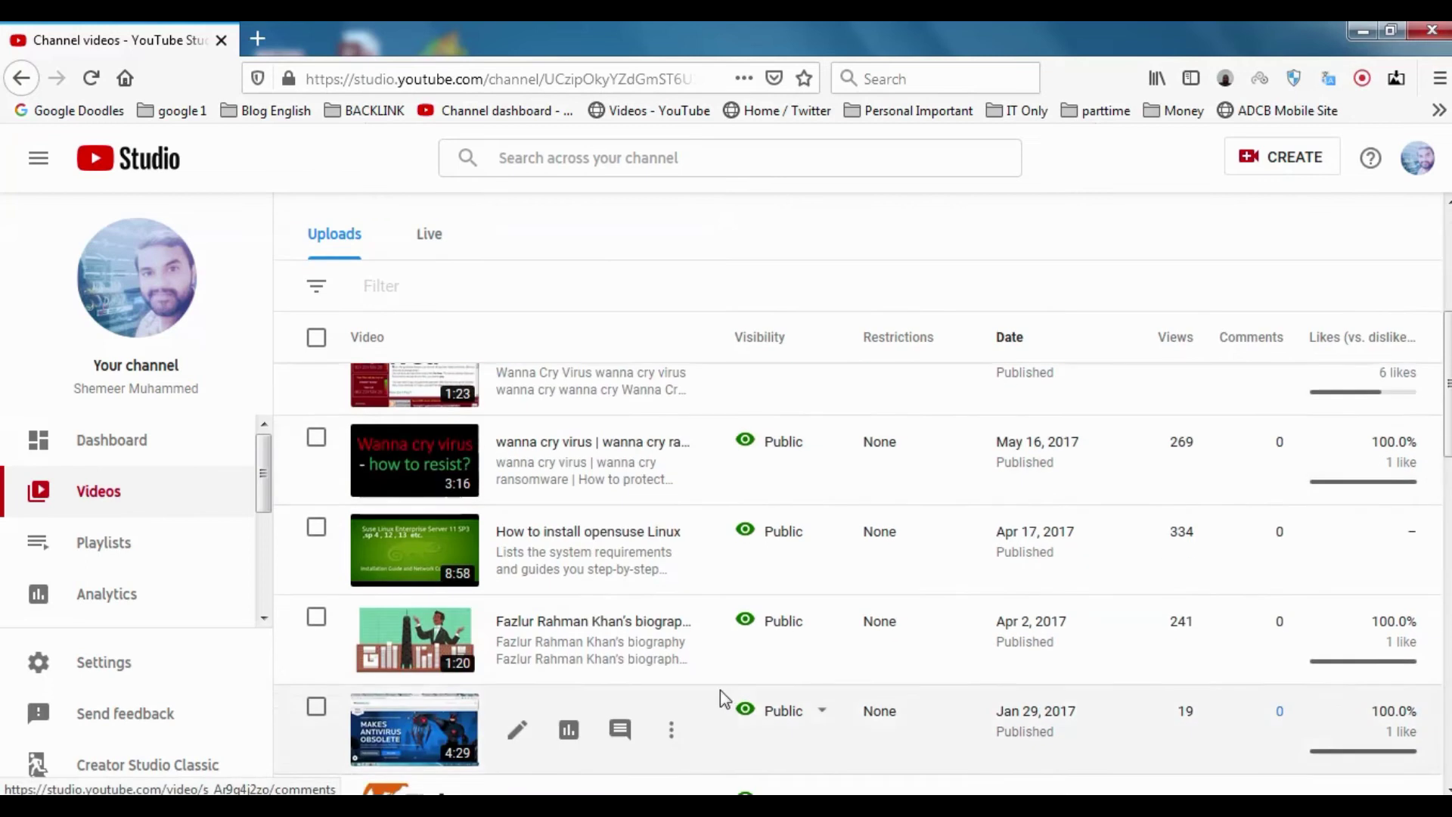
scroll(802, 457, down, 5)
scroll(583, 491, up, 10)
scroll(592, 492, down, 10)
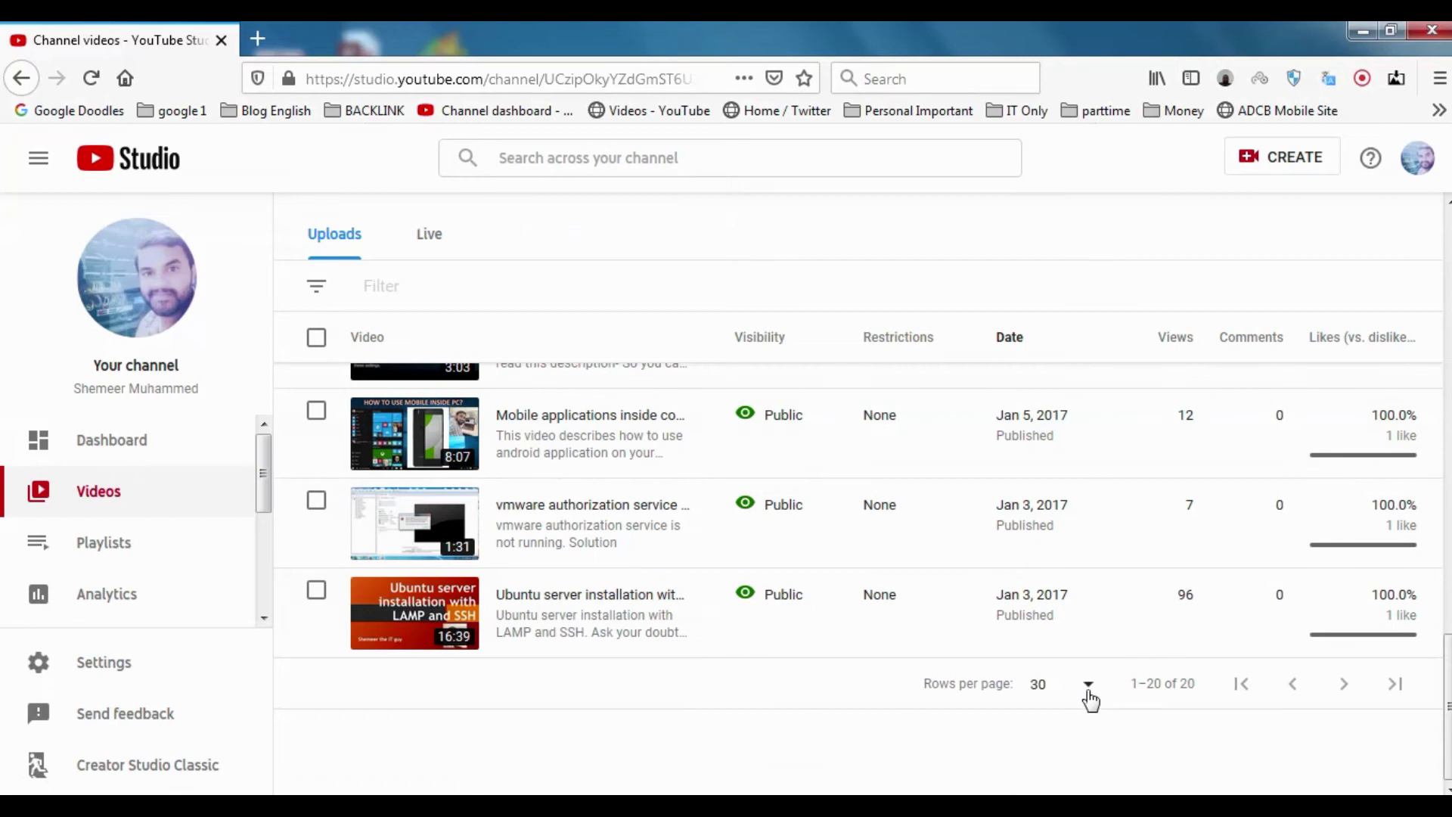
click(1089, 692)
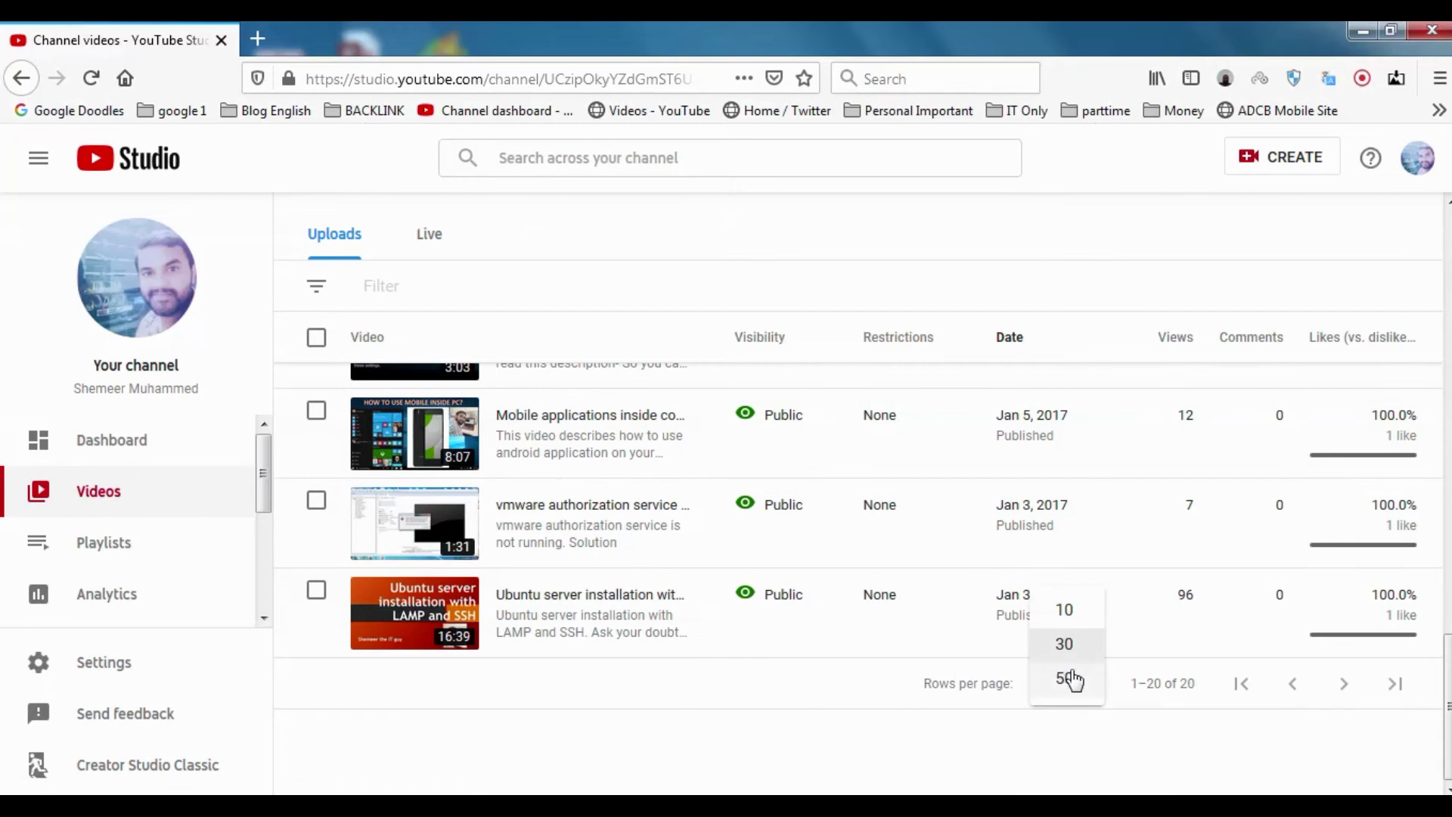
click(1064, 679)
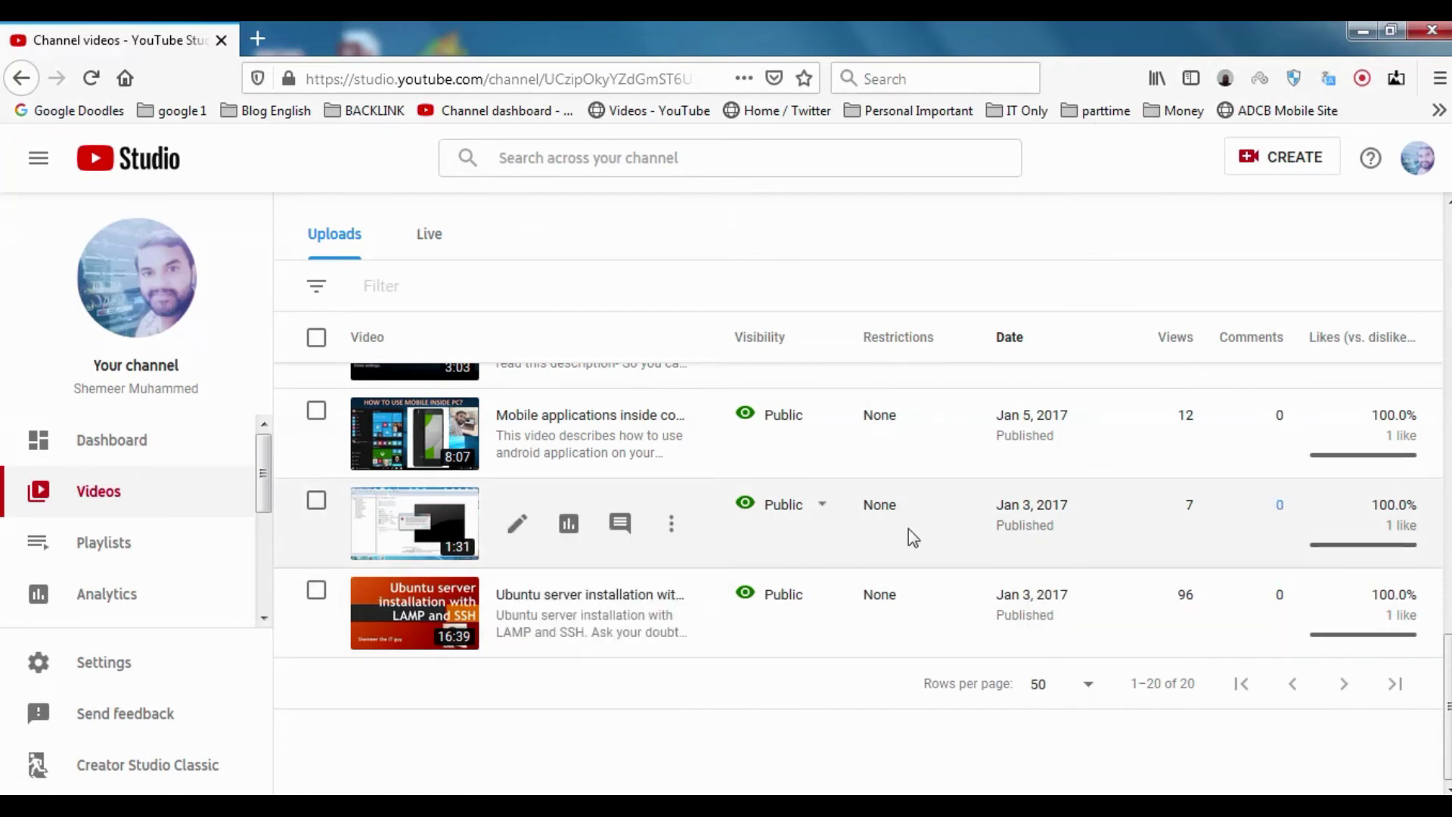
Step: Scroll the 50-video list, then switch to the Live streams tab
scroll(791, 542, up, 7)
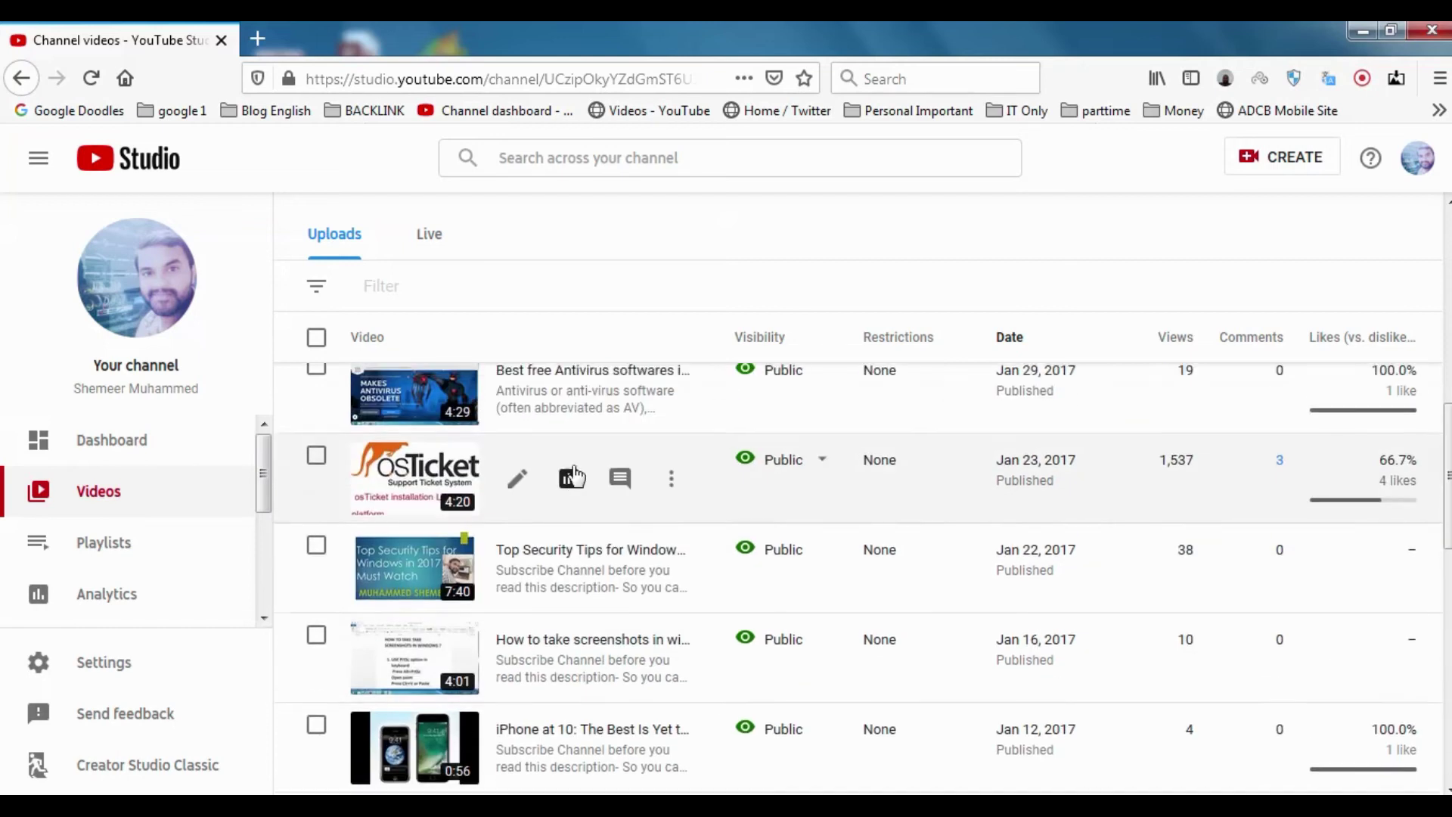
scroll(573, 477, down, 5)
scroll(614, 582, up, 15)
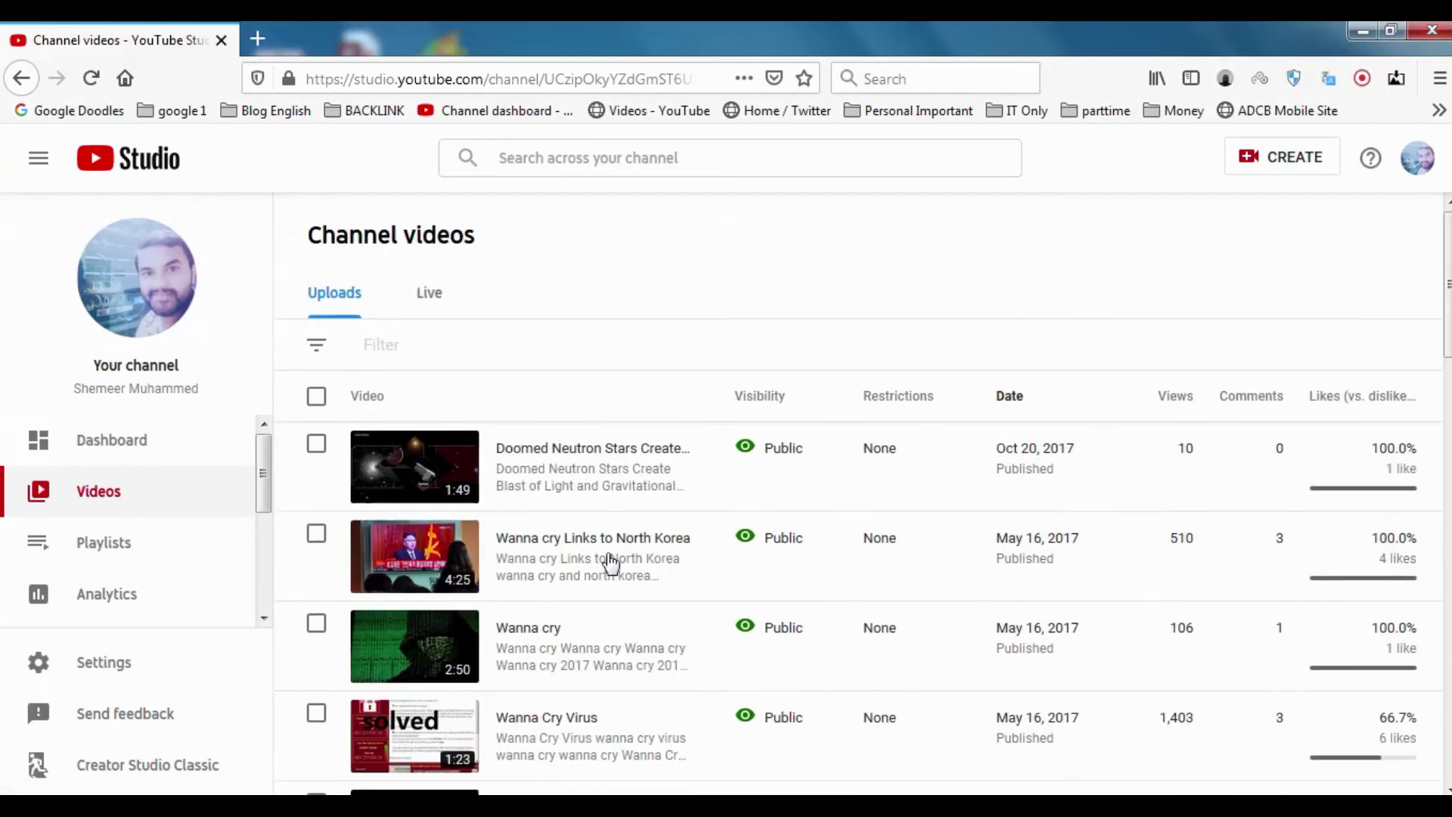
scroll(934, 564, down, 10)
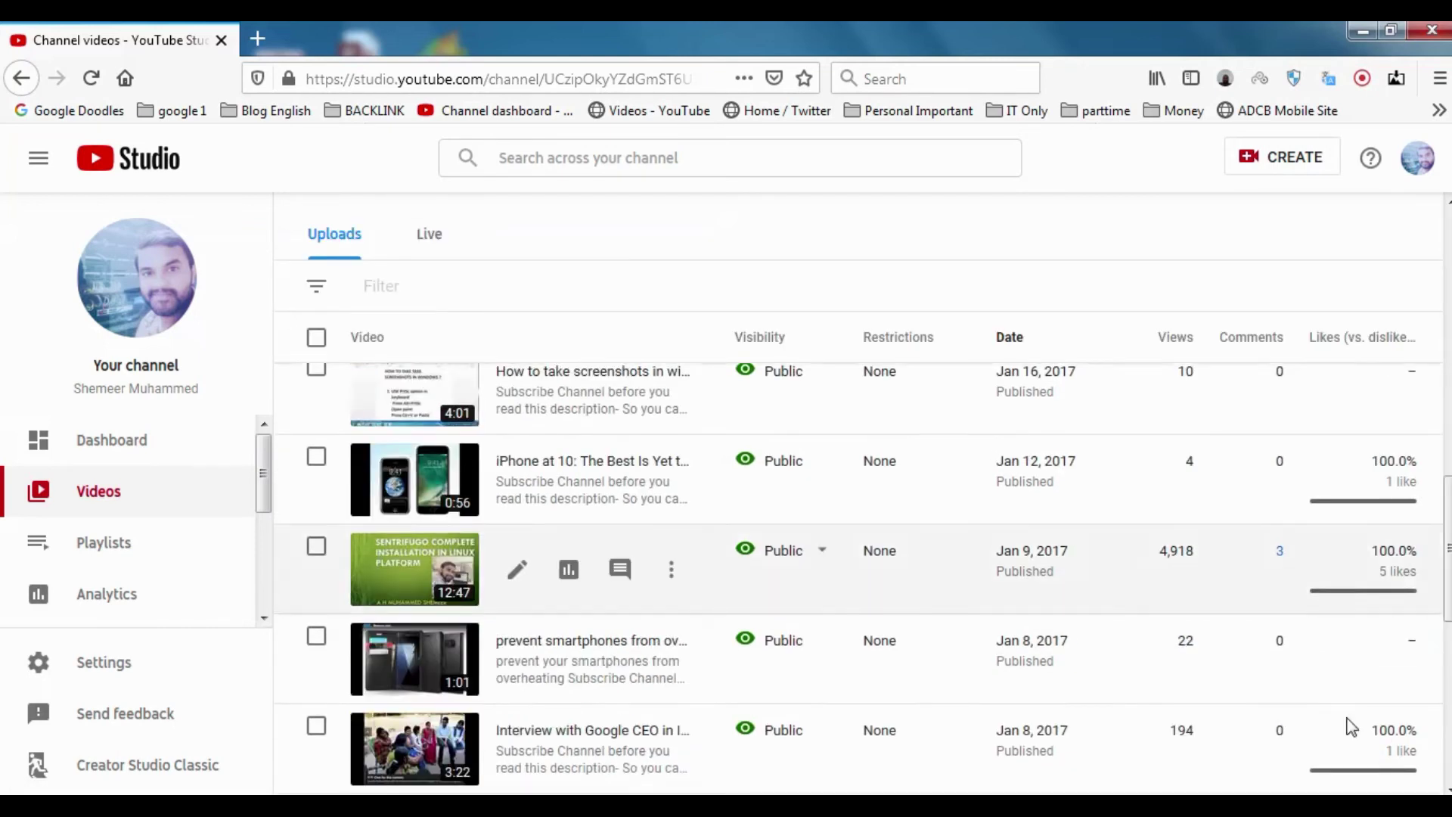
scroll(1301, 638, down, 3)
scroll(1253, 606, up, 15)
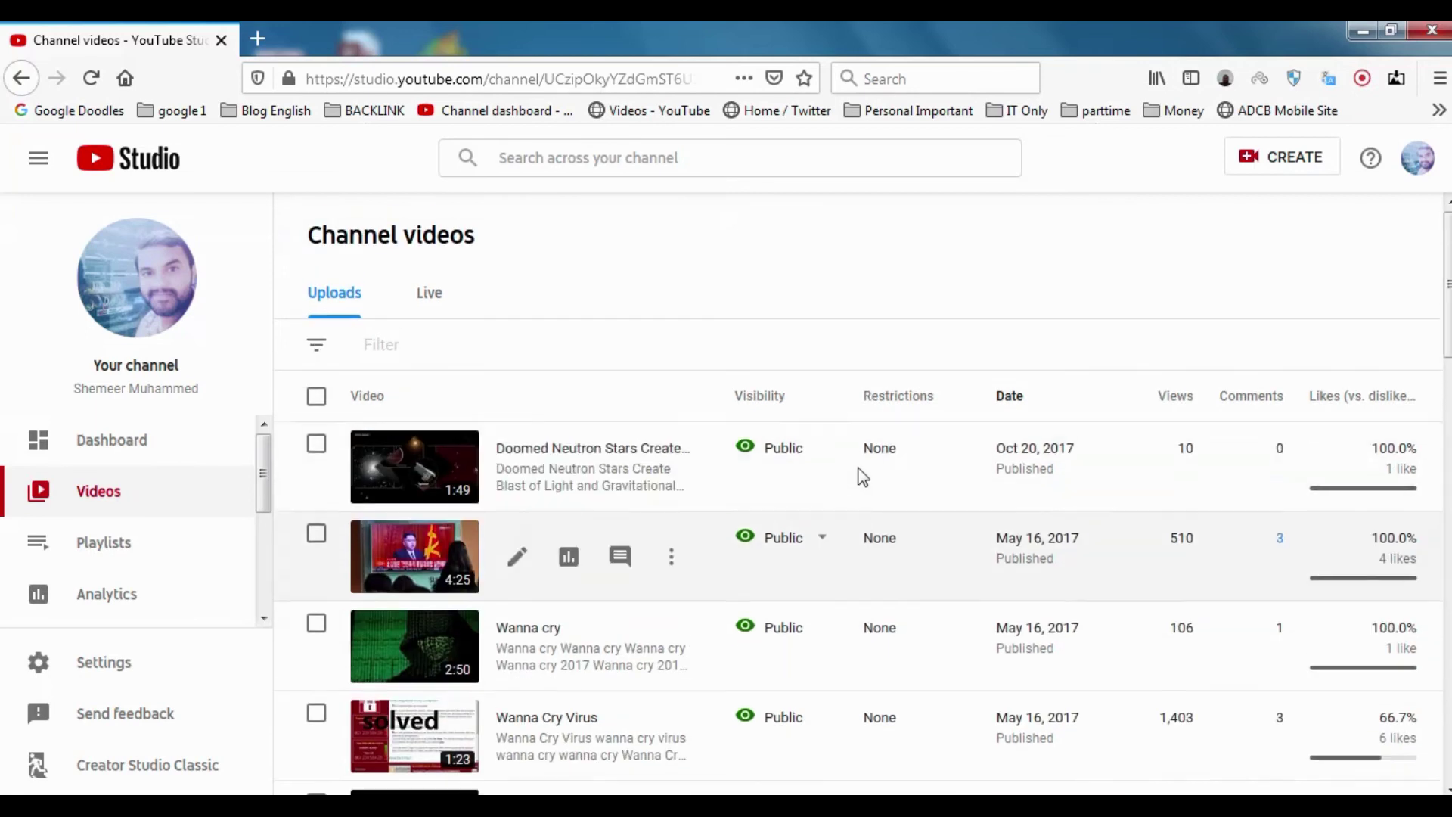
click(431, 302)
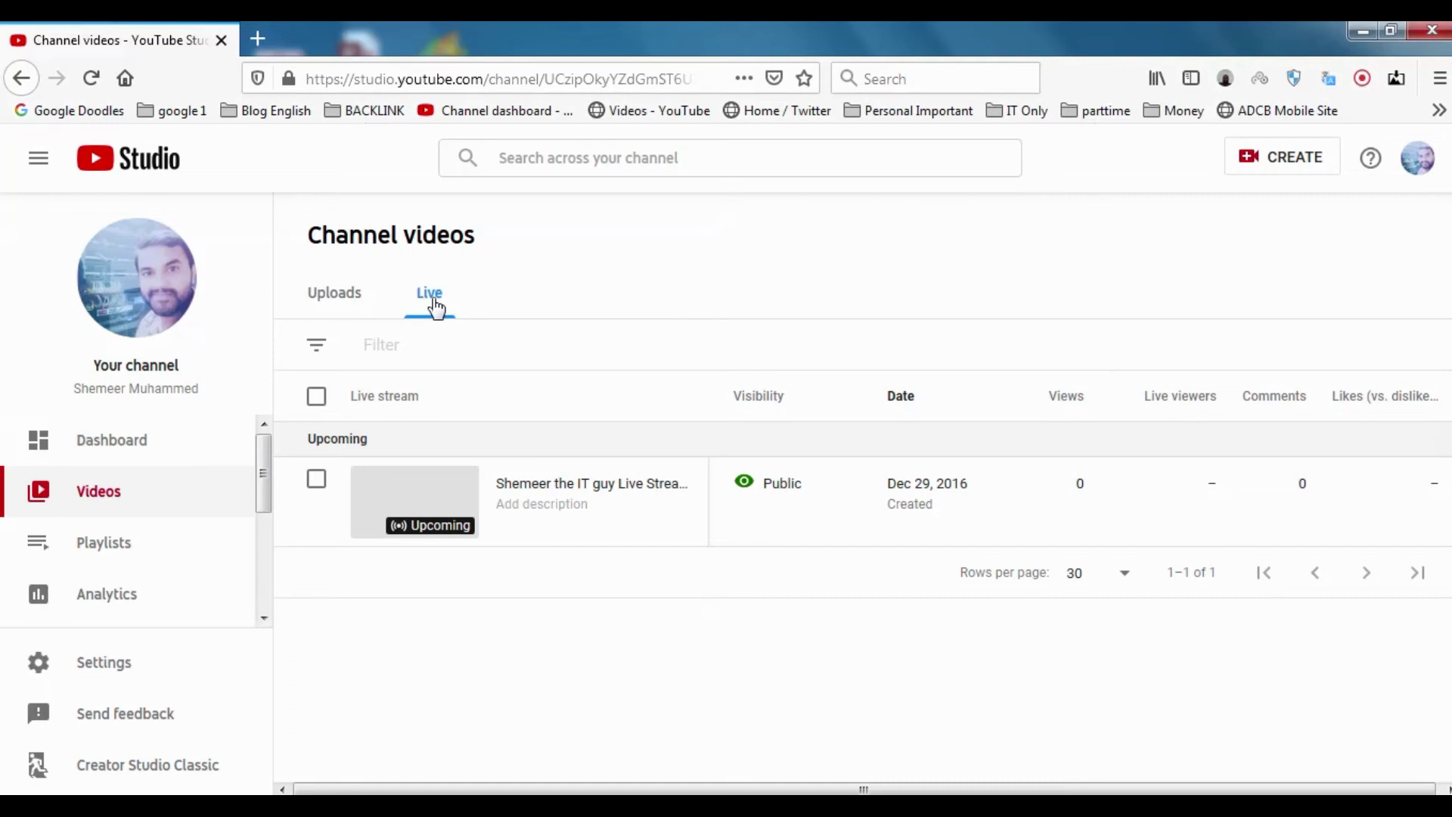
Step: Select the upcoming live stream and delete it forever through More actions, after one cancelled attempt
click(316, 481)
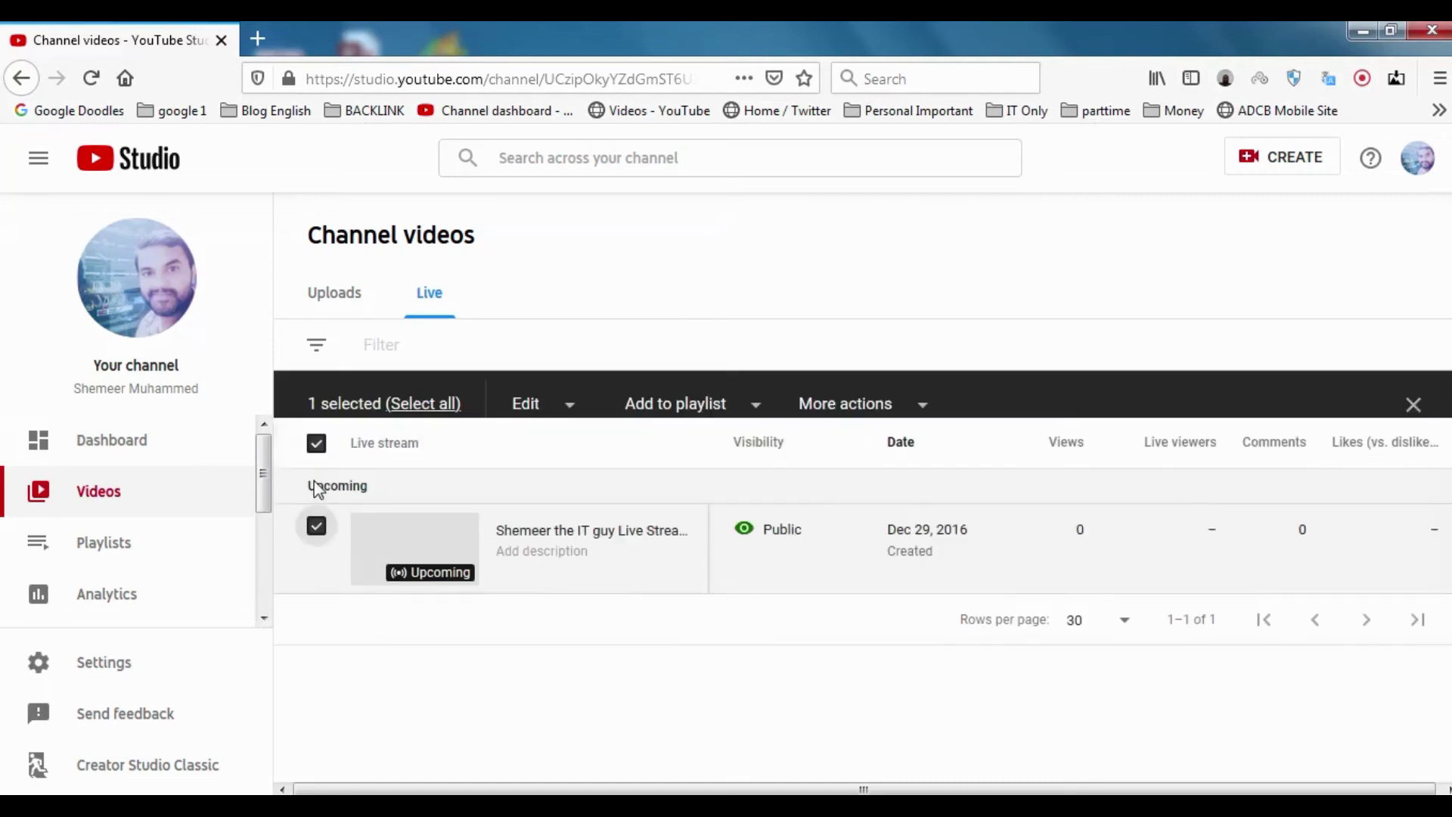
click(914, 416)
click(917, 441)
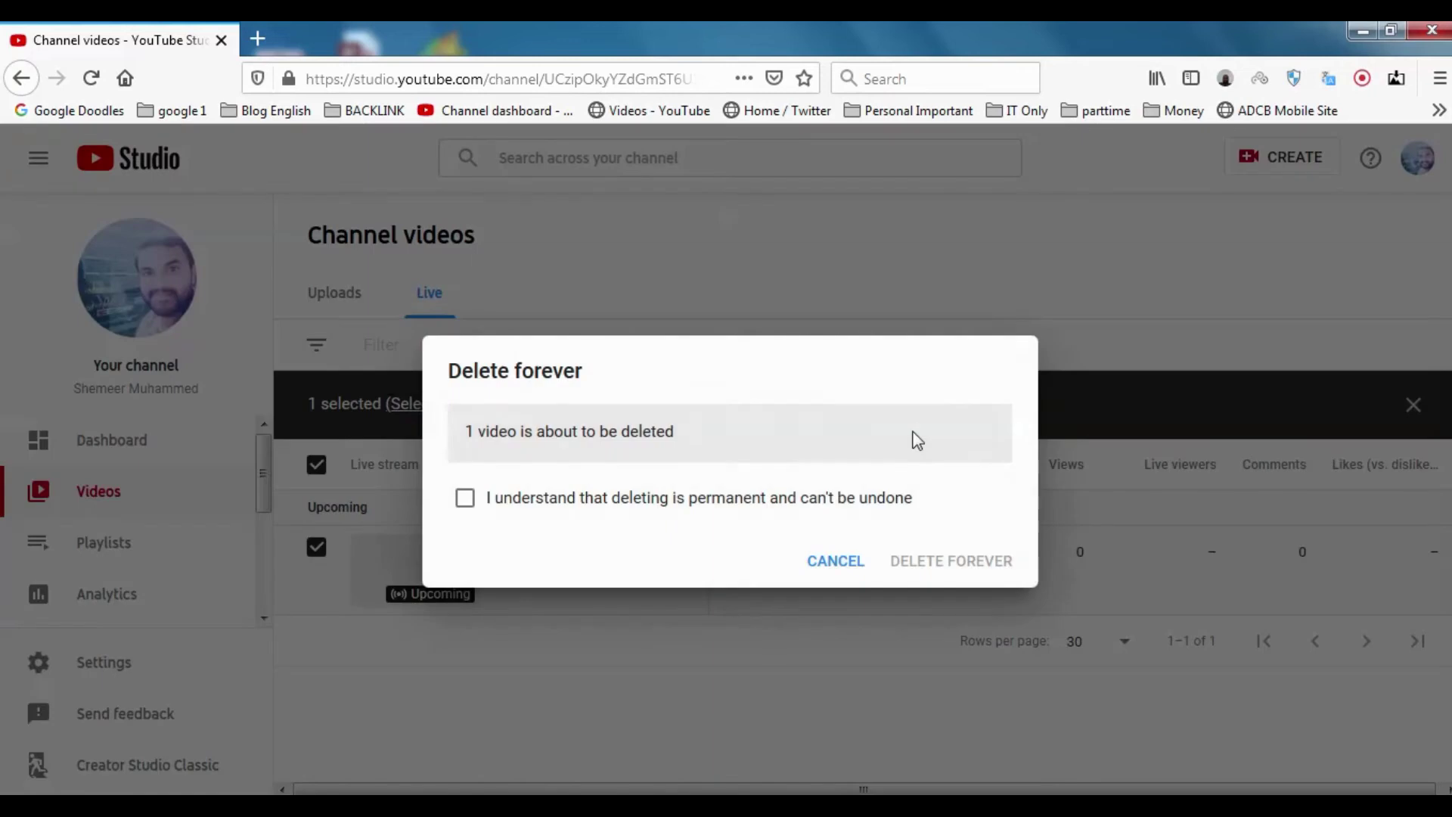
click(464, 498)
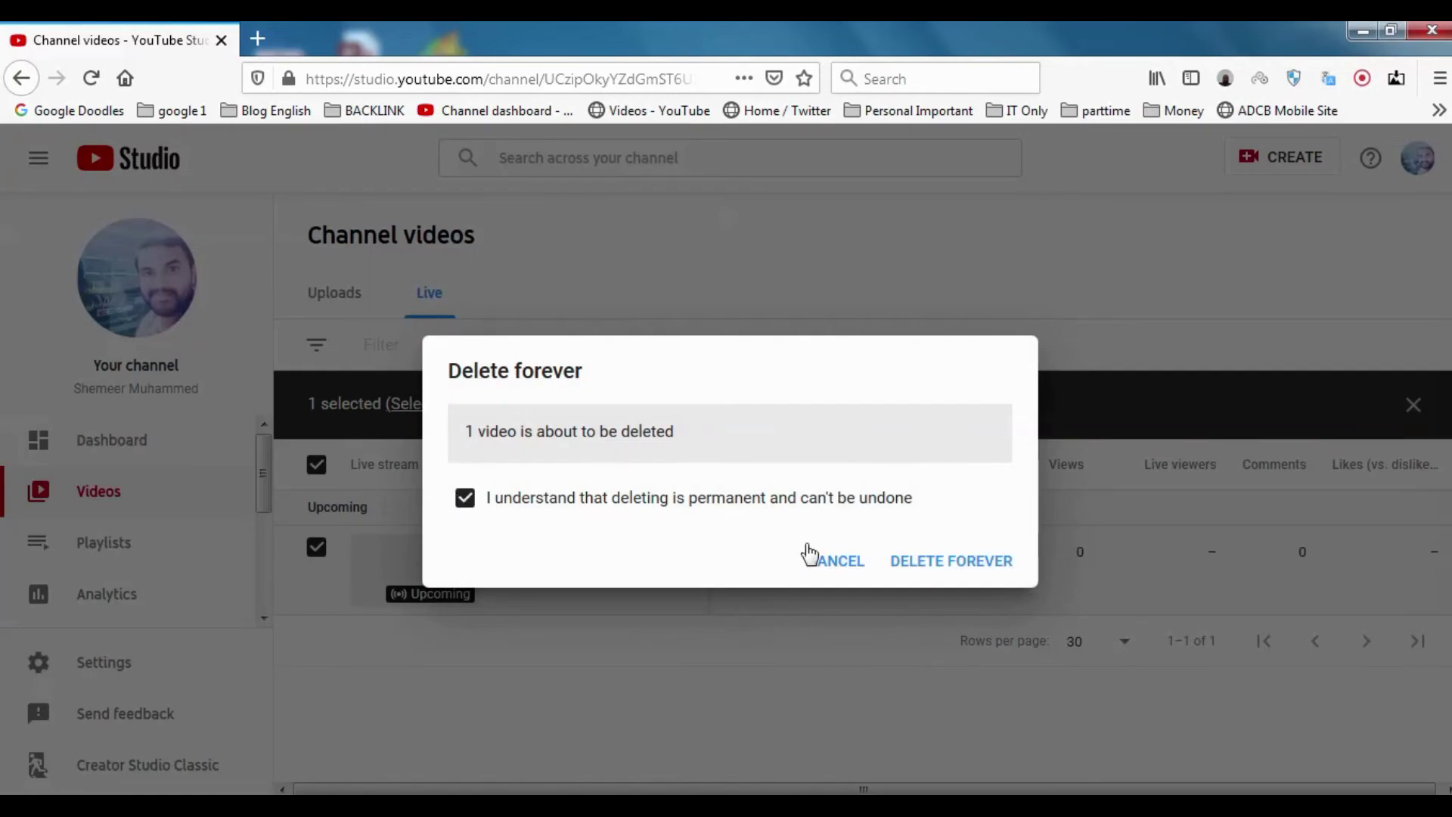
click(857, 566)
click(317, 548)
click(316, 481)
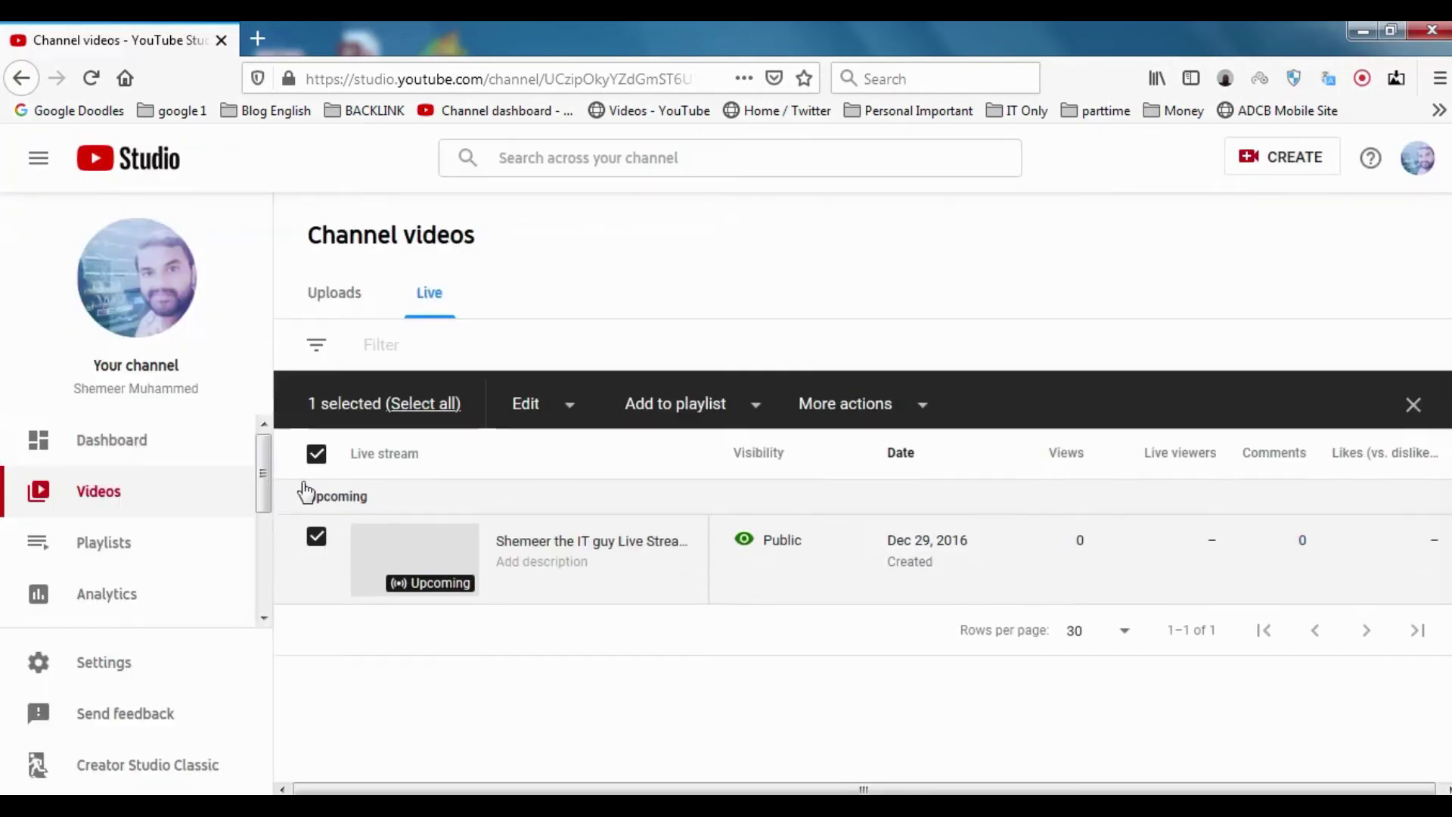
click(891, 414)
click(867, 446)
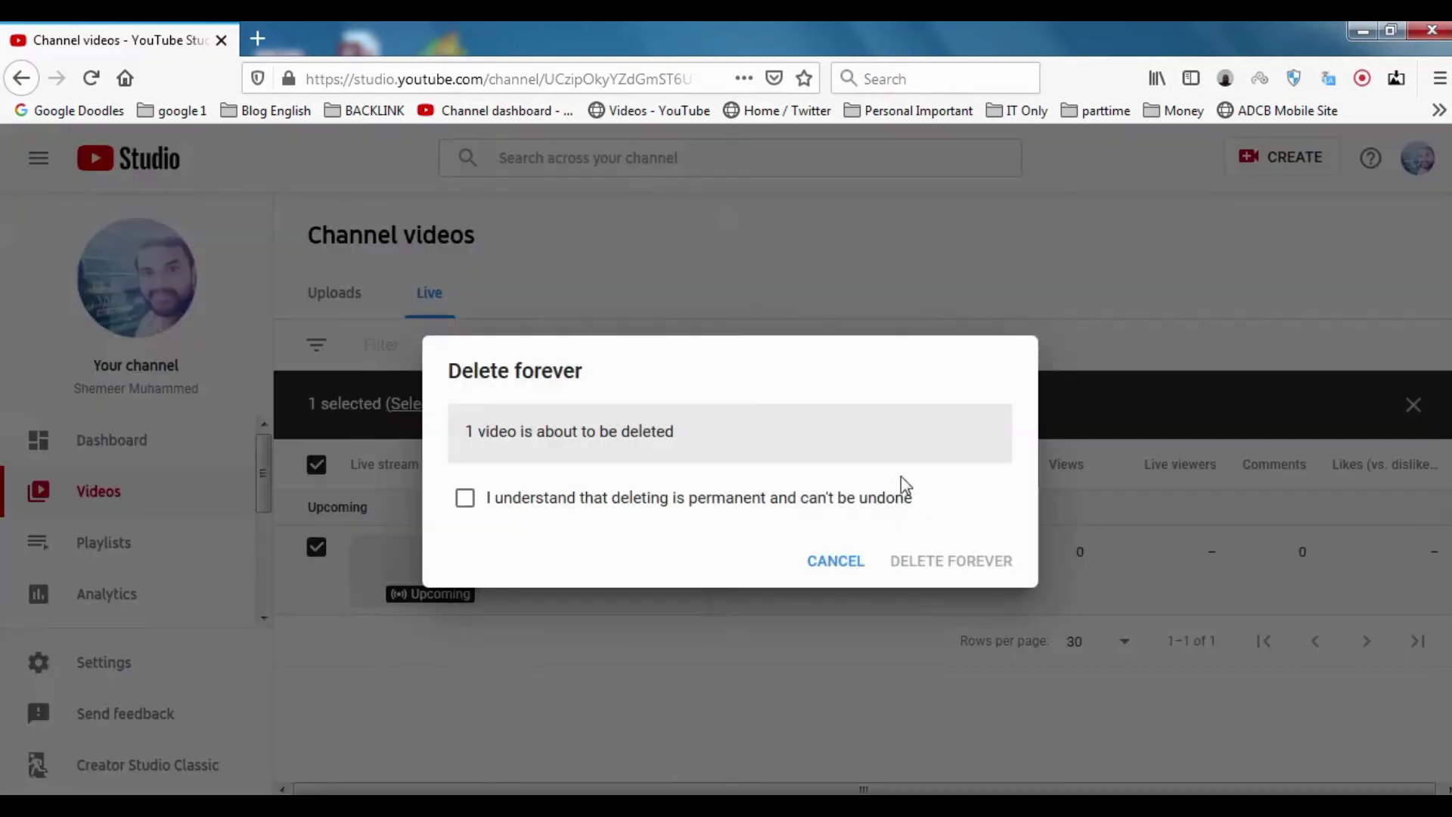
click(730, 505)
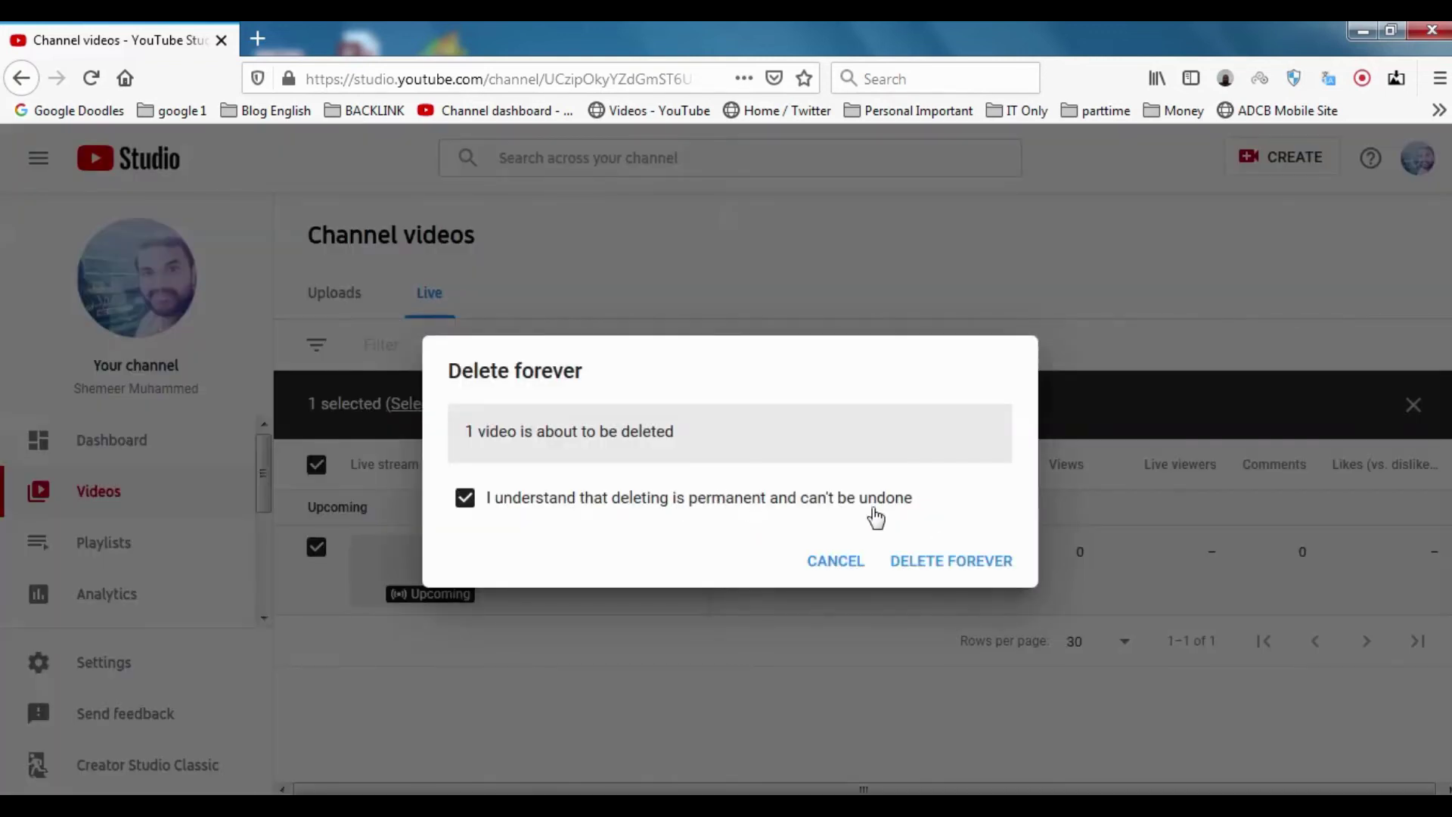
click(975, 564)
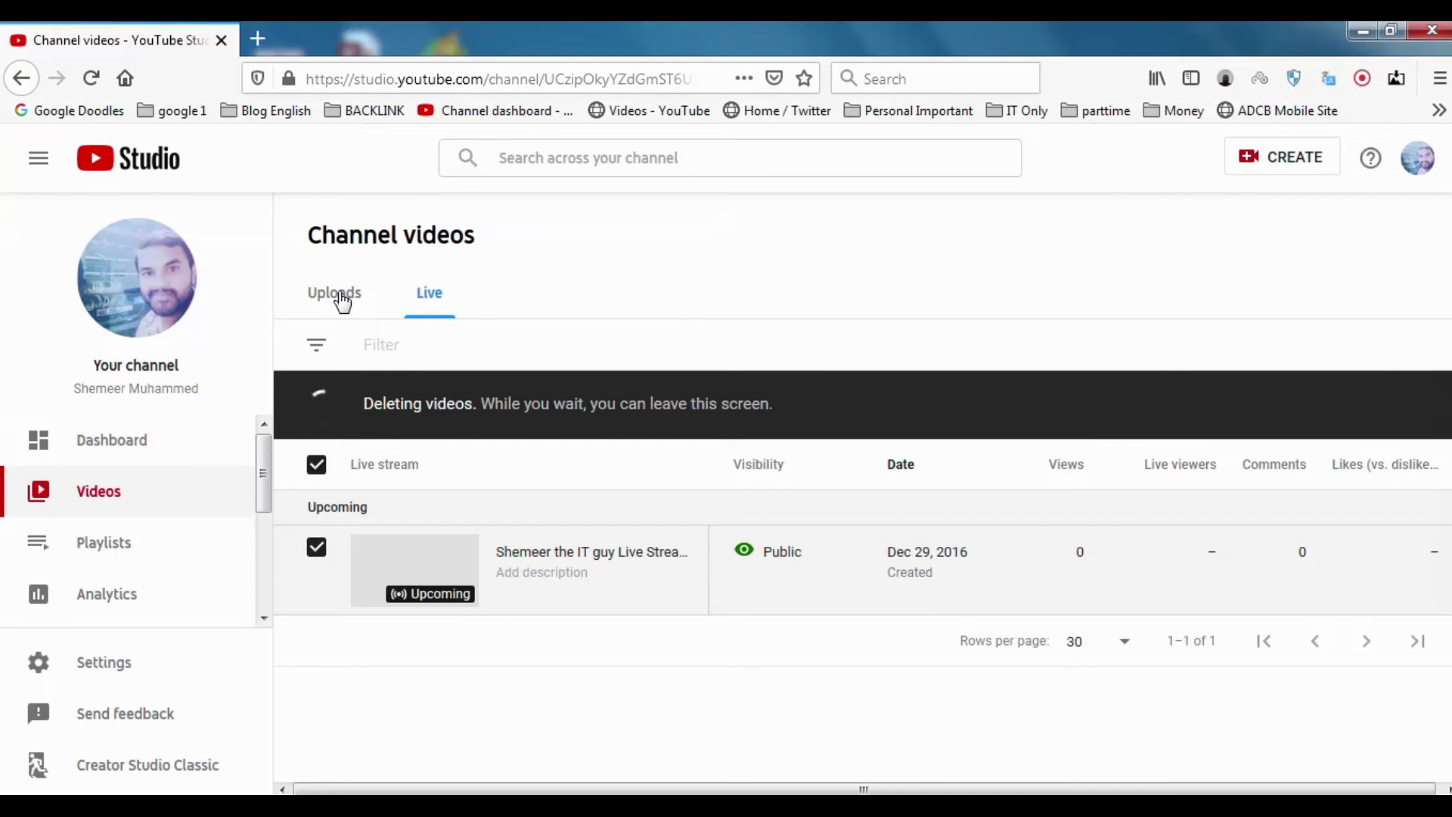
Step: On Uploads, select the Oct 20, 2017 neutron-stars video and browse its Add to playlist options without saving
click(340, 296)
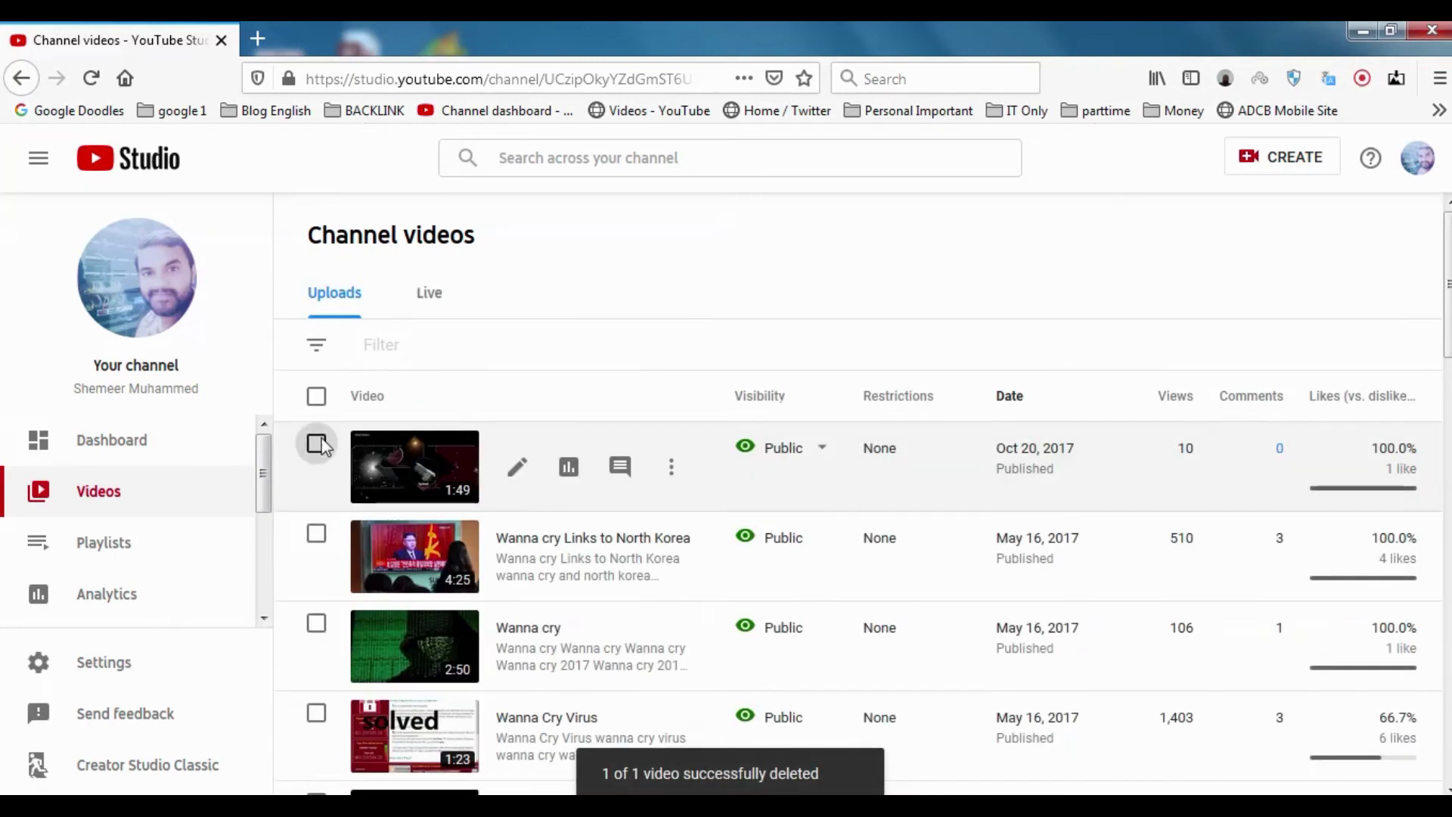
click(317, 446)
click(804, 416)
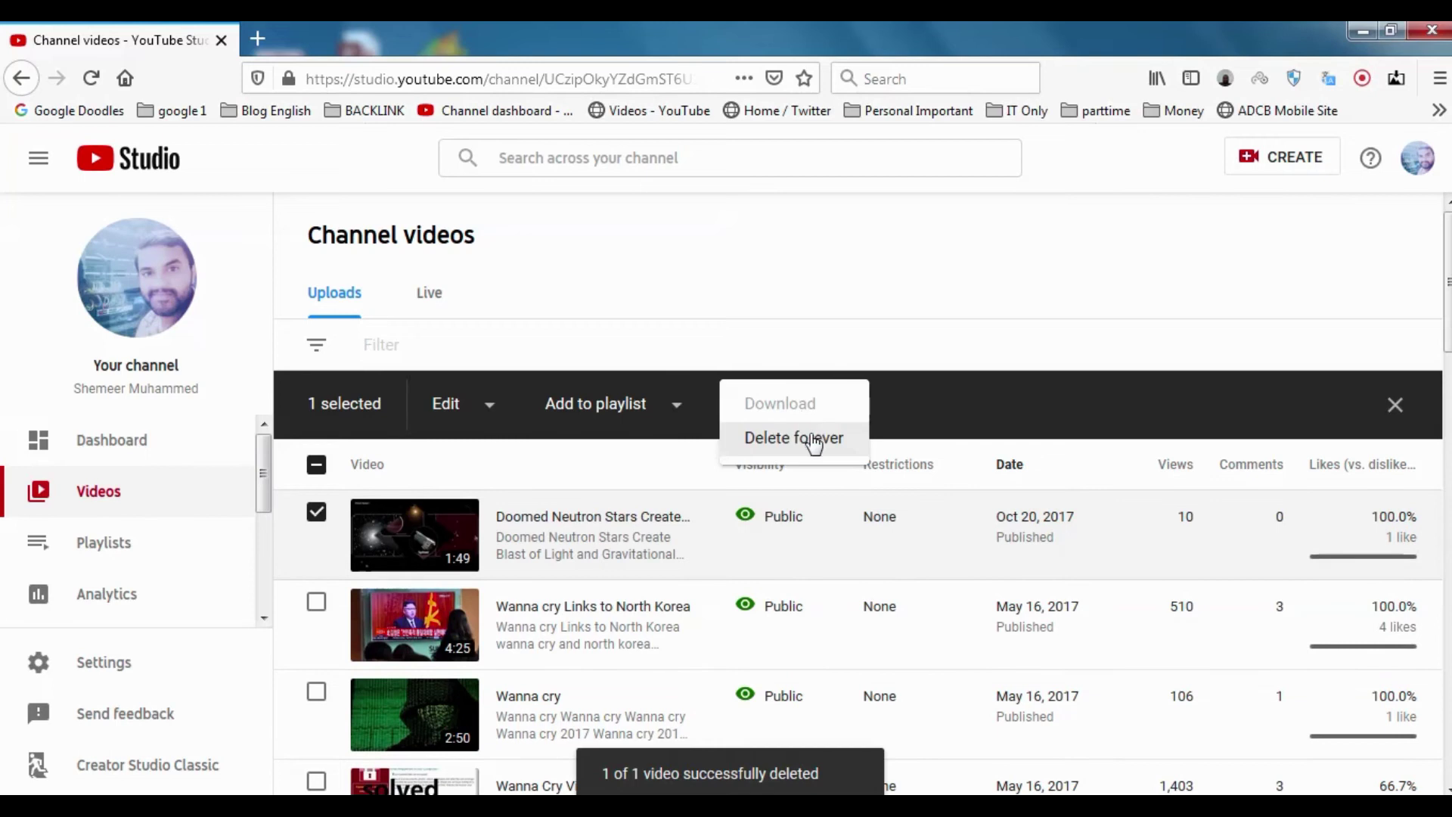
click(641, 404)
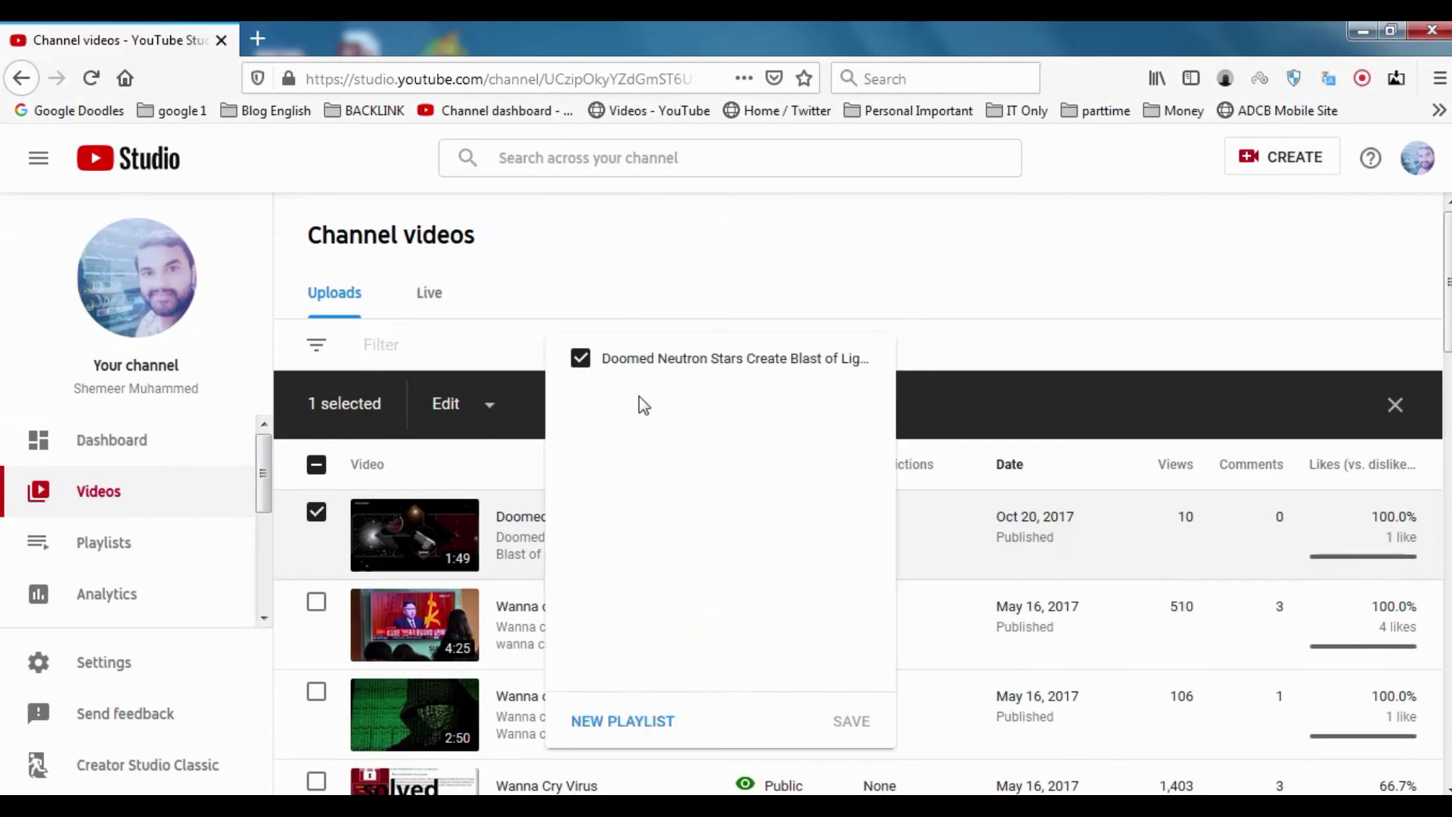
click(735, 273)
click(642, 404)
click(616, 365)
click(687, 273)
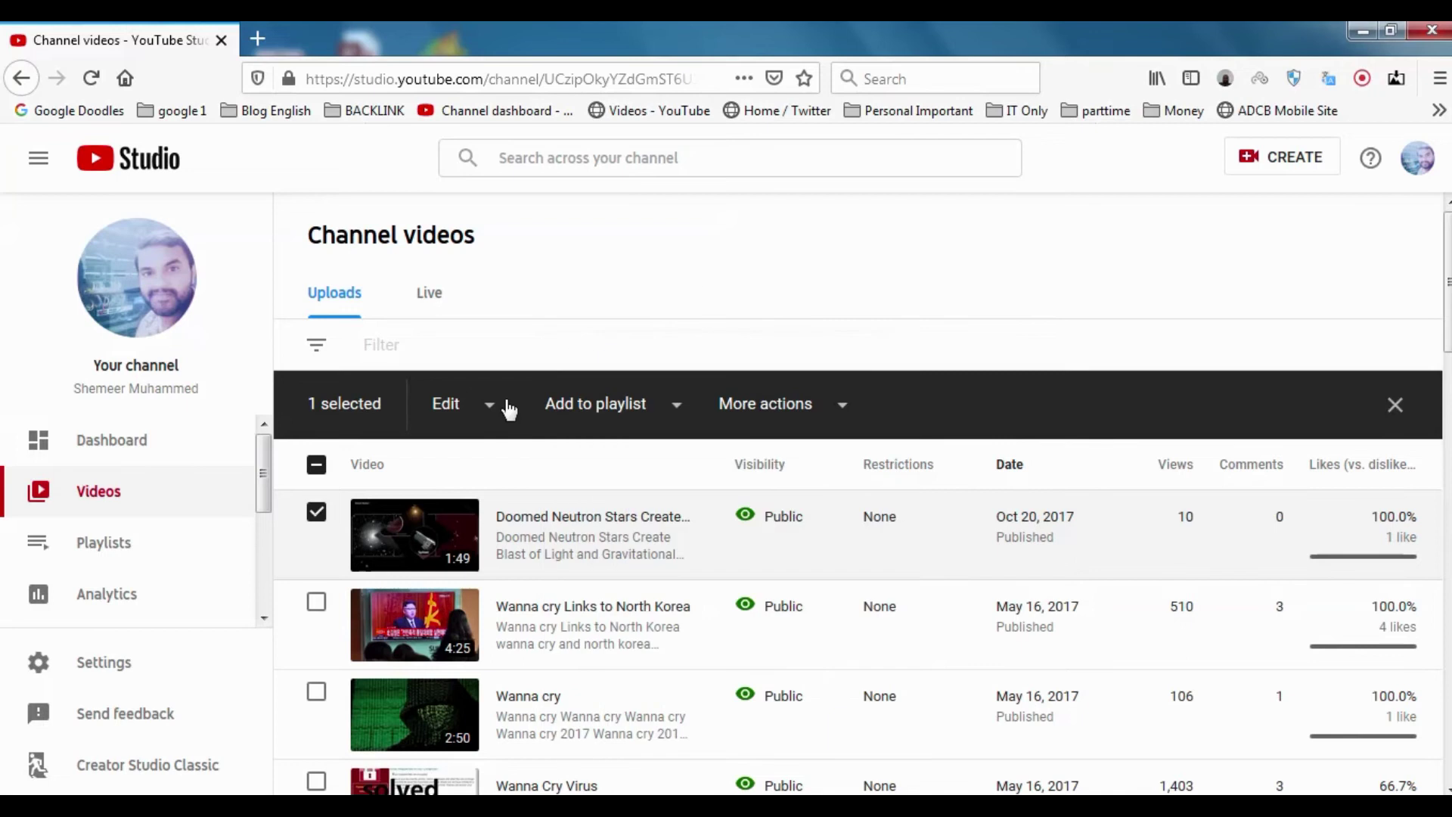
Step: Open the bulk Edit field list, scroll through it, and close it
click(490, 406)
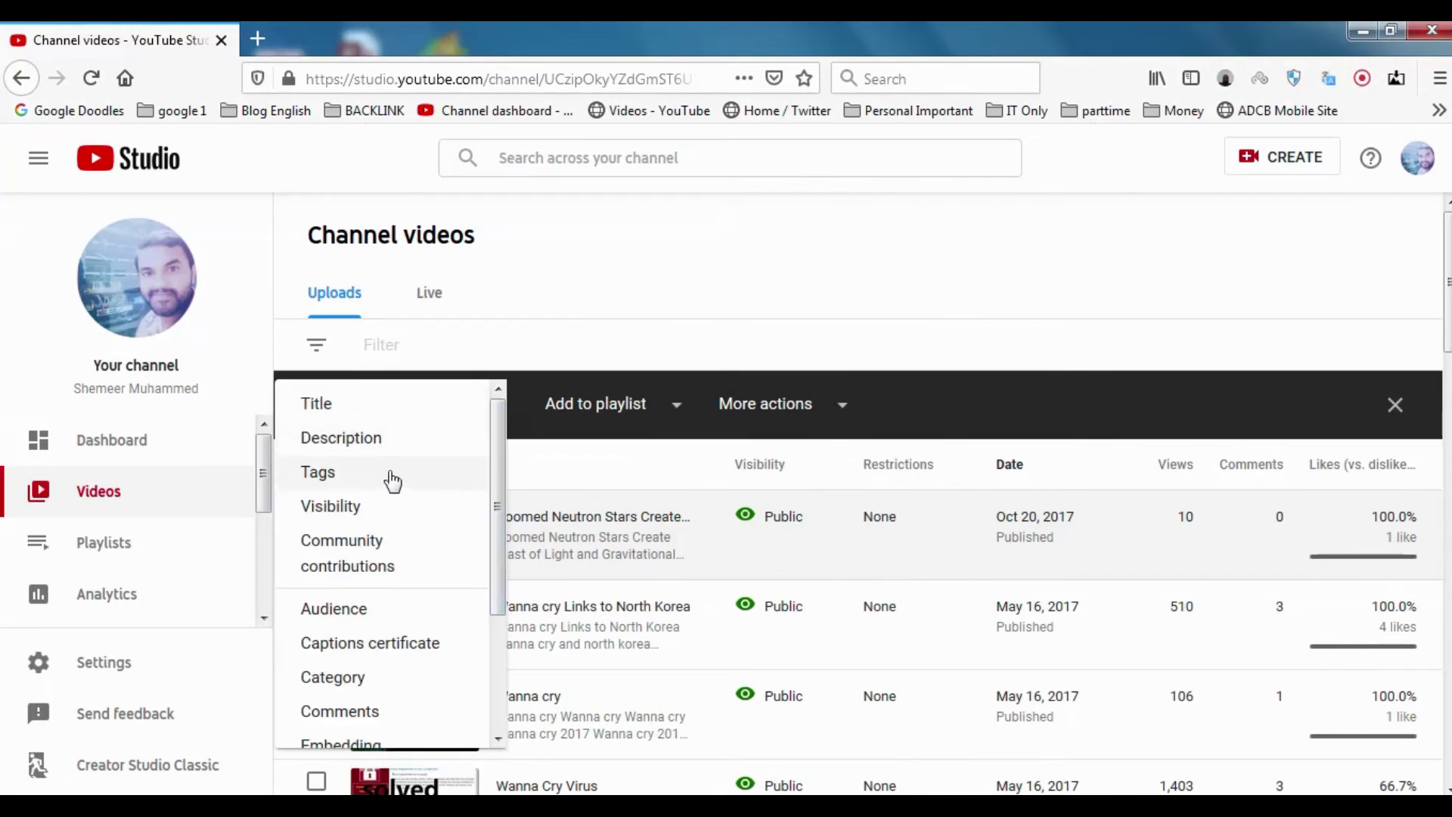
scroll(393, 485, down, 3)
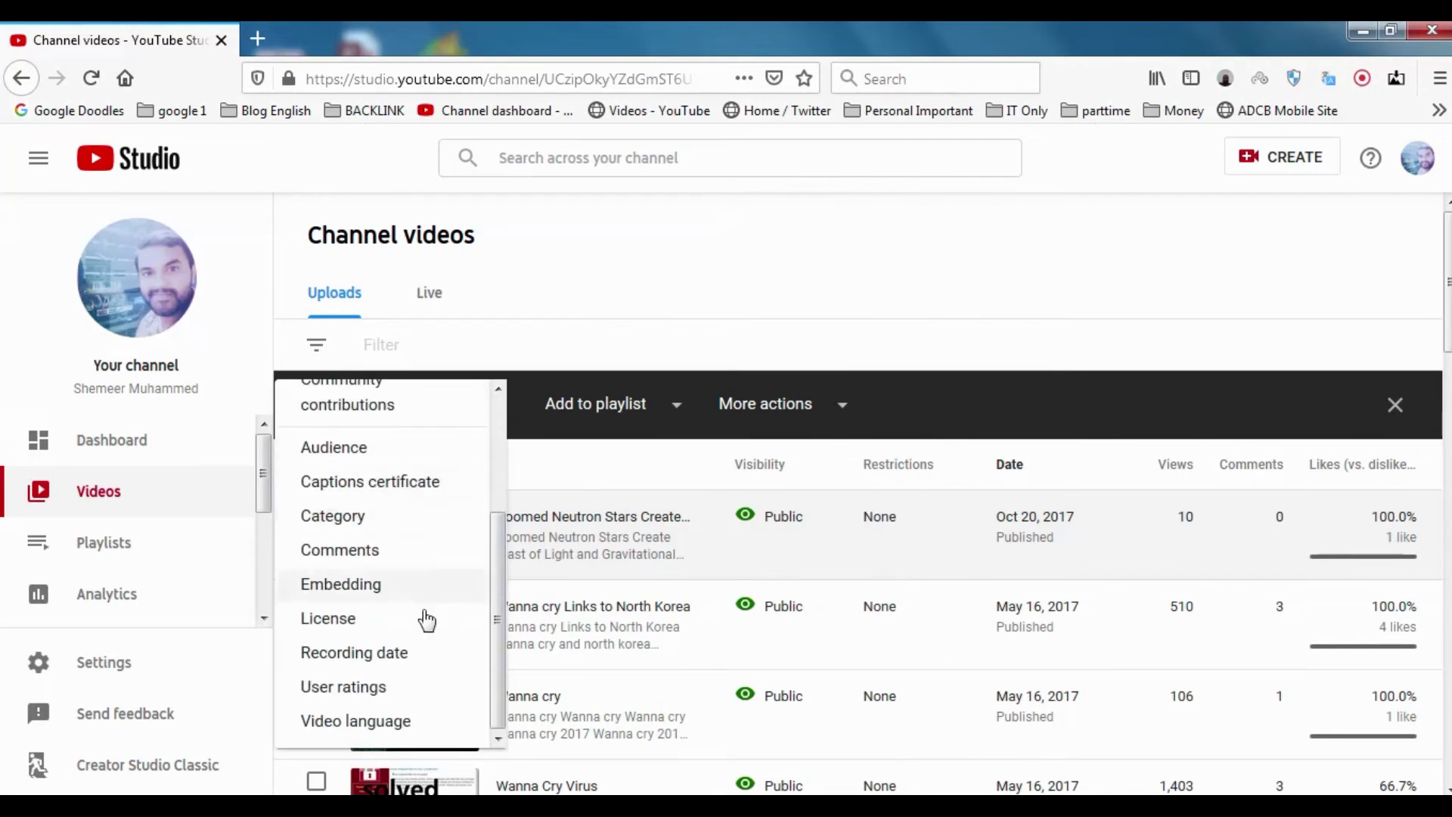
scroll(454, 507, up, 3)
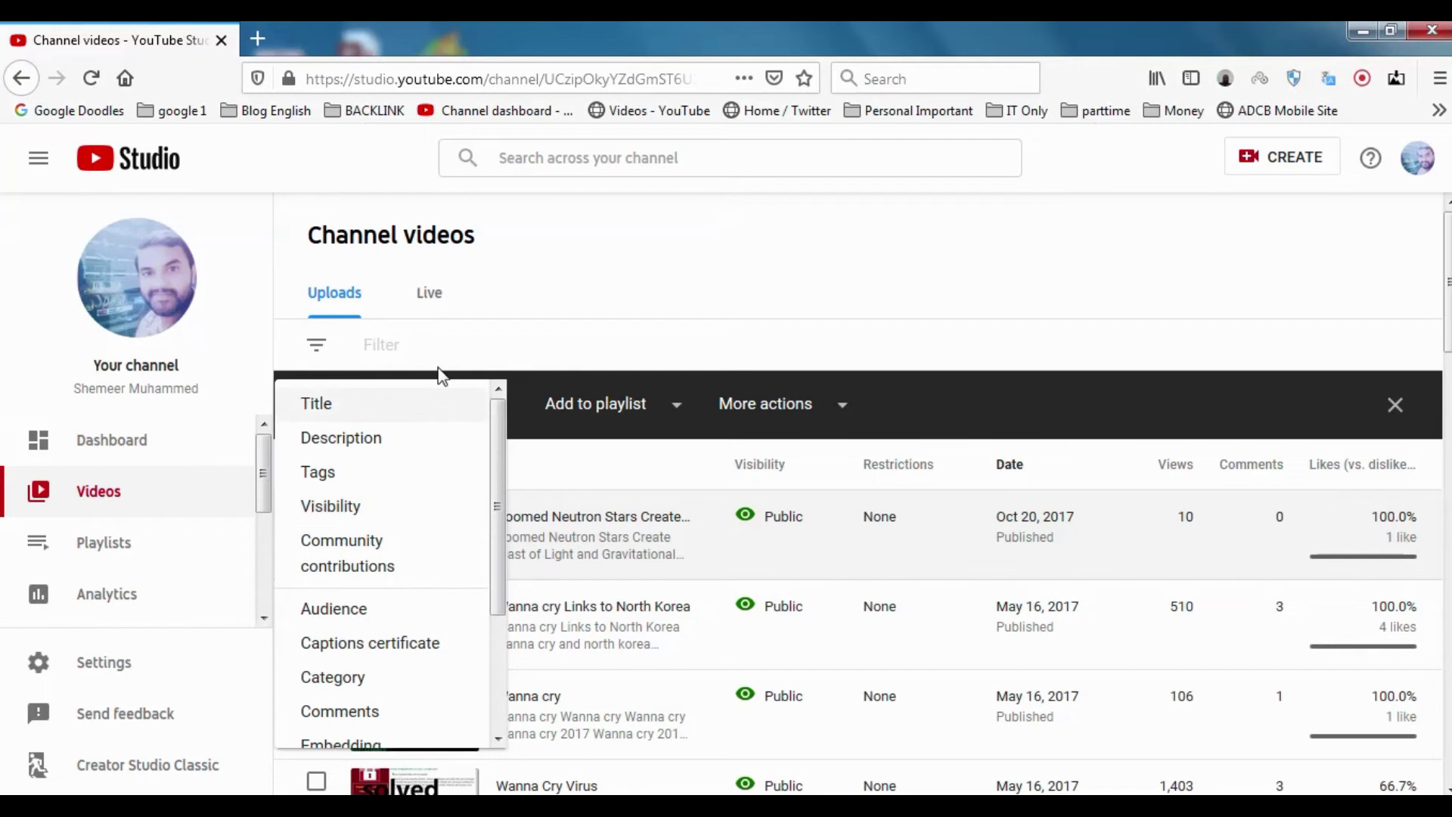
scroll(433, 484, down, 2)
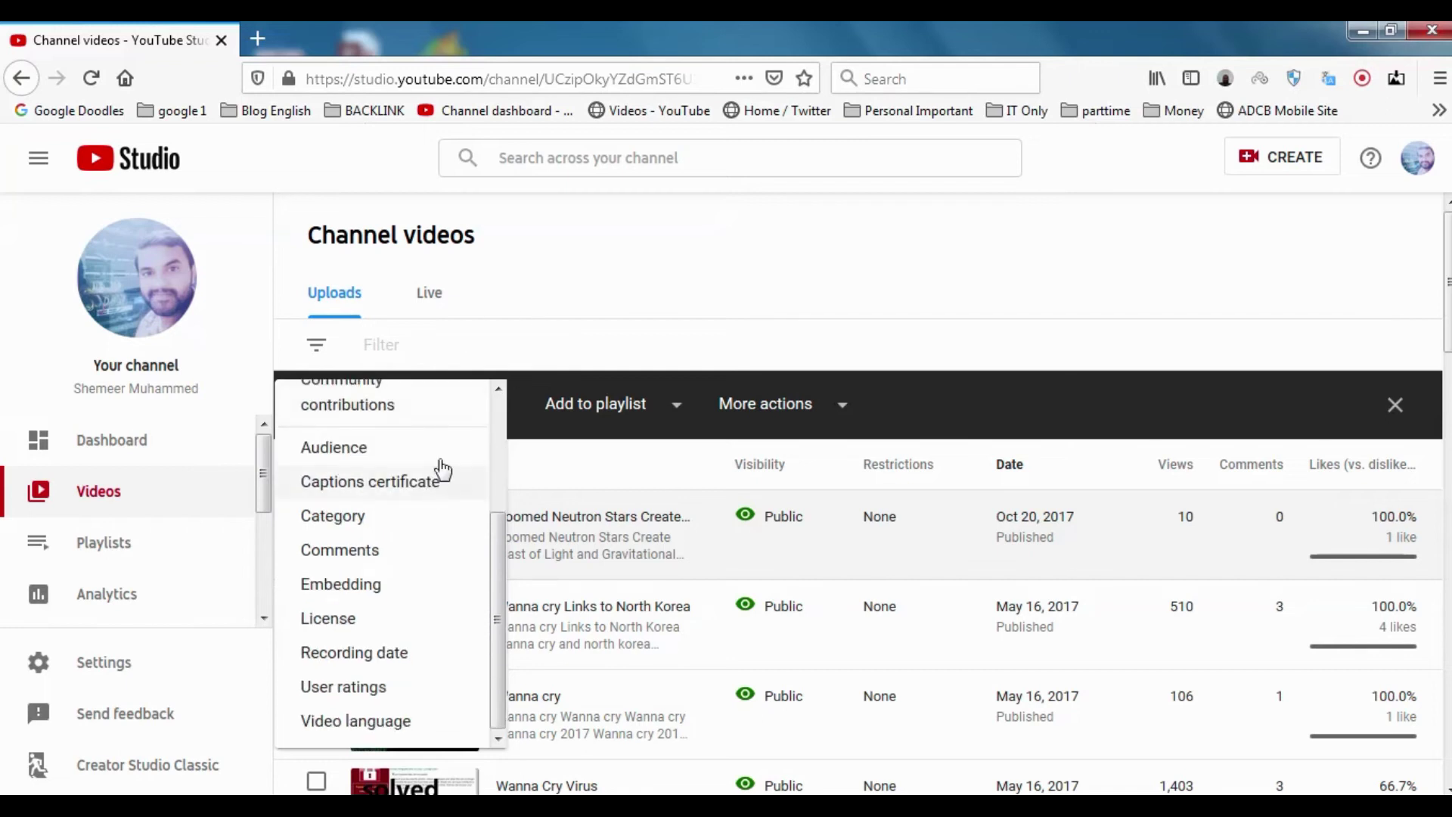
click(620, 342)
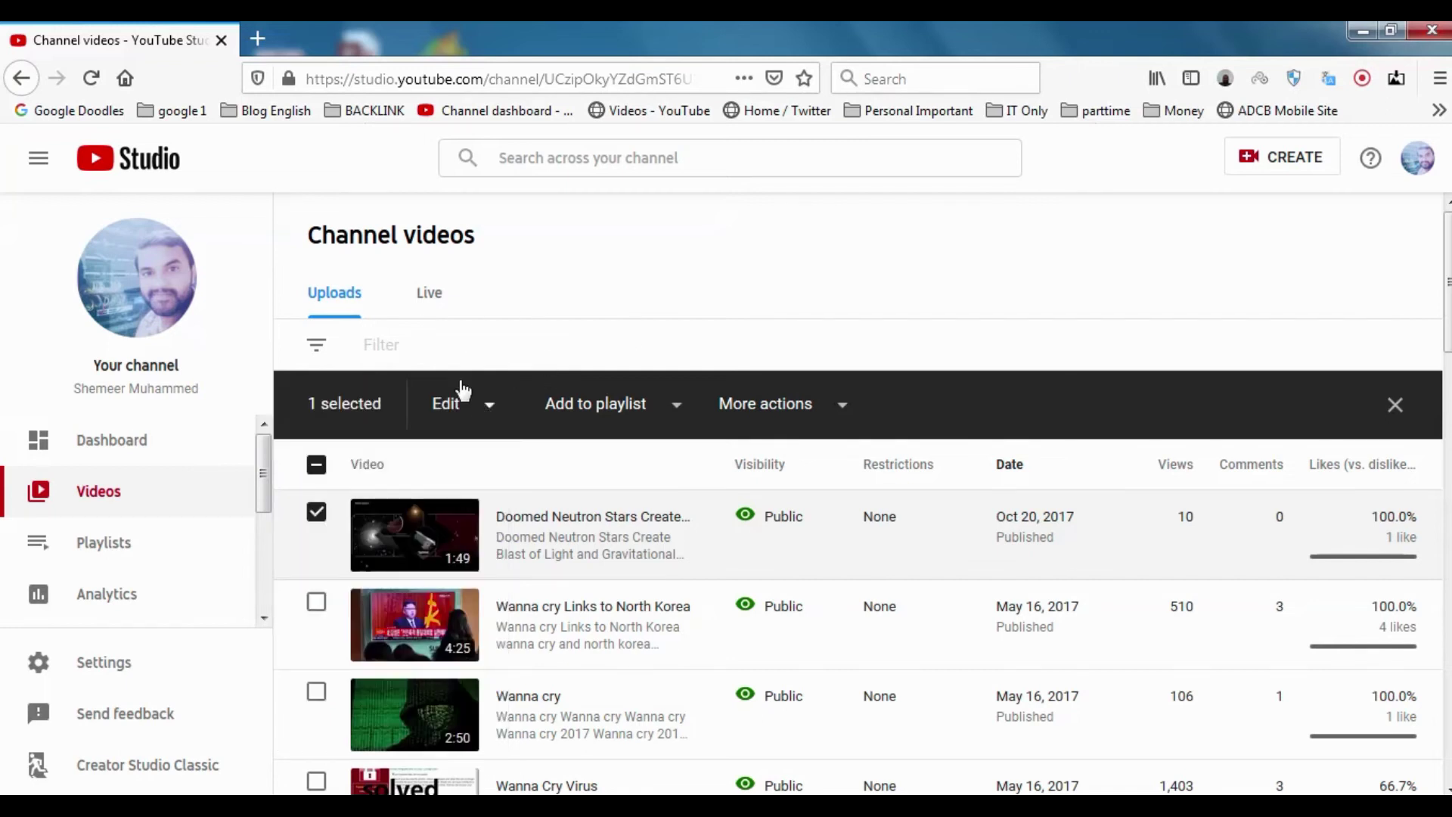
scroll(1032, 413, down, 20)
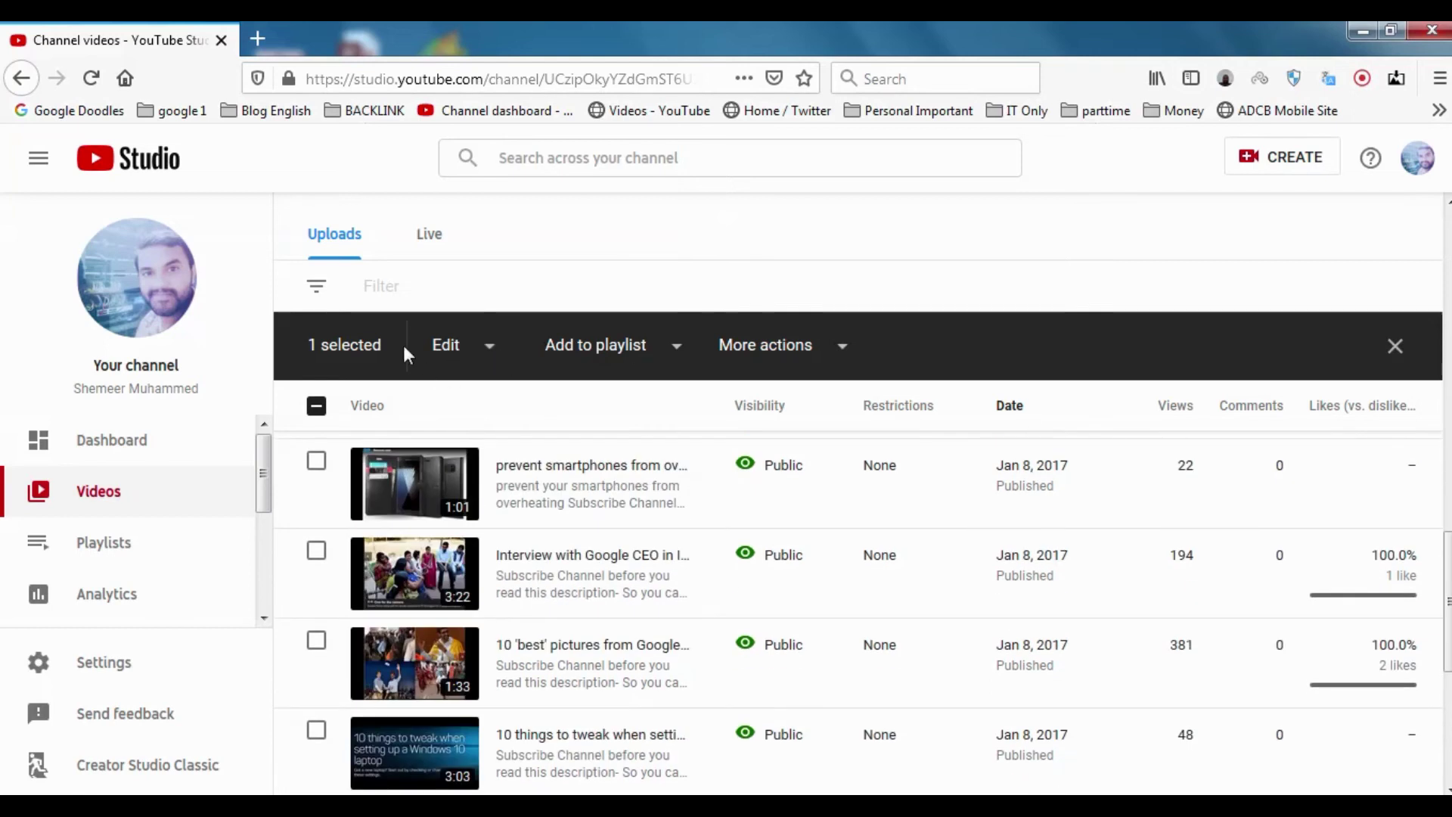
scroll(1245, 593, down, 10)
scroll(1290, 419, up, 10)
scroll(1011, 530, up, 1)
scroll(1286, 454, down, 10)
click(1410, 361)
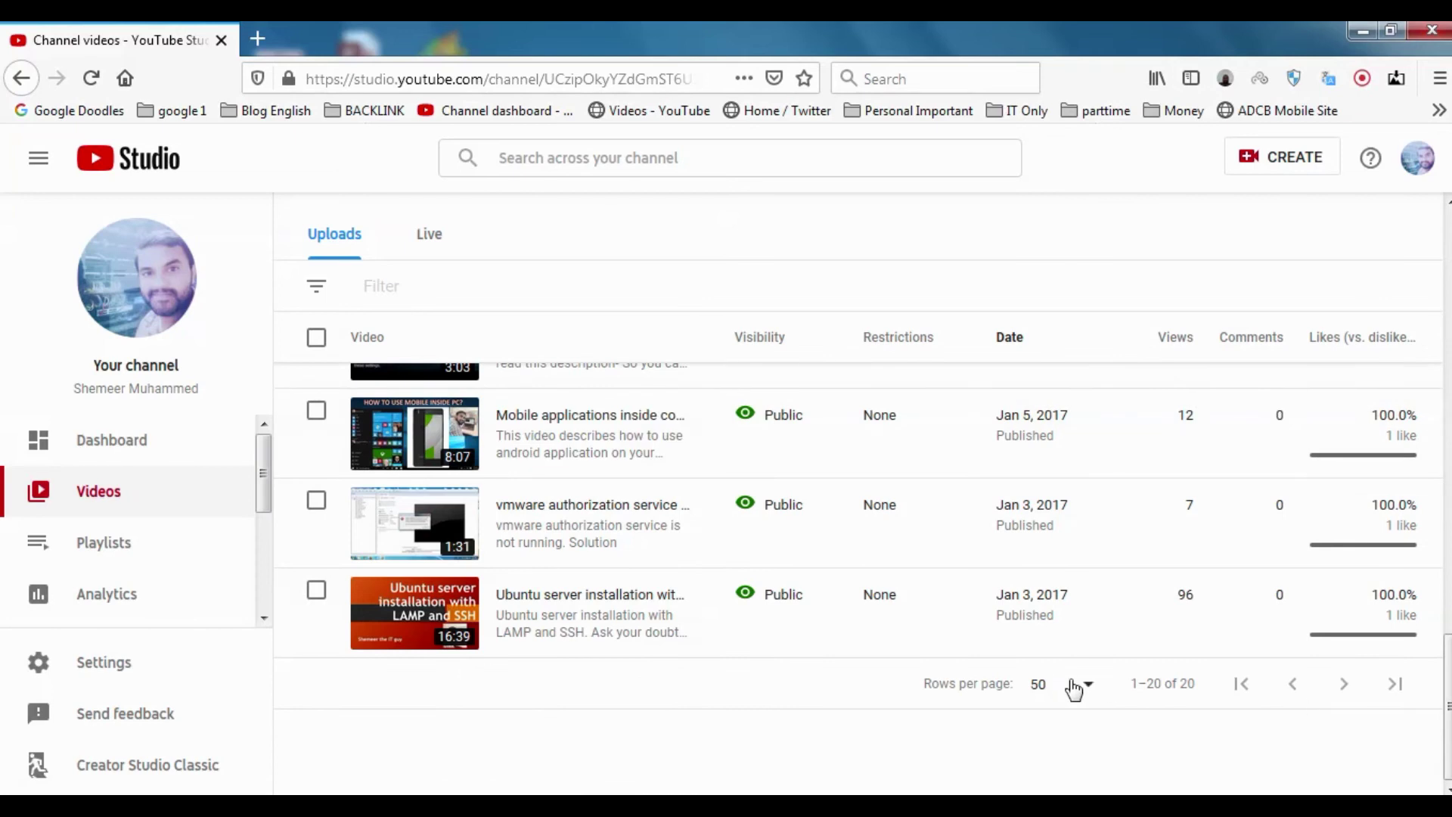
click(1075, 685)
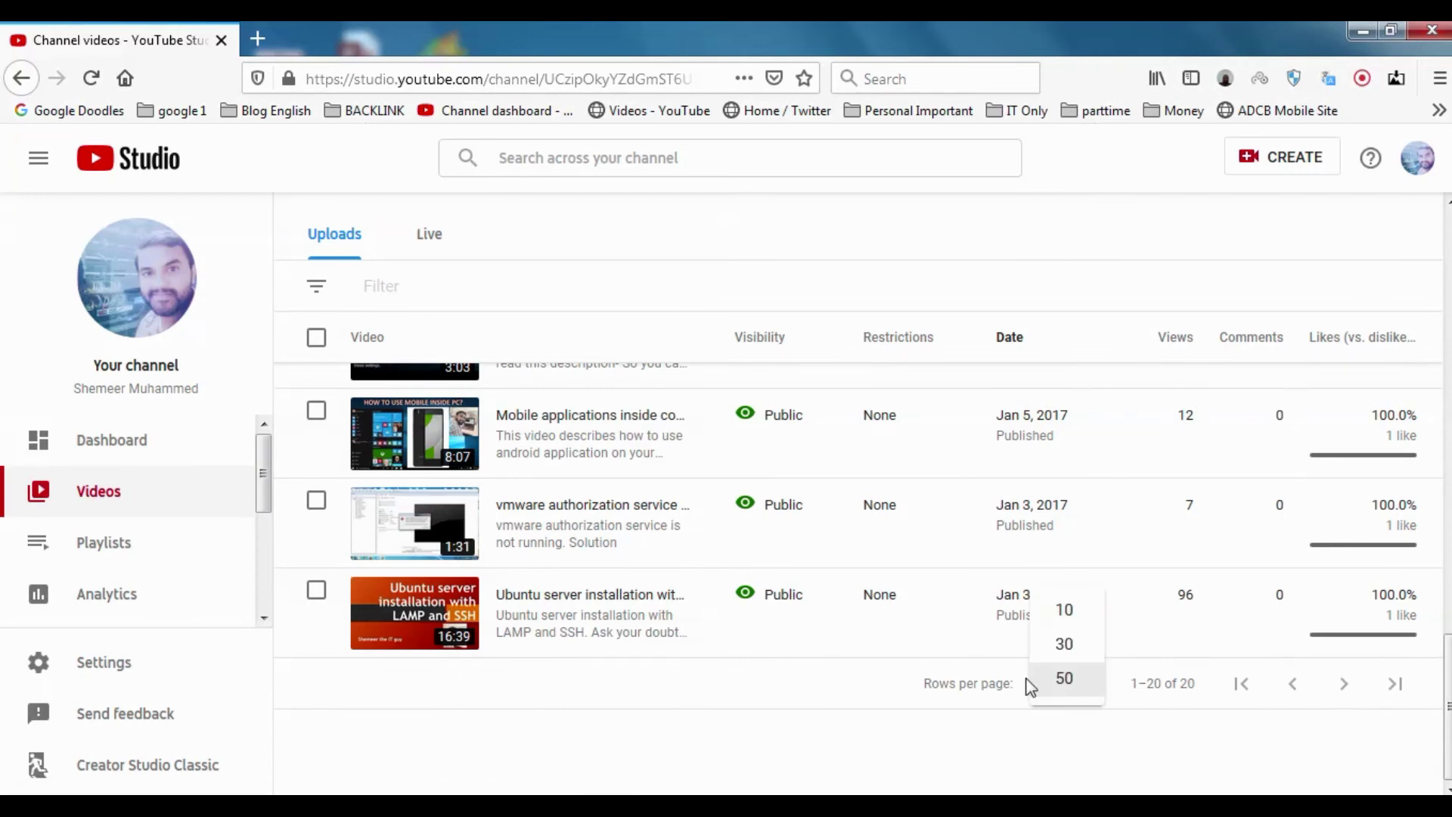
click(894, 714)
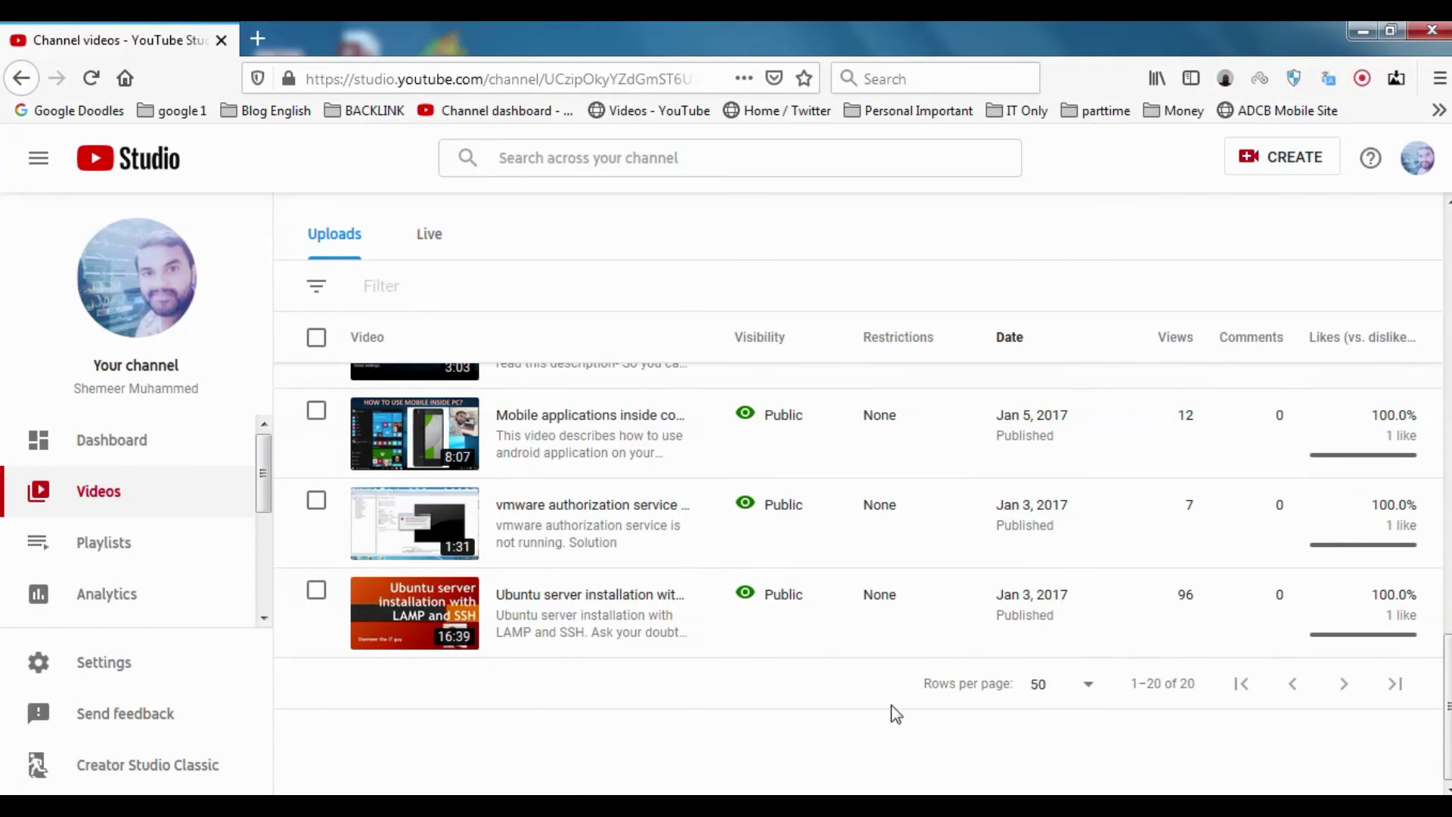
Step: Open Playlists in a new tab and create a new playlist titled 'Test'
middle_click(136, 539)
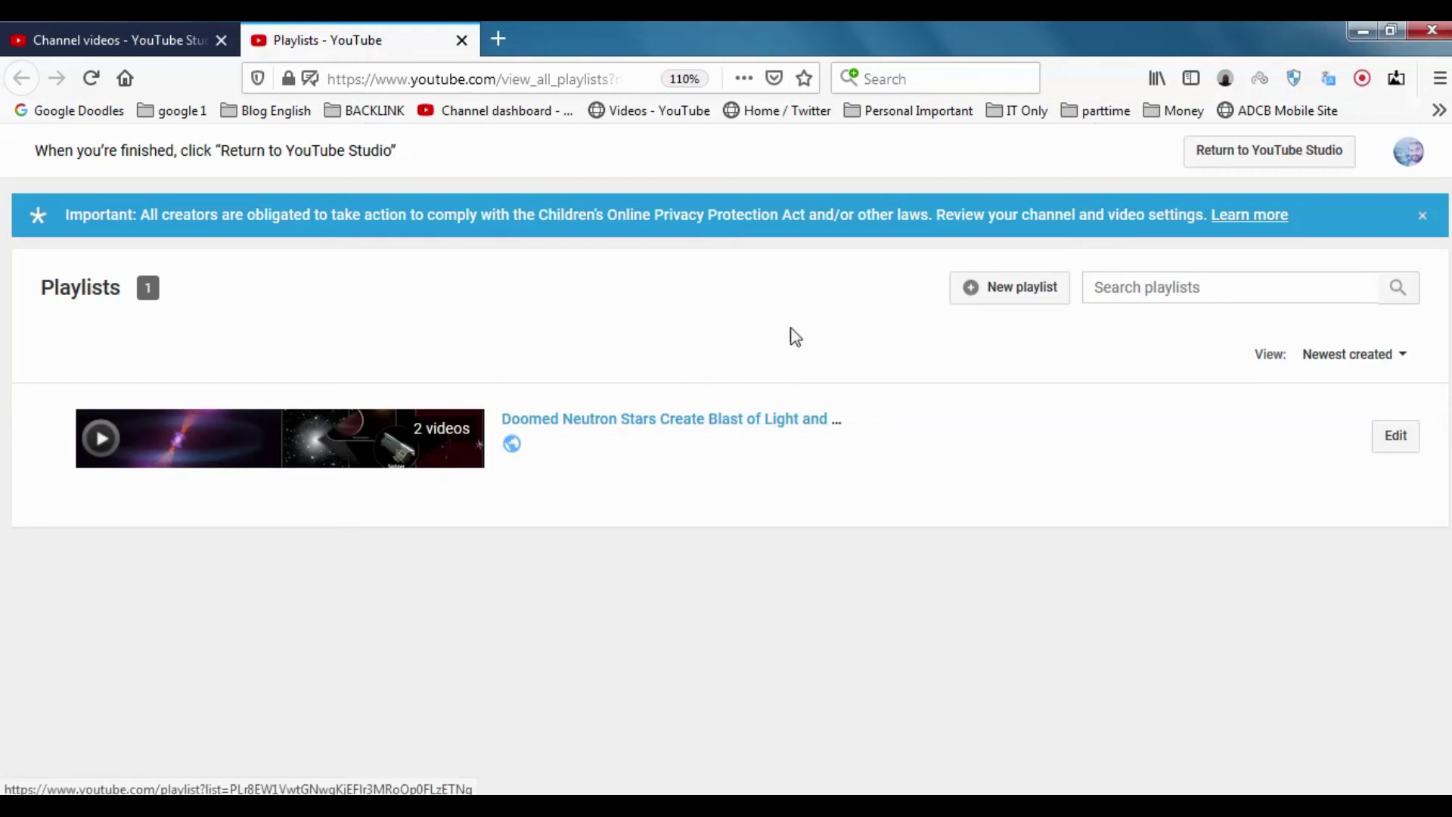
click(1015, 295)
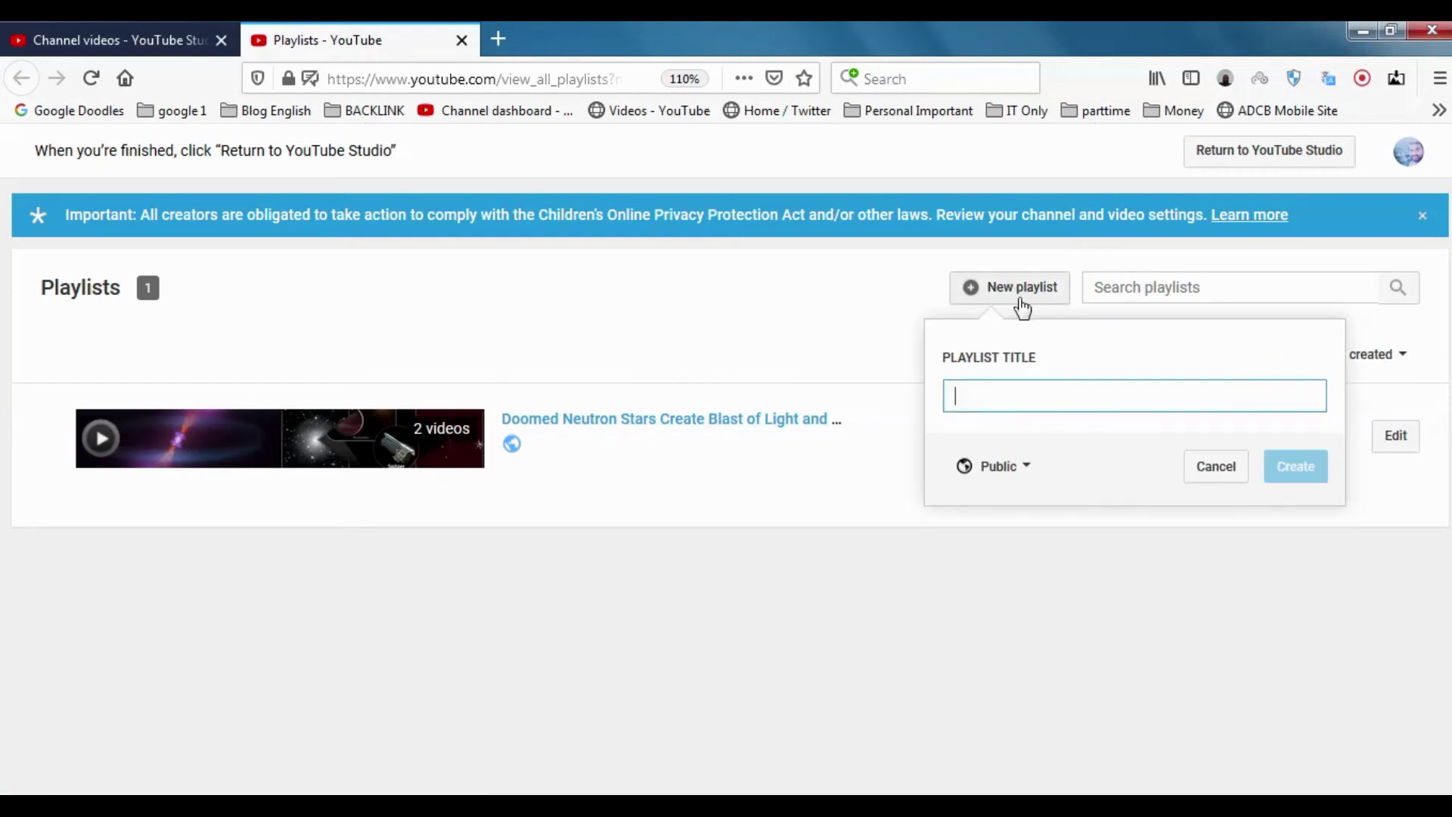
click(989, 398)
click(954, 393)
text(Yesy)
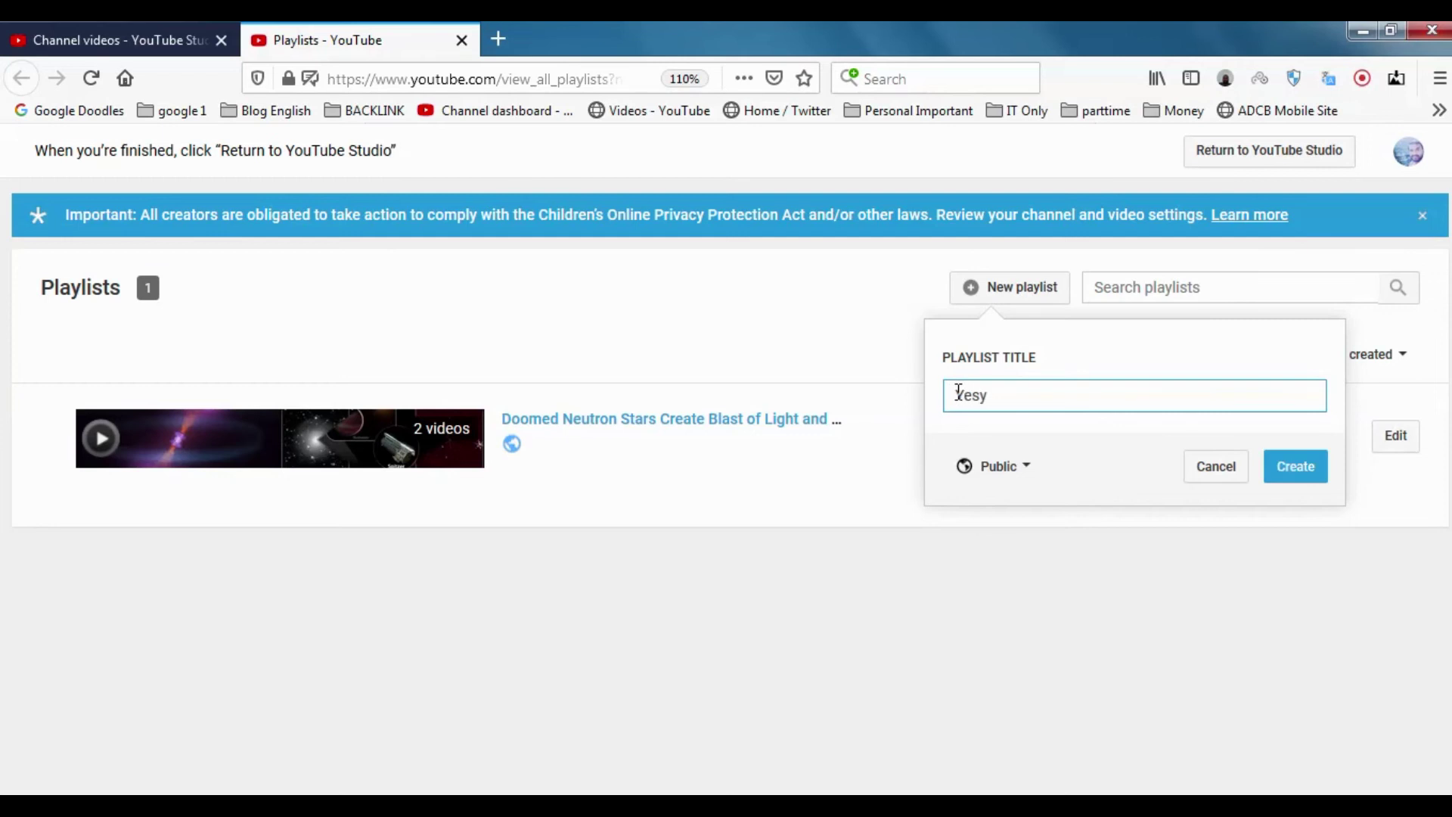
key(BackSpace)
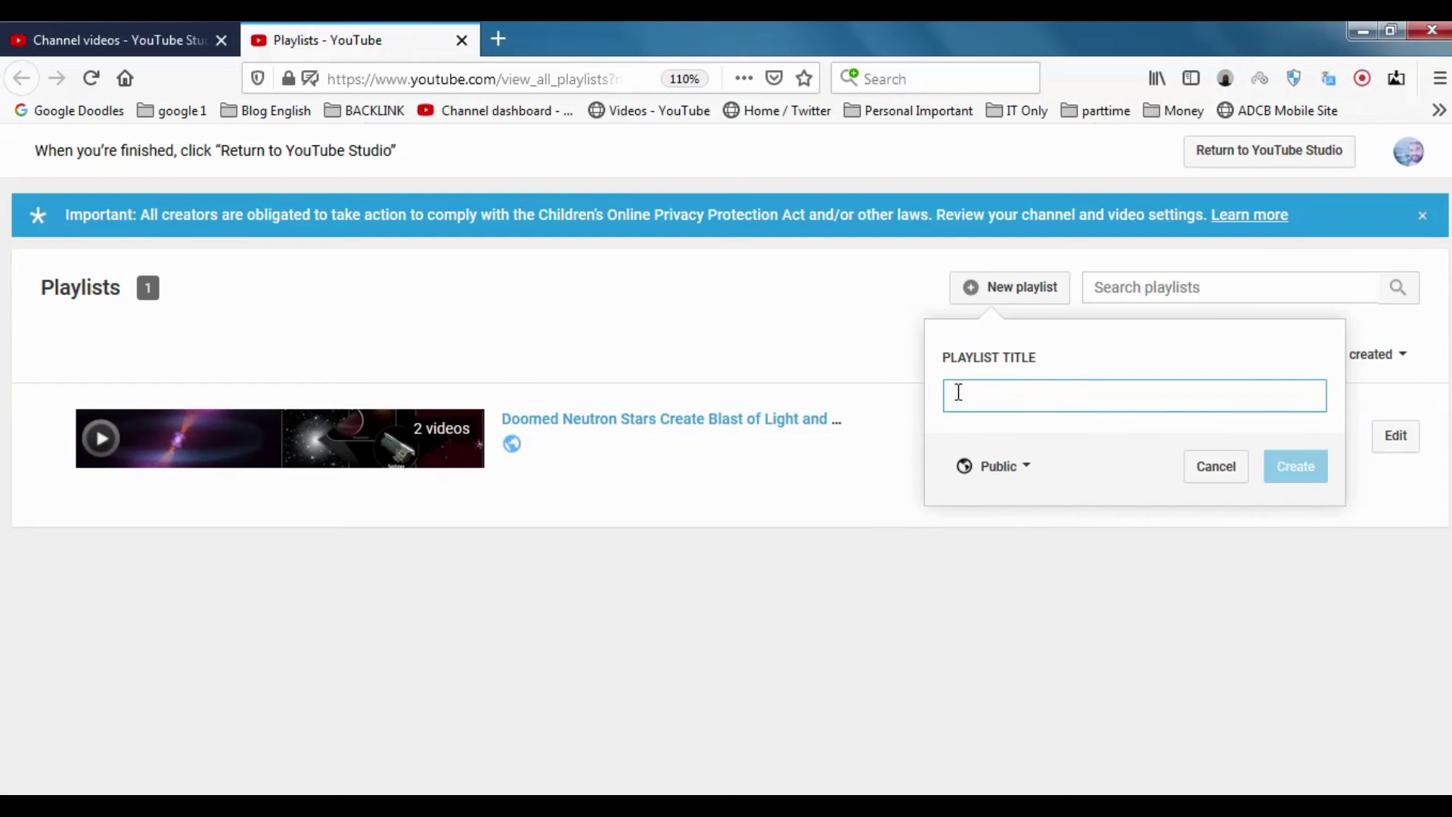
text(Y)
key(BackSpace)
text(Ts)
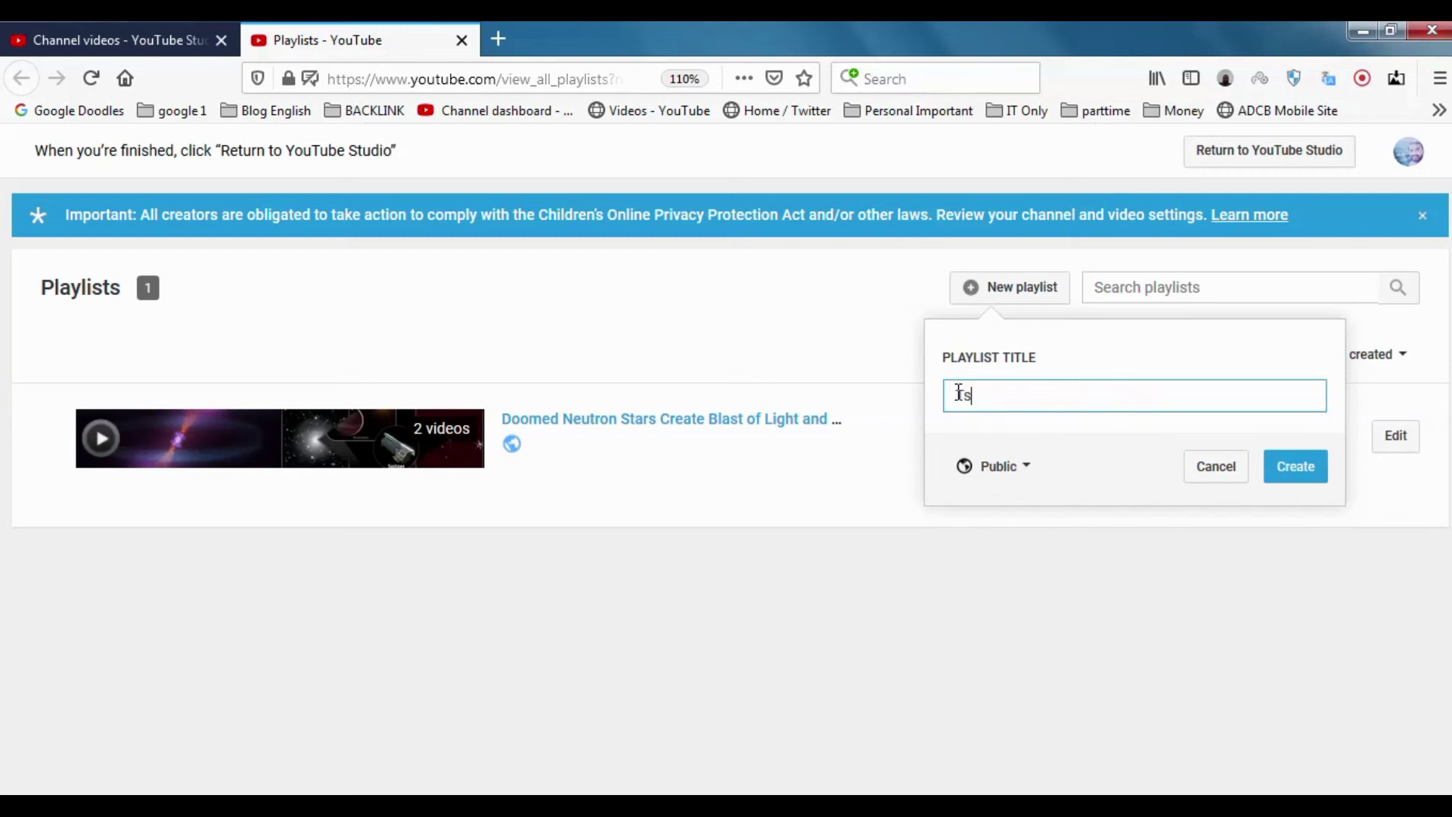
key(BackSpace)
text(est)
click(1319, 475)
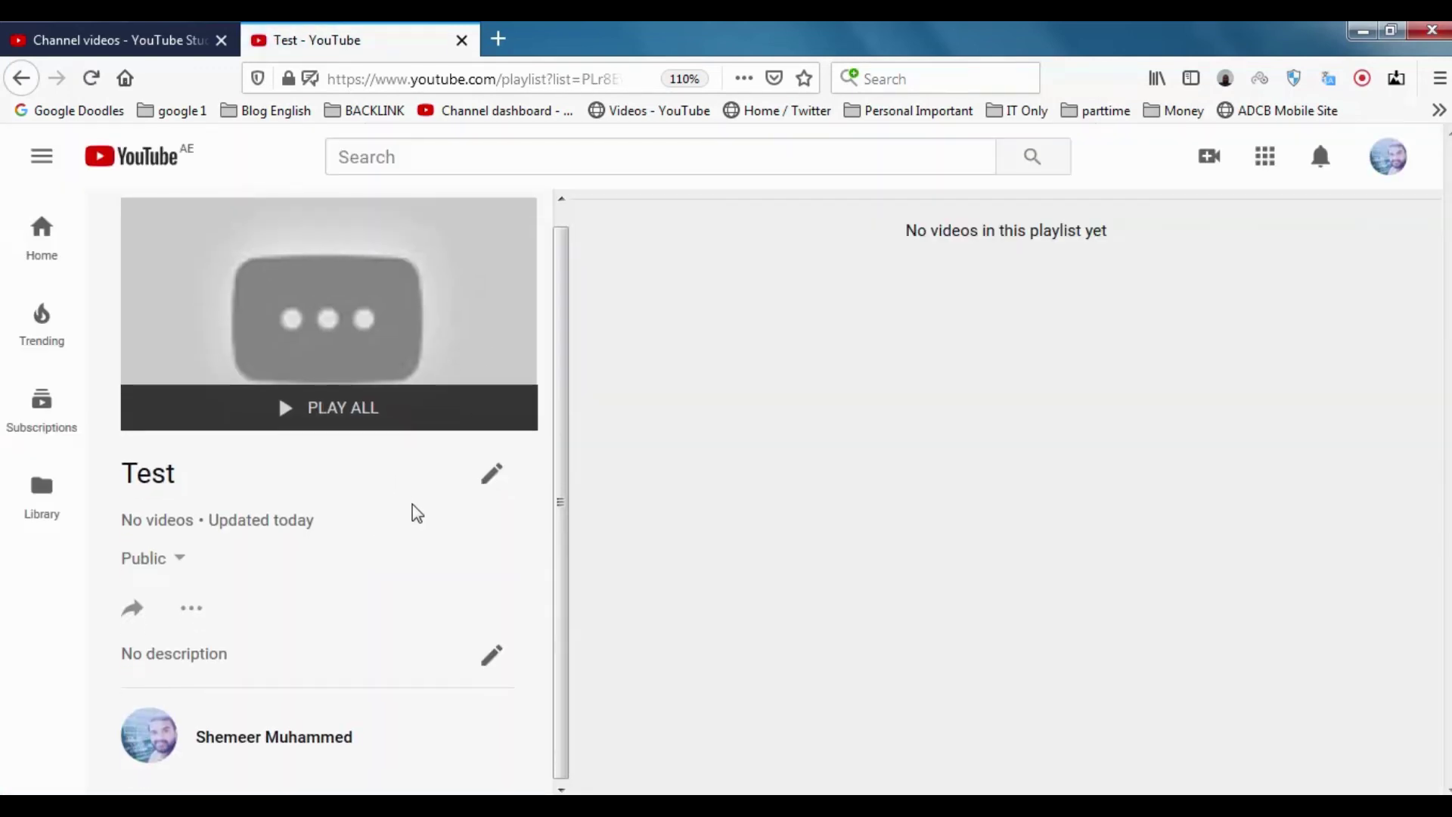
click(493, 475)
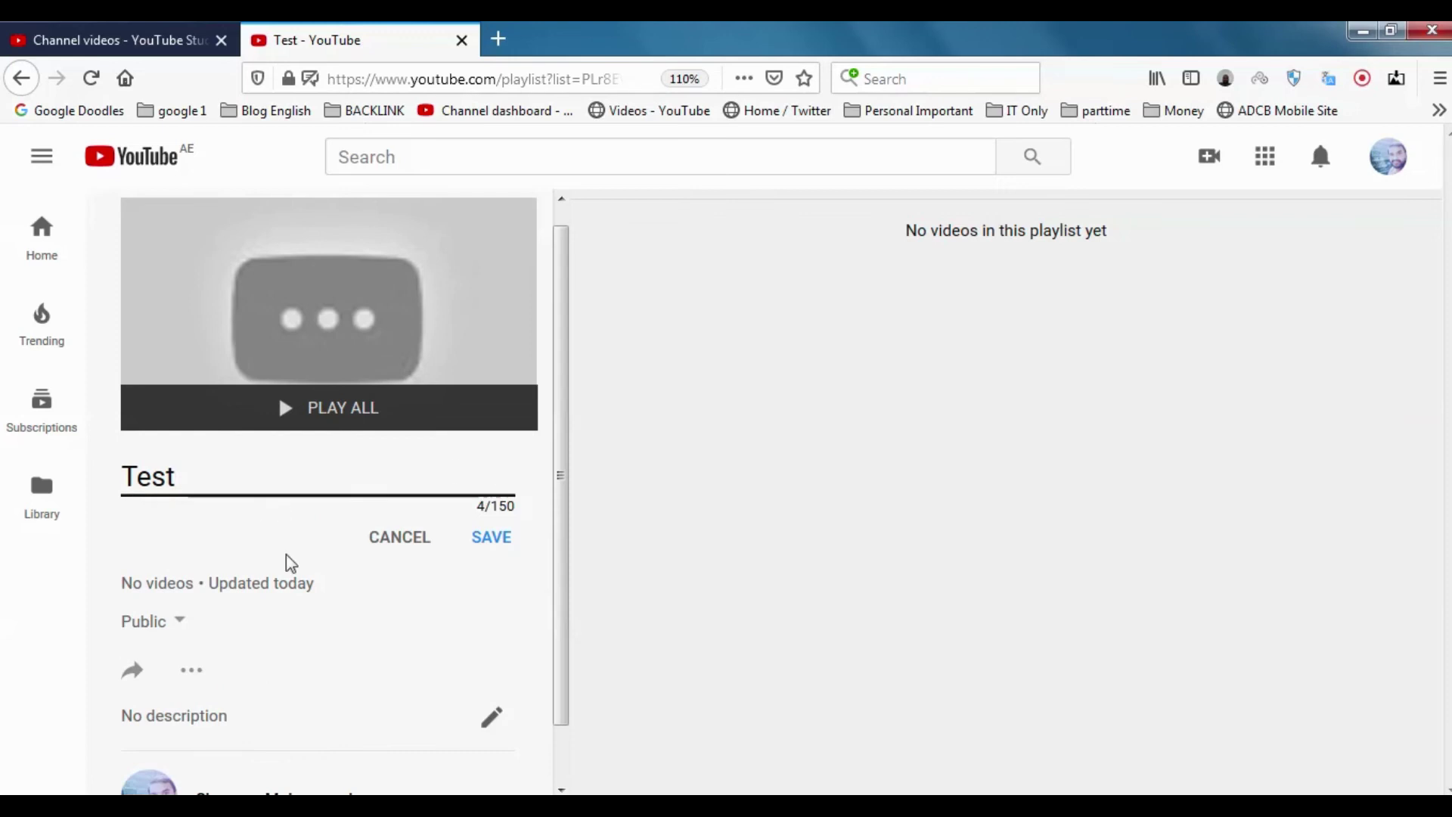
scroll(393, 612, down, 1)
click(490, 656)
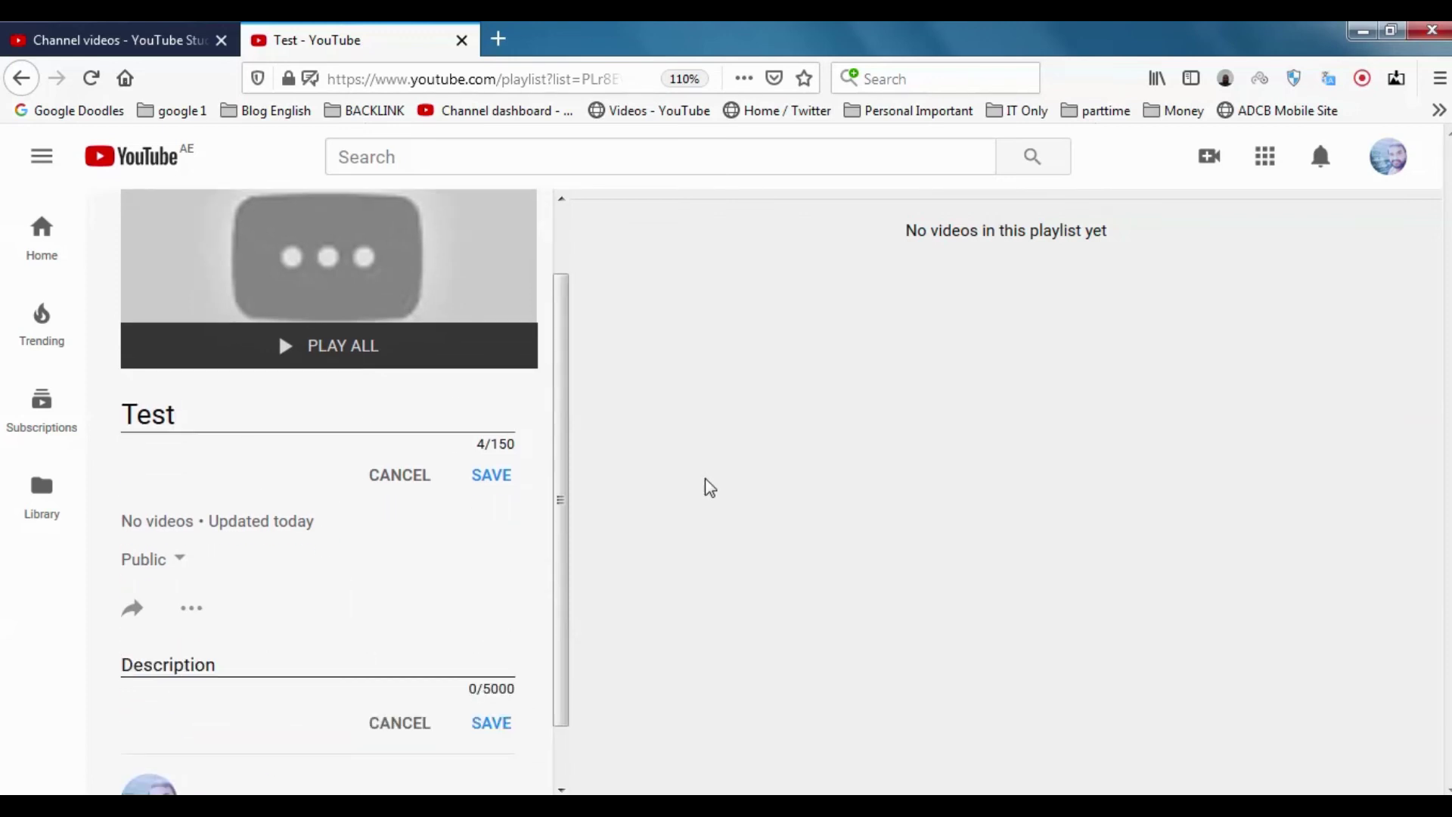
click(492, 723)
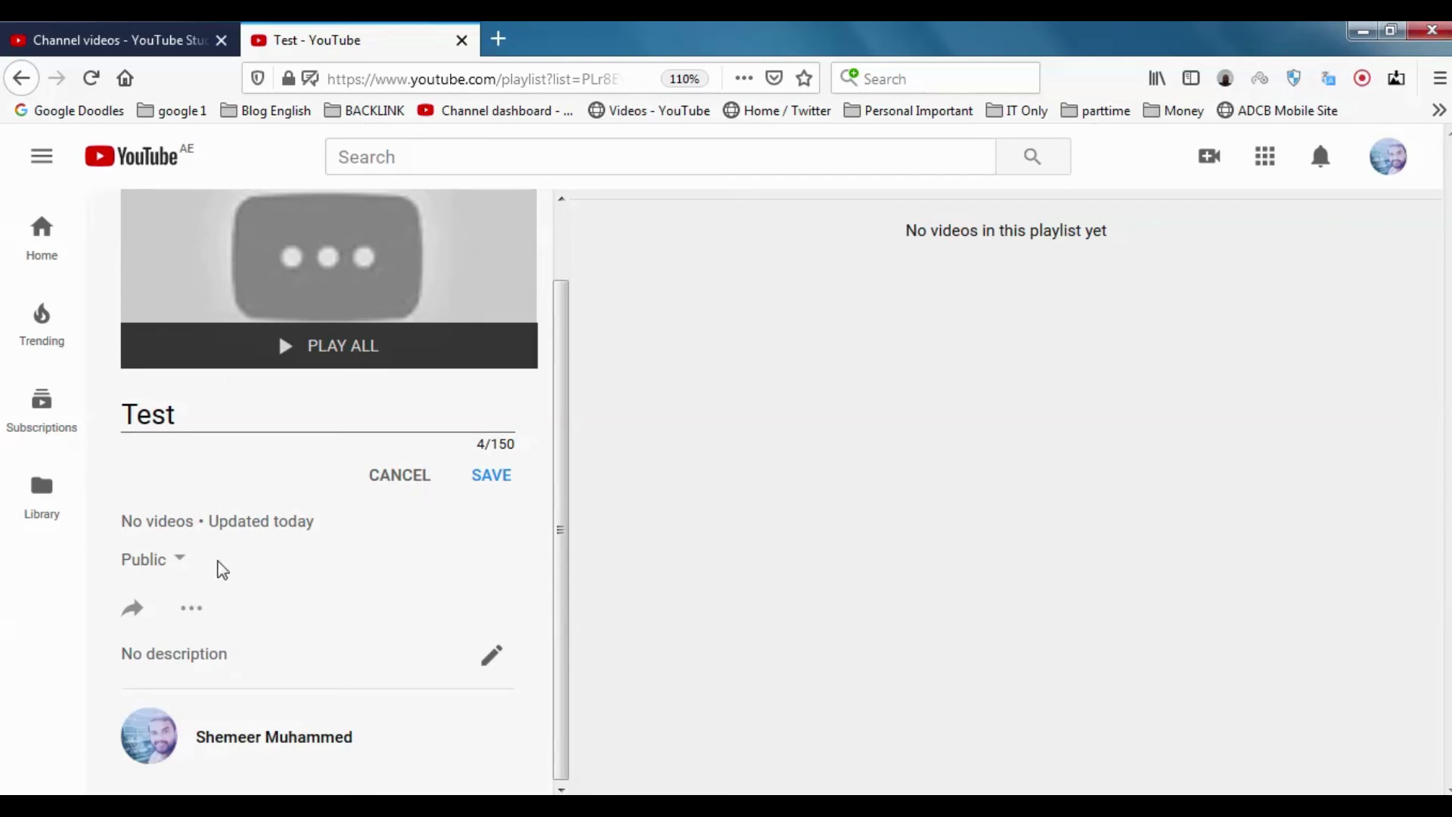
click(193, 611)
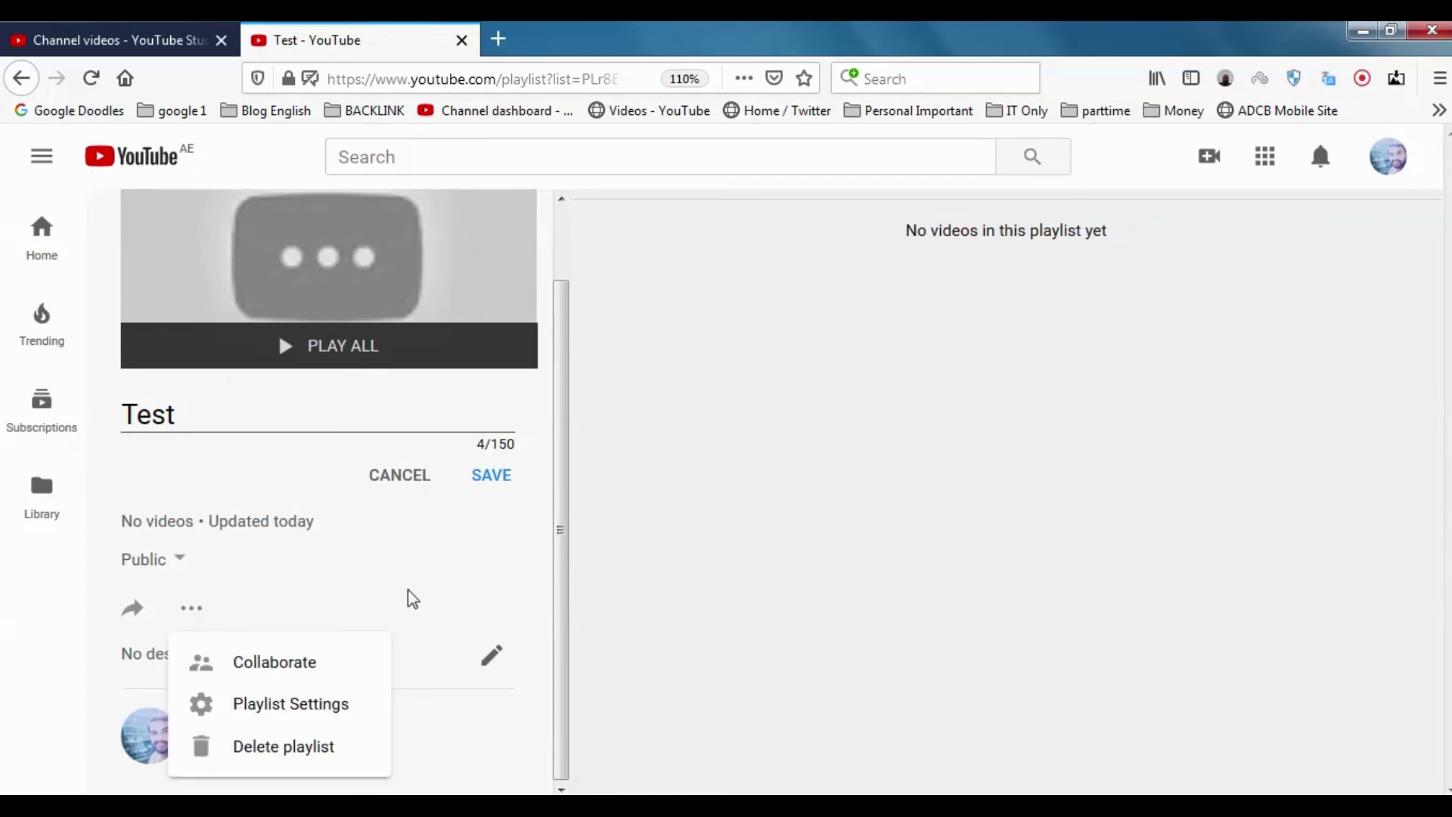
click(381, 702)
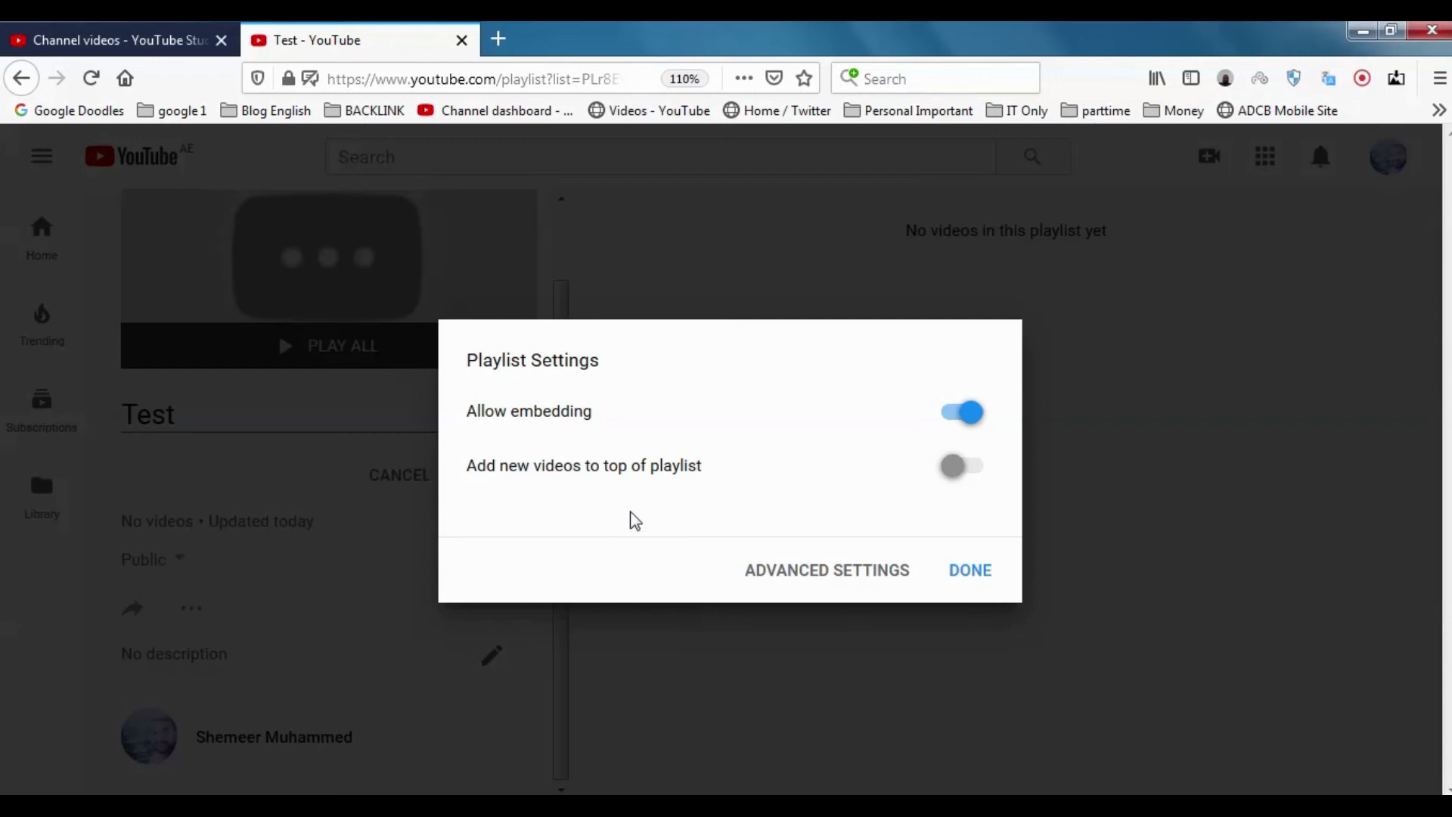
click(977, 578)
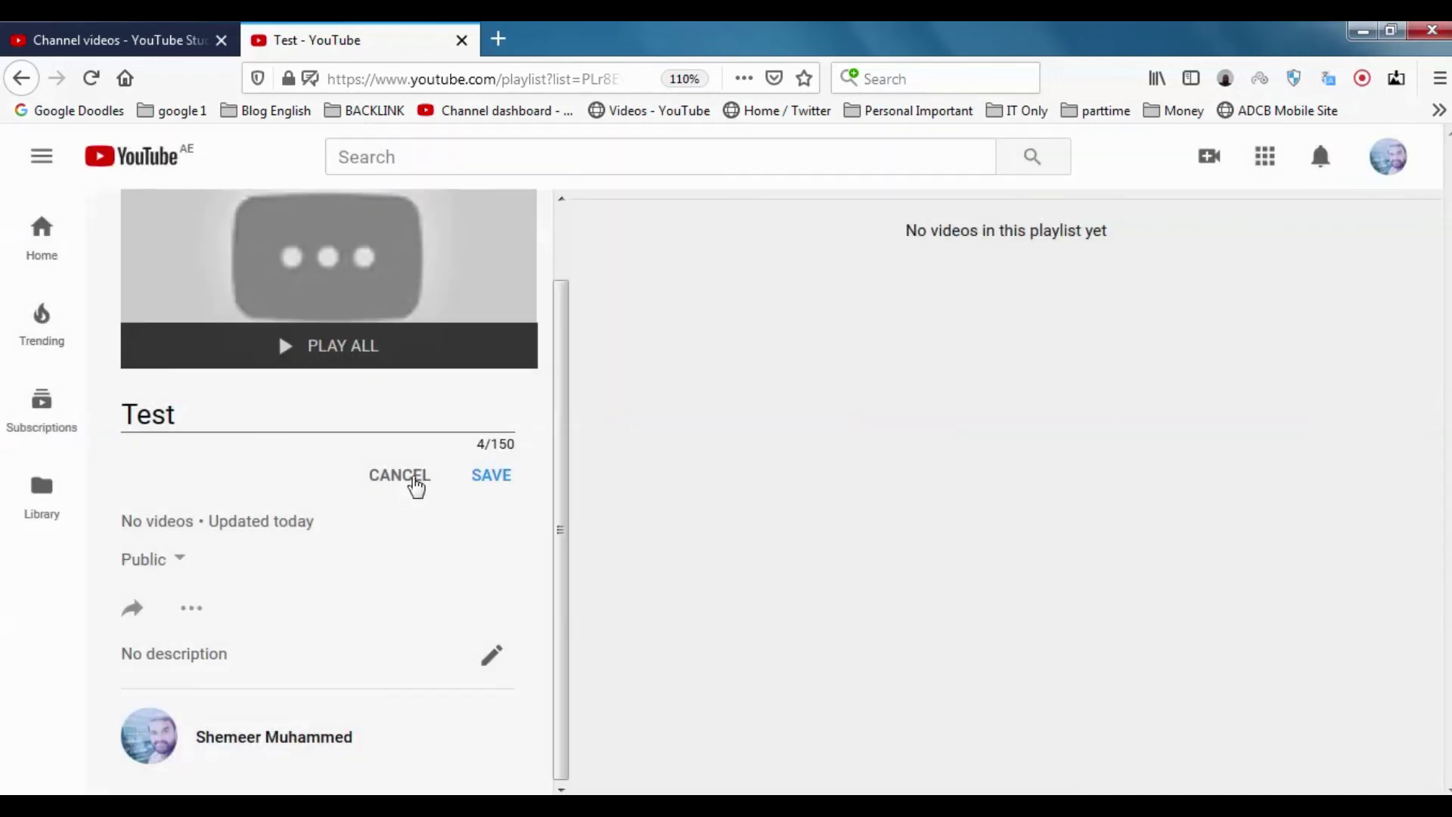
click(406, 476)
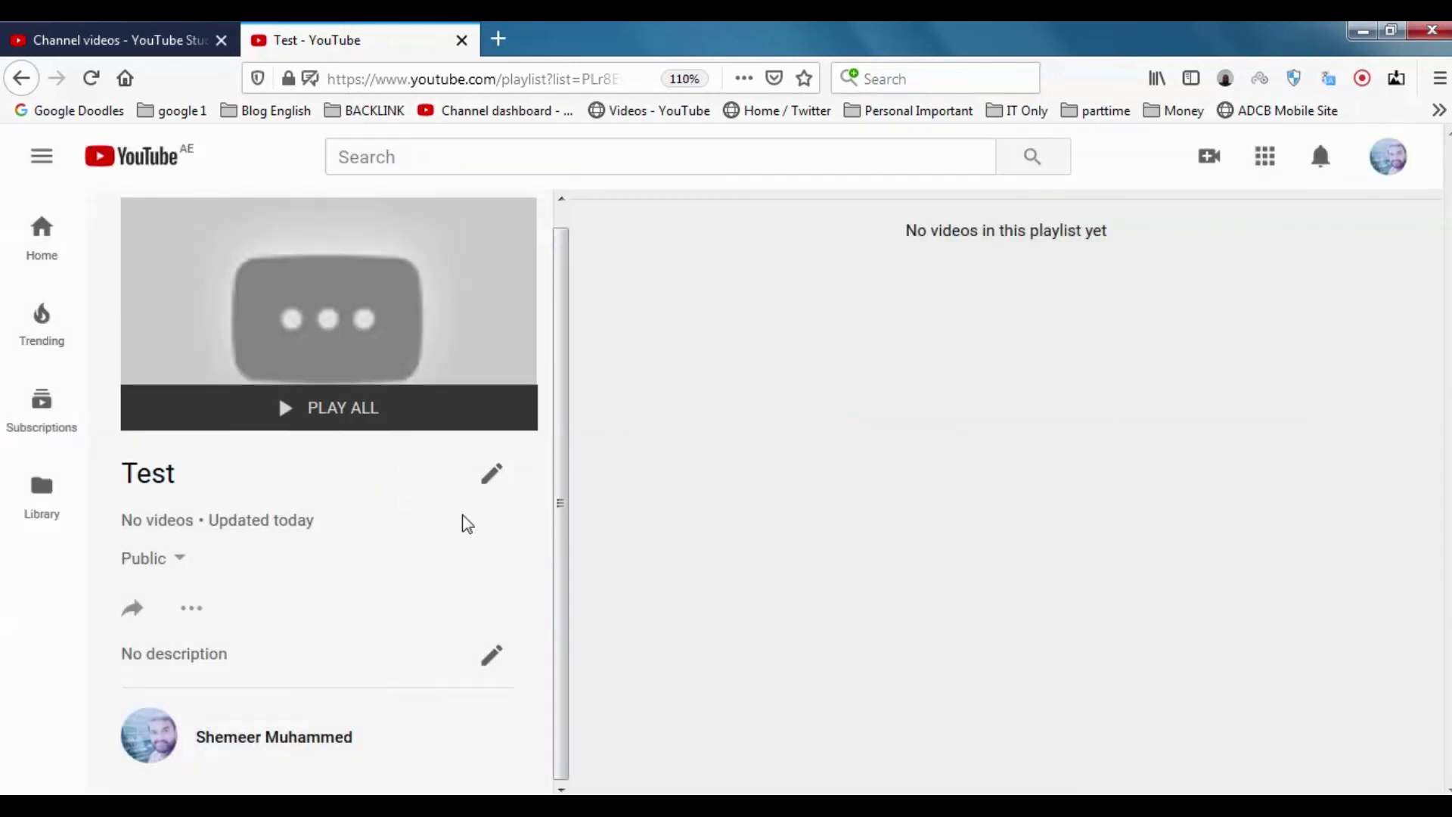
click(178, 571)
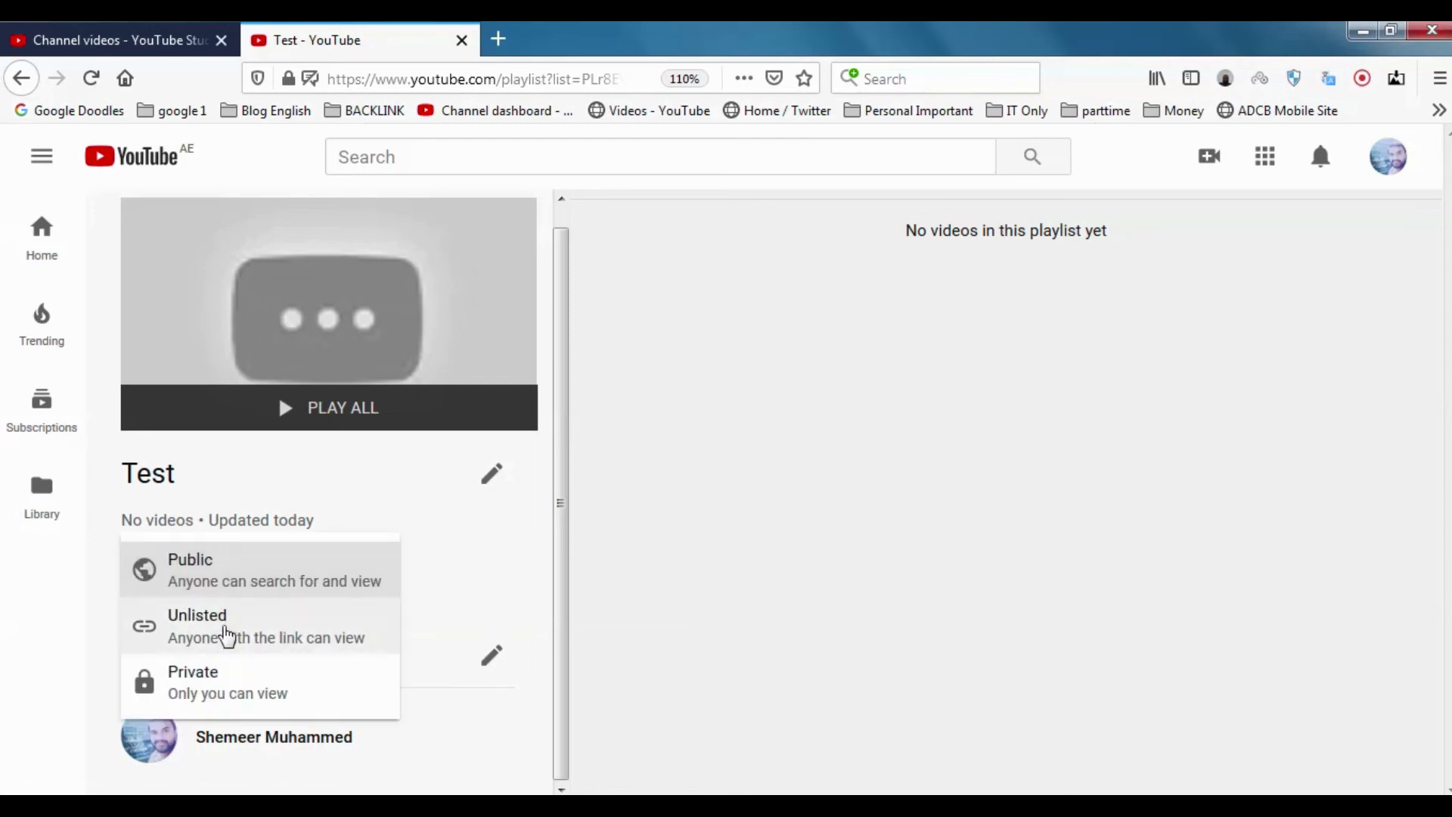
click(505, 574)
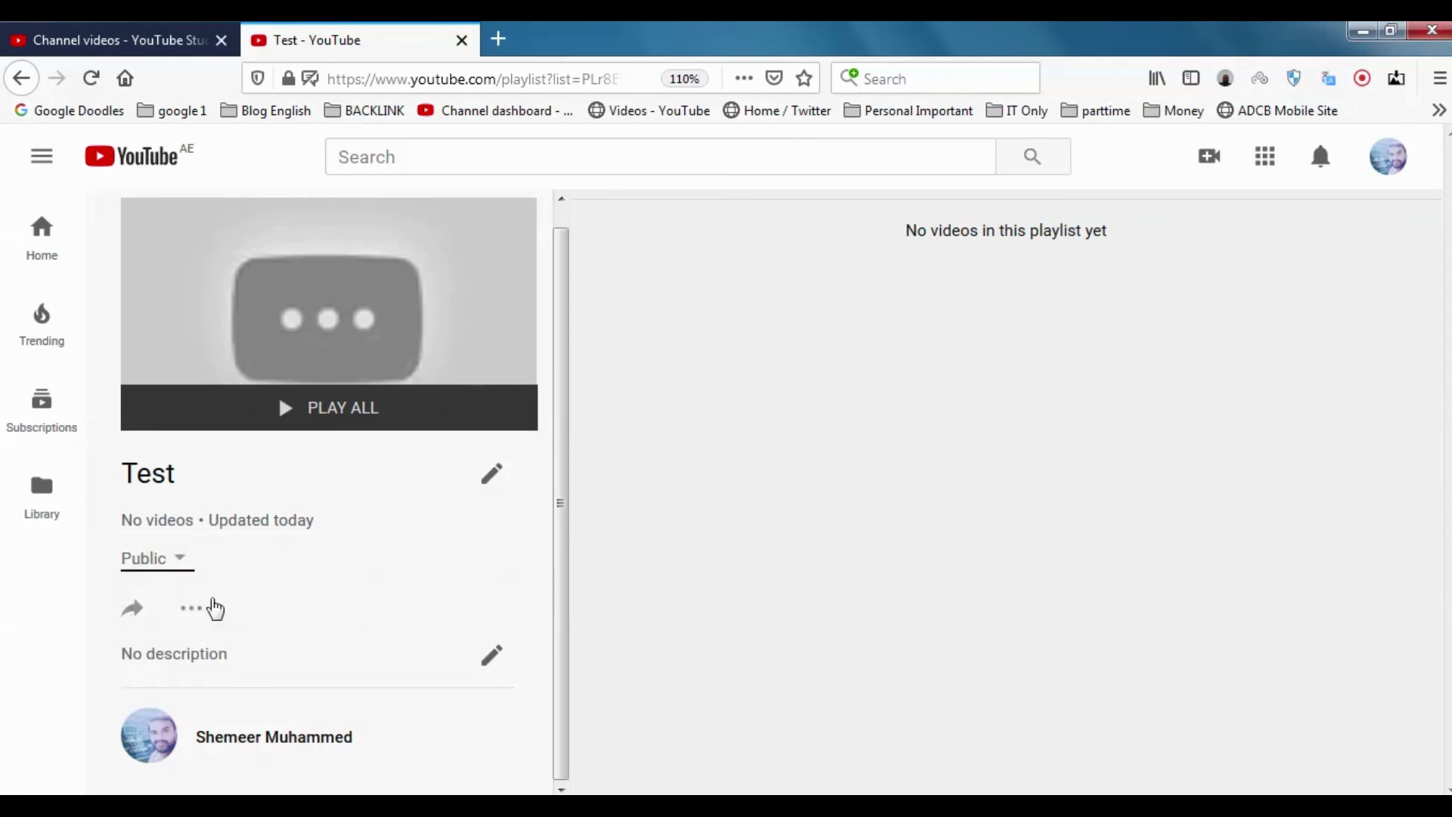
click(208, 611)
click(587, 571)
click(186, 611)
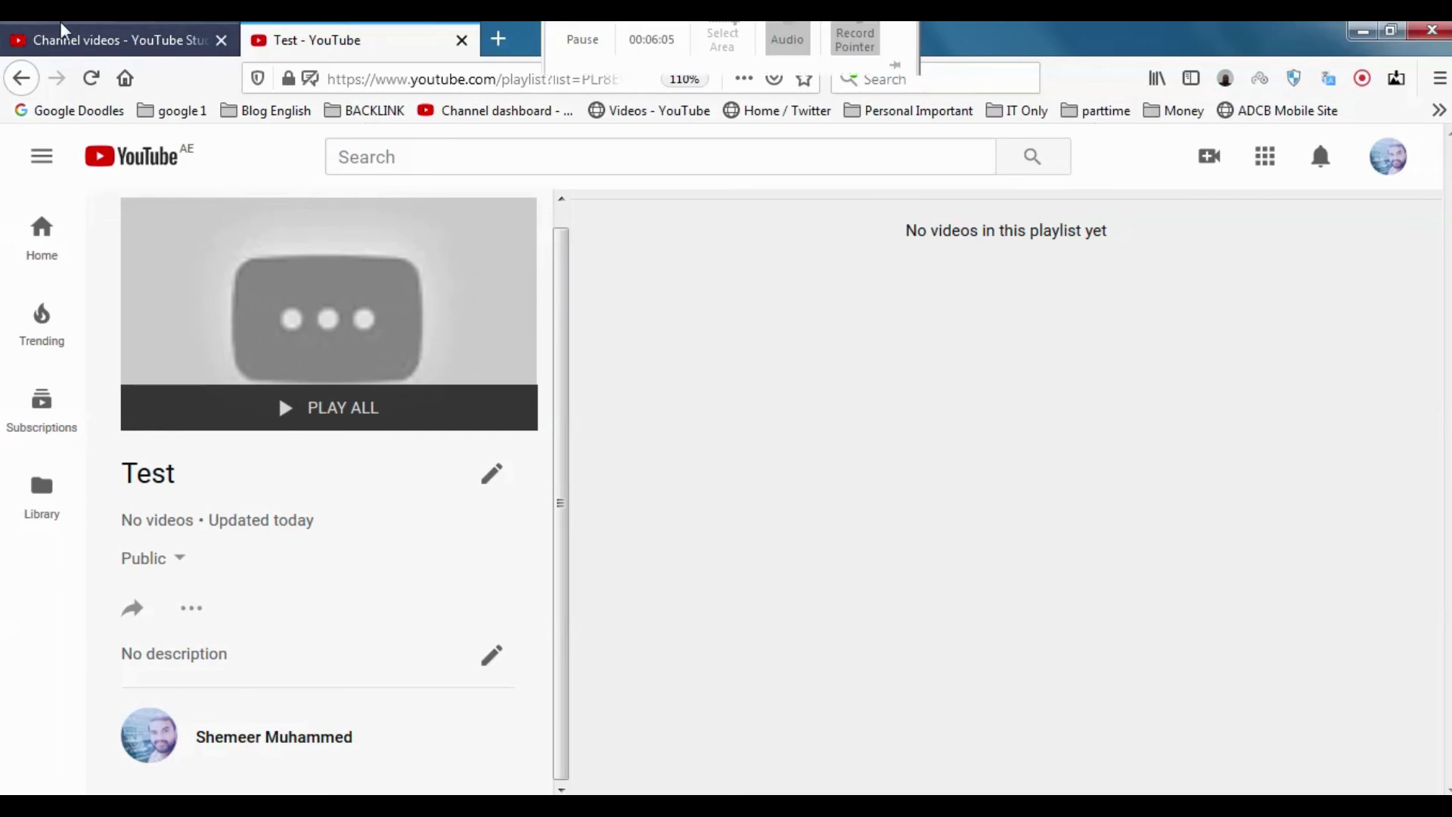
Step: Open Playlists in another tab, then on Channel videos select all 20 uploads
click(113, 39)
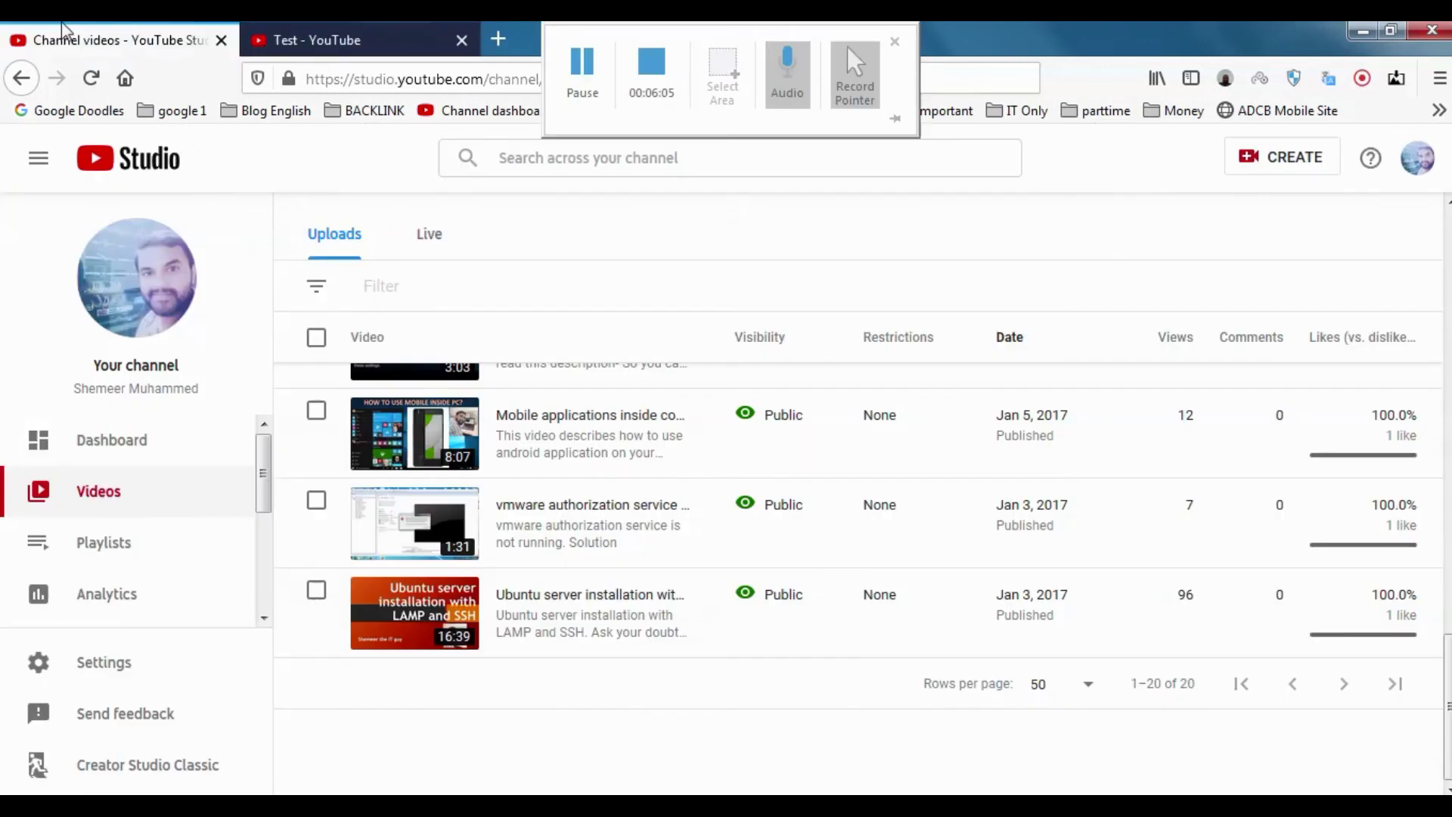
middle_click(169, 545)
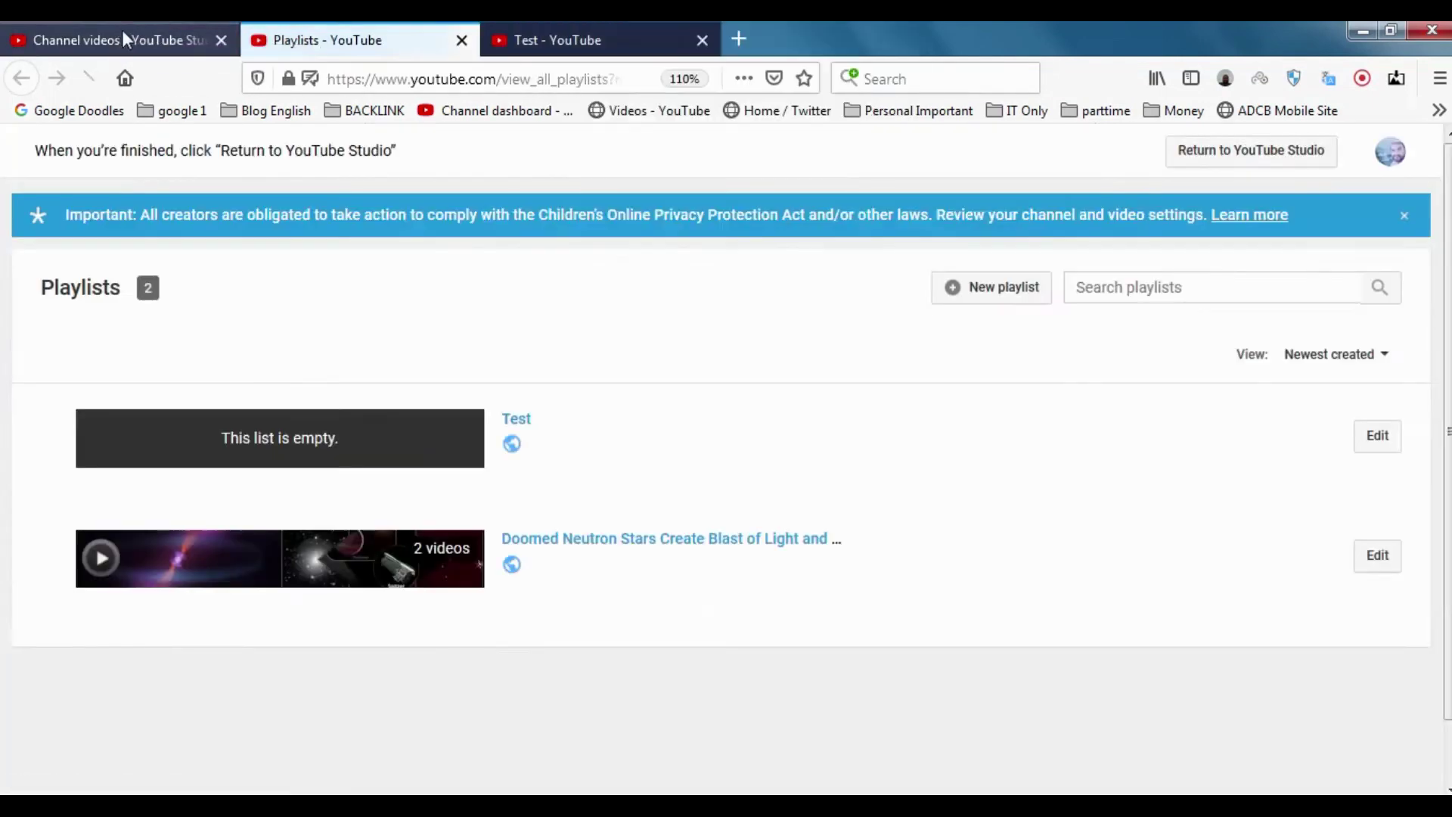
click(124, 36)
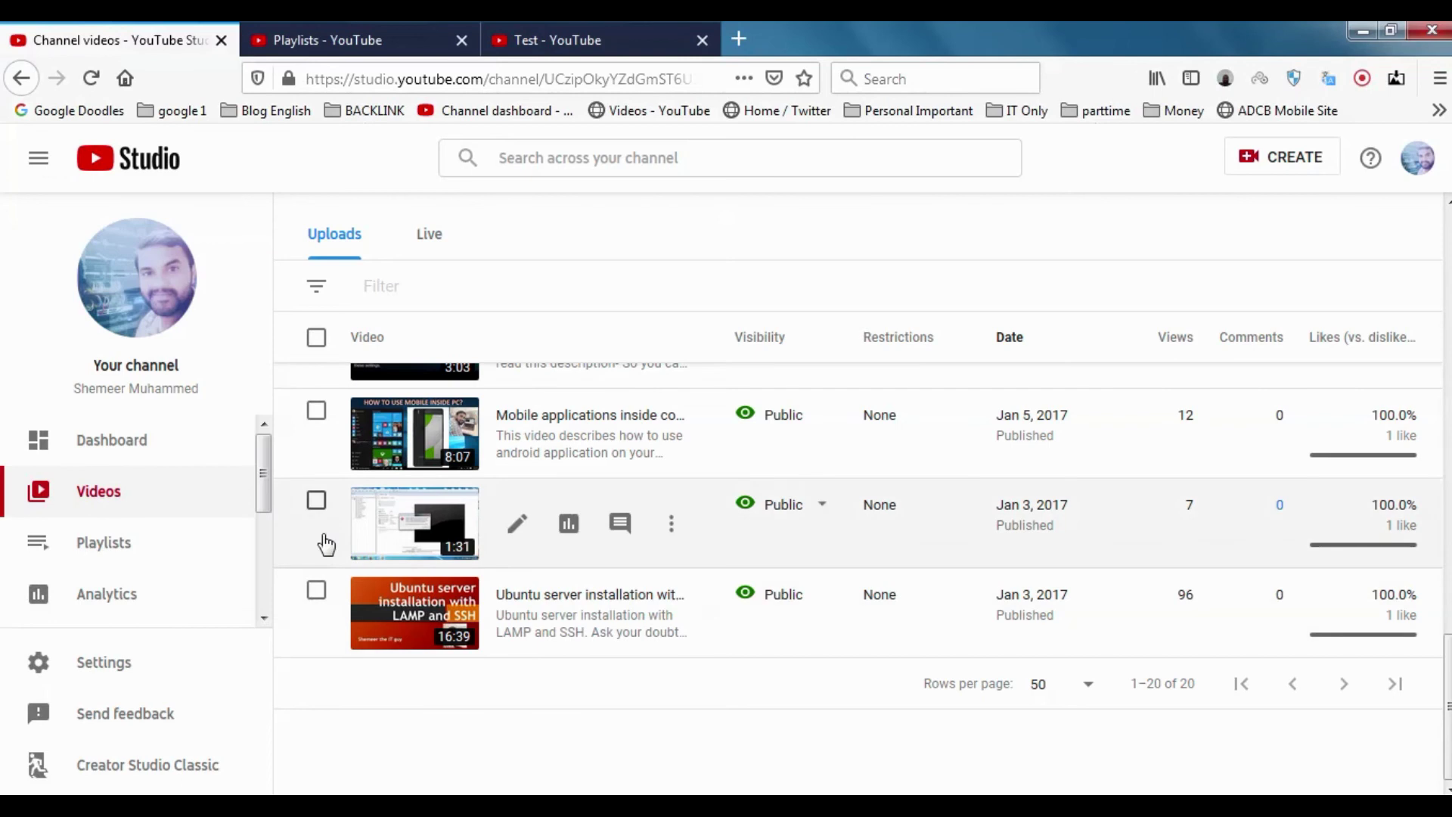
click(317, 412)
click(316, 406)
scroll(351, 438, up, 15)
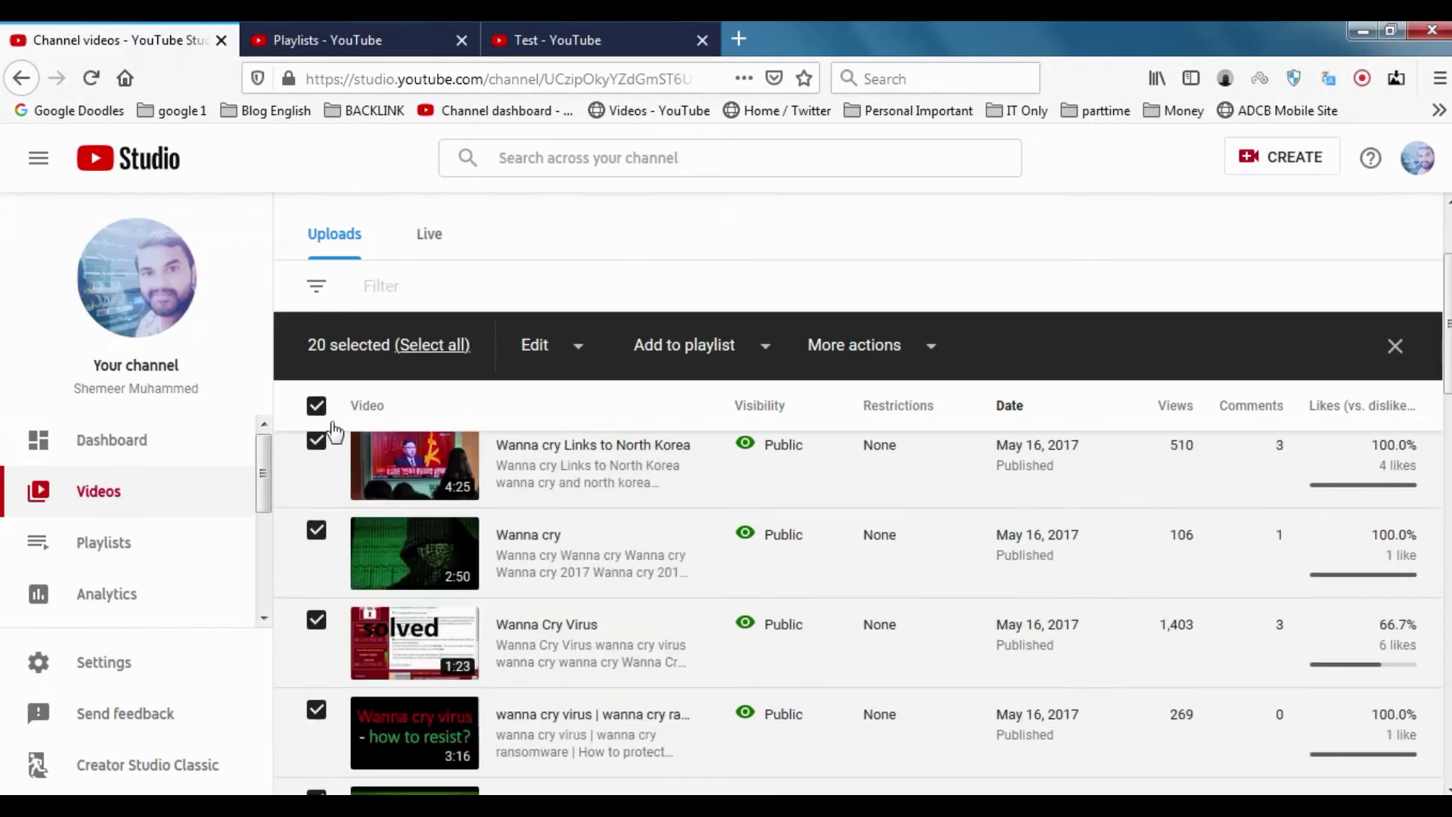
click(584, 408)
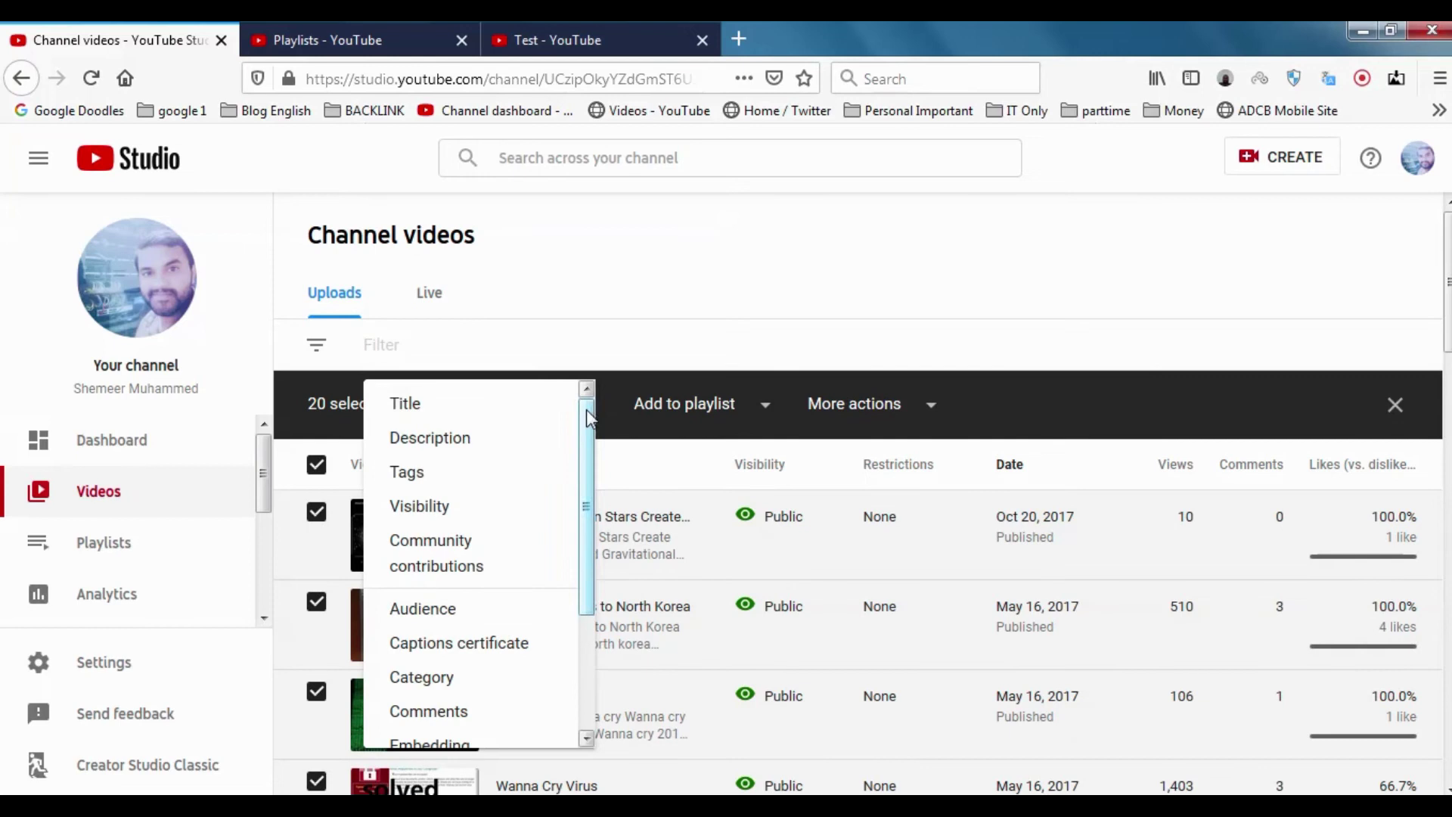
click(802, 409)
Step: Add the selected videos to the Test playlist, leave the neutron stars playlist unticked, and save
click(781, 422)
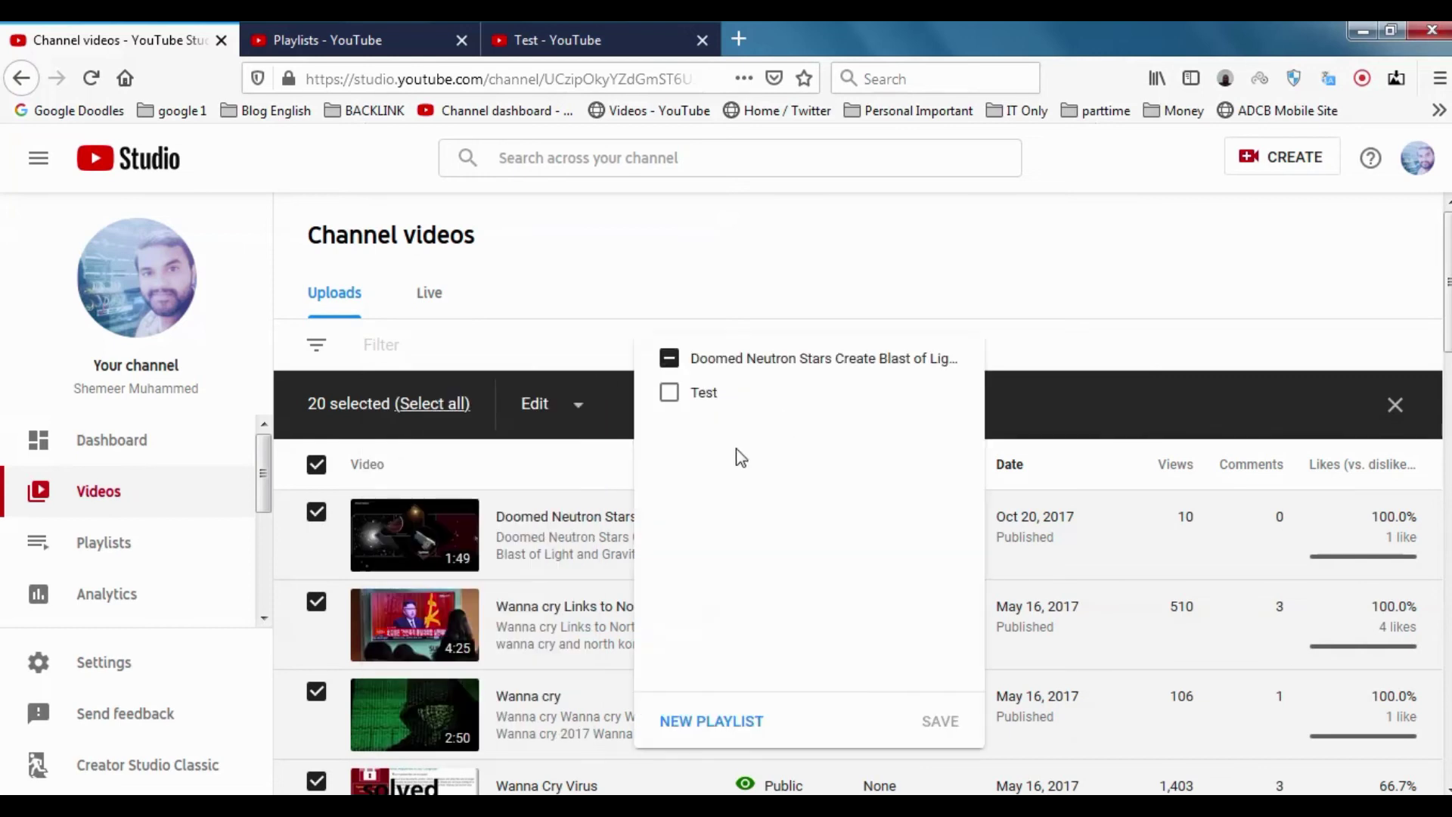
click(669, 394)
click(668, 358)
click(667, 360)
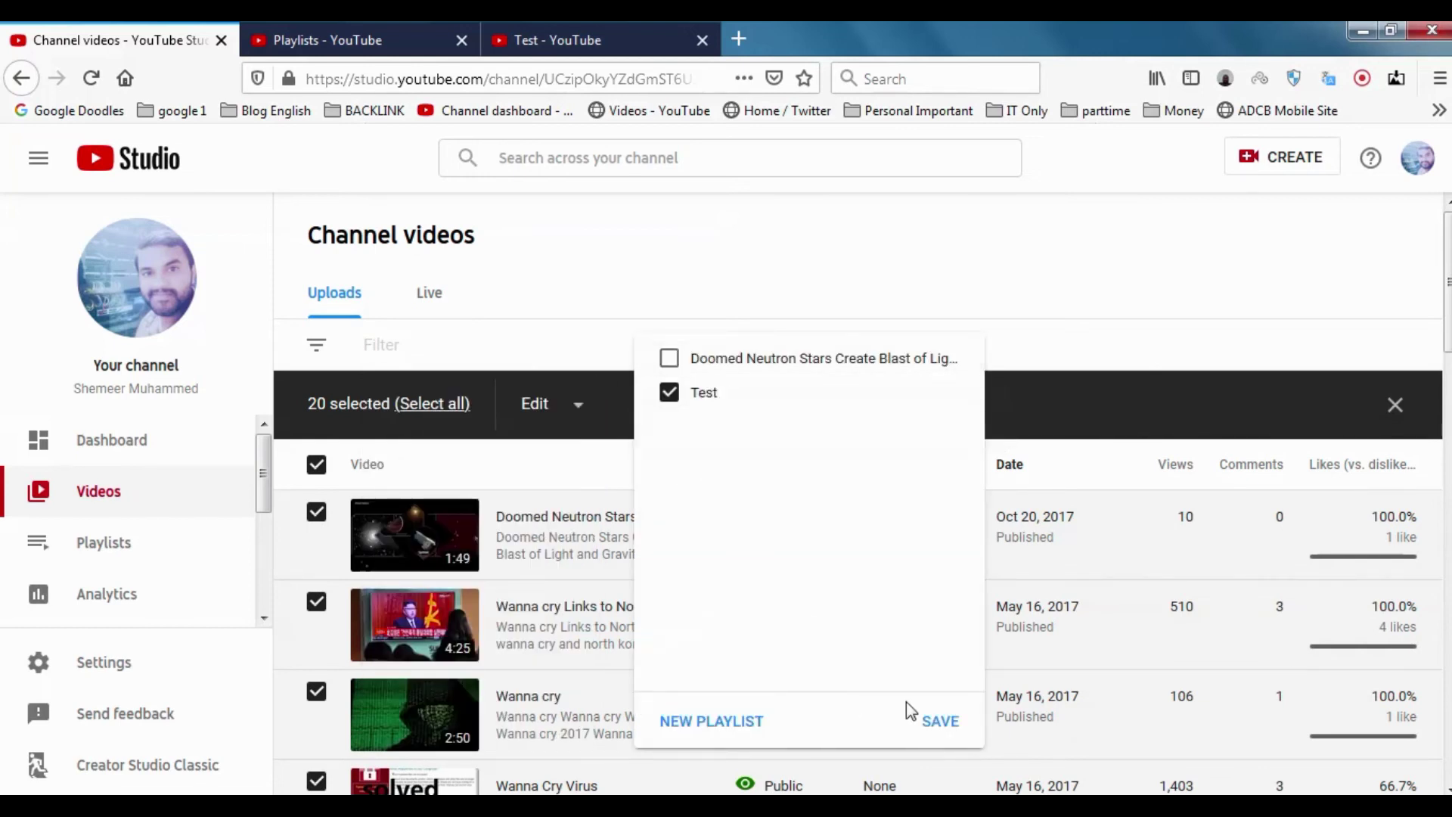
click(955, 720)
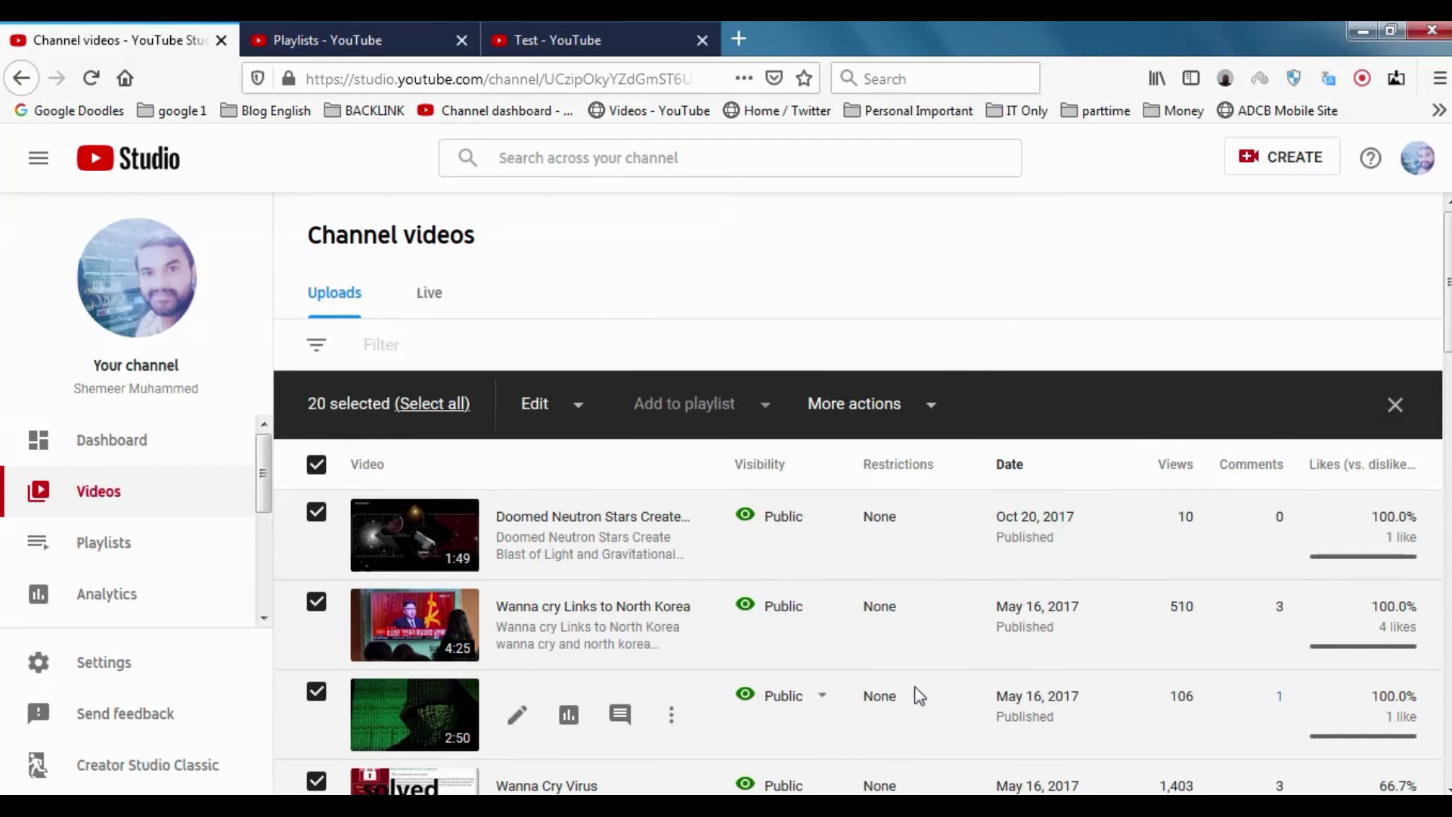
Step: Remove the selected videos from the Test playlist and save
click(705, 406)
click(670, 360)
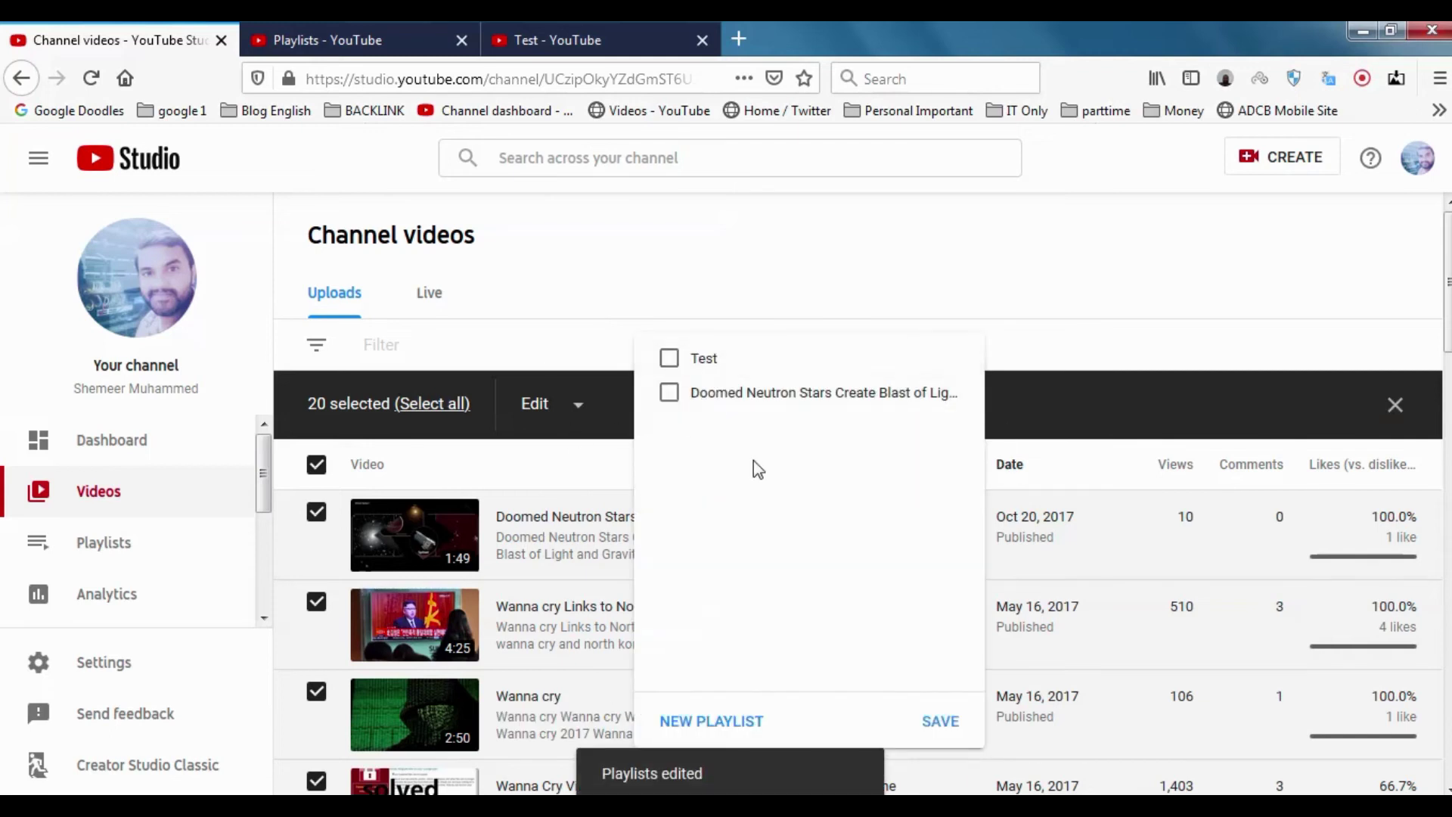
click(947, 723)
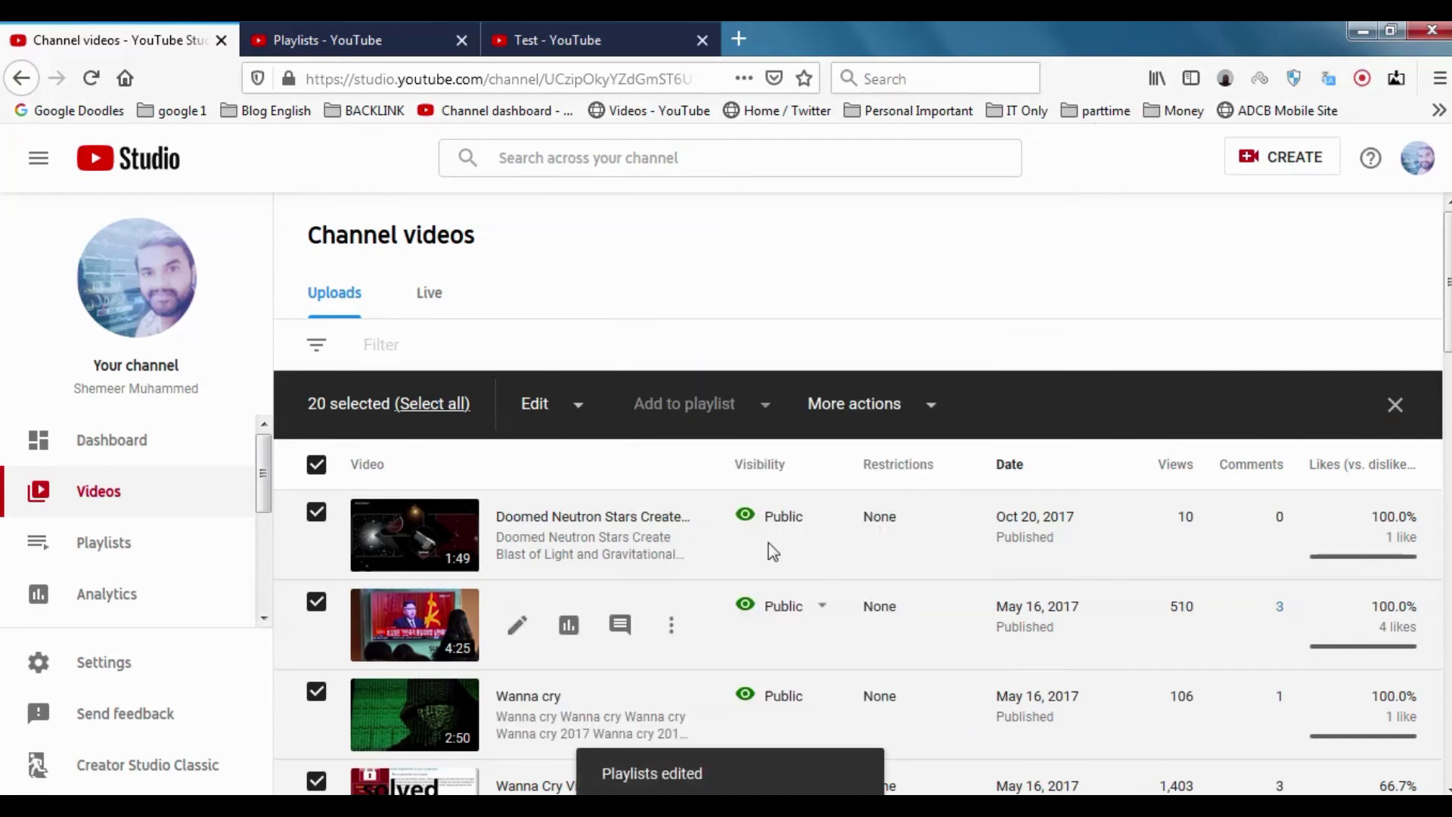
Step: Close the extra playlist tabs, including the Test playlist tab
click(128, 546)
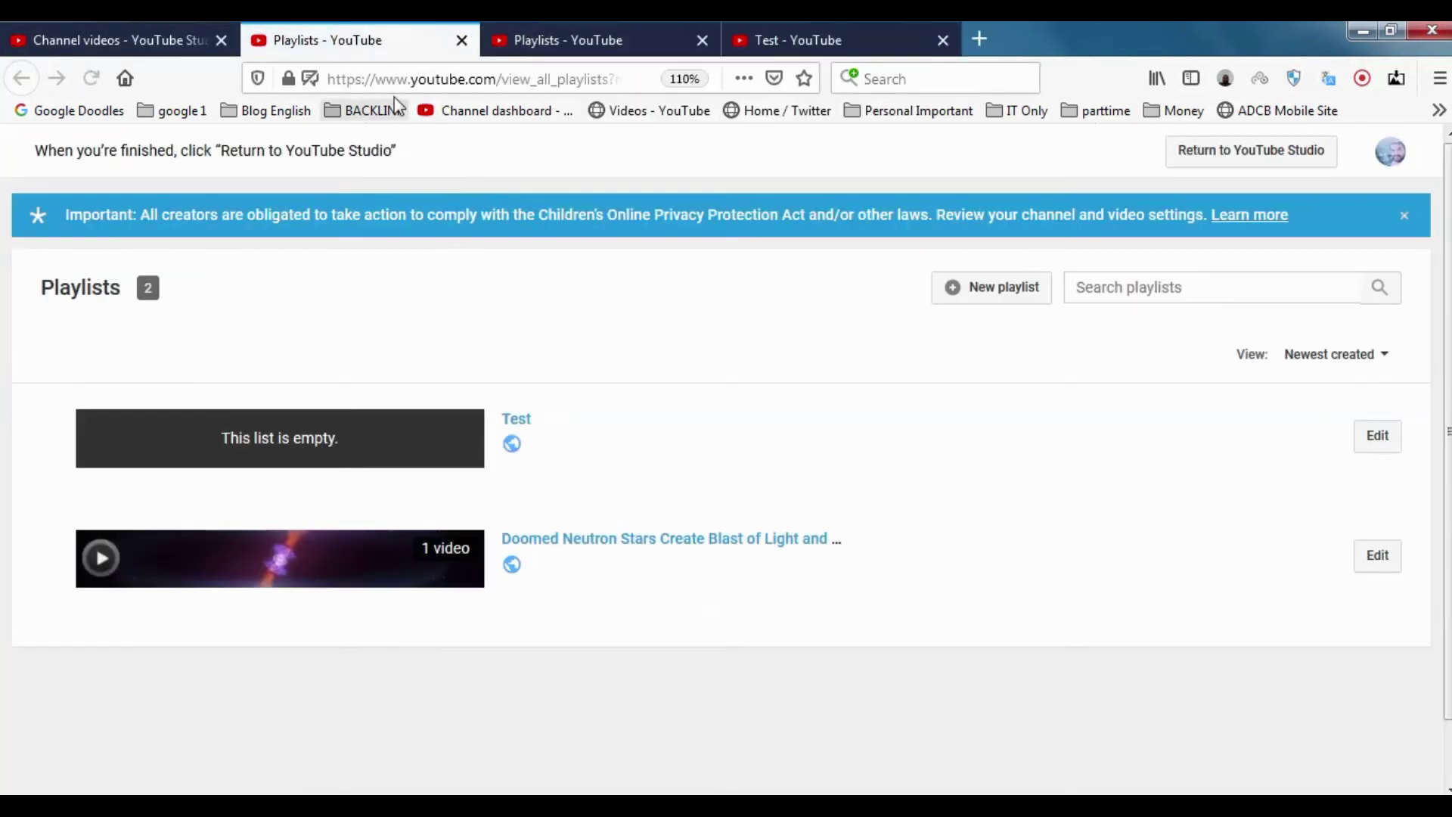
click(462, 40)
click(462, 40)
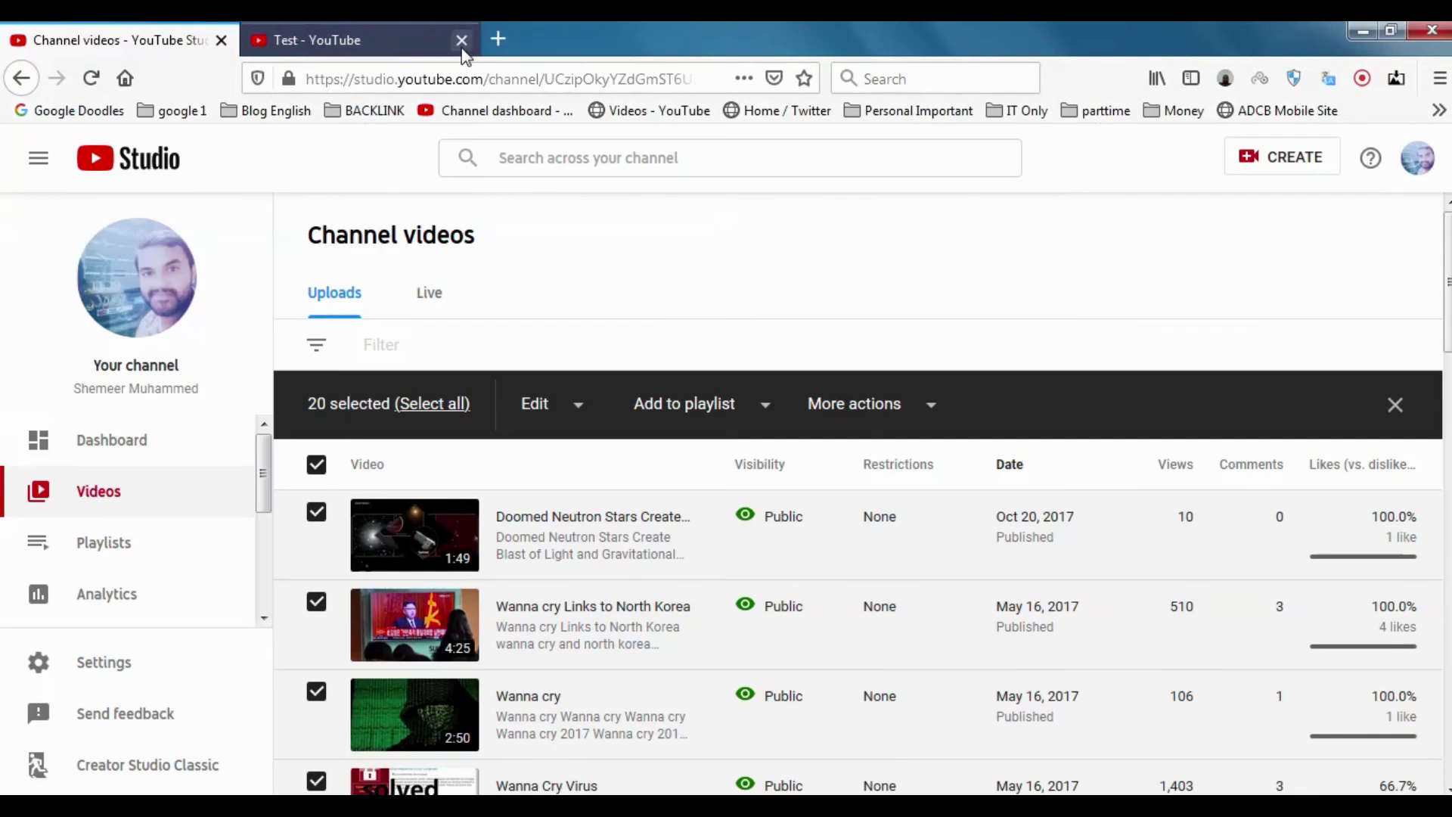
click(462, 40)
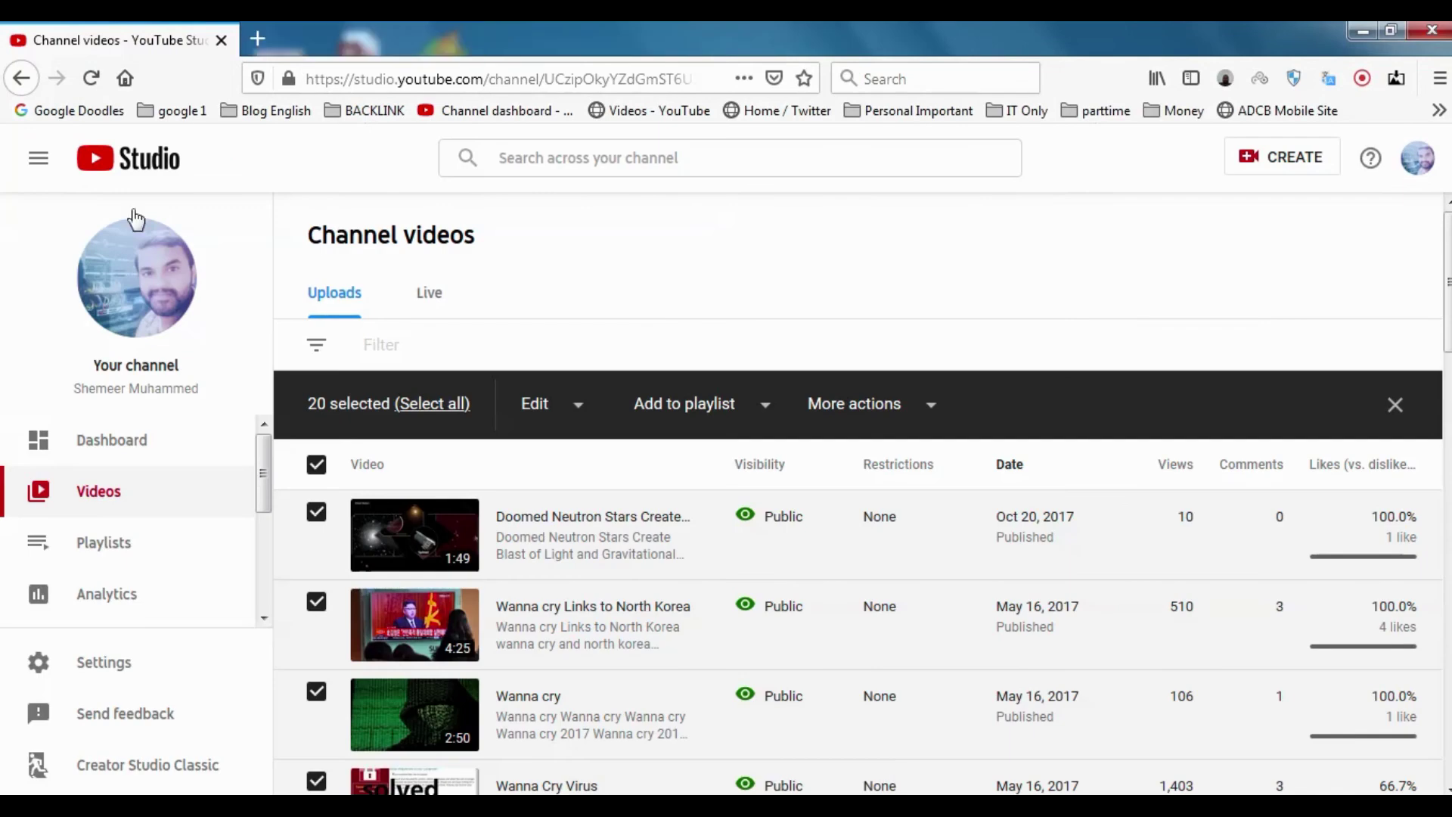
click(133, 593)
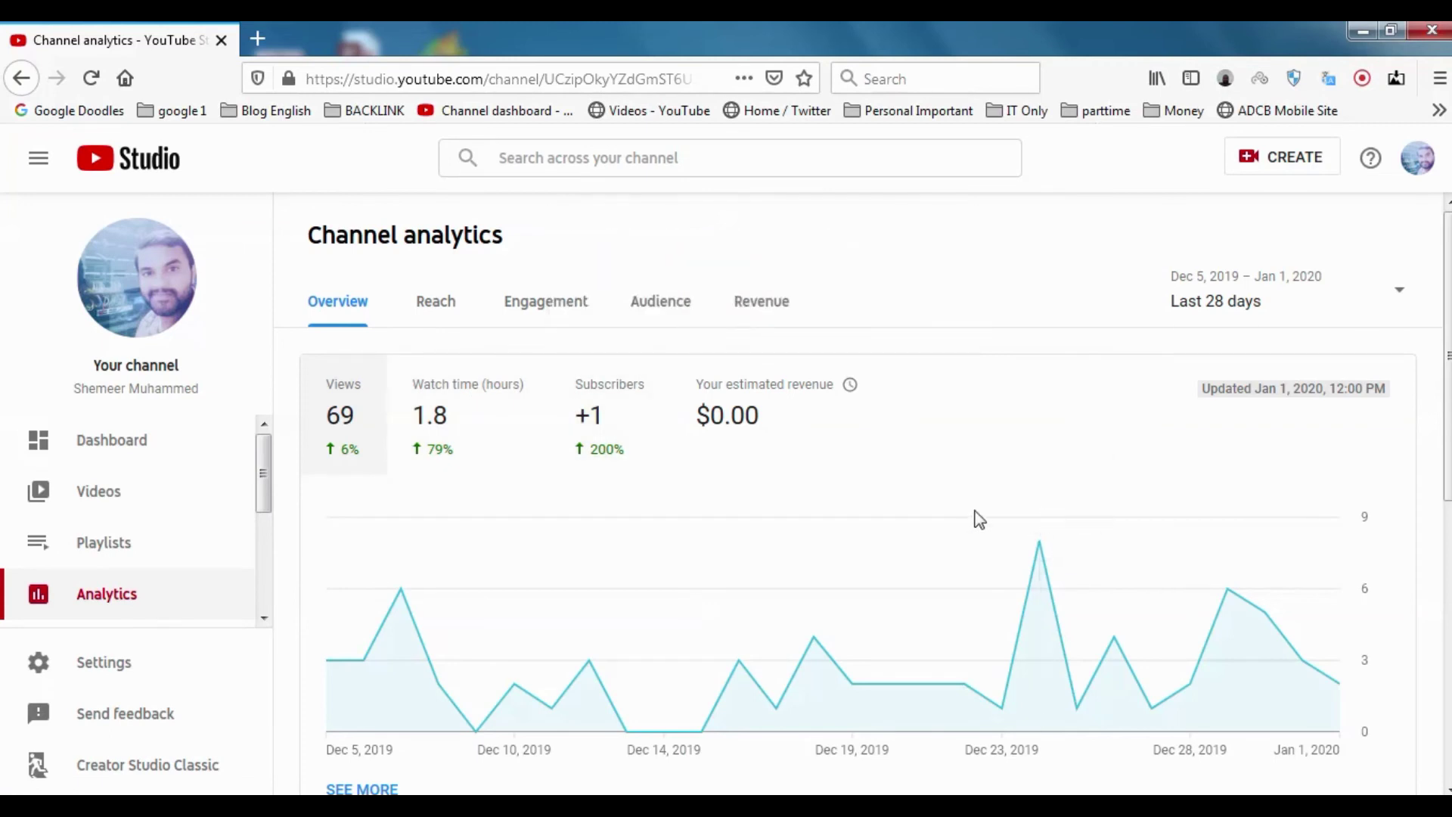
scroll(900, 507, down, 1)
scroll(898, 508, down, 2)
scroll(898, 506, up, 3)
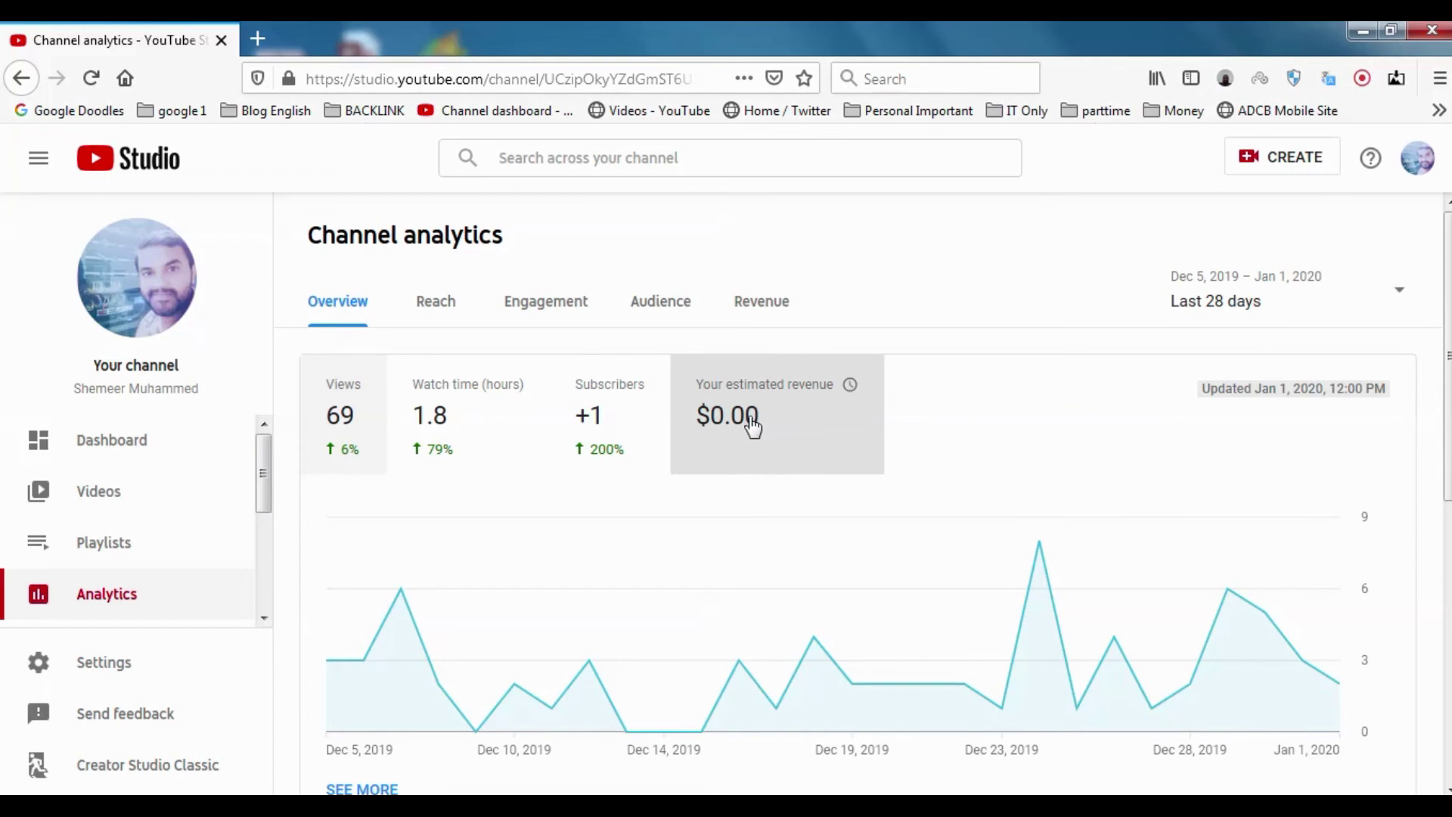
scroll(738, 438, down, 5)
scroll(728, 448, up, 5)
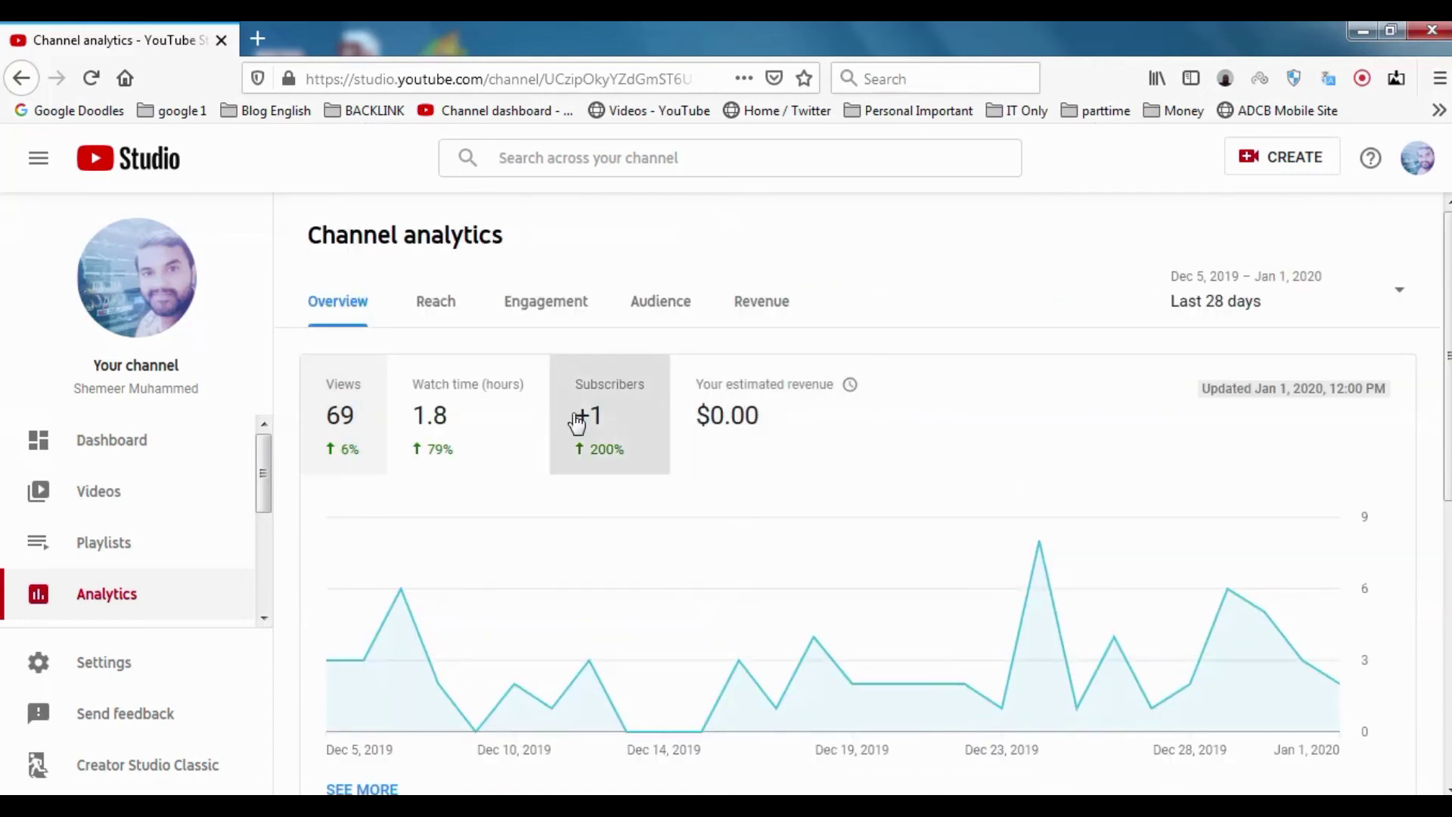
scroll(1074, 590, down, 5)
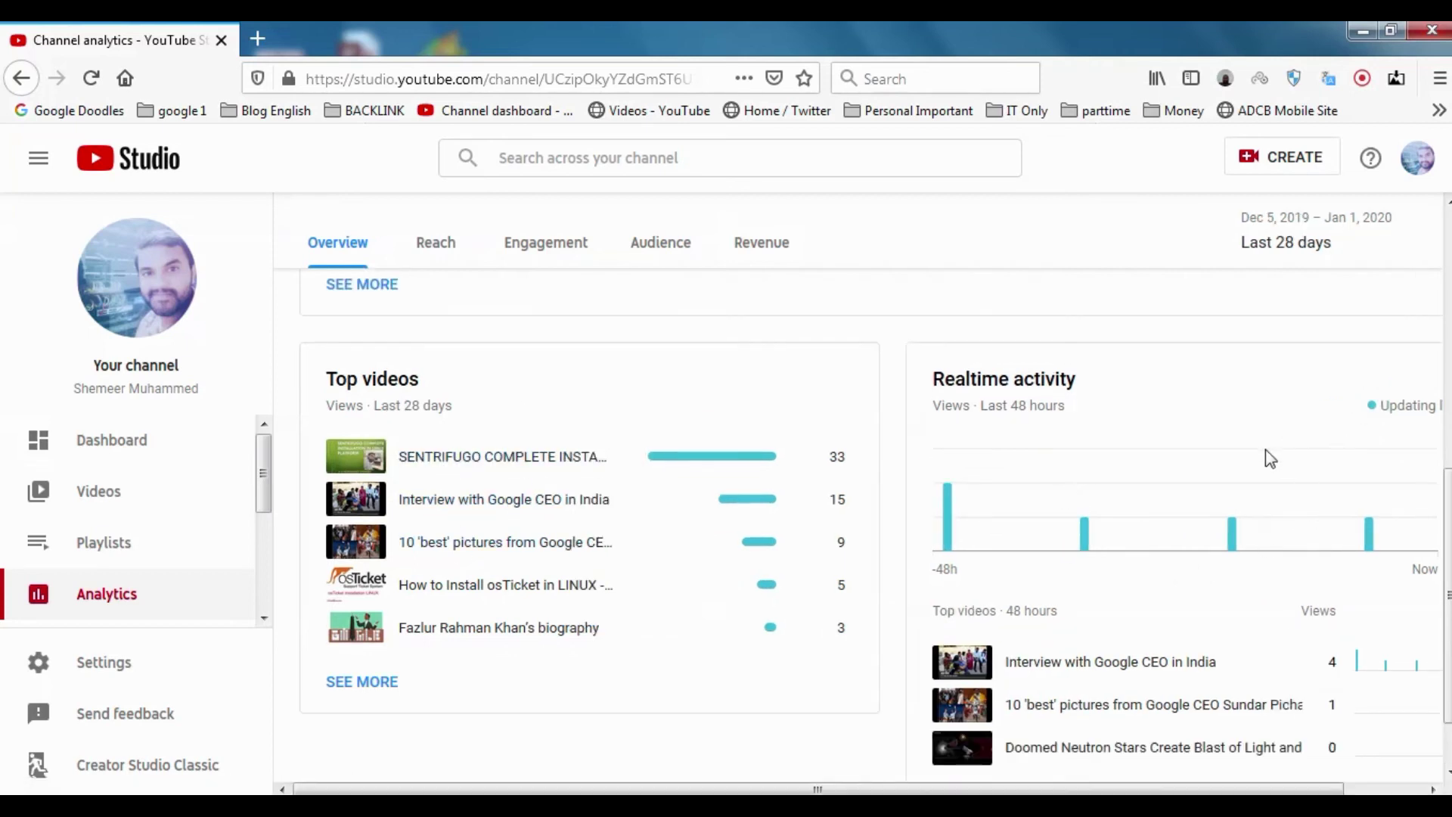
scroll(1266, 451, down, 1)
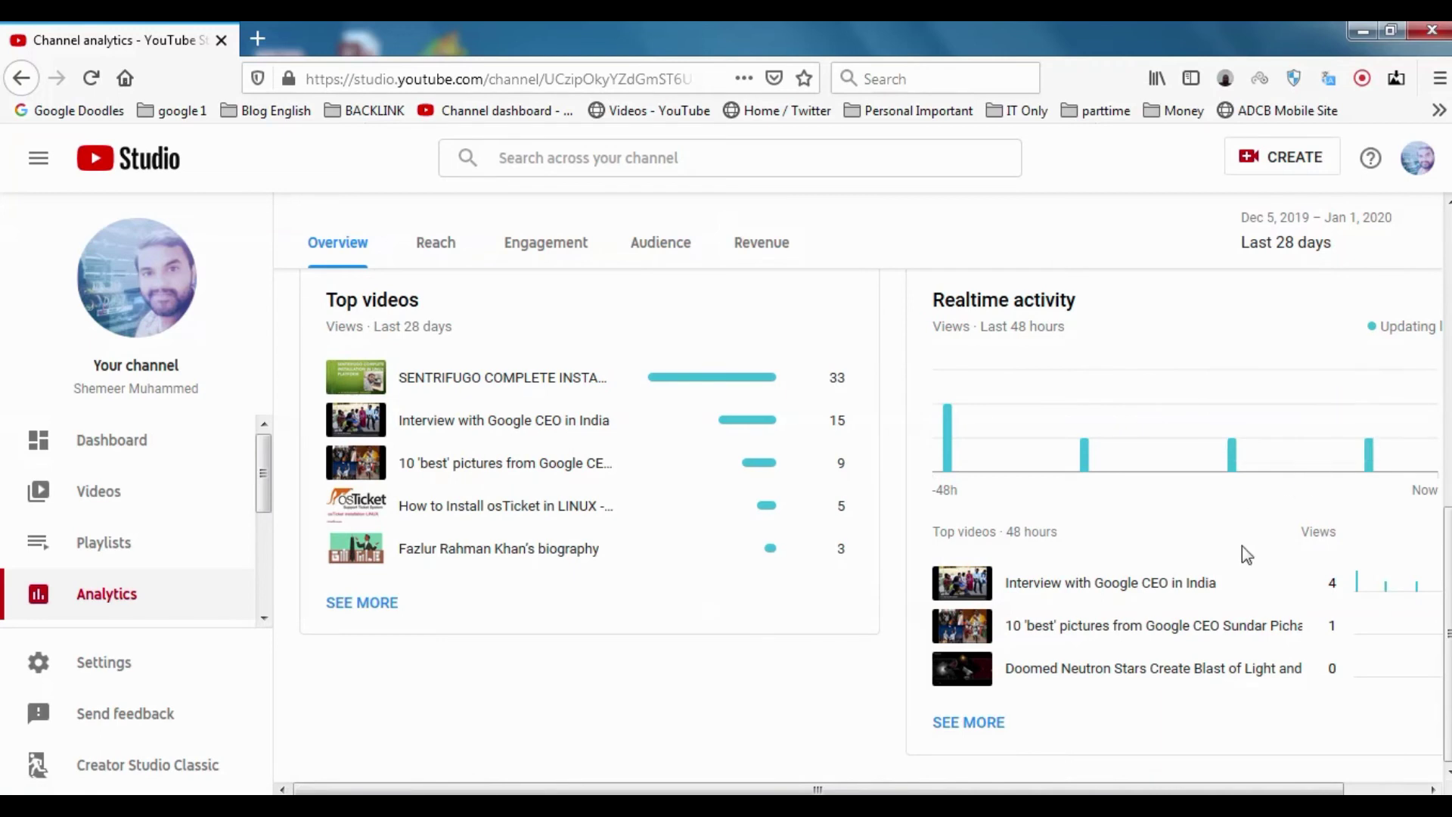
scroll(1245, 555, up, 10)
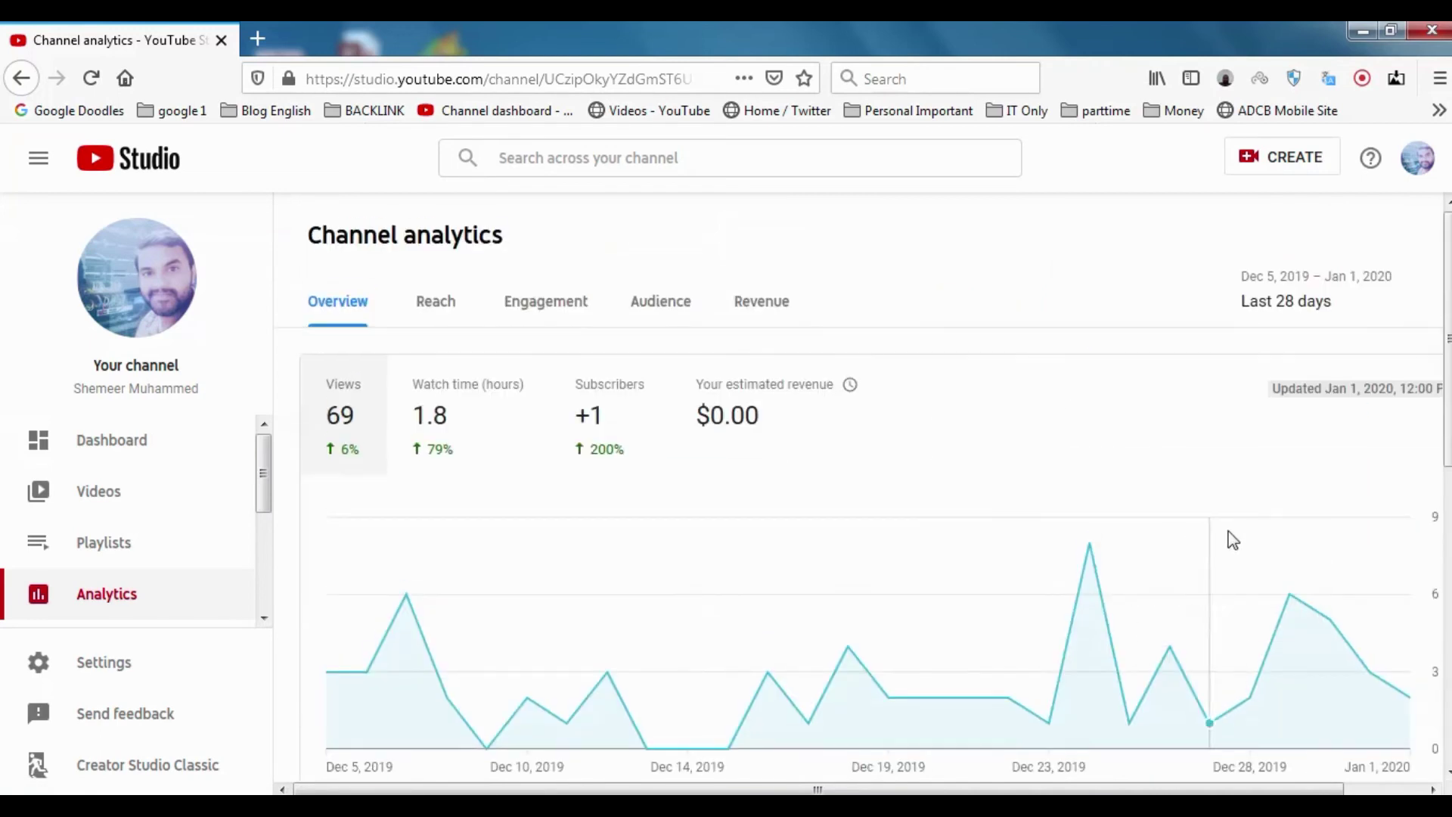
Step: Switch the analytics range to Last 7 days, then to 2019
click(1318, 291)
click(1319, 294)
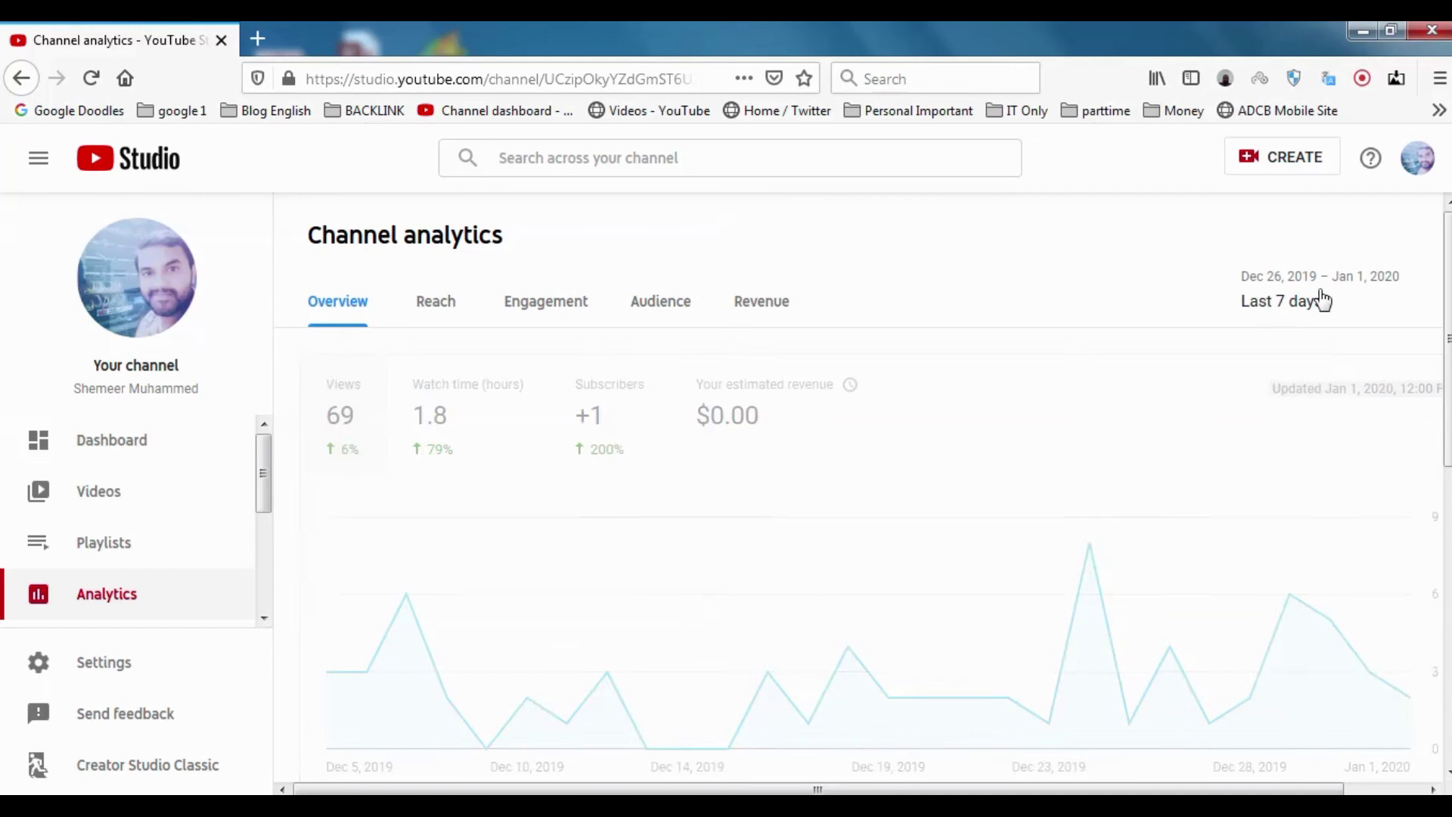
click(1321, 301)
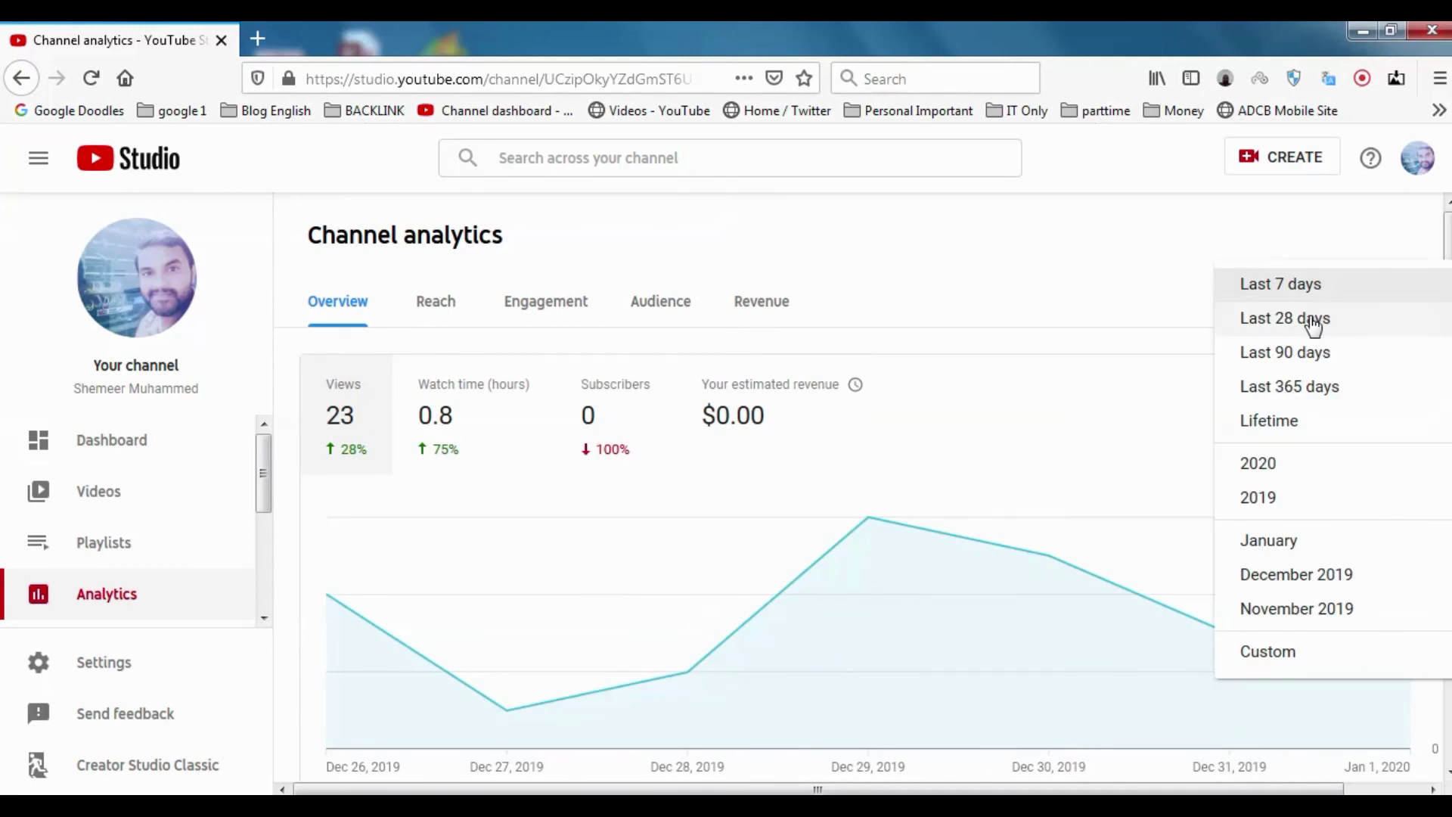
click(1322, 493)
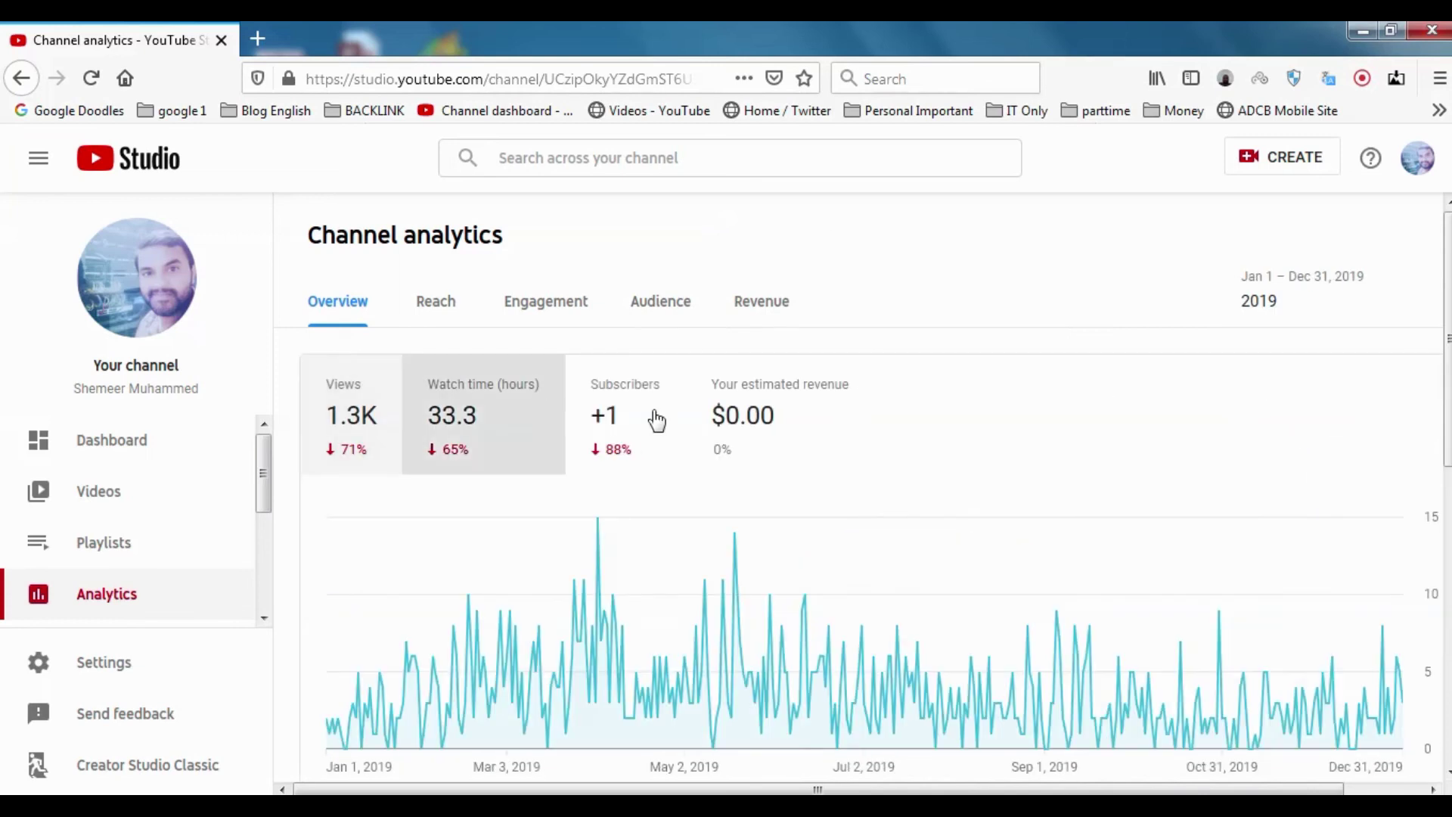
Step: Apply a custom range of 1/1/19 to 12/31/19 and open the Reach tab
click(1257, 306)
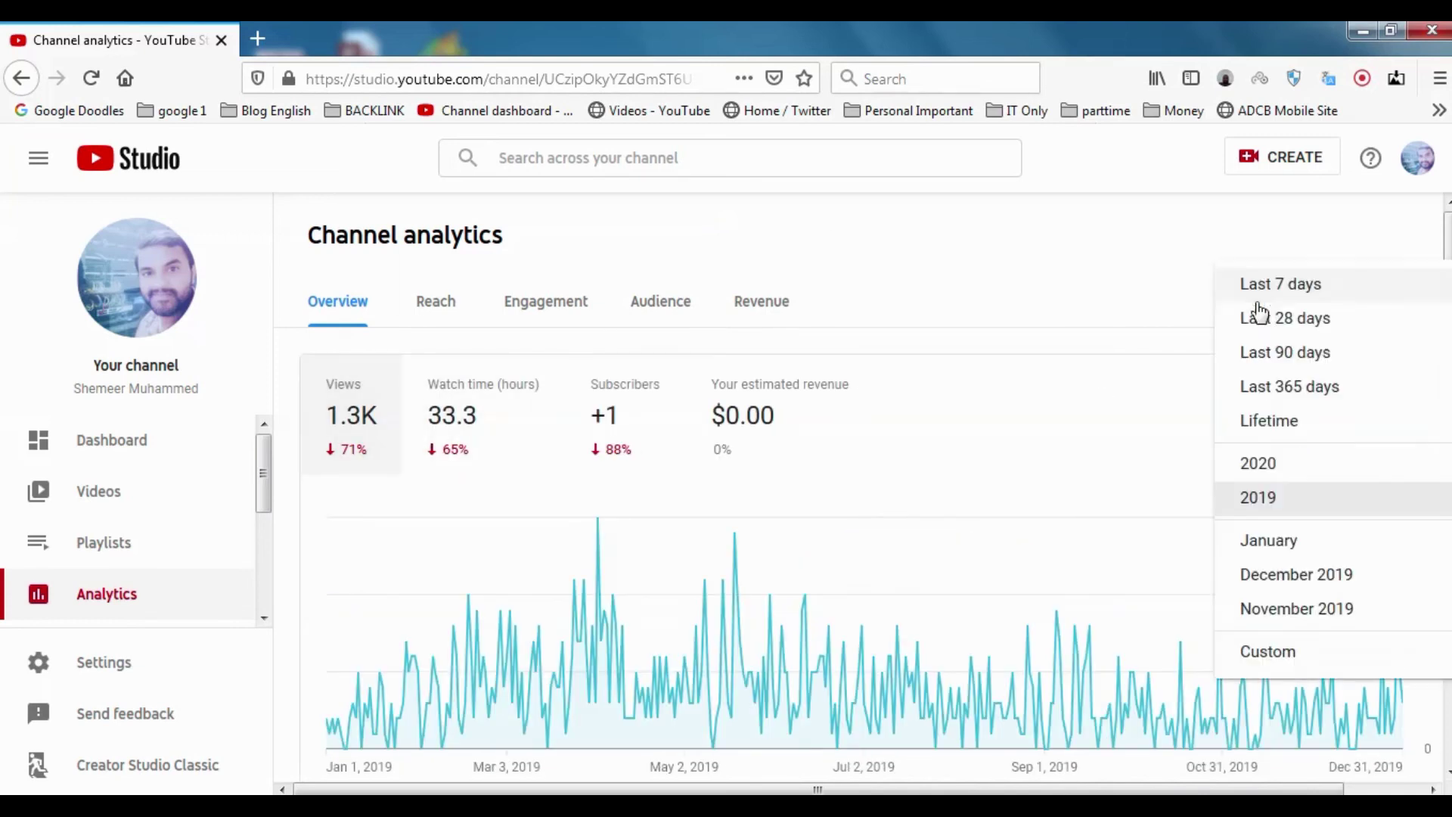
click(1323, 651)
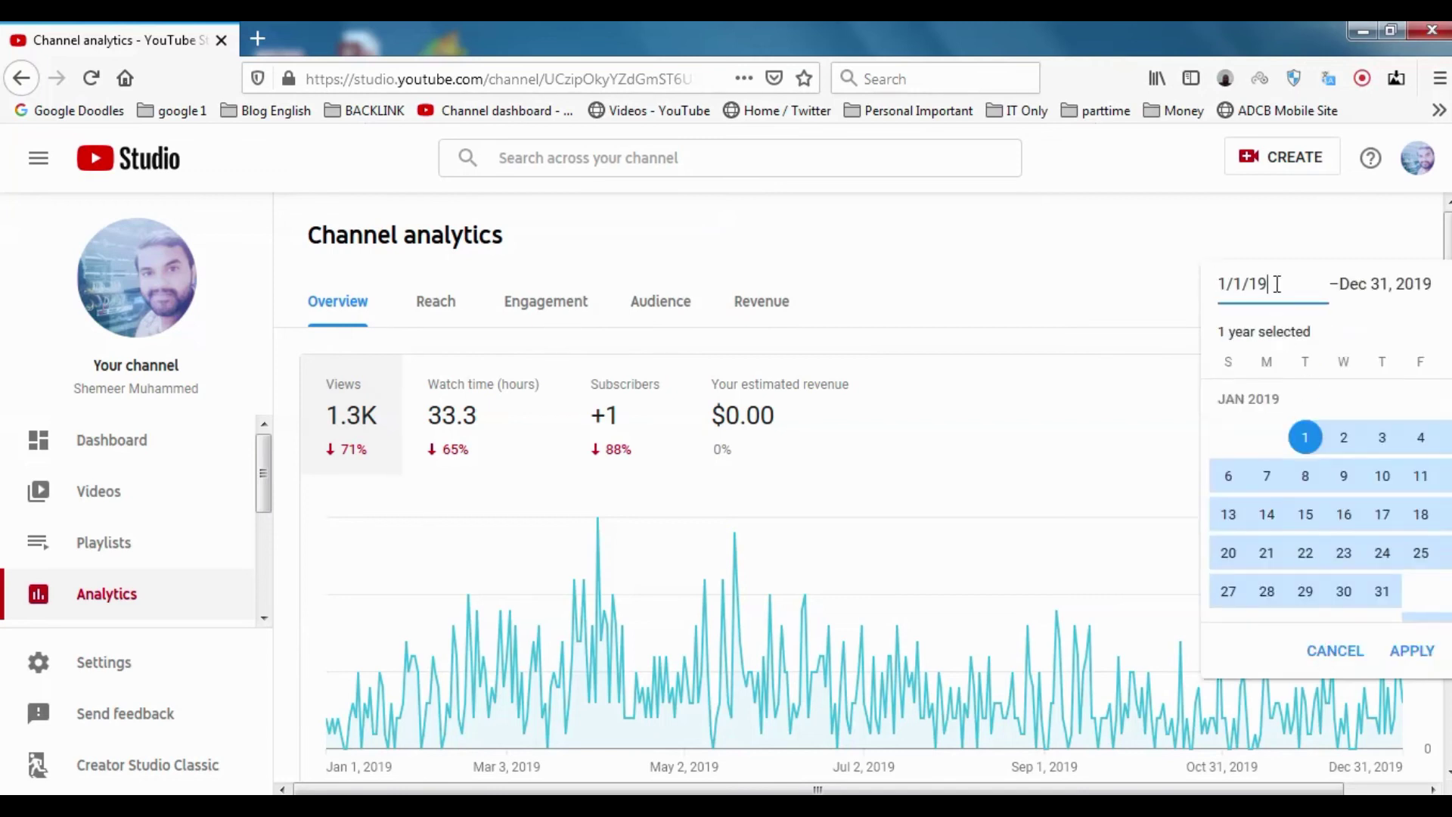
click(1374, 290)
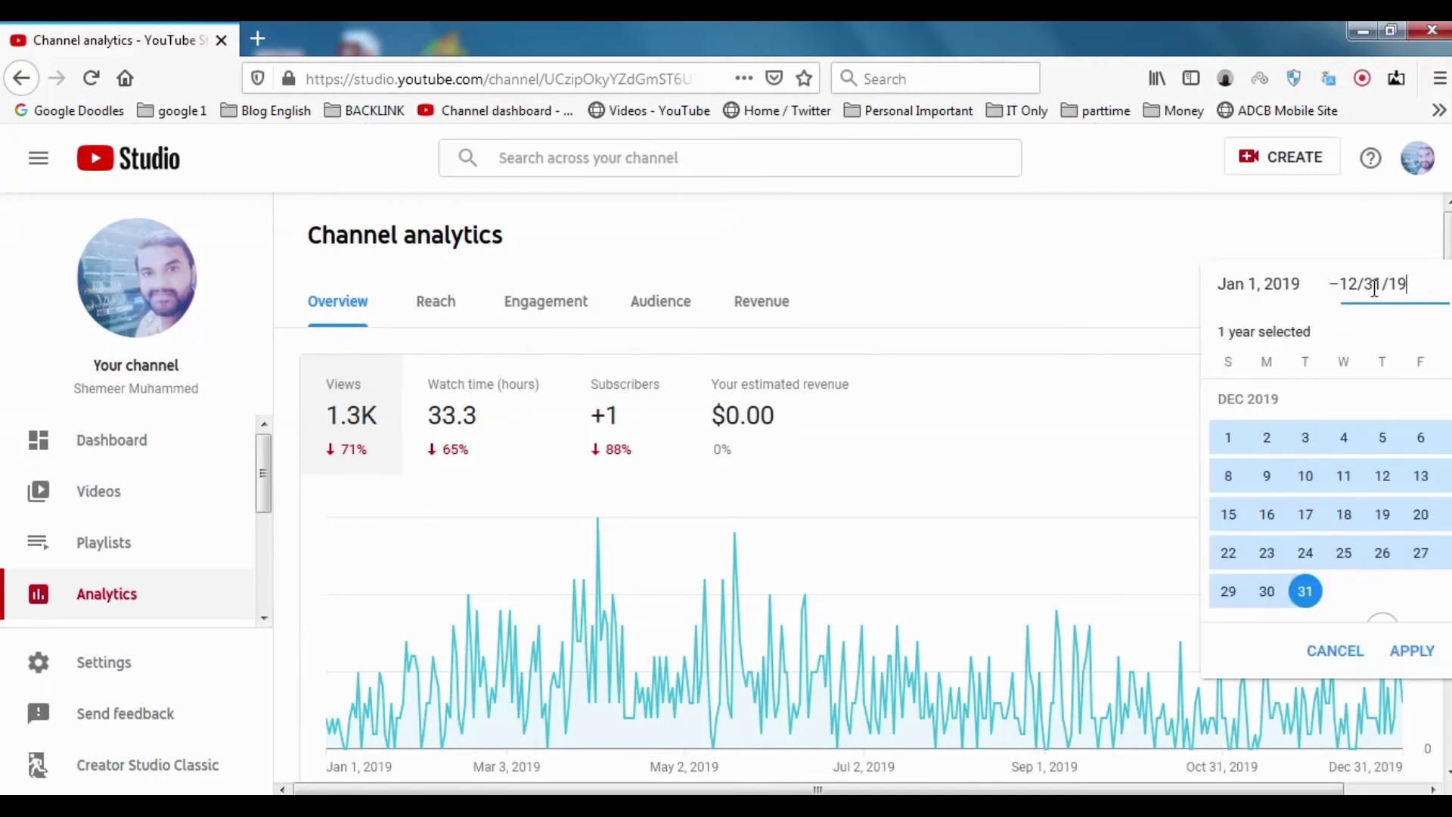
click(1236, 295)
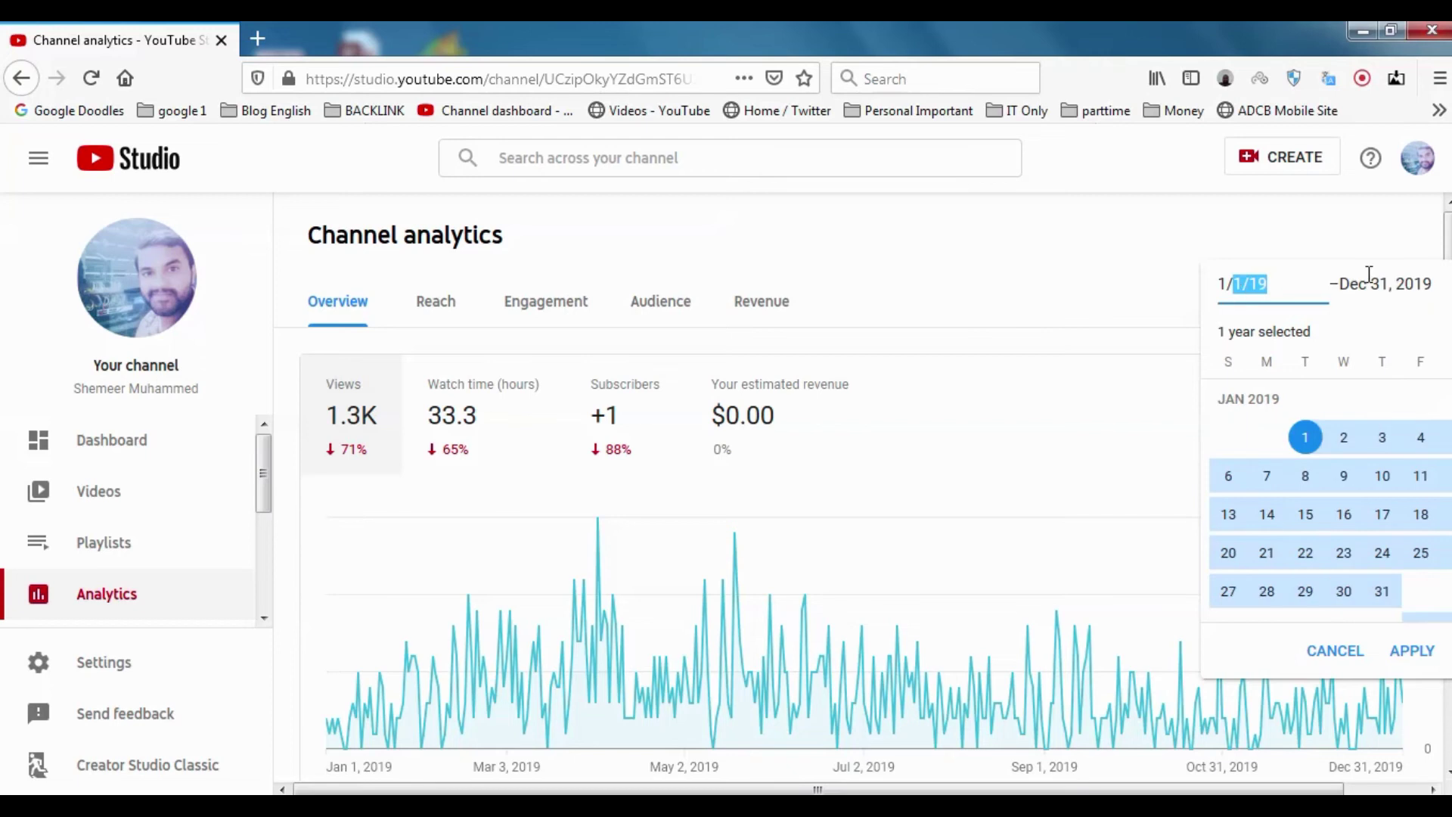
click(1397, 289)
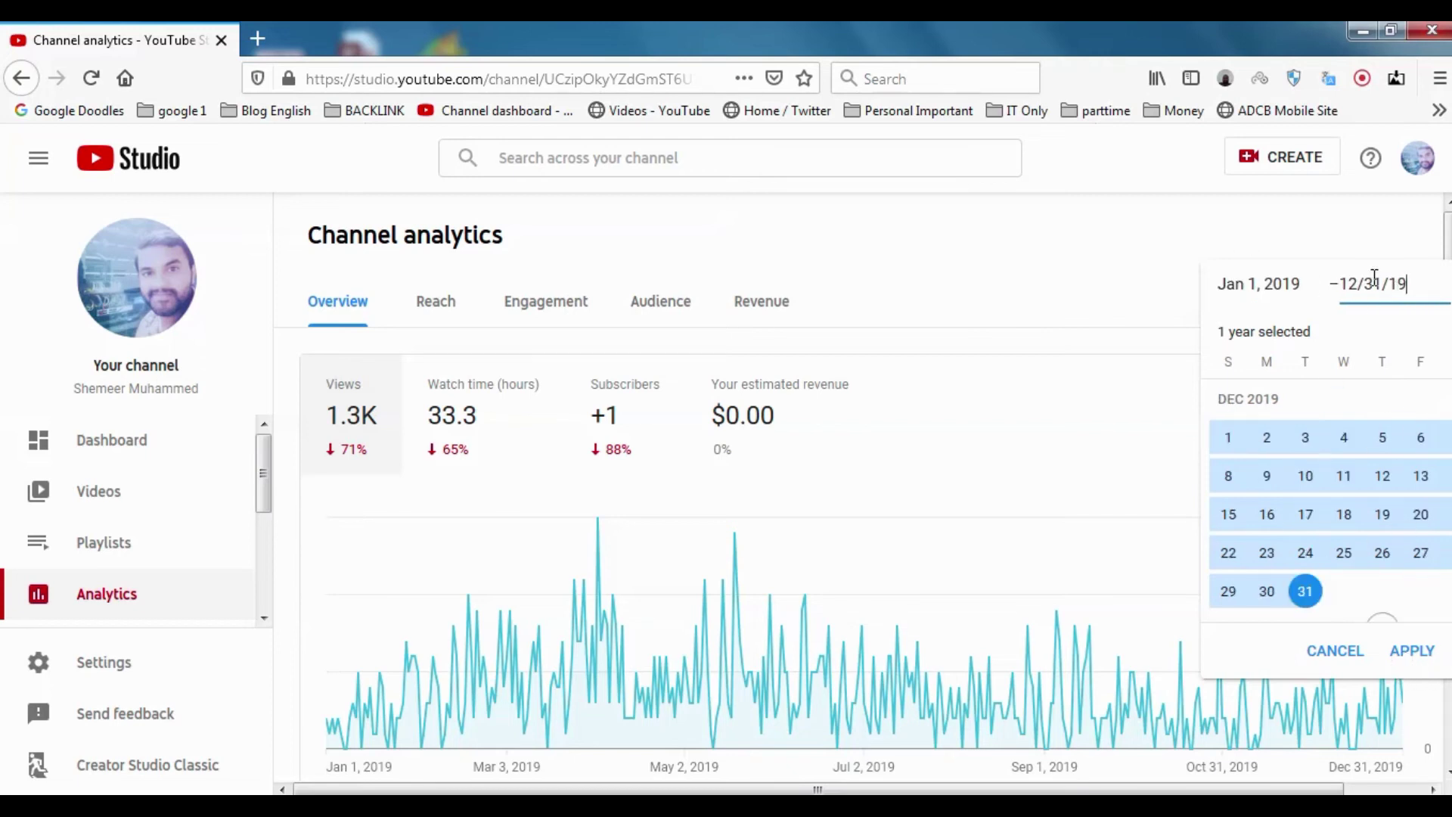
click(1400, 658)
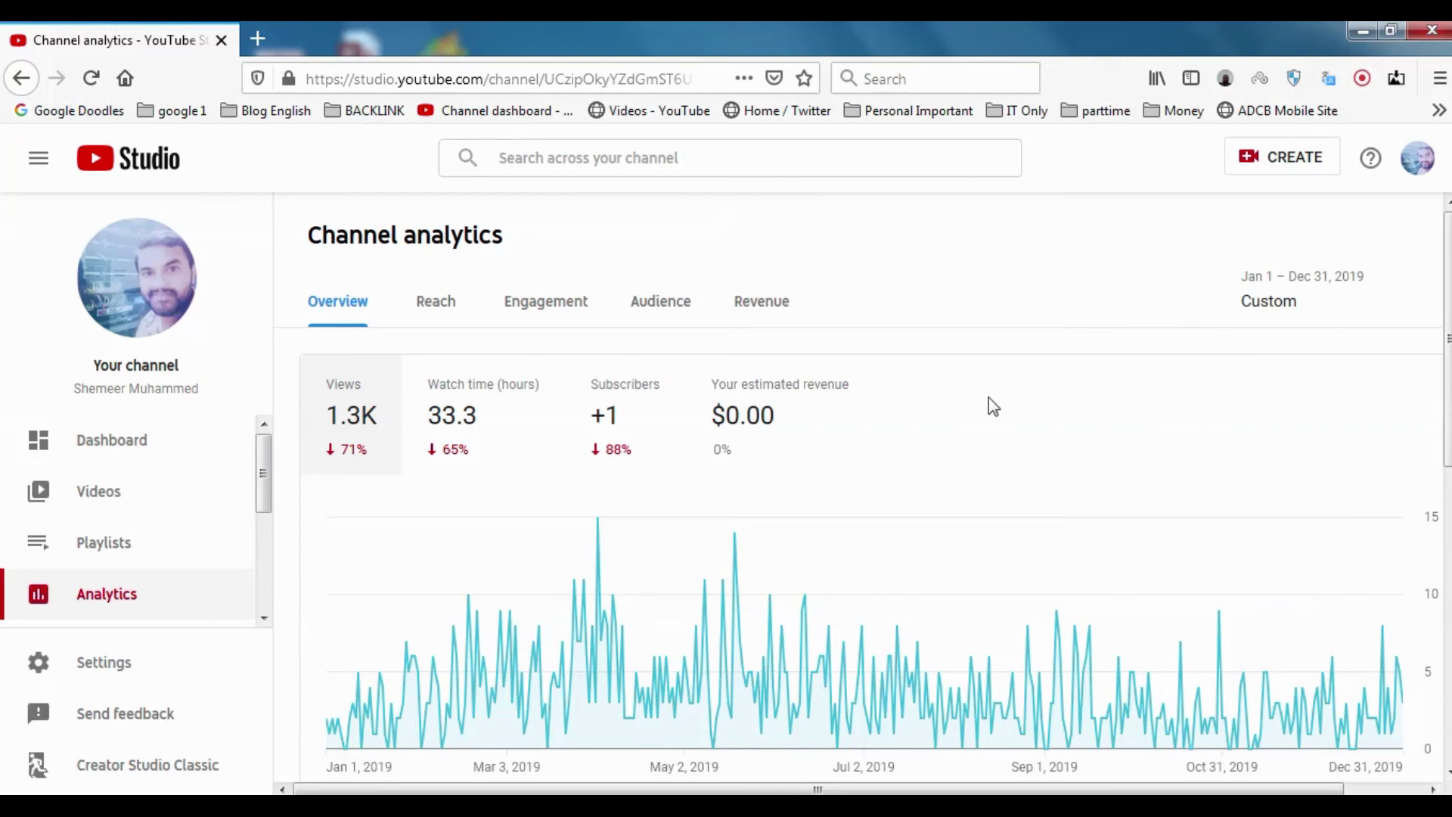
click(438, 309)
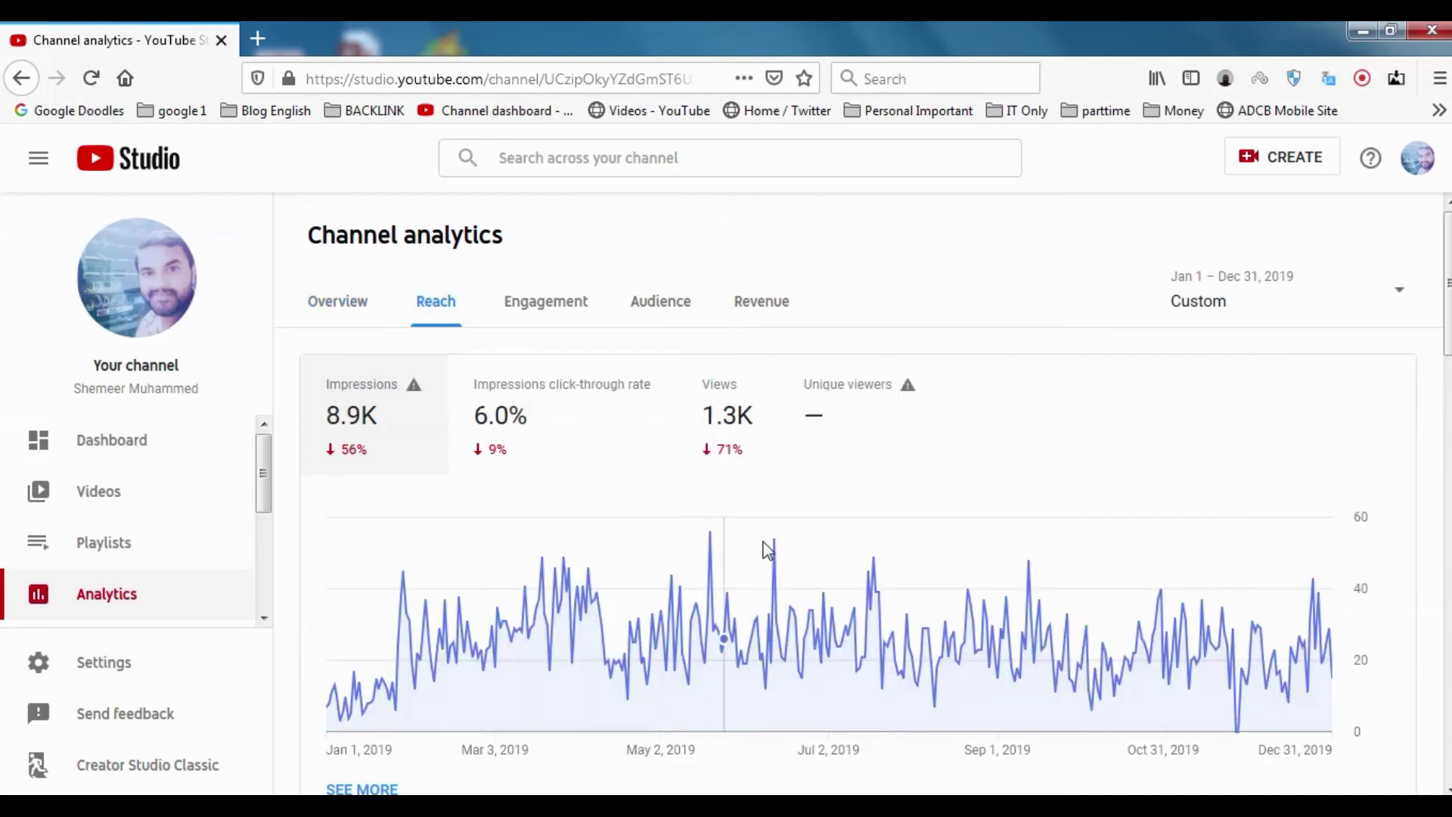
Step: Scroll through the 2019 Reach traffic source cards, viewing row tooltips, then return to the top
scroll(765, 543, down, 3)
scroll(765, 537, down, 3)
scroll(766, 533, down, 3)
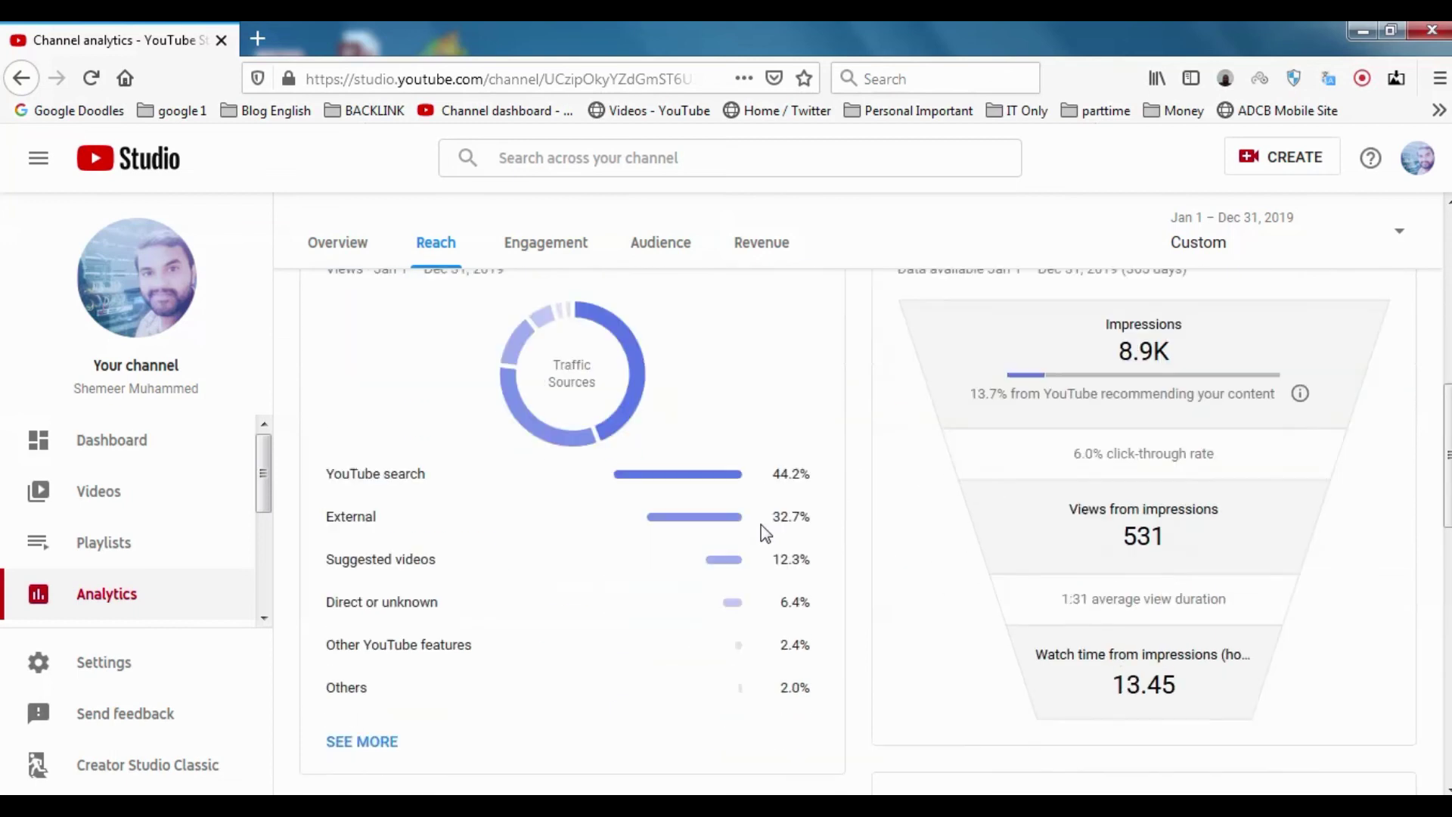
mouse_move(421, 406)
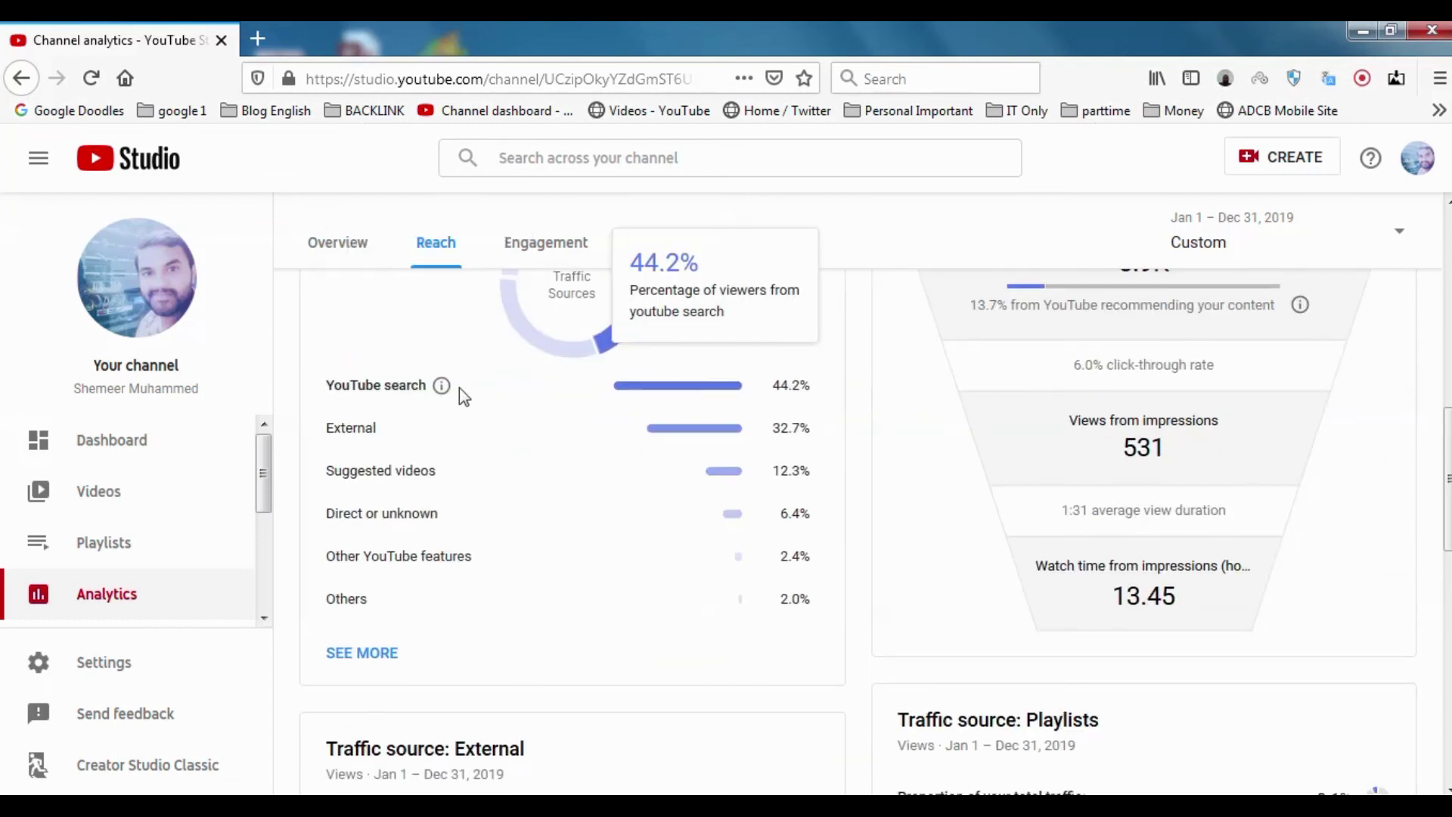
mouse_move(366, 488)
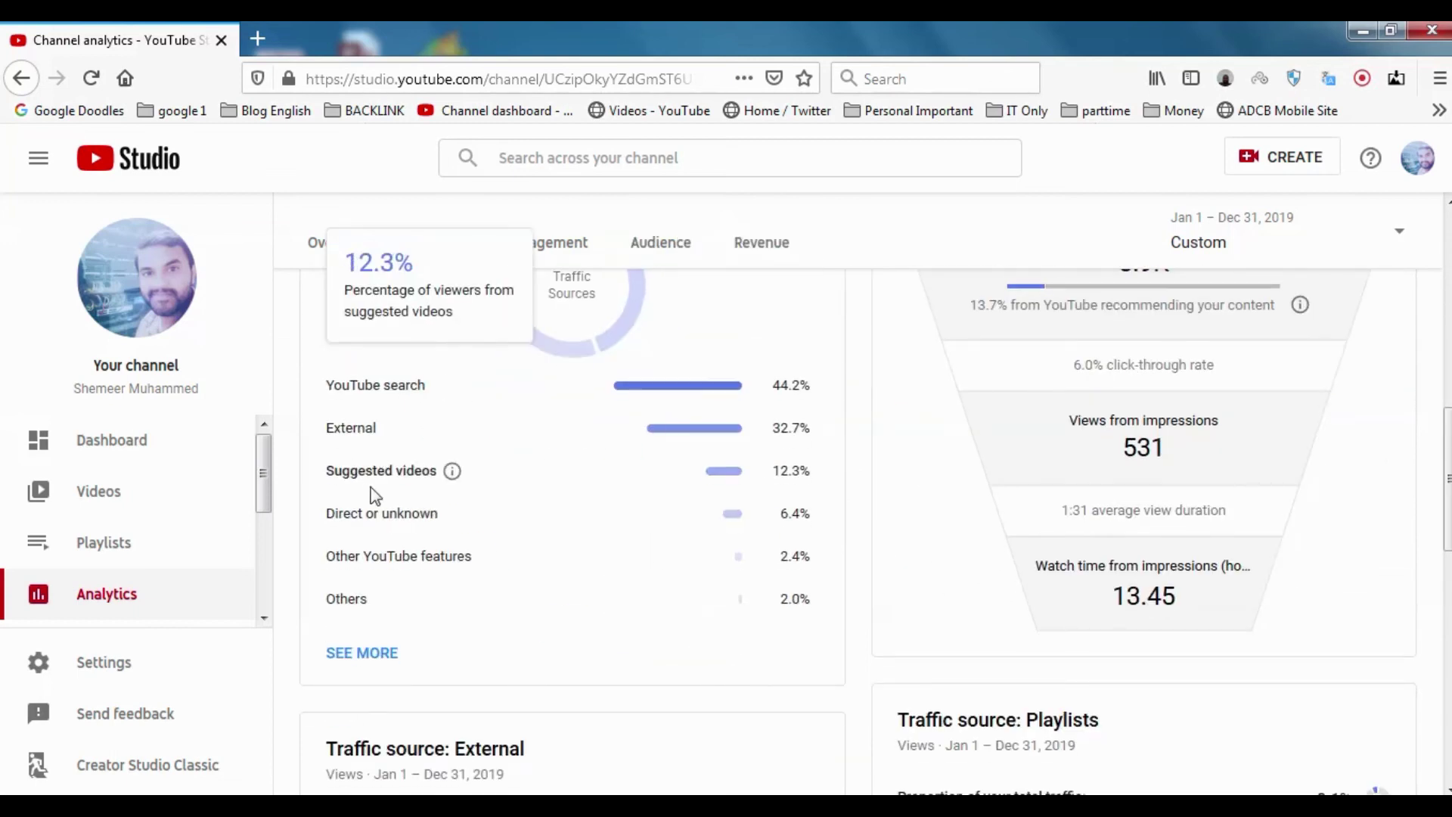
scroll(559, 538, down, 6)
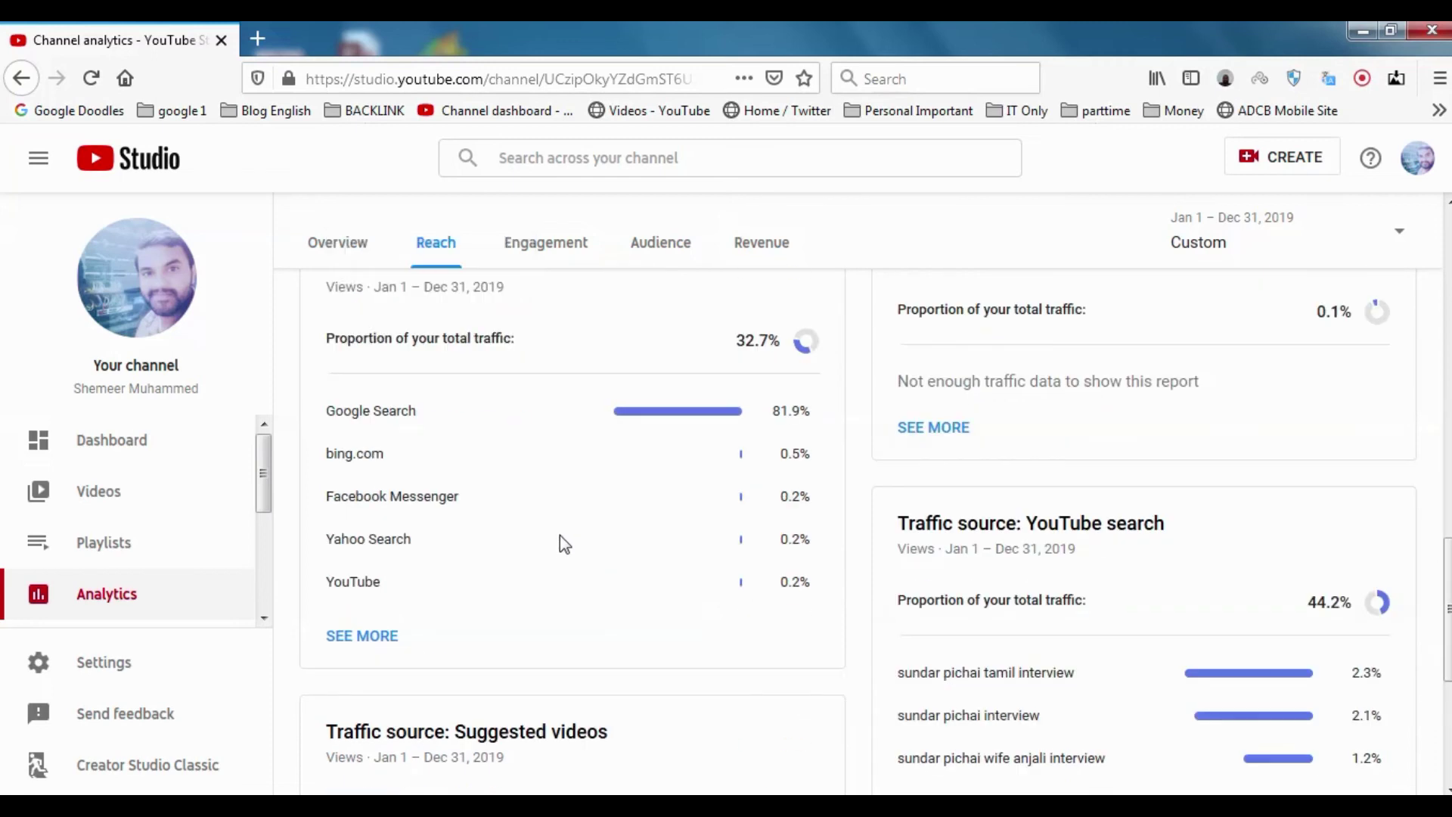
scroll(561, 542, up, 2)
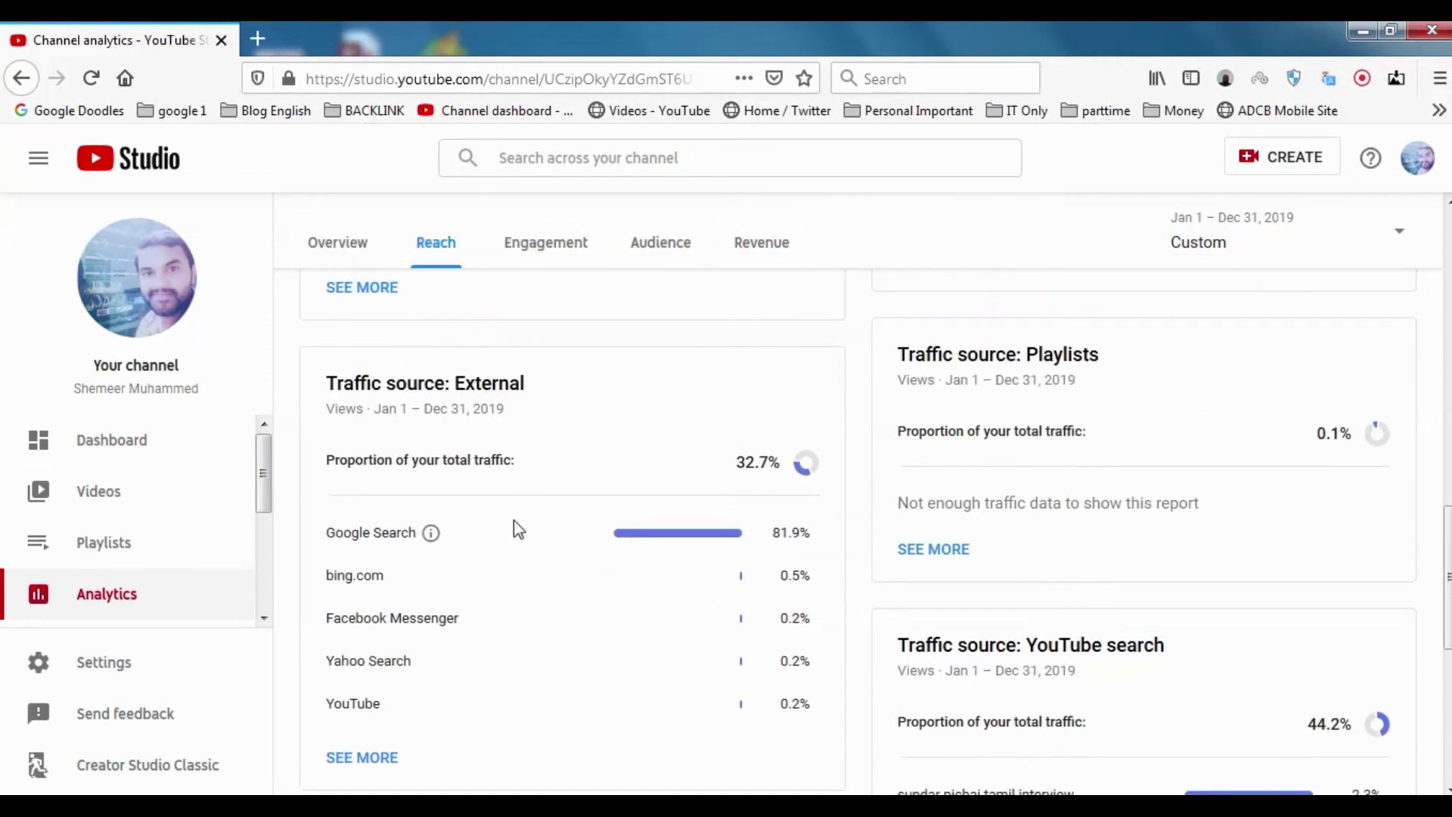
scroll(1059, 415, down, 5)
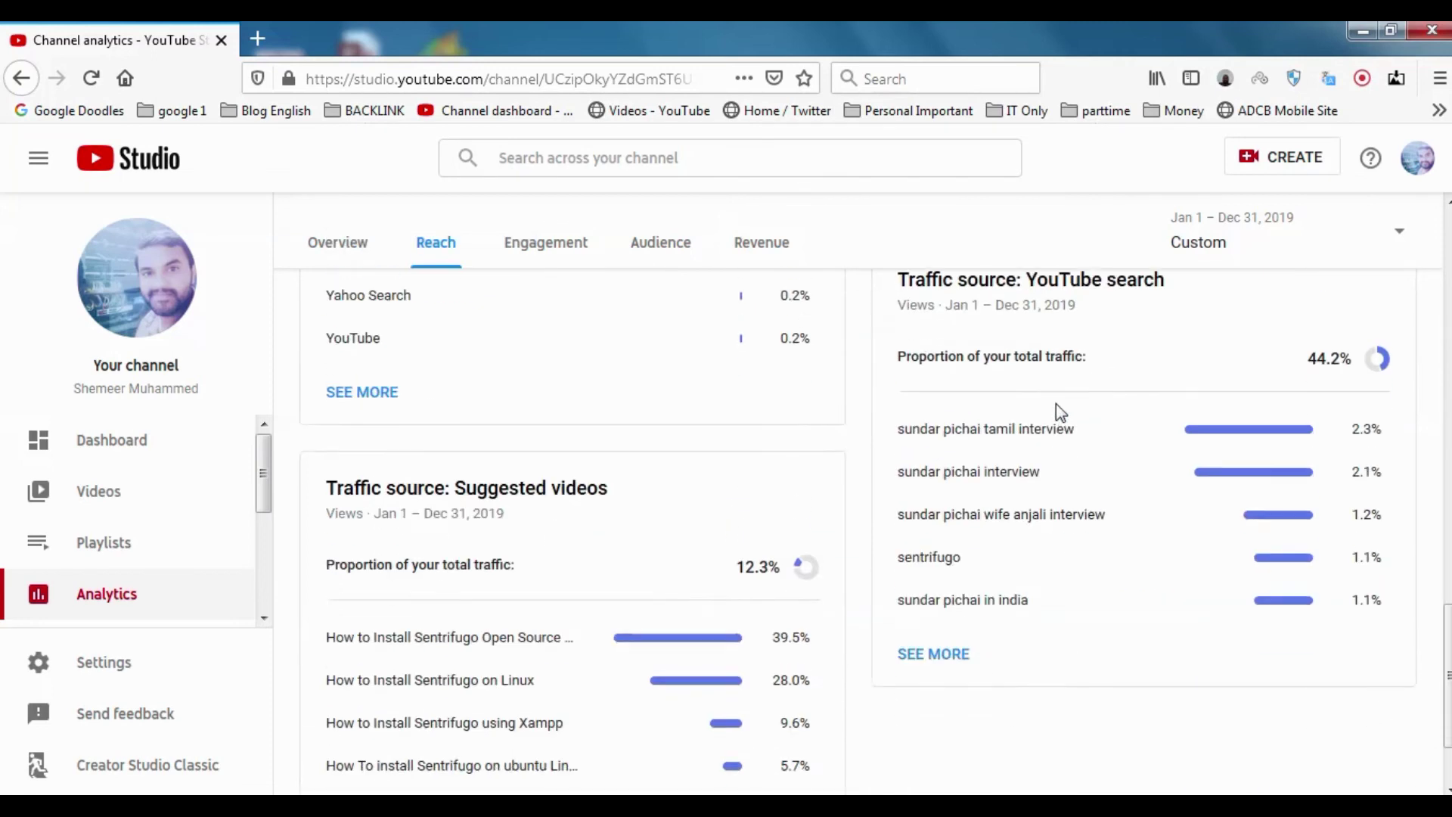
scroll(1057, 421, up, 5)
scroll(1056, 424, down, 3)
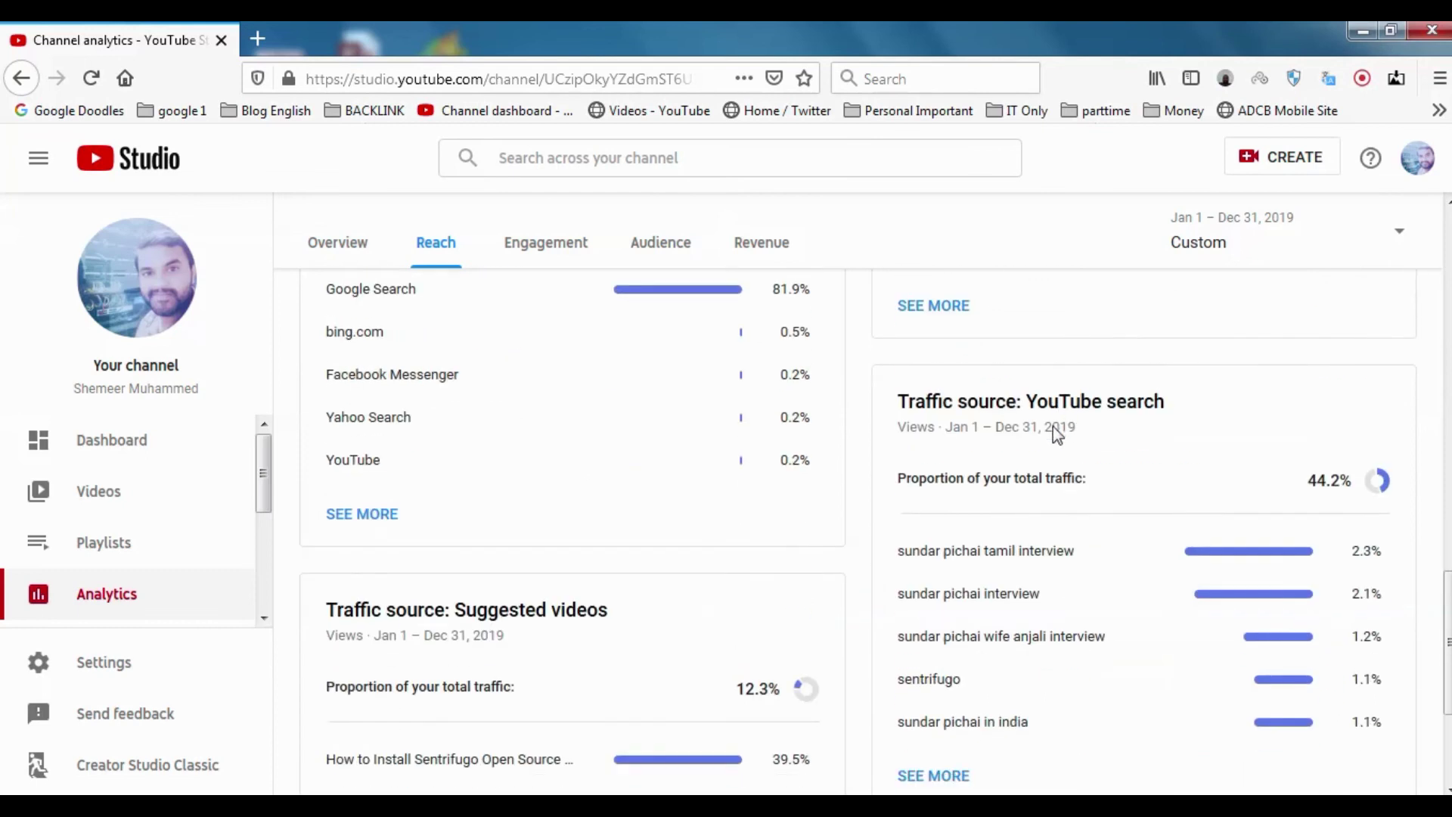
scroll(1147, 416, down, 3)
scroll(1147, 426, up, 3)
scroll(531, 549, down, 3)
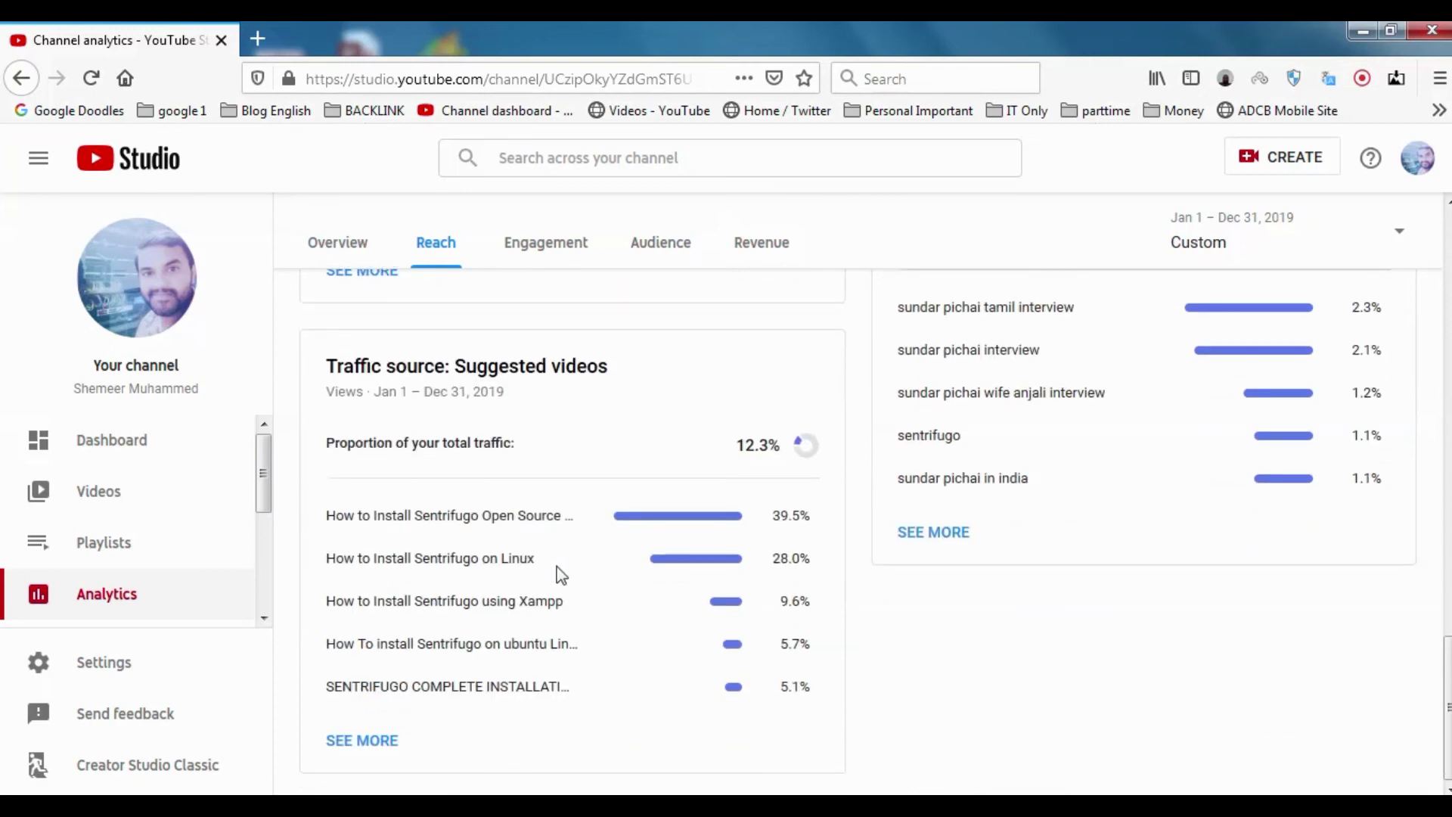
scroll(605, 598, up, 15)
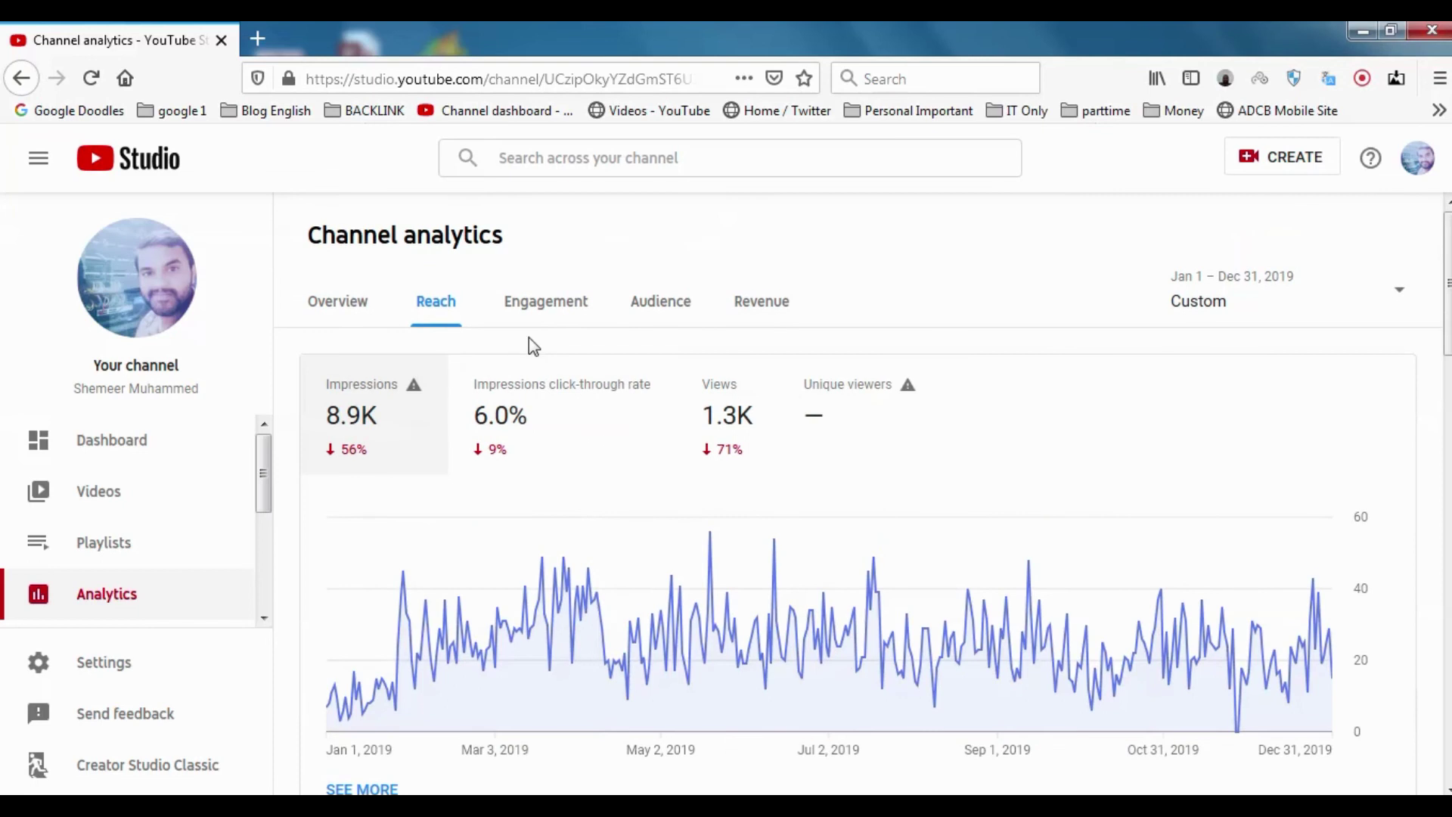
click(545, 305)
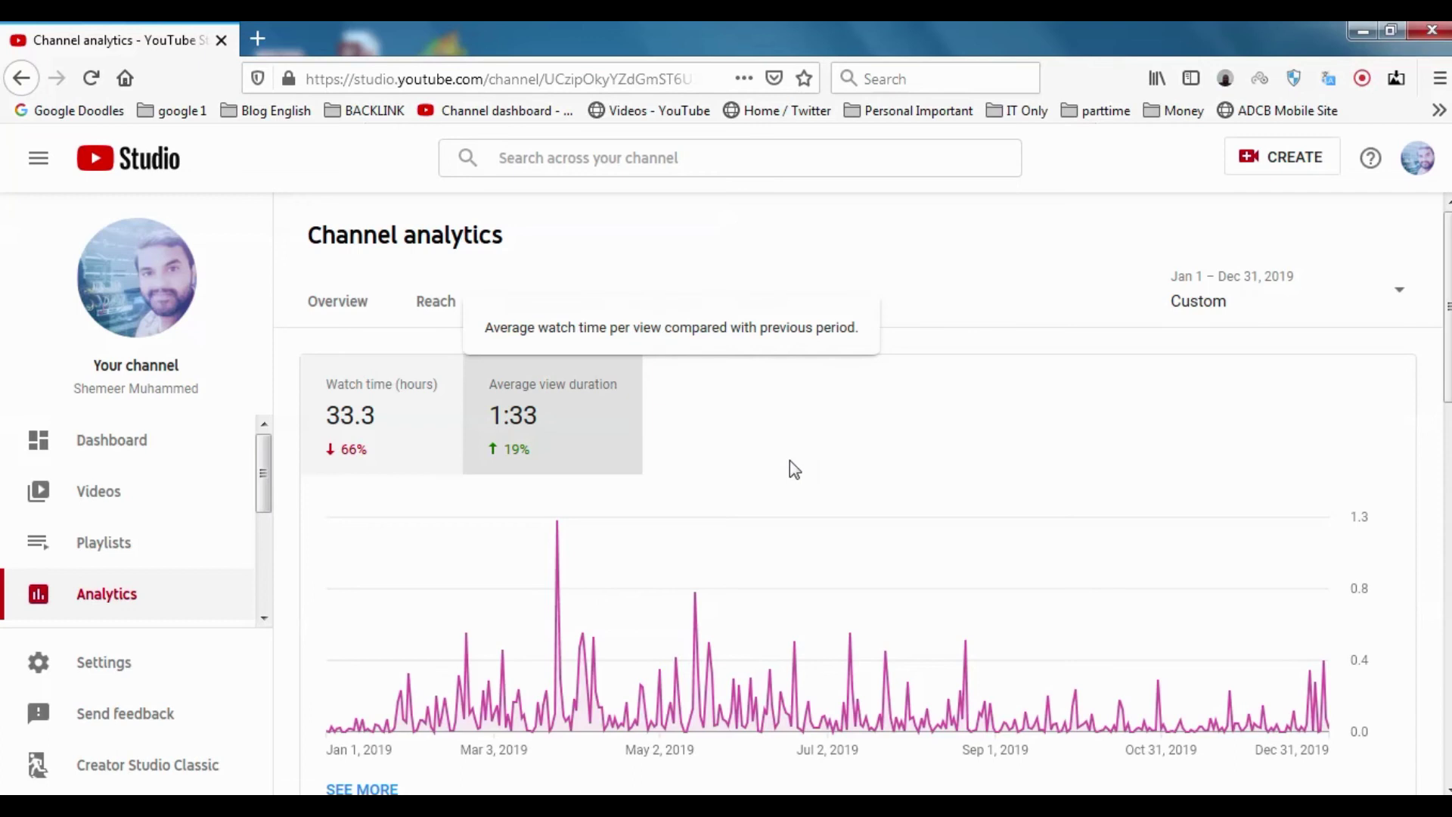
scroll(810, 457, down, 5)
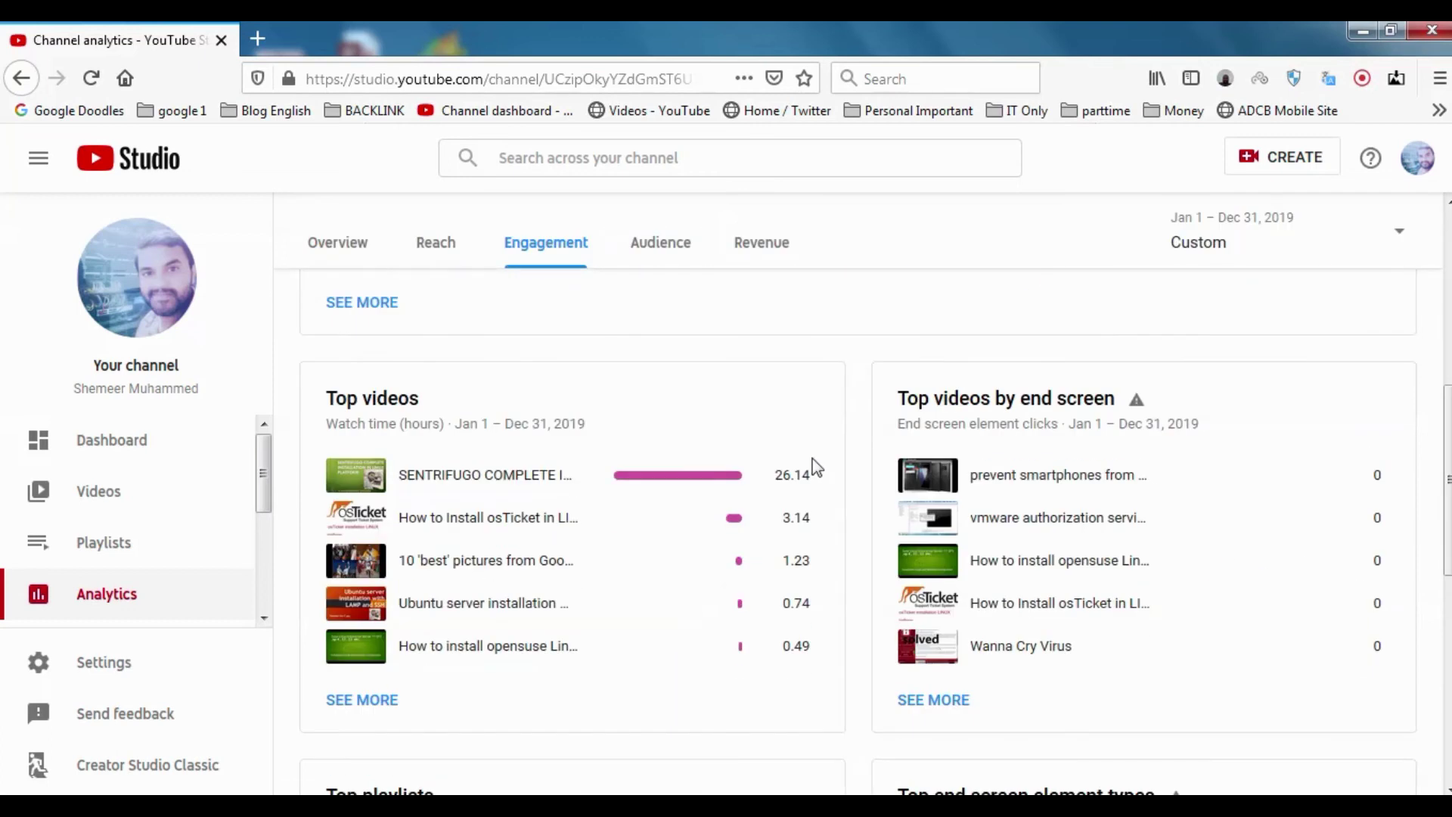
scroll(810, 463, up, 4)
scroll(533, 551, down, 4)
scroll(543, 552, up, 4)
scroll(637, 484, up, 2)
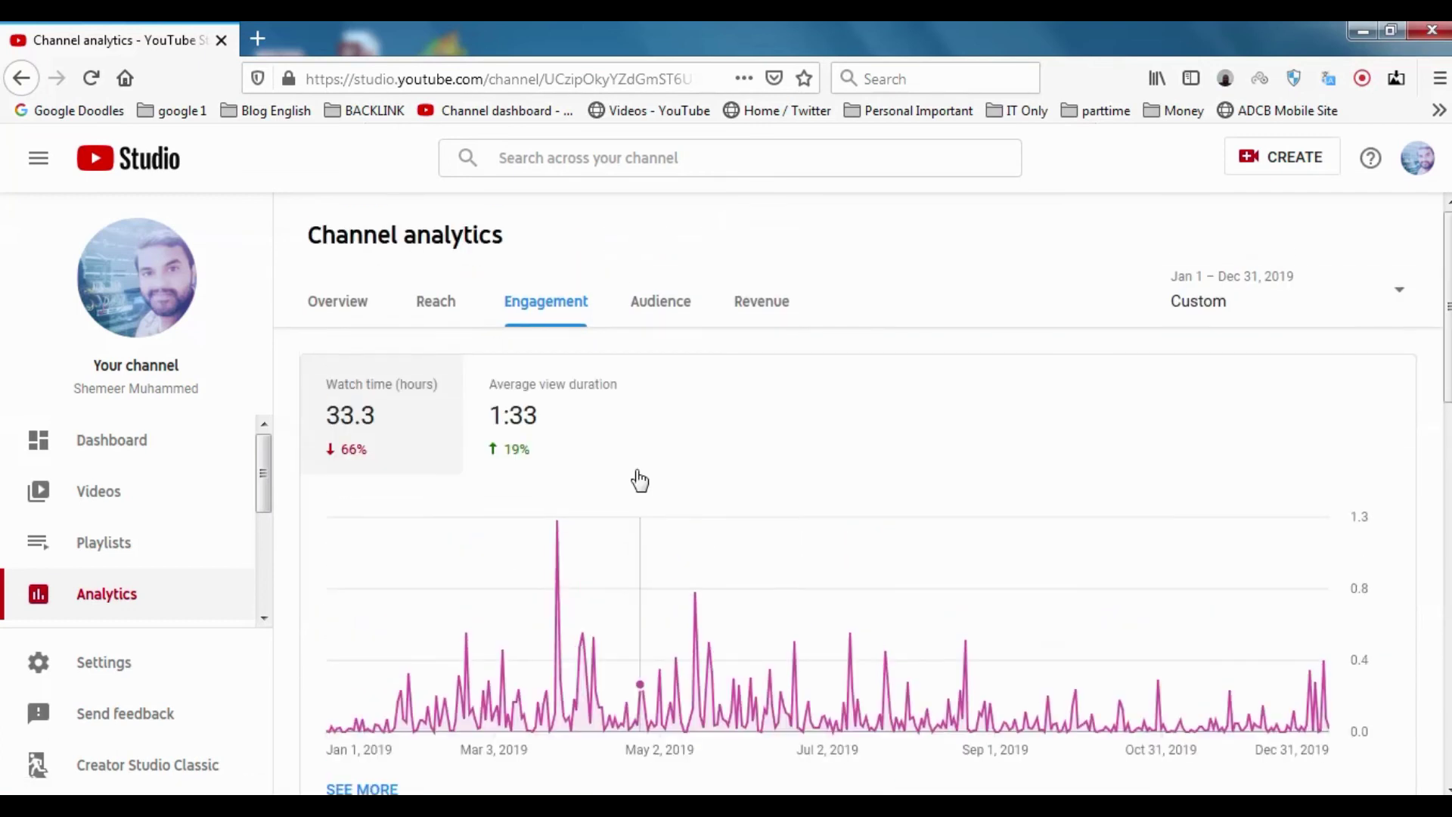
scroll(726, 453, down, 5)
scroll(733, 477, up, 5)
scroll(735, 476, down, 4)
scroll(739, 481, down, 1)
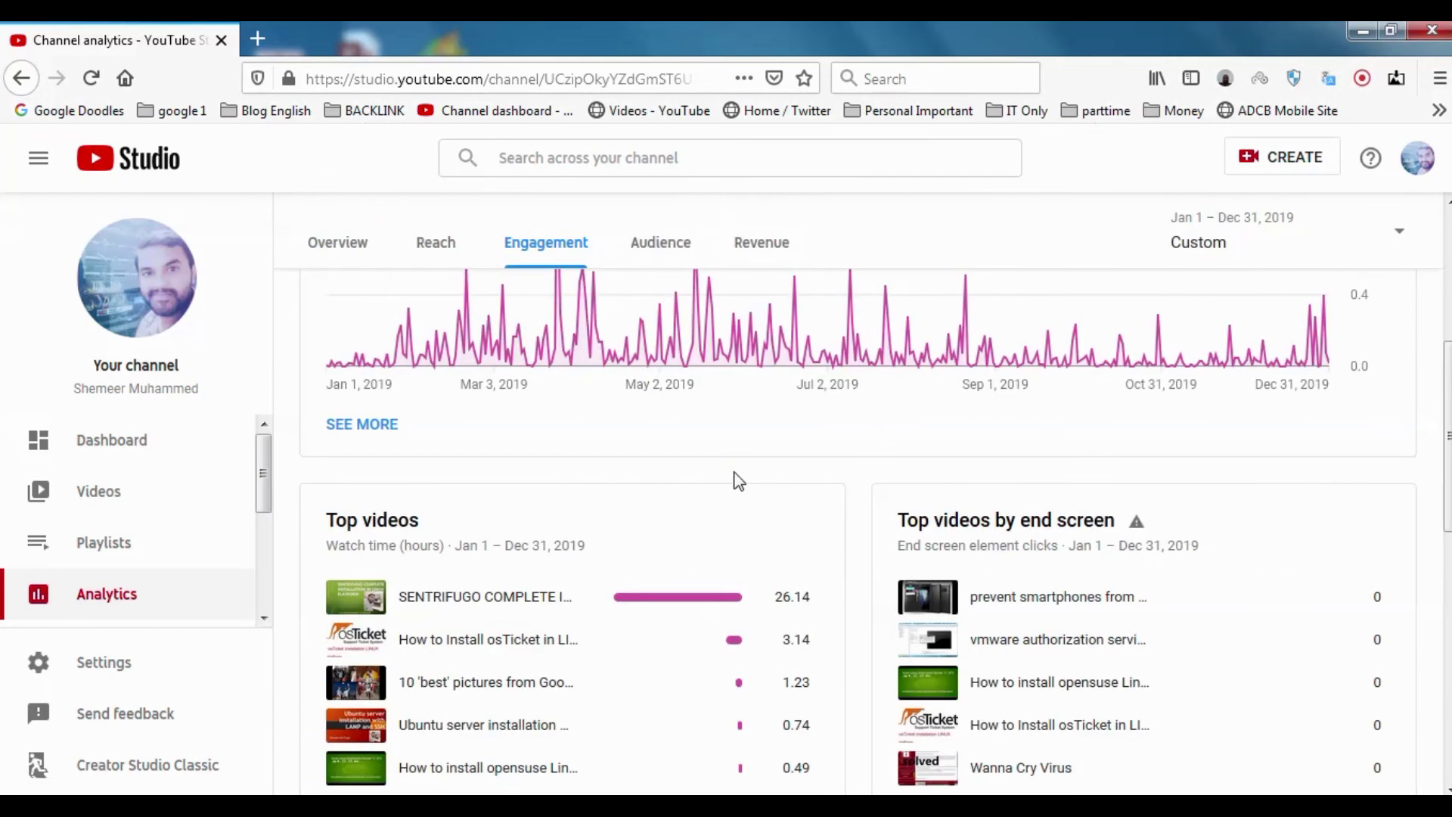
scroll(1131, 529, down, 3)
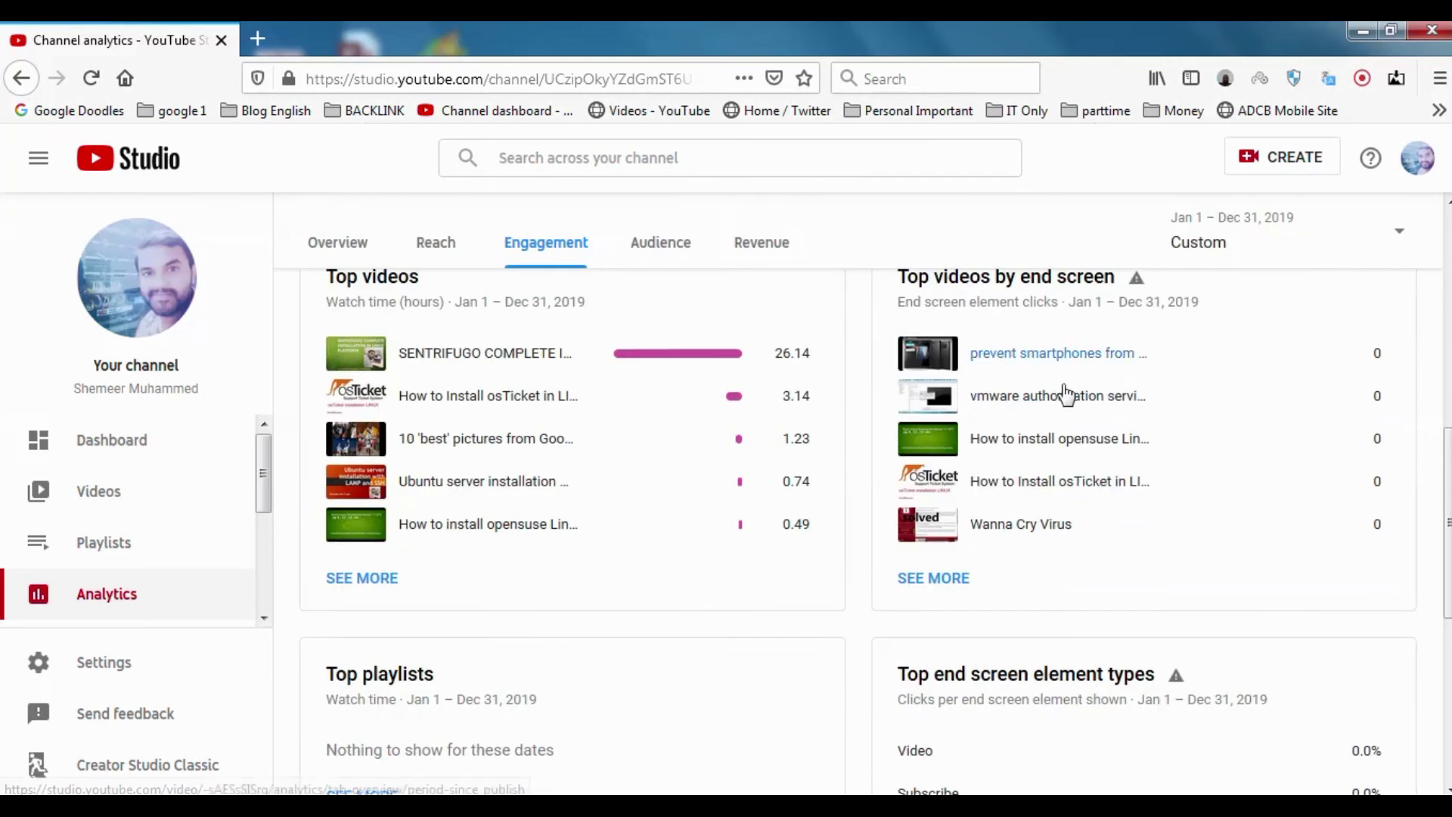
scroll(1059, 371, up, 2)
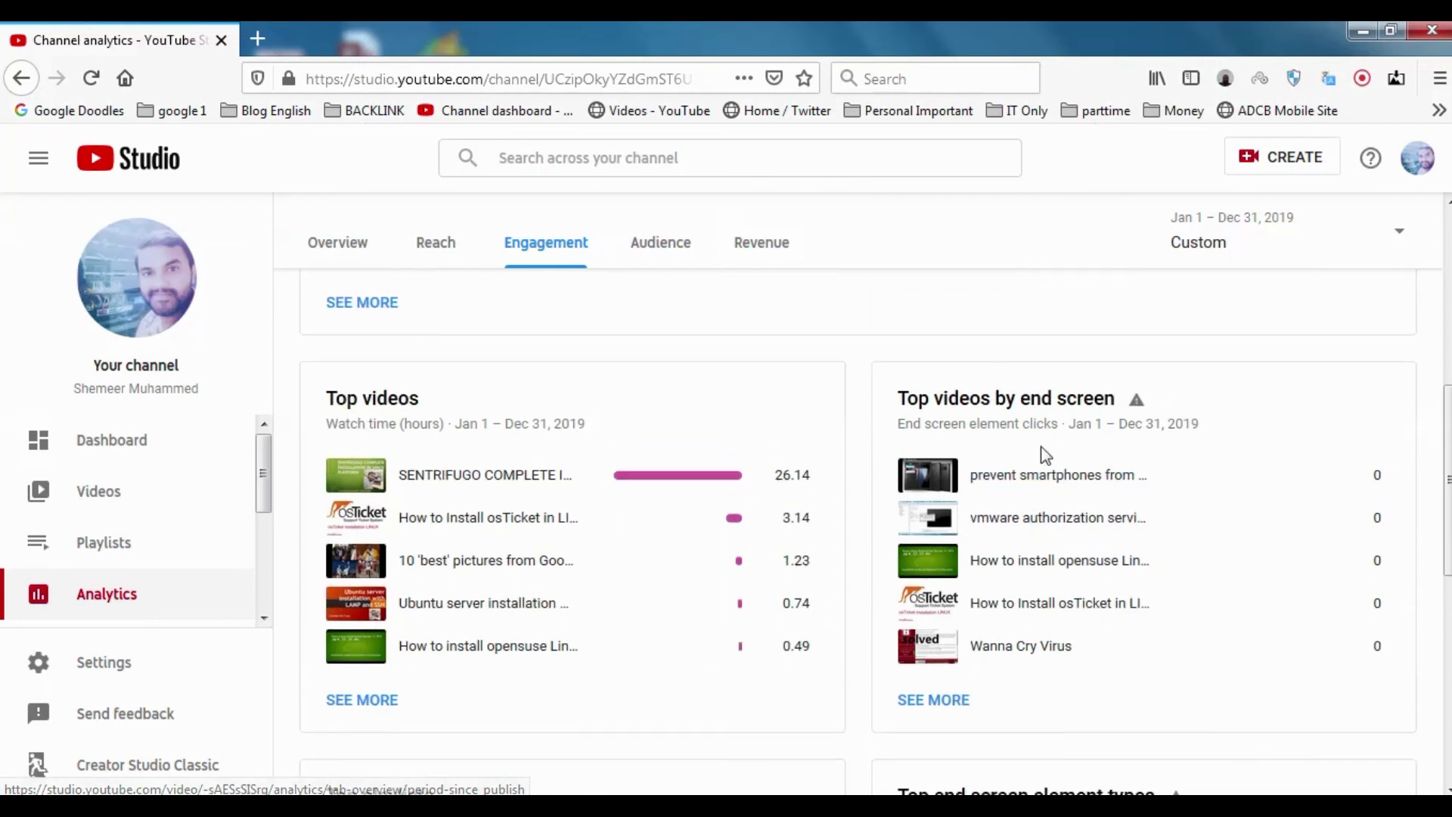
scroll(1149, 506, down, 5)
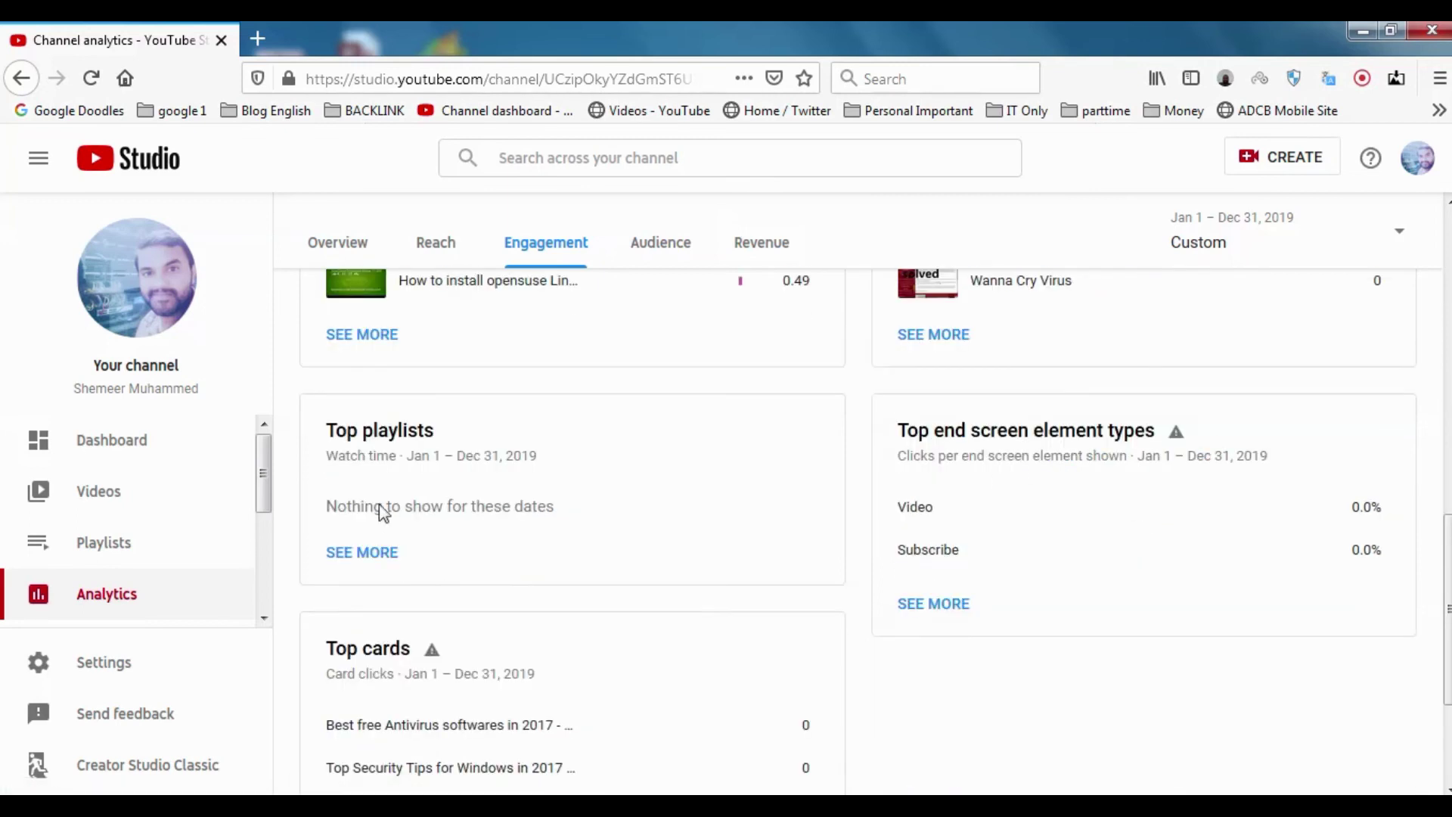
scroll(422, 518, down, 3)
scroll(606, 469, up, 10)
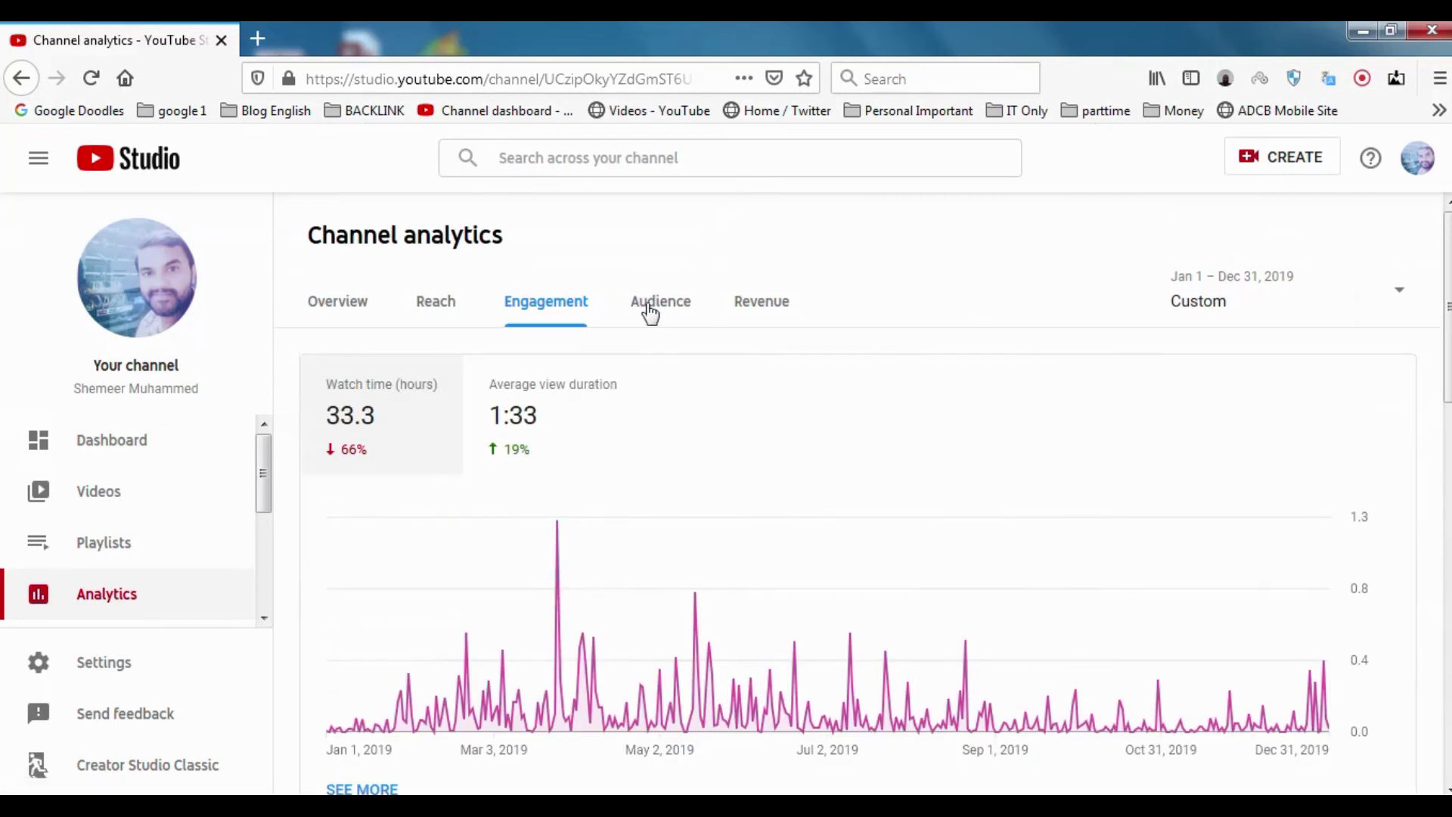
Step: Open the 2019 Audience report and scroll through its subscriber and demographic cards
click(650, 306)
scroll(794, 446, down, 5)
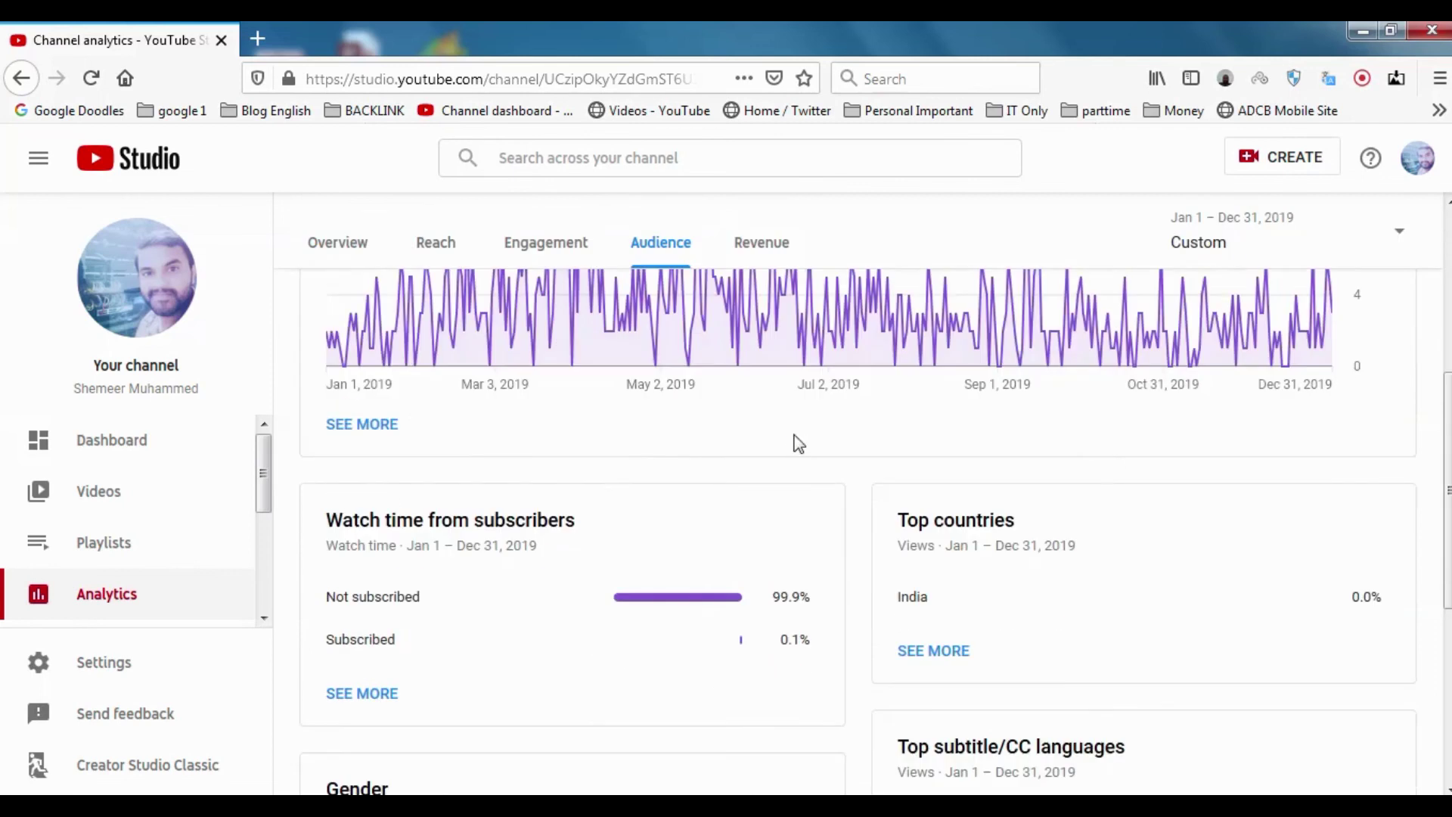
scroll(642, 503, down, 5)
scroll(615, 473, up, 3)
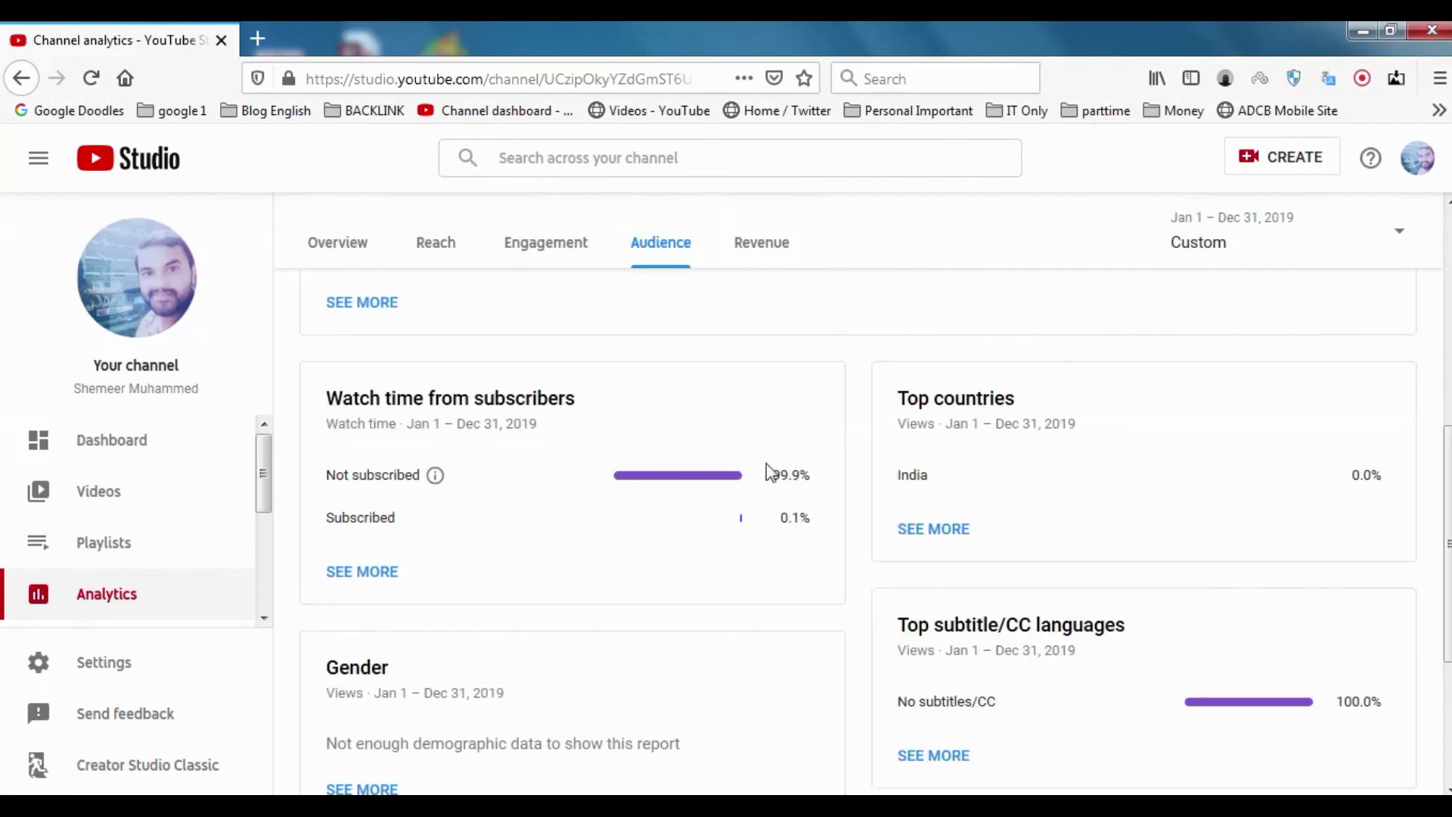
scroll(788, 484, down, 2)
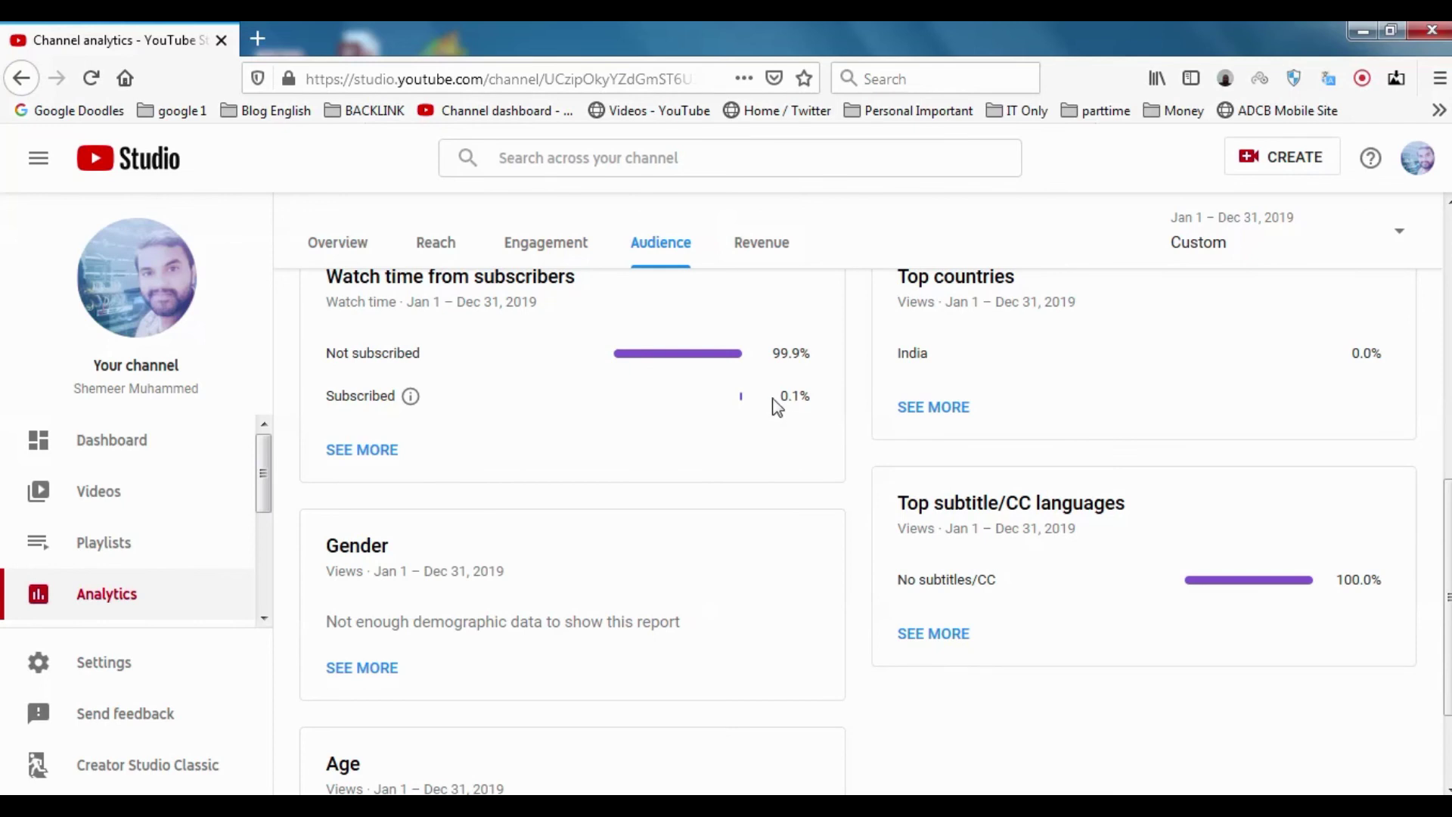
scroll(777, 407, down, 2)
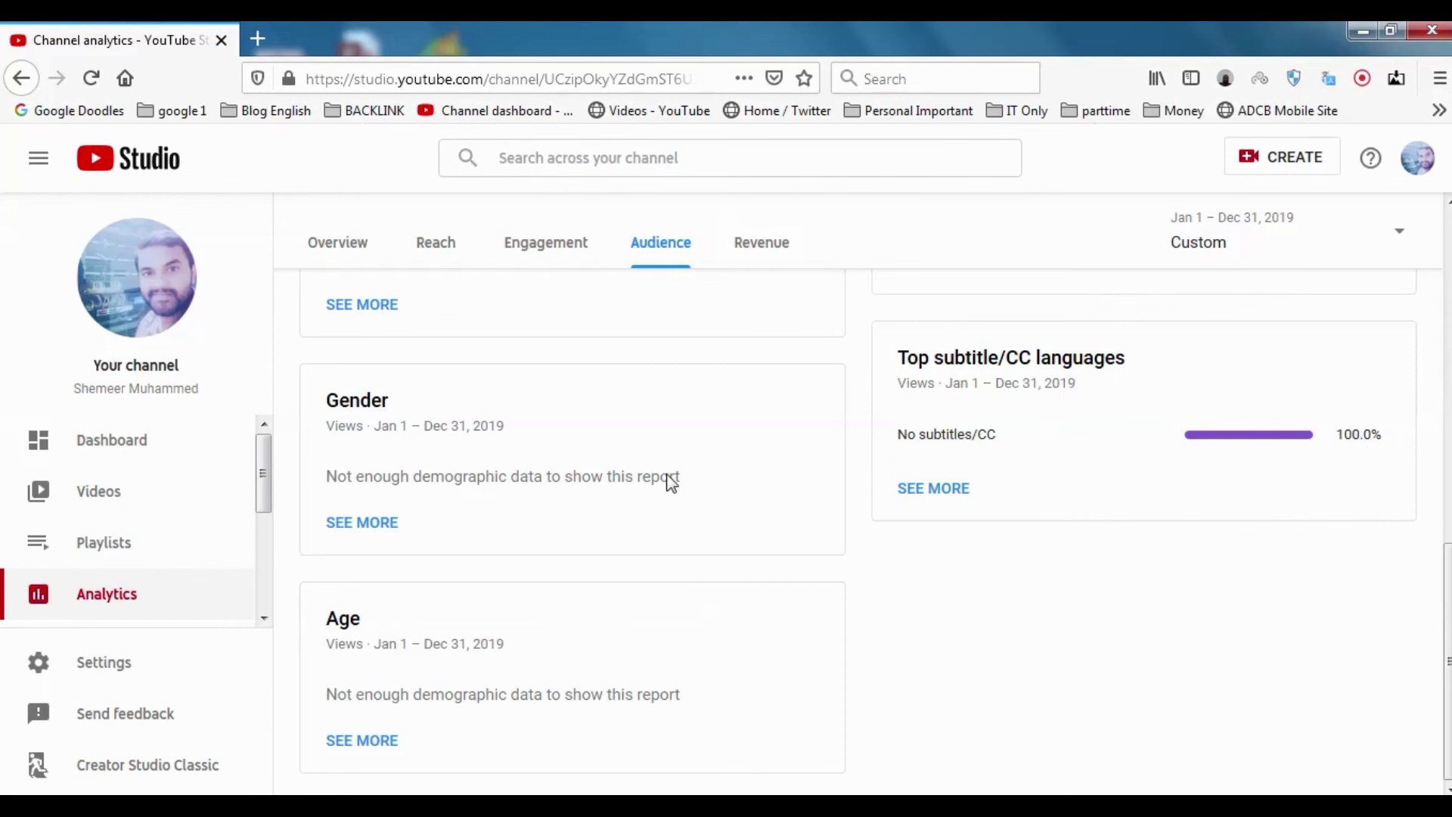
scroll(671, 480, up, 10)
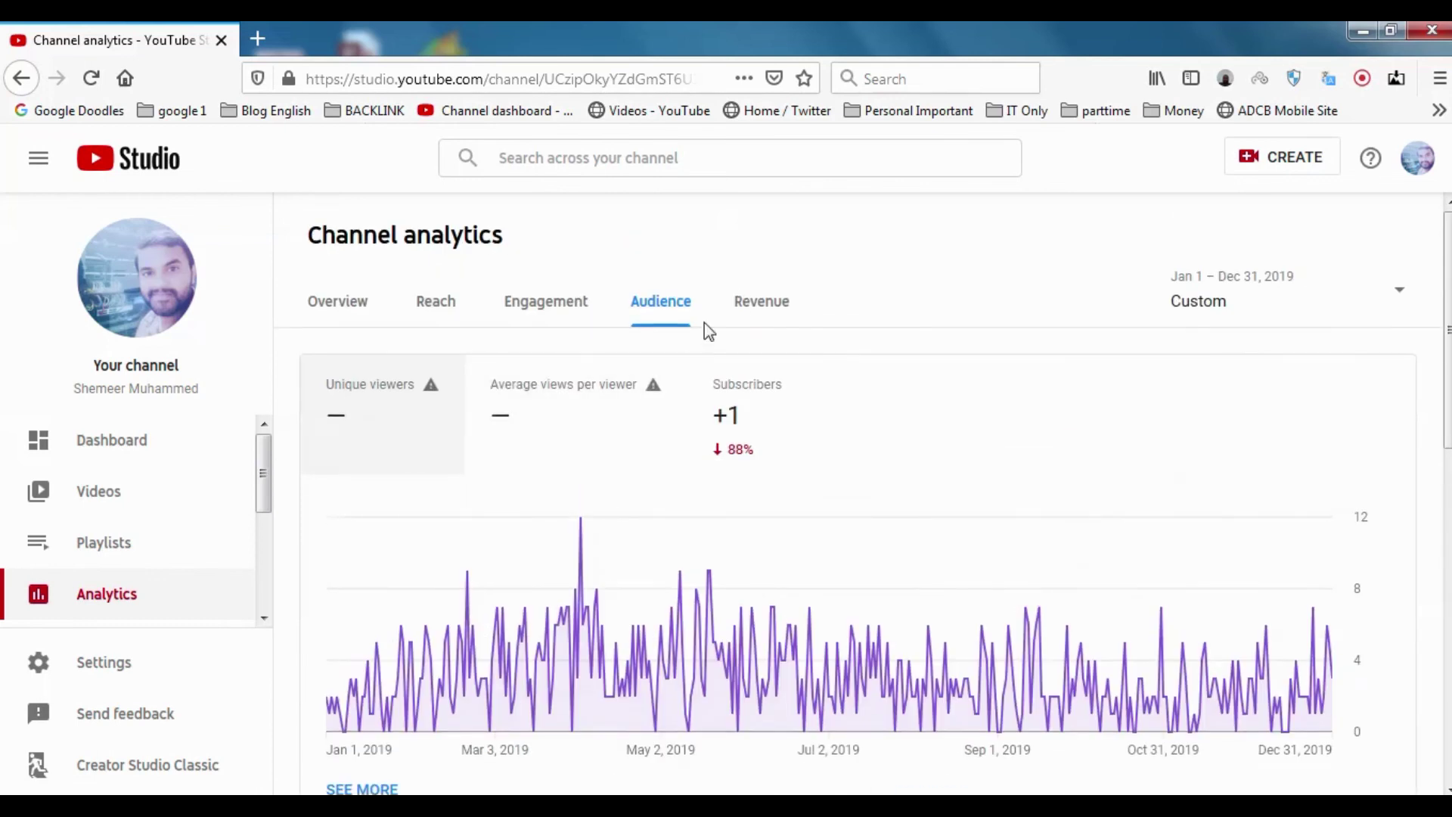
Step: Open the 2019 Revenue report, review its empty cards, and scroll the sidebar to Comments
click(741, 302)
scroll(892, 479, down, 5)
scroll(894, 478, up, 5)
scroll(889, 476, down, 5)
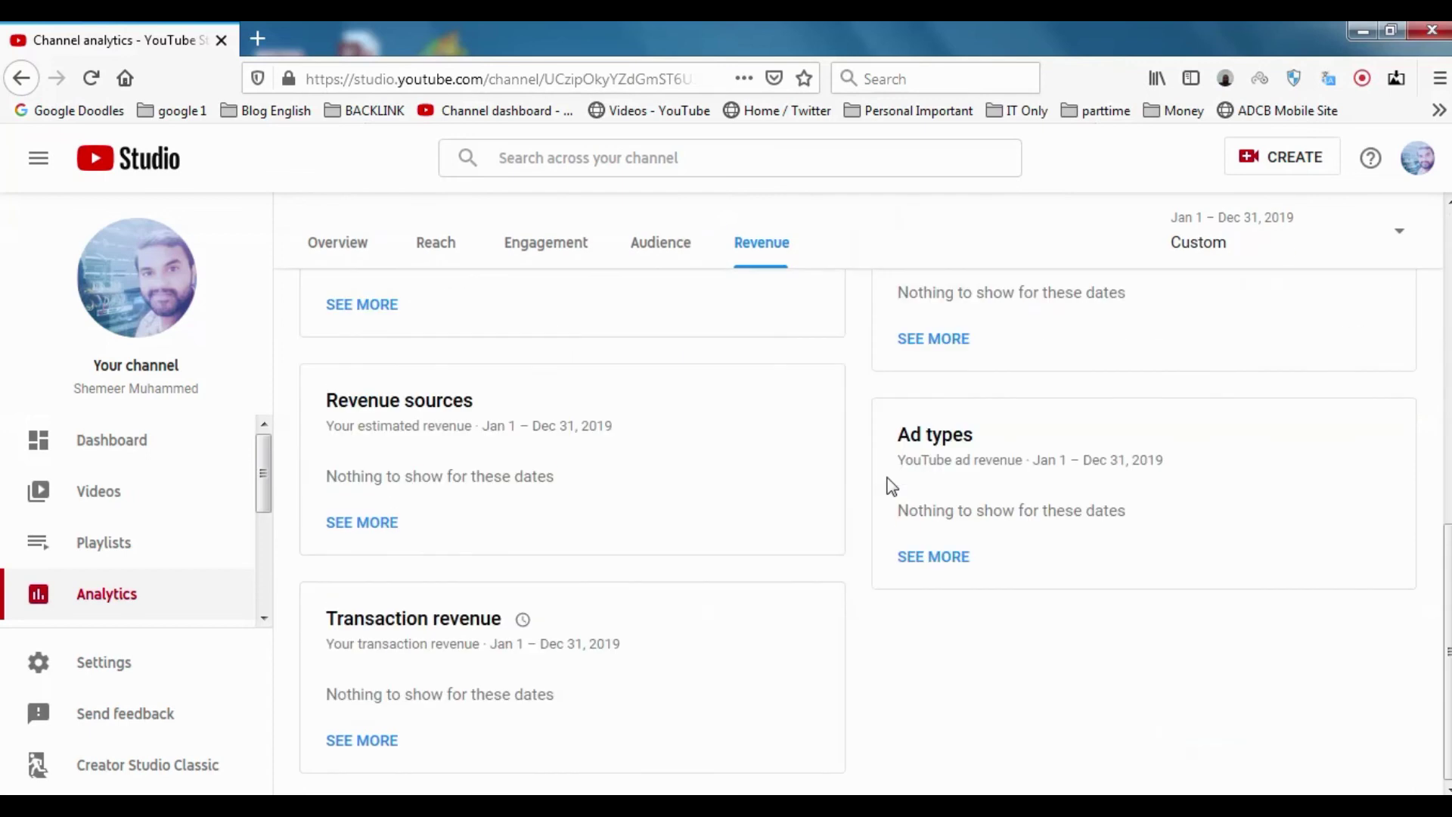
scroll(892, 485, up, 5)
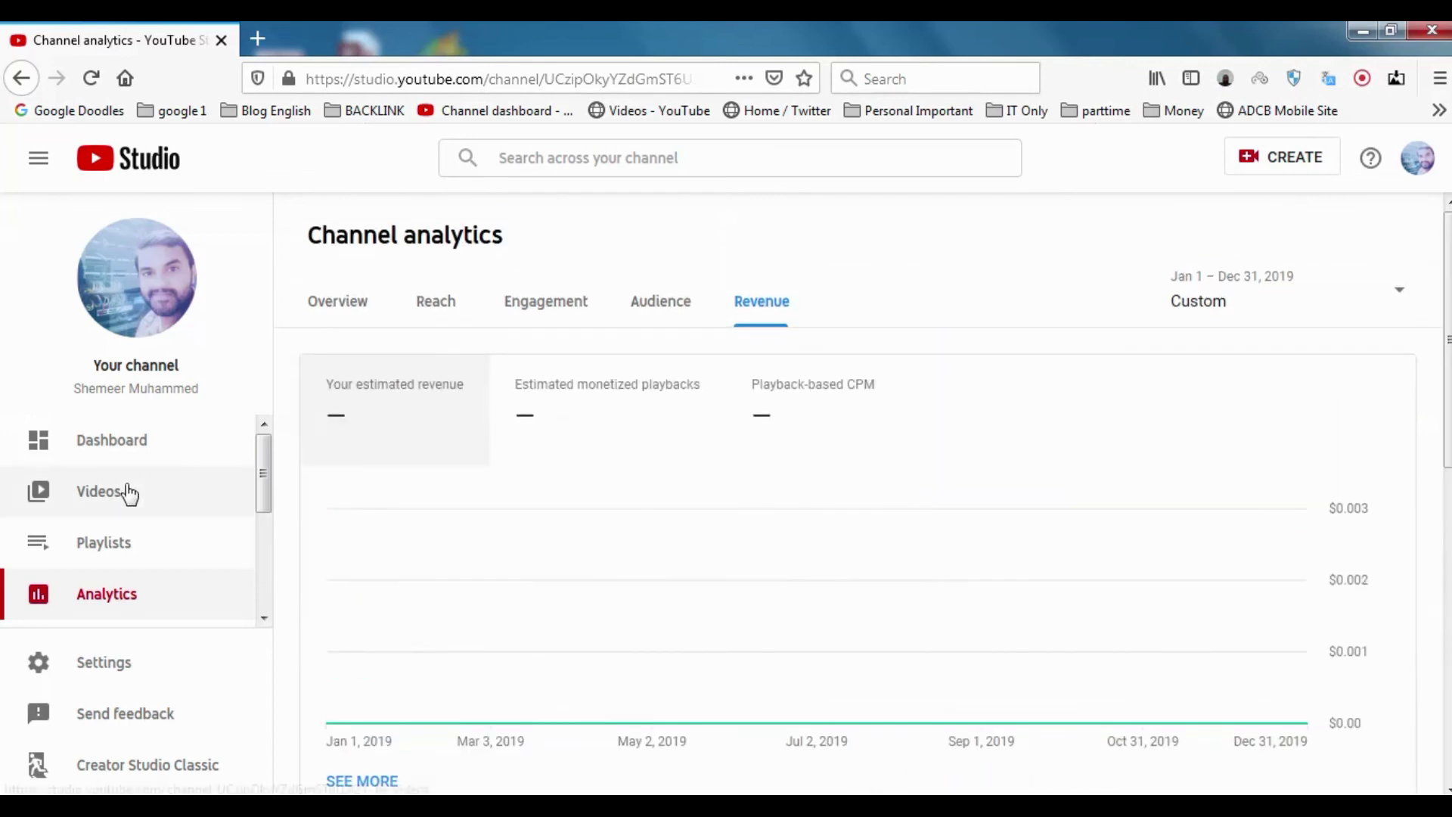
scroll(132, 507, down, 3)
scroll(130, 507, up, 2)
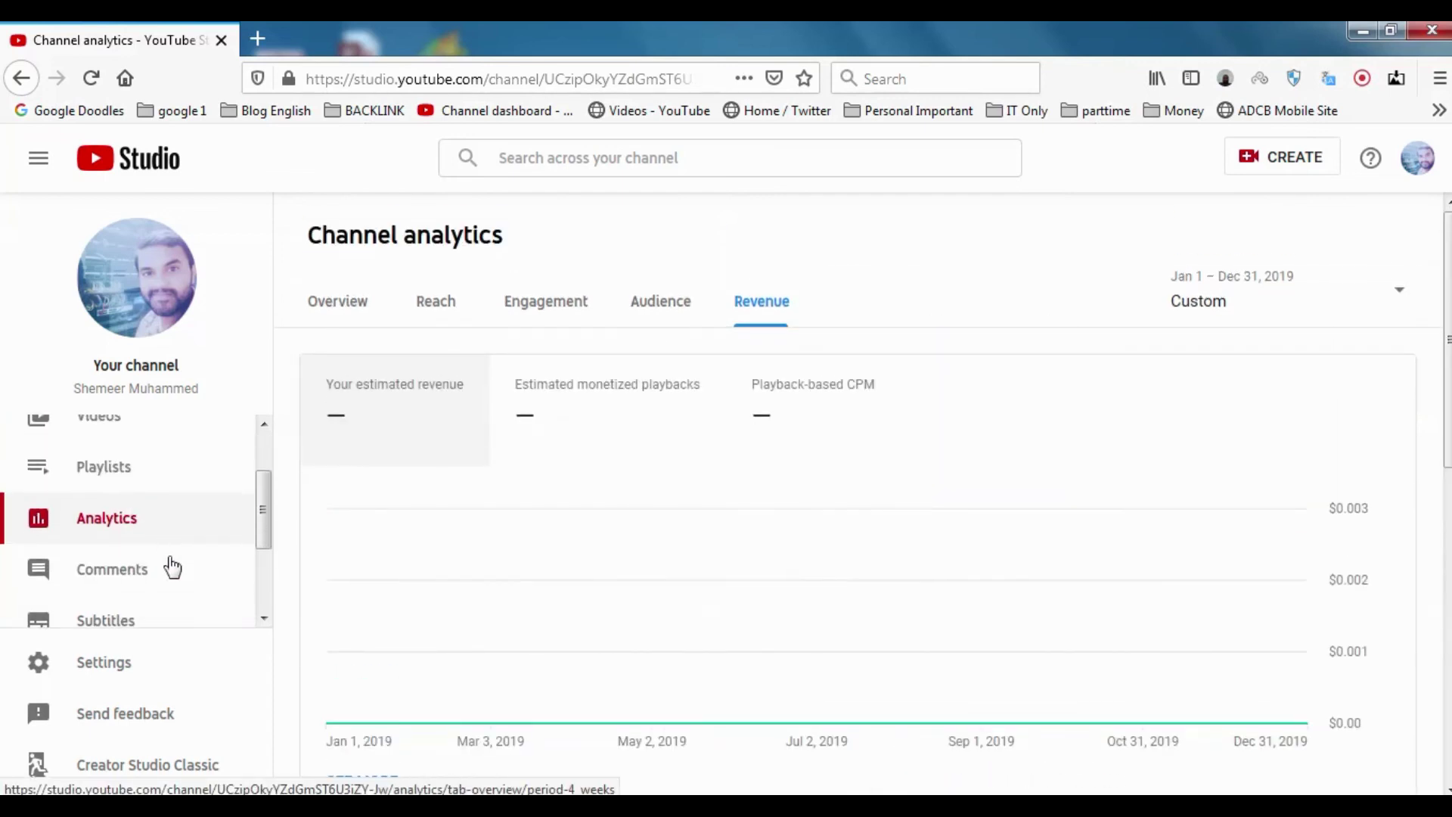
drag(265, 502, 274, 513)
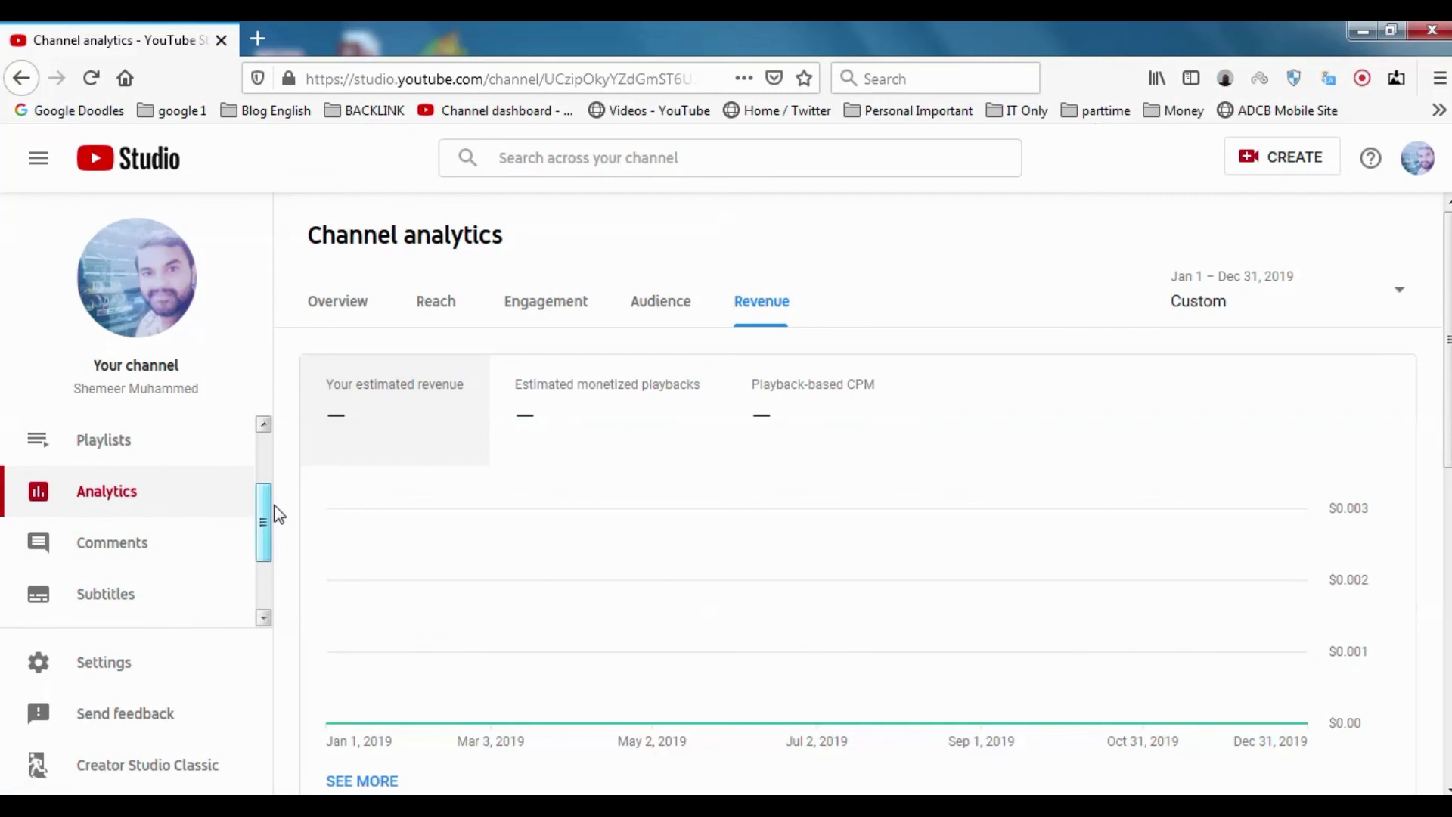
Step: Open the channel's Comments page and scroll through the public comments
click(171, 549)
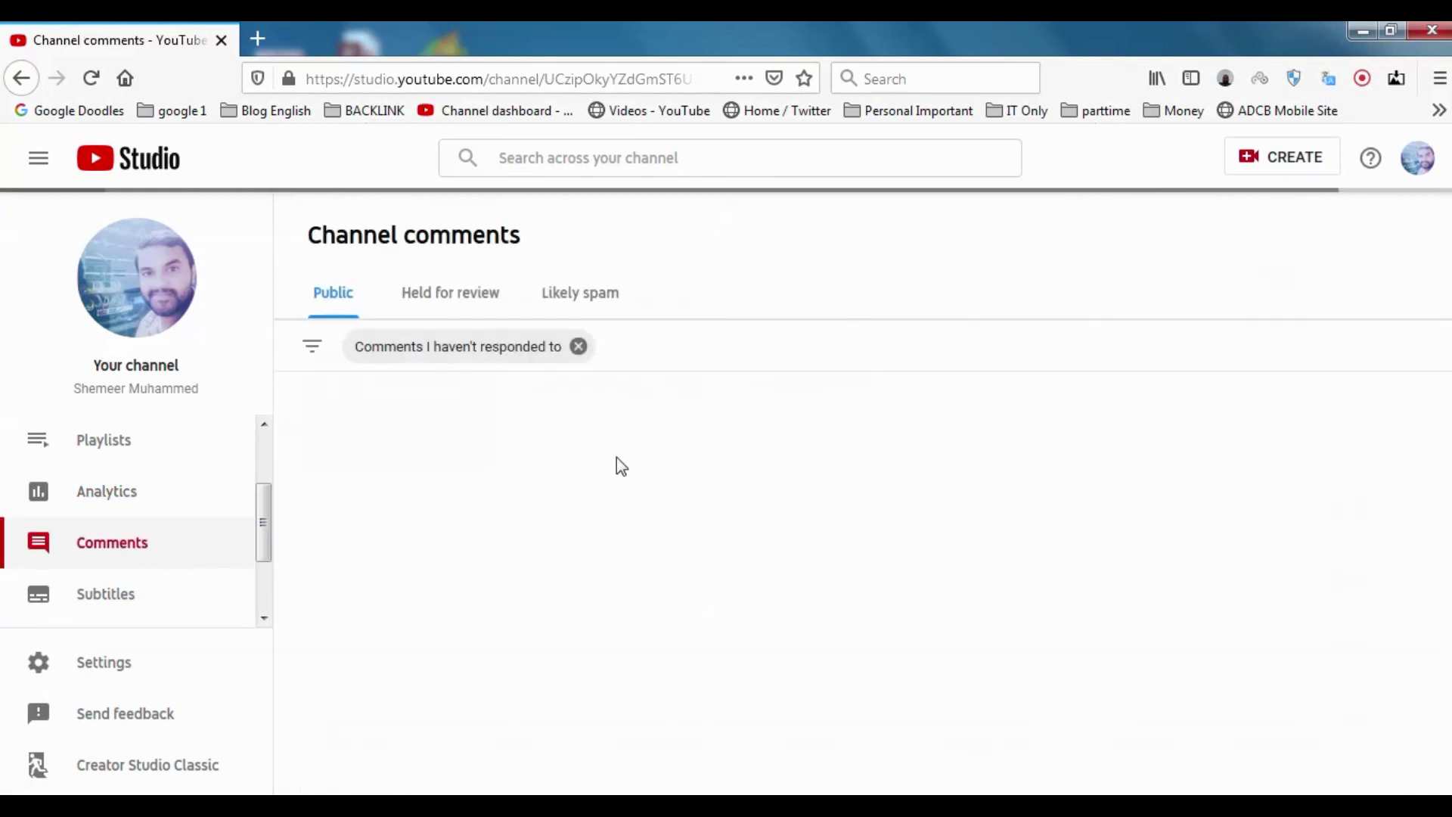
scroll(570, 446, down, 8)
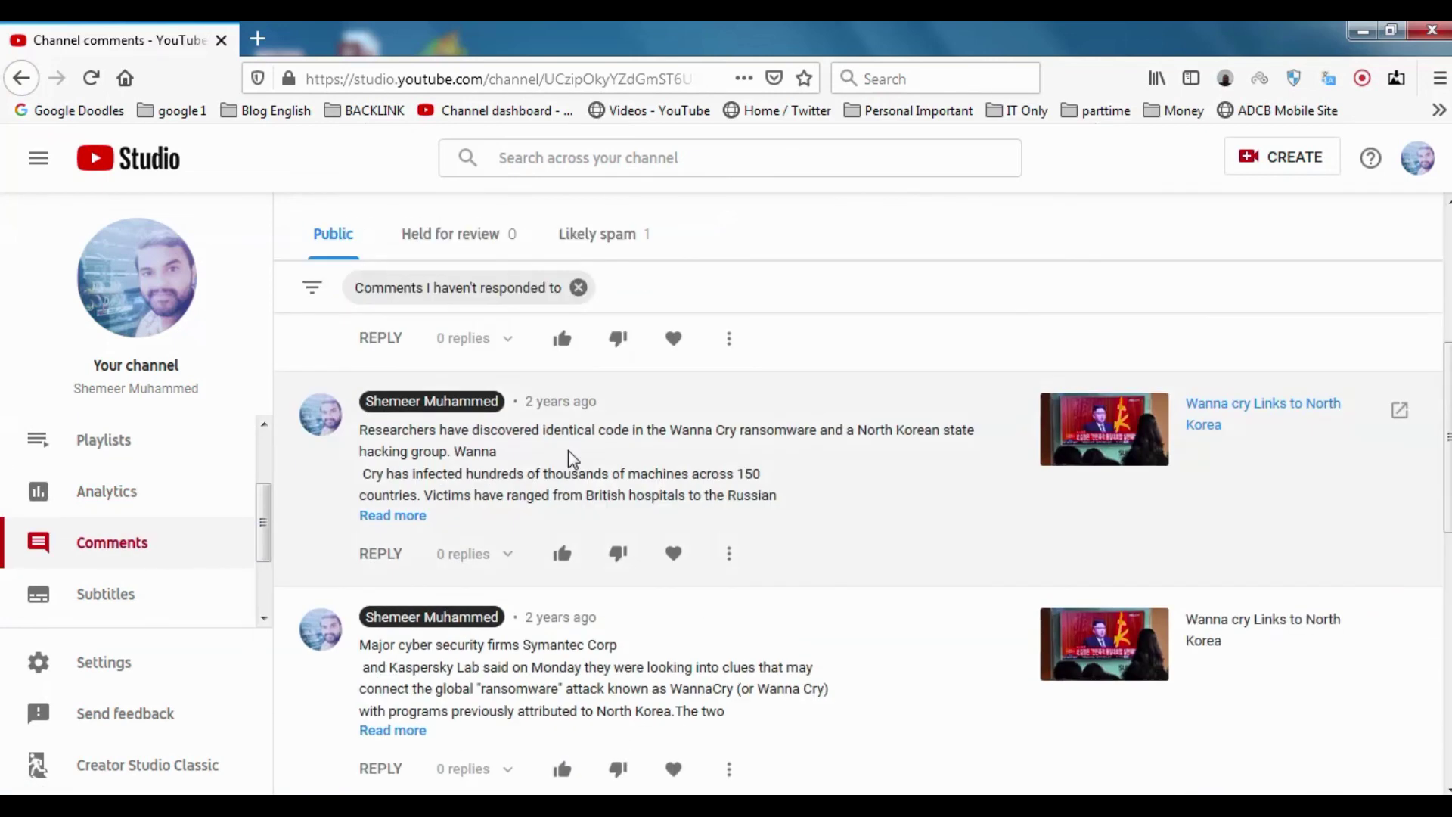
scroll(569, 450, down, 6)
scroll(569, 451, up, 12)
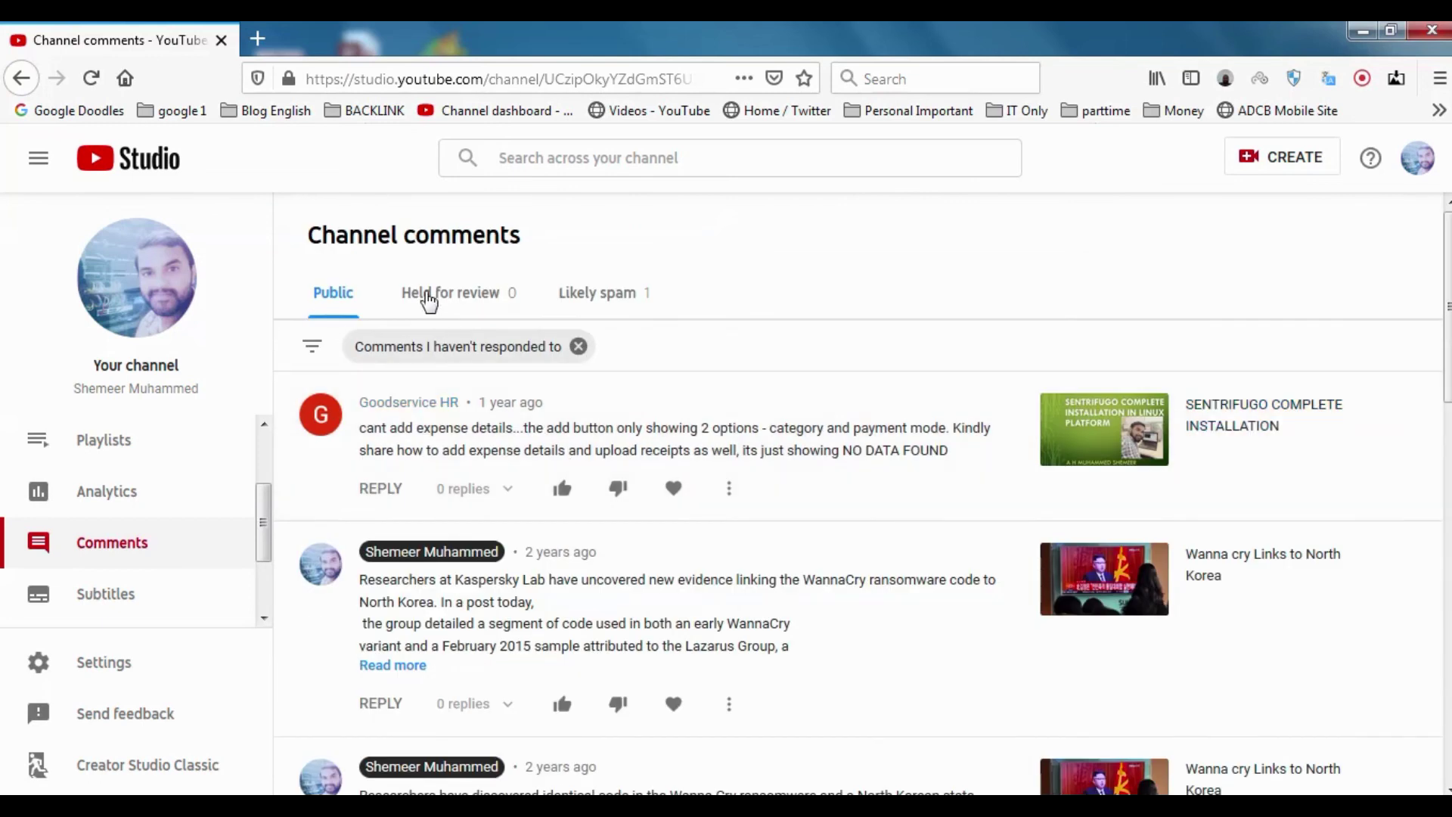
Step: Approve the likely-spam SMTP connect() comment held for review, then return to Public comments
click(428, 295)
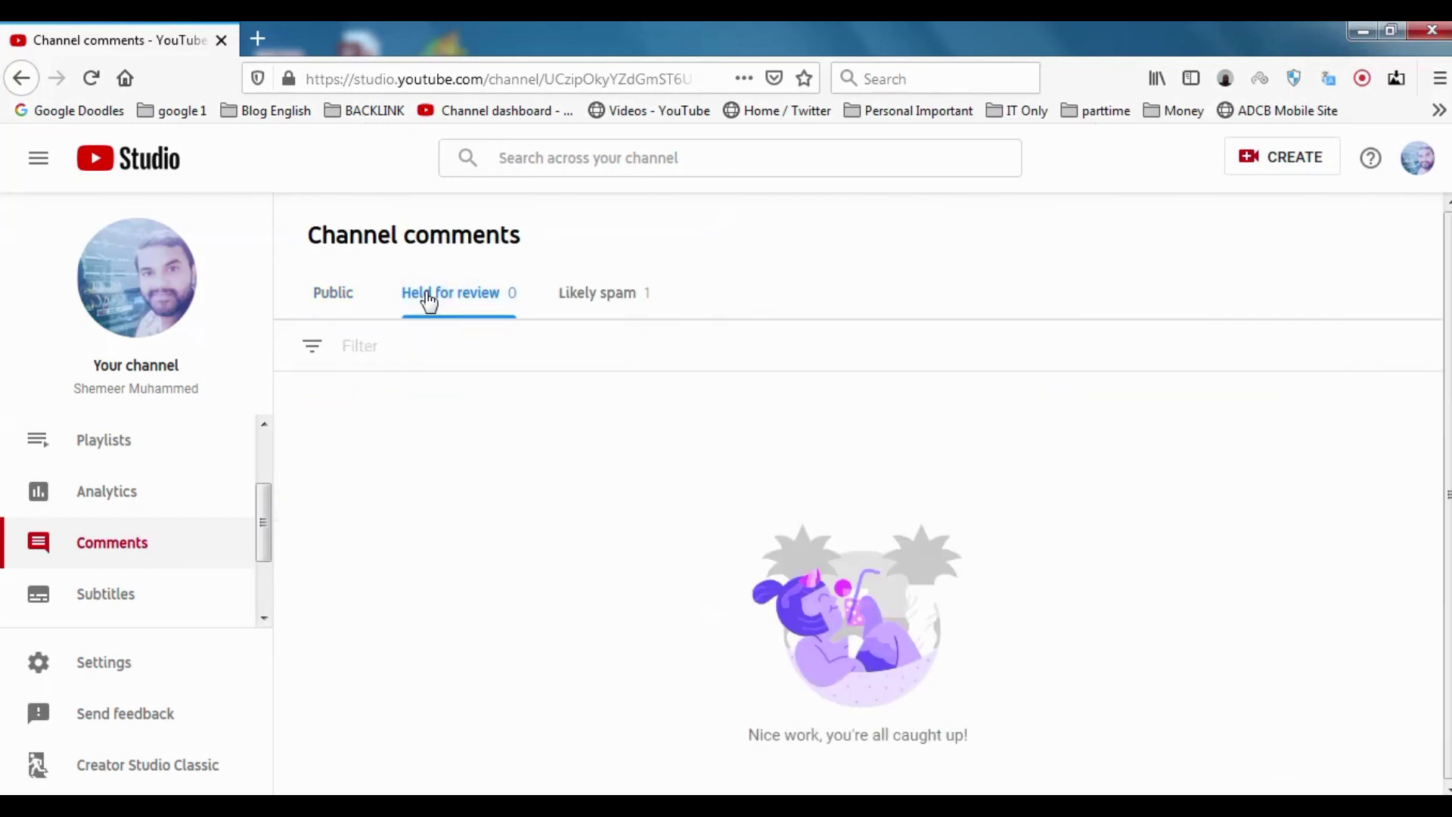
click(619, 291)
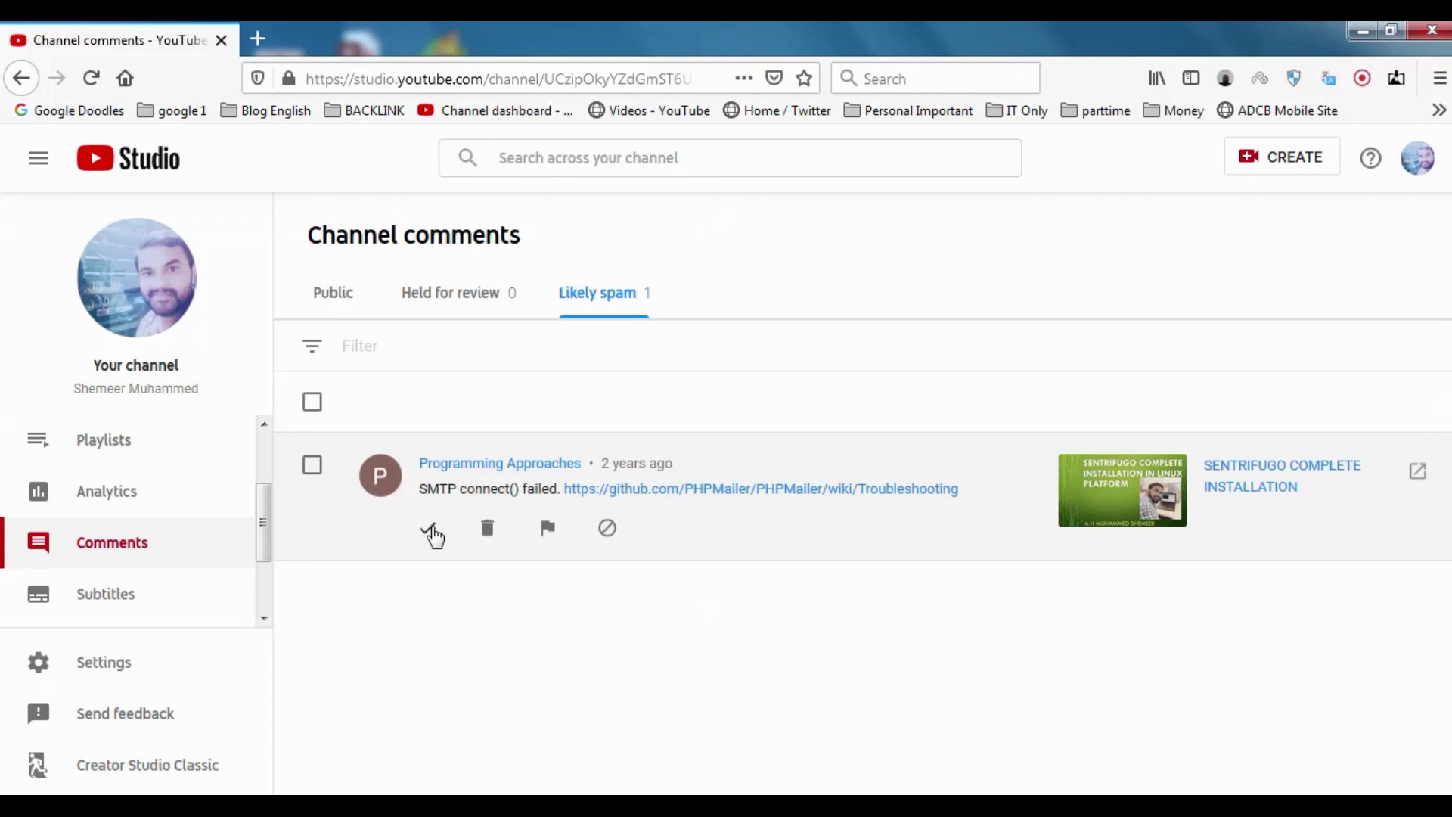
click(431, 531)
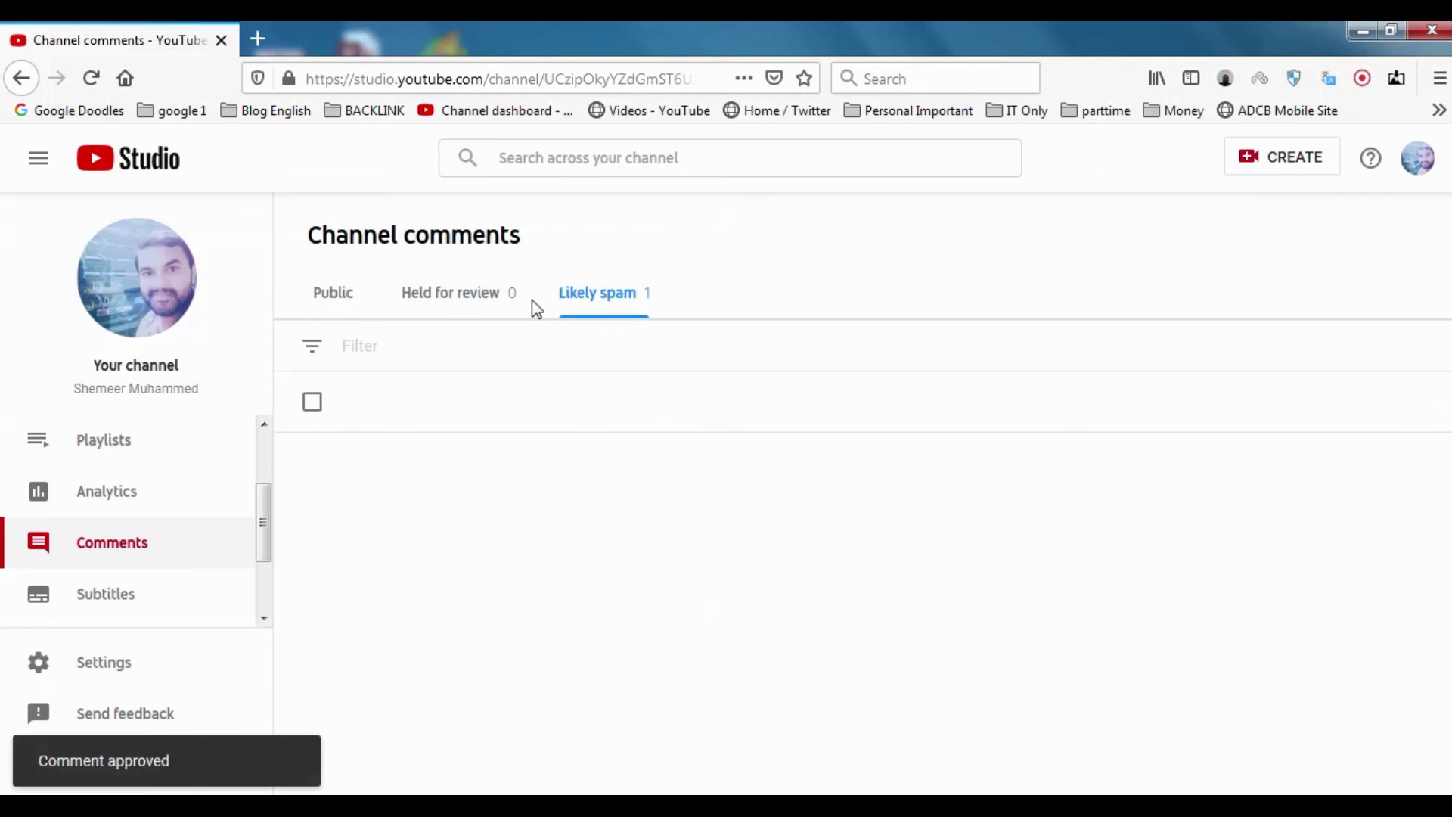
click(331, 300)
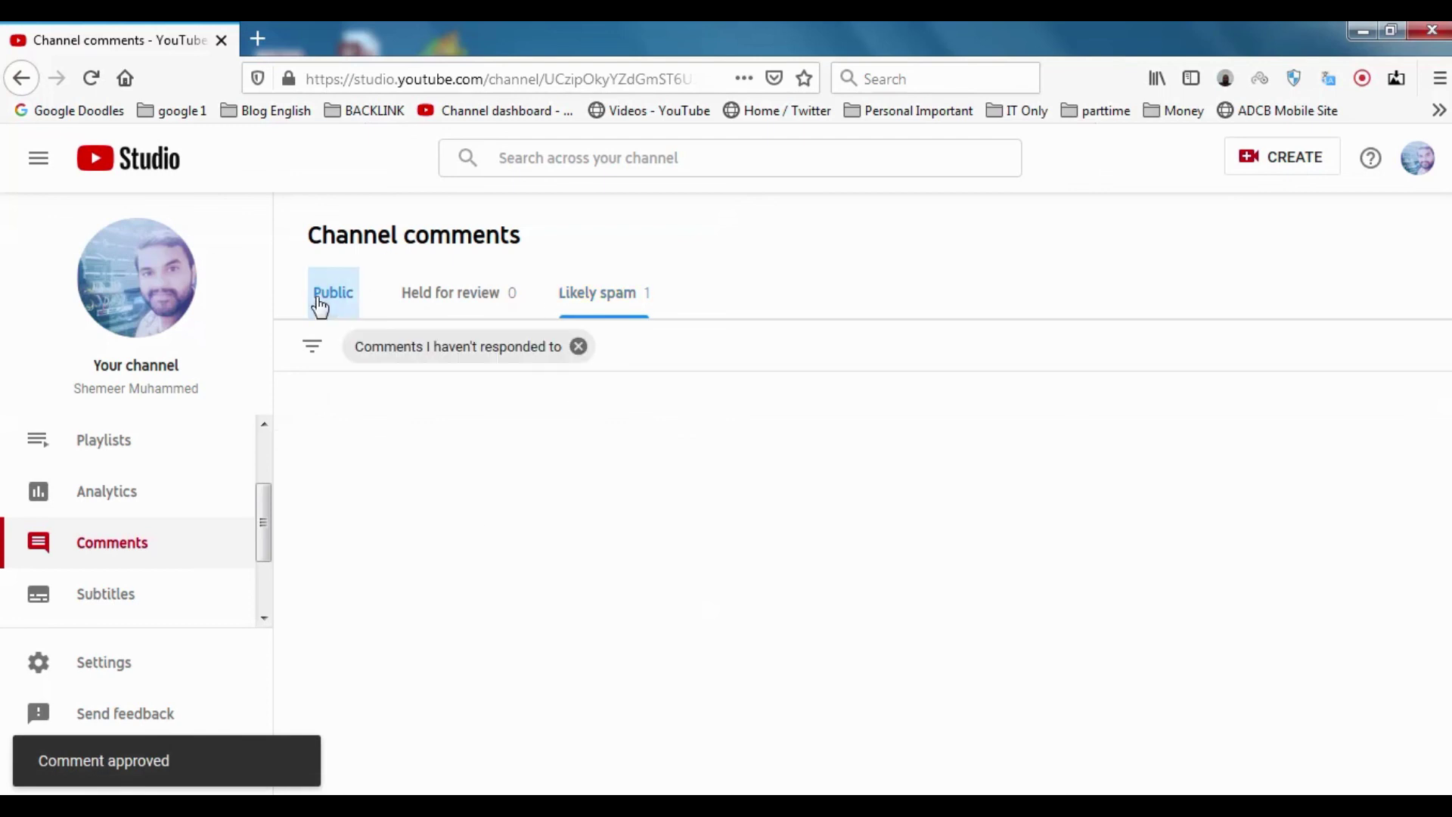
Step: Apply the Response status filter 'Comments I have responded to' to the public comments
click(560, 346)
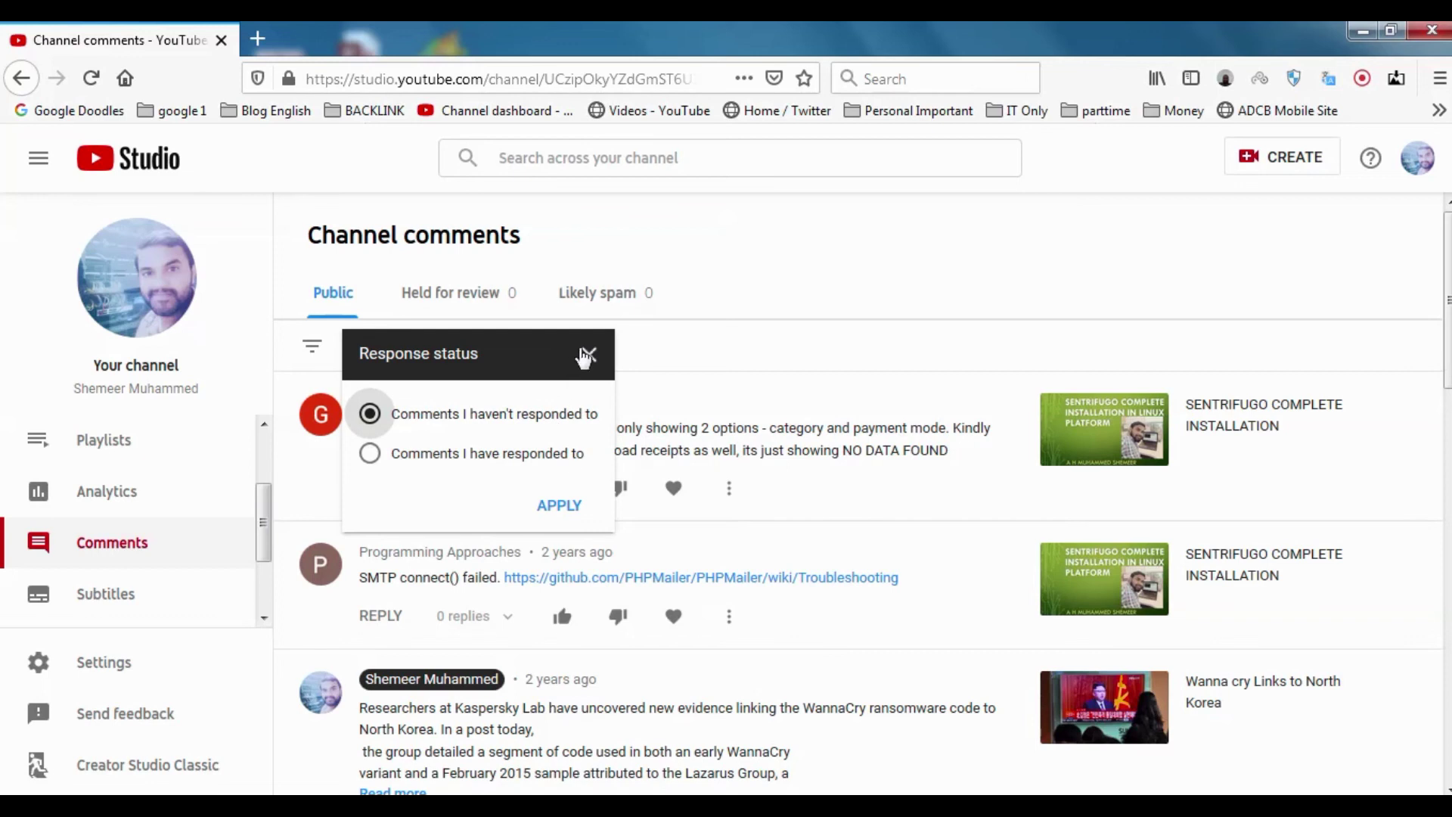
click(576, 458)
click(537, 422)
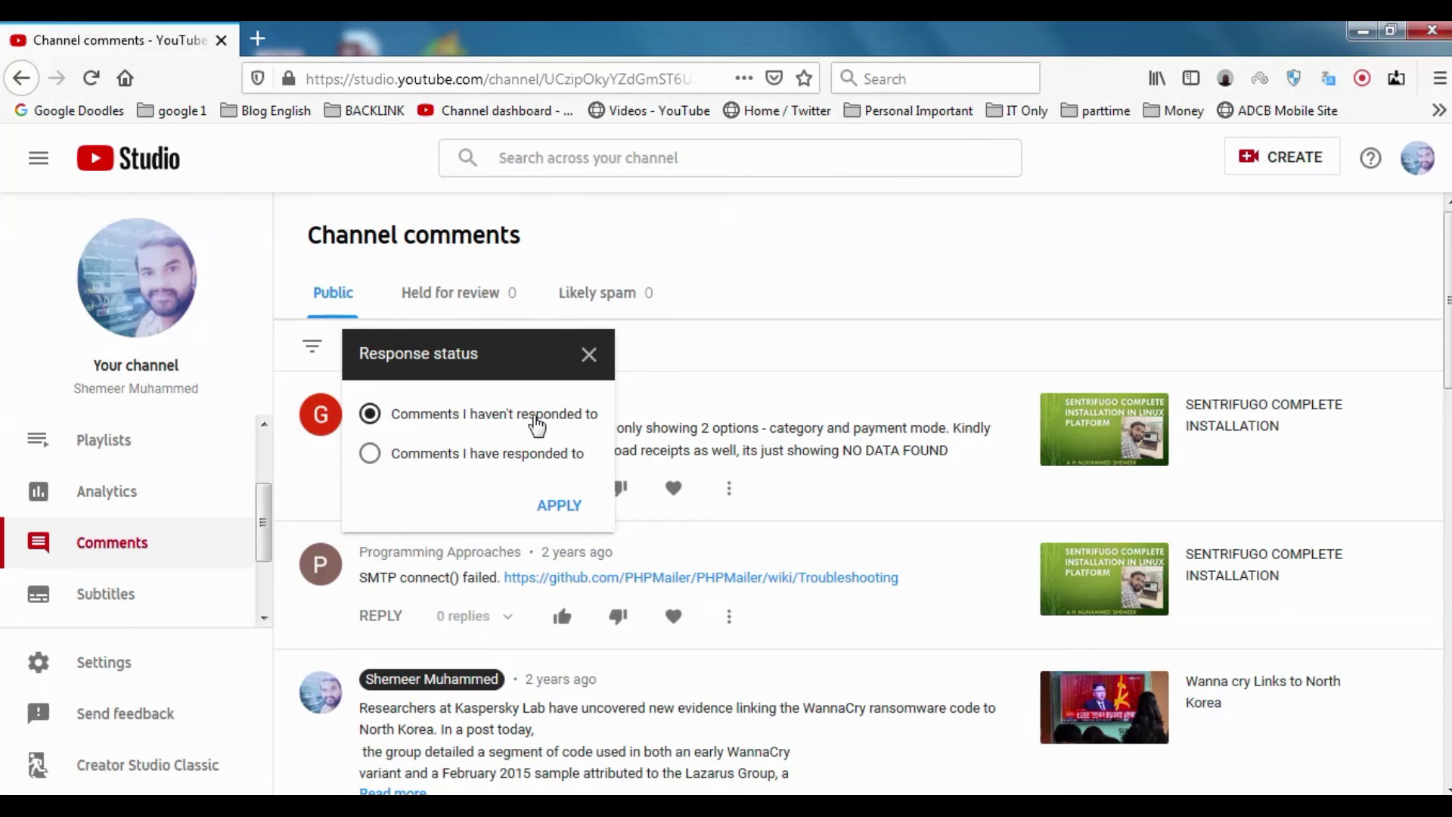
click(539, 458)
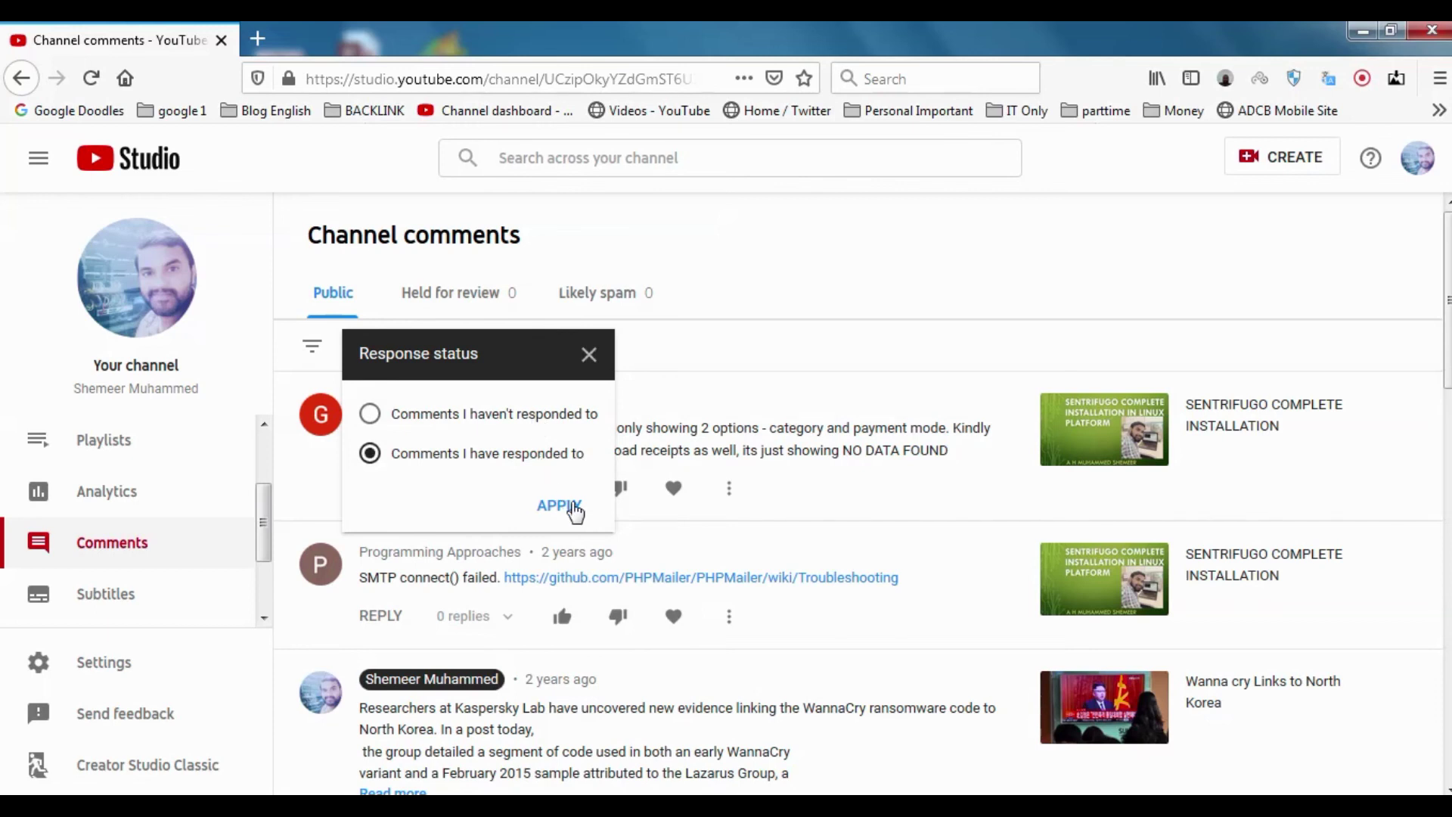
click(575, 512)
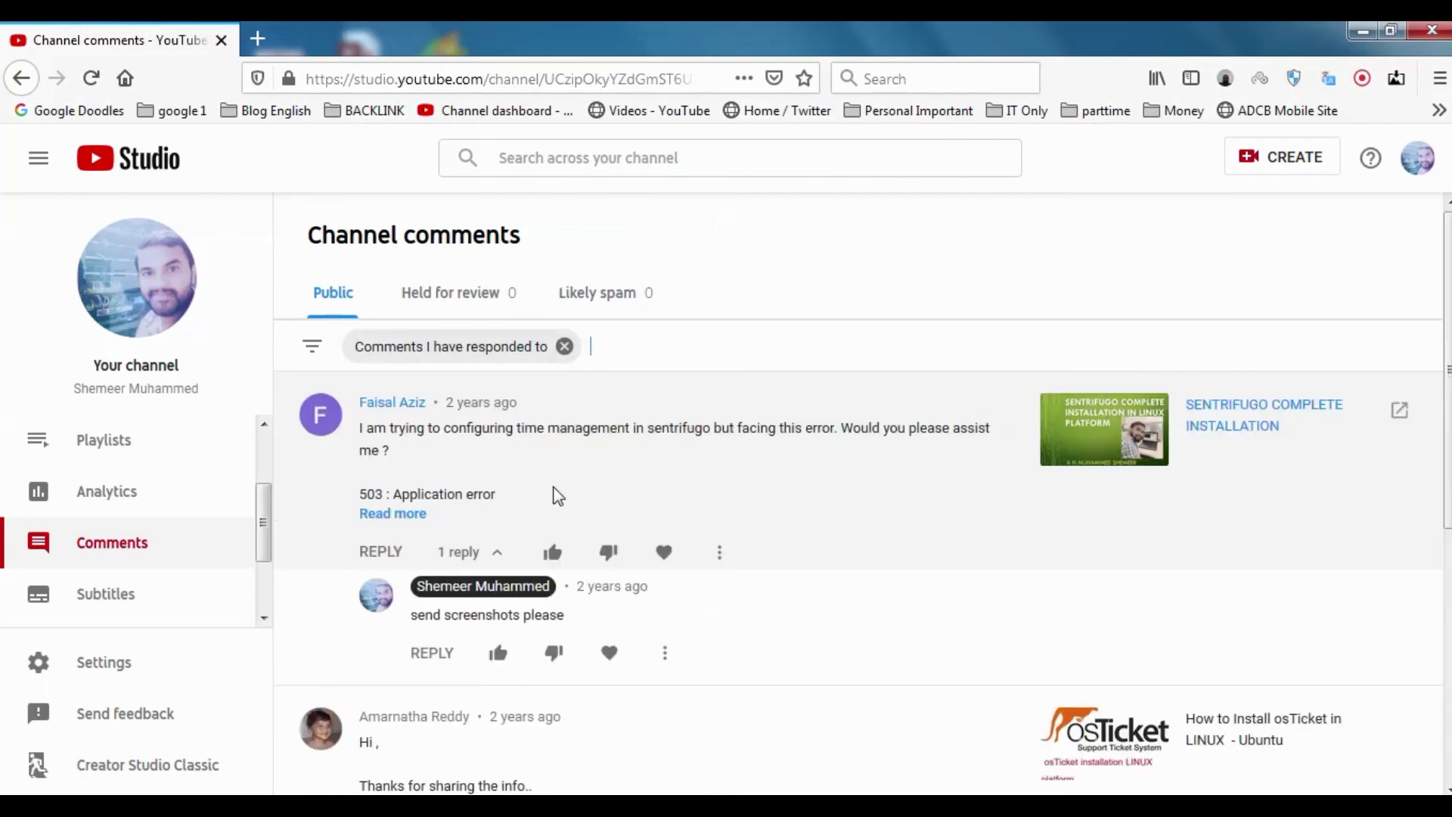
scroll(601, 439, down, 5)
scroll(601, 442, up, 5)
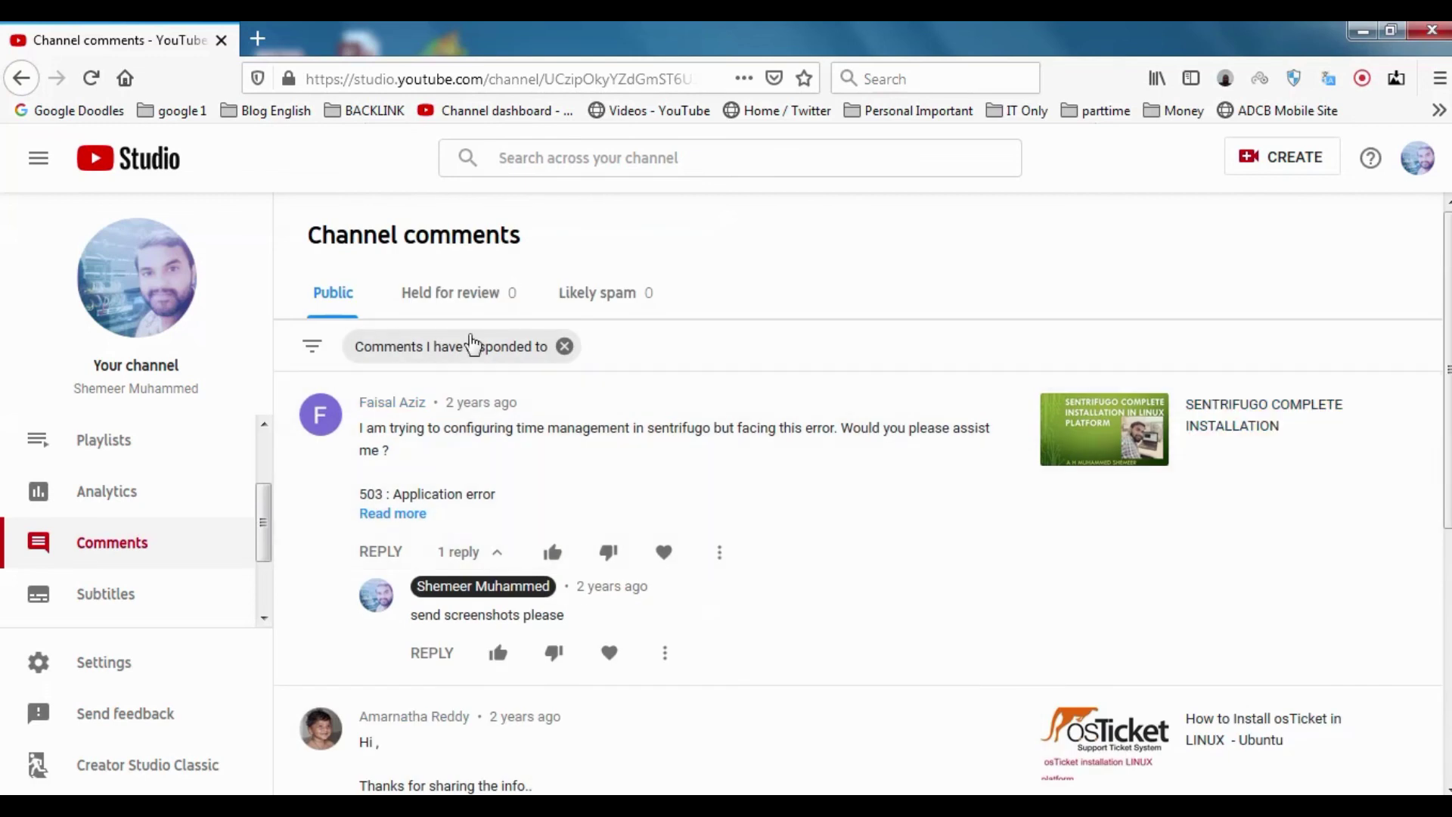
Step: Open Channel subtitles, browse the Drafts, Published and All tabs, and settle on Community
click(145, 600)
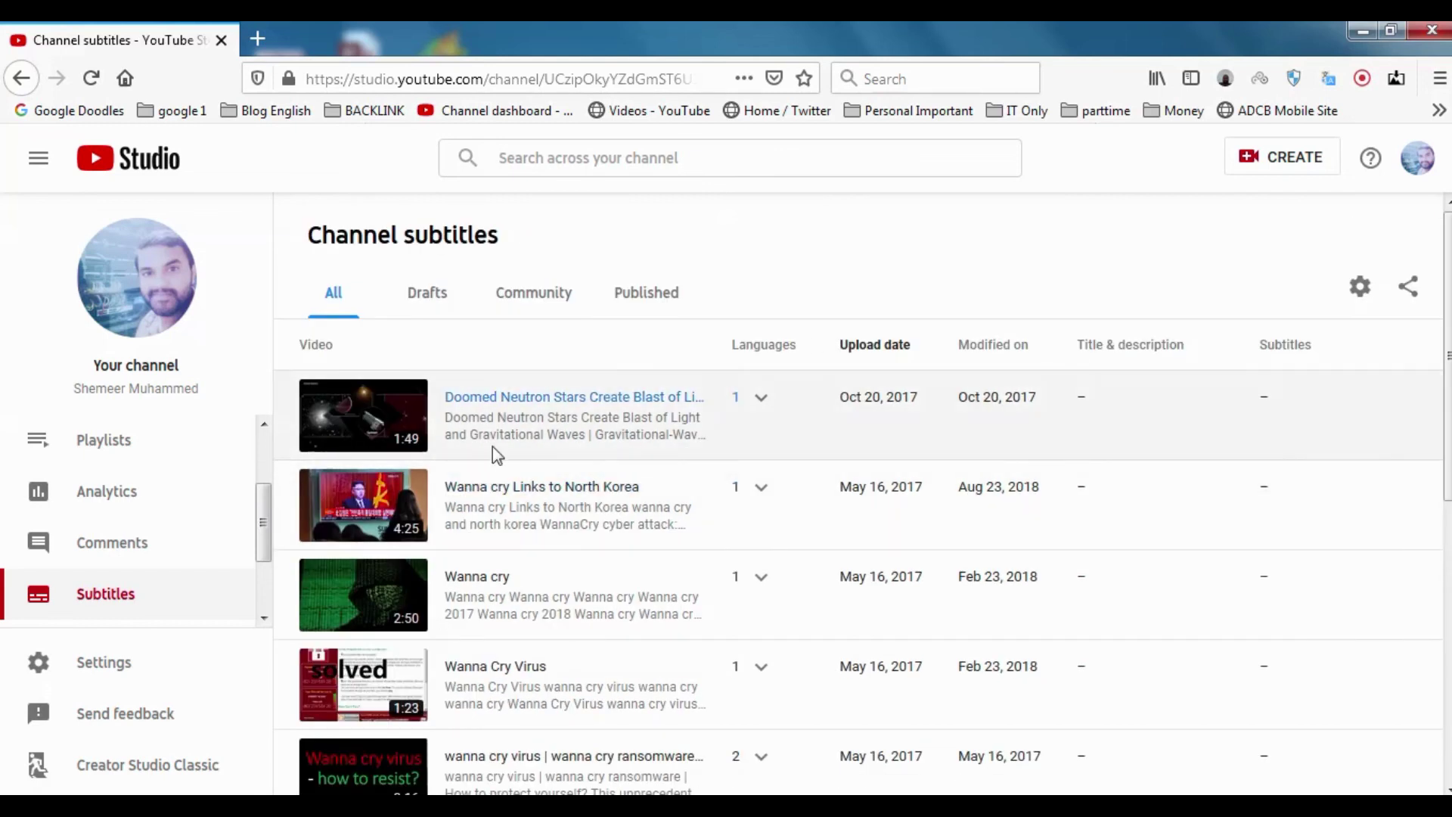
click(422, 297)
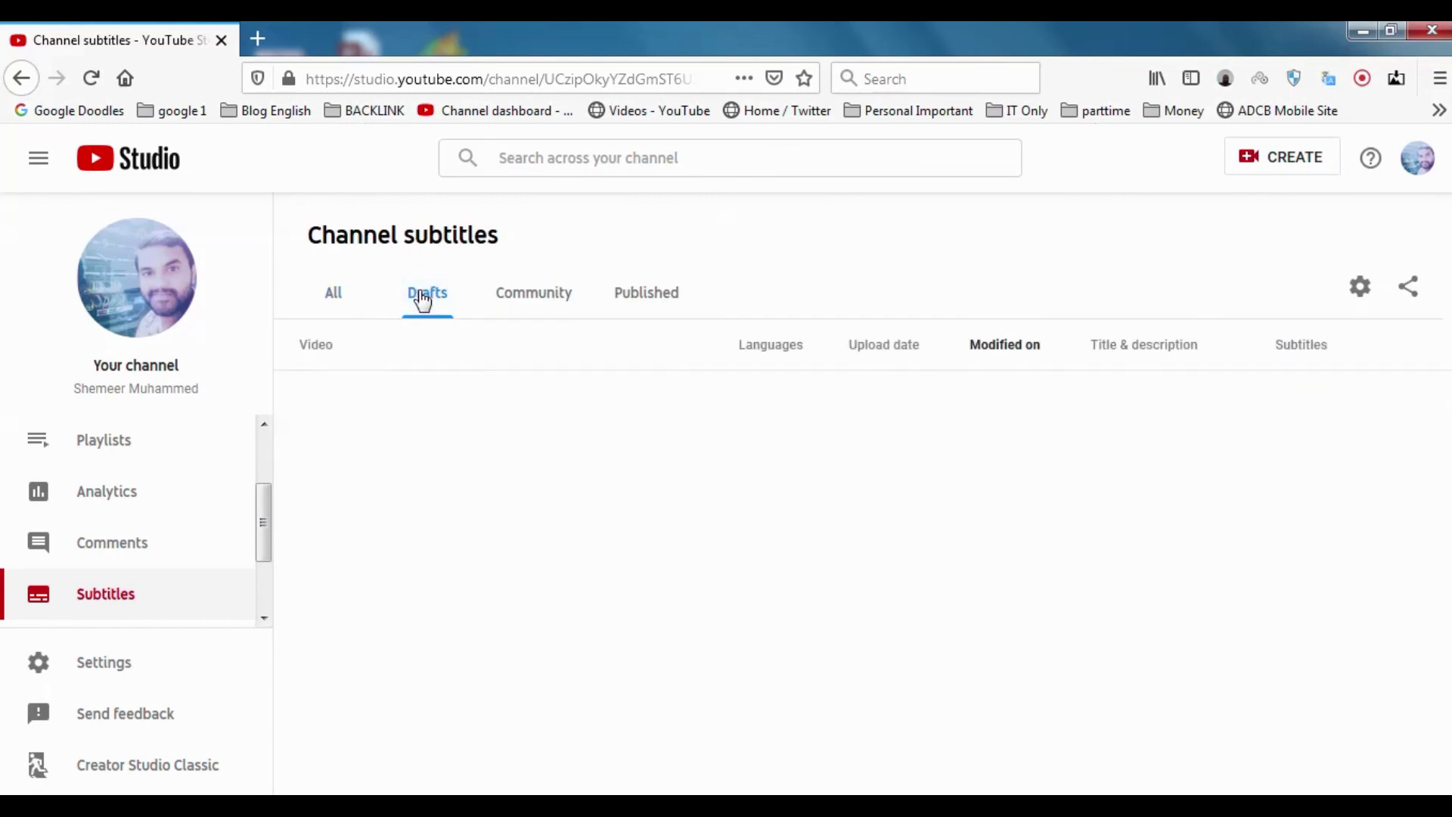
click(565, 303)
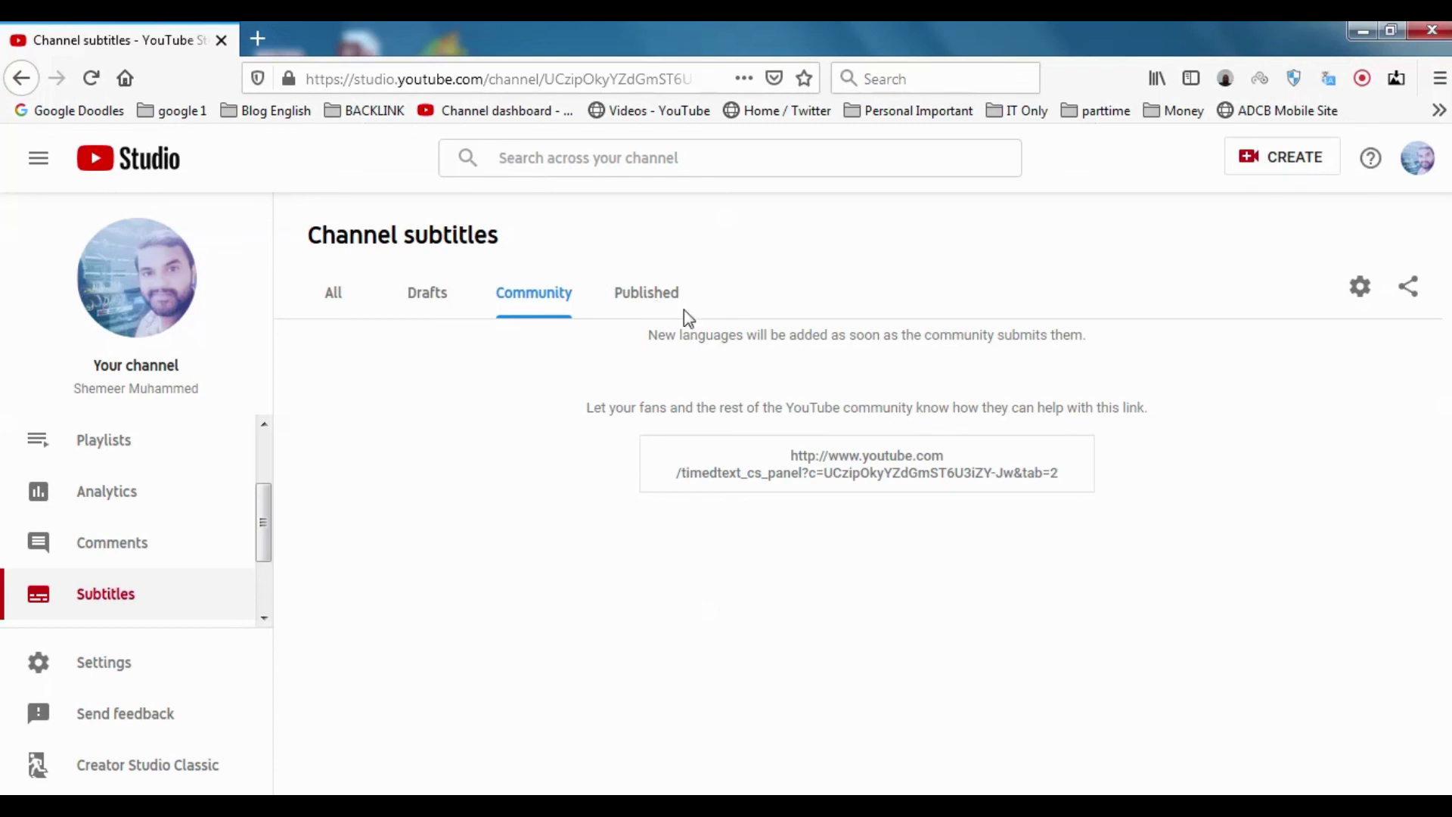
click(643, 302)
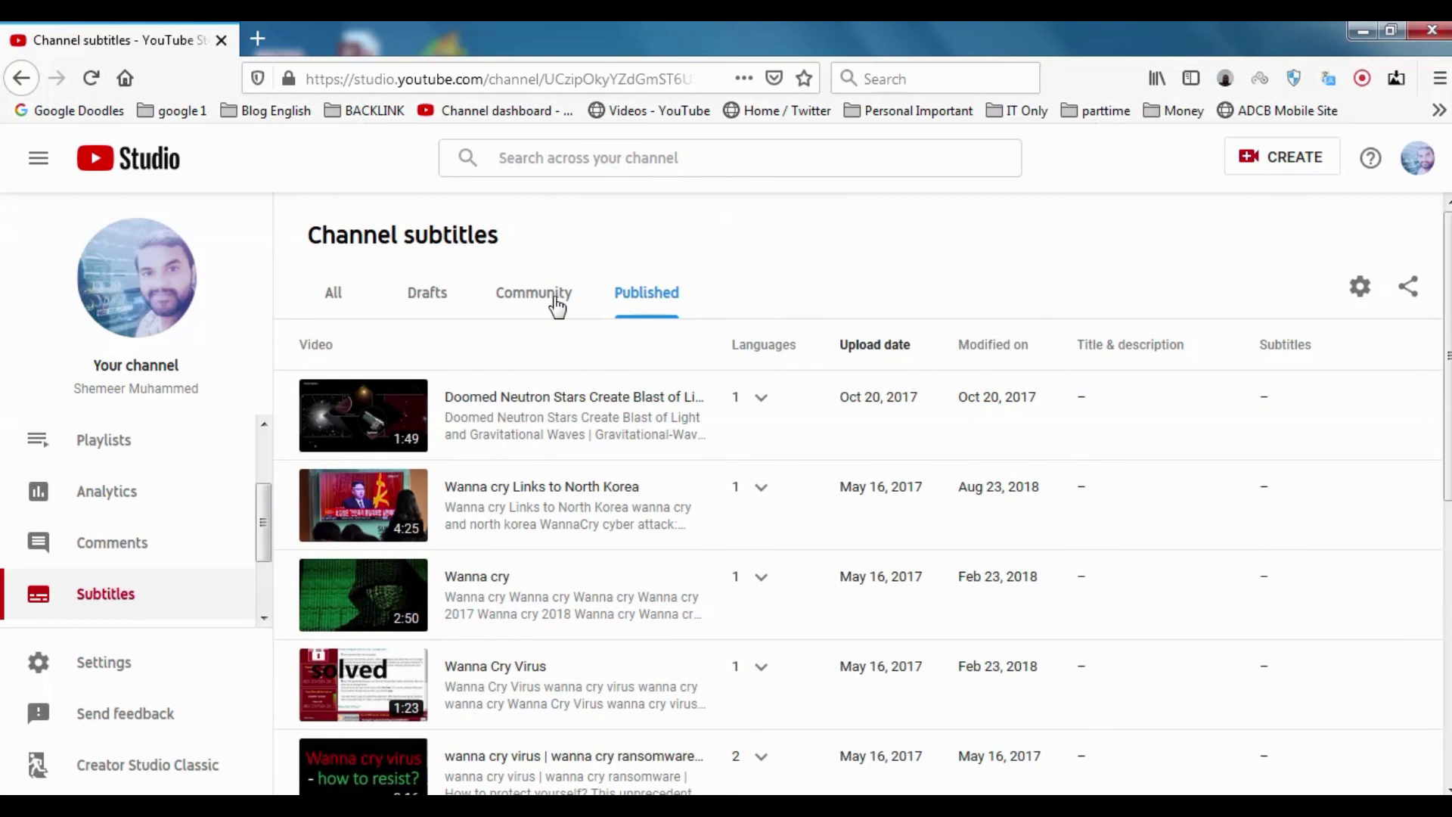
click(554, 304)
click(334, 296)
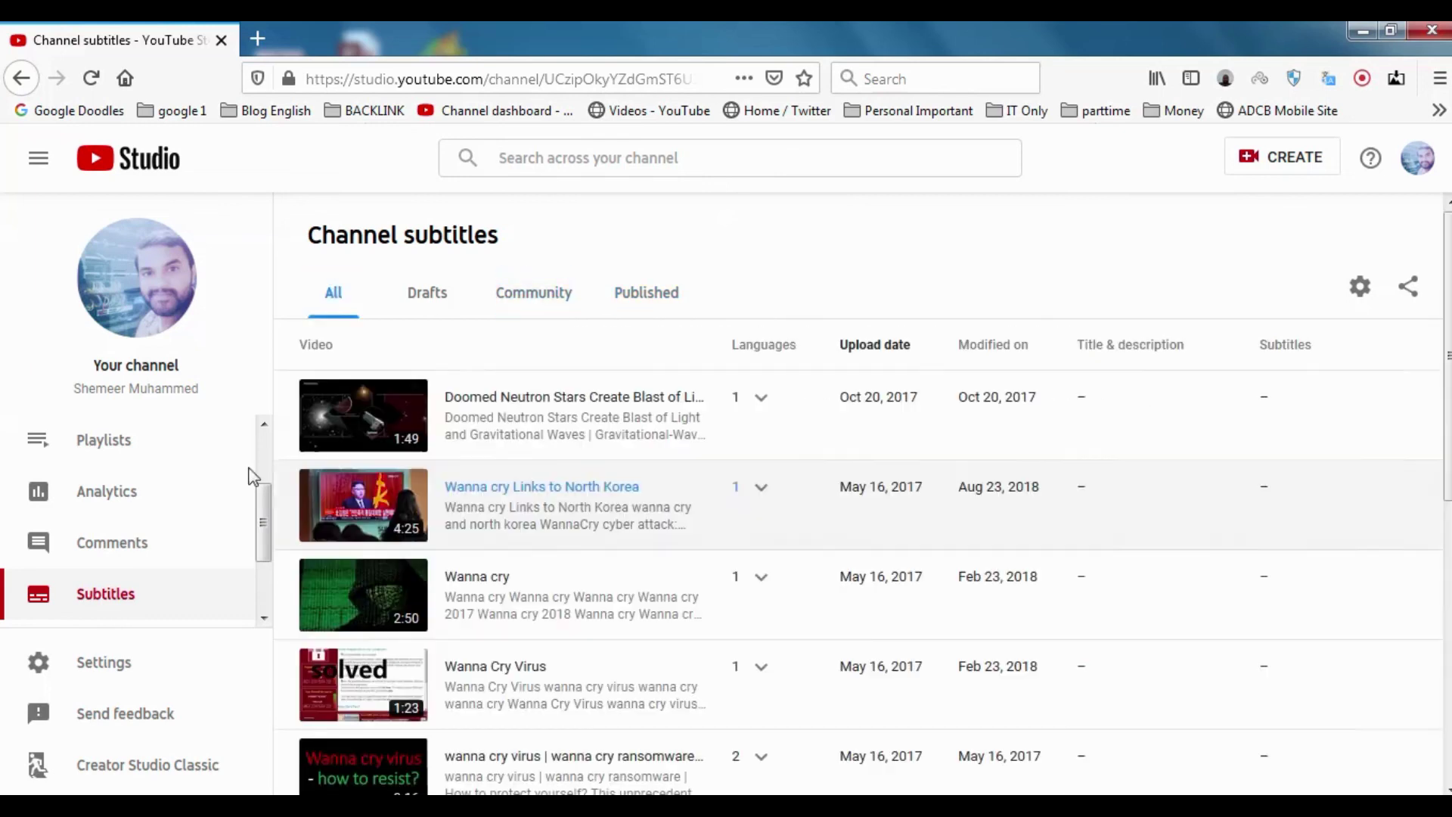
scroll(162, 525, down, 2)
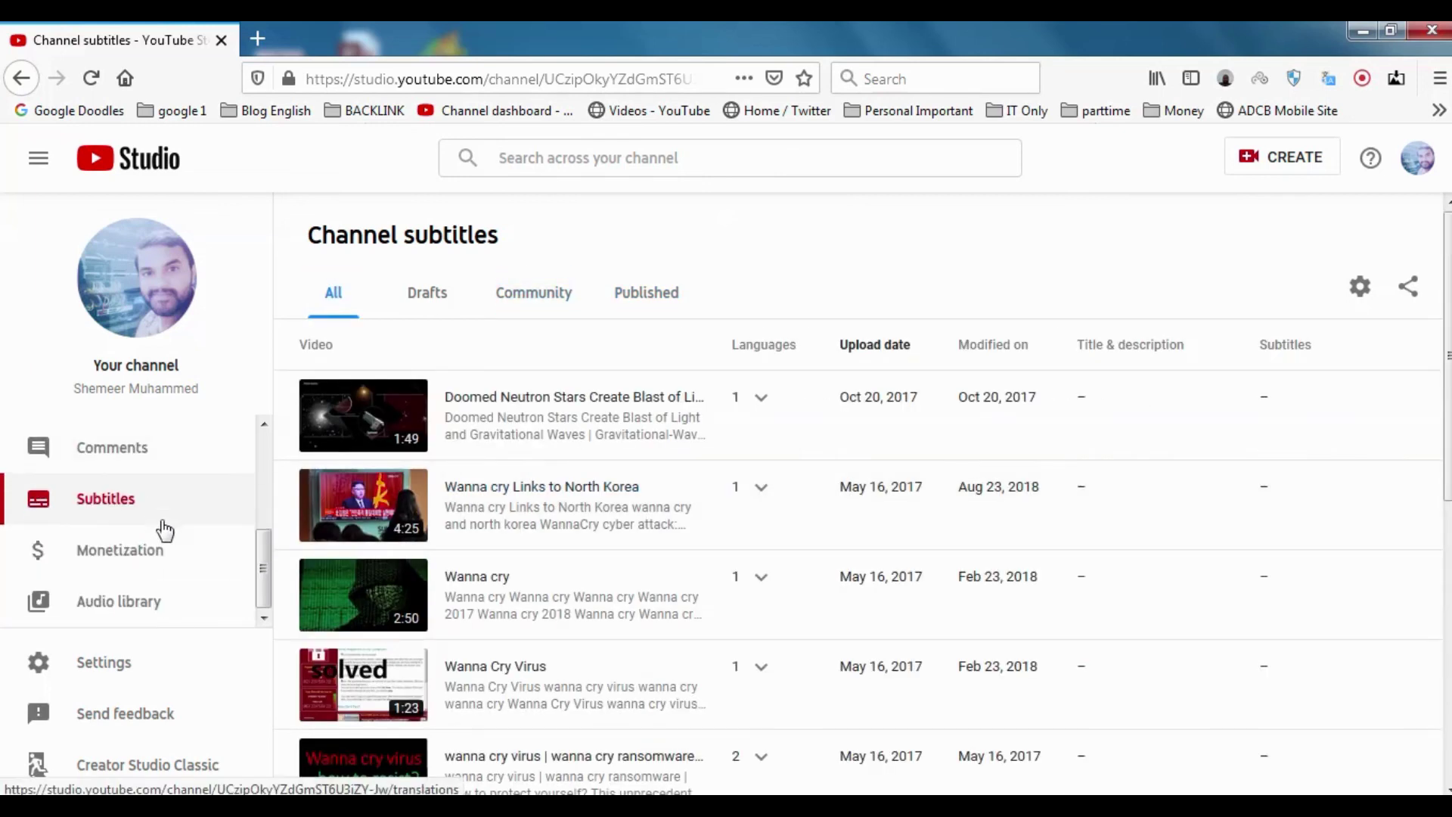
click(558, 297)
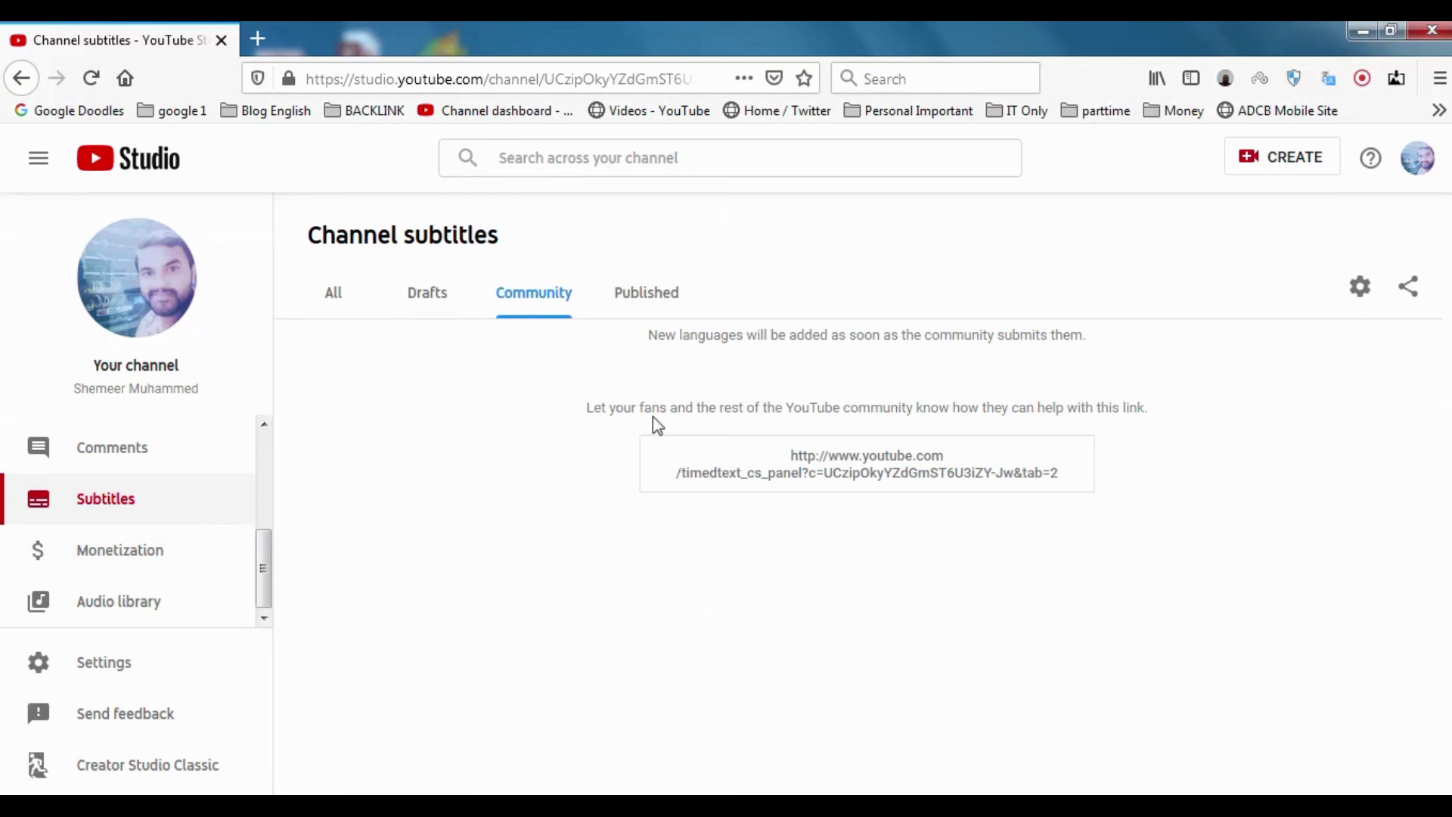
Step: Open the Channel monetization page and scroll through the Partner Program requirements
click(161, 555)
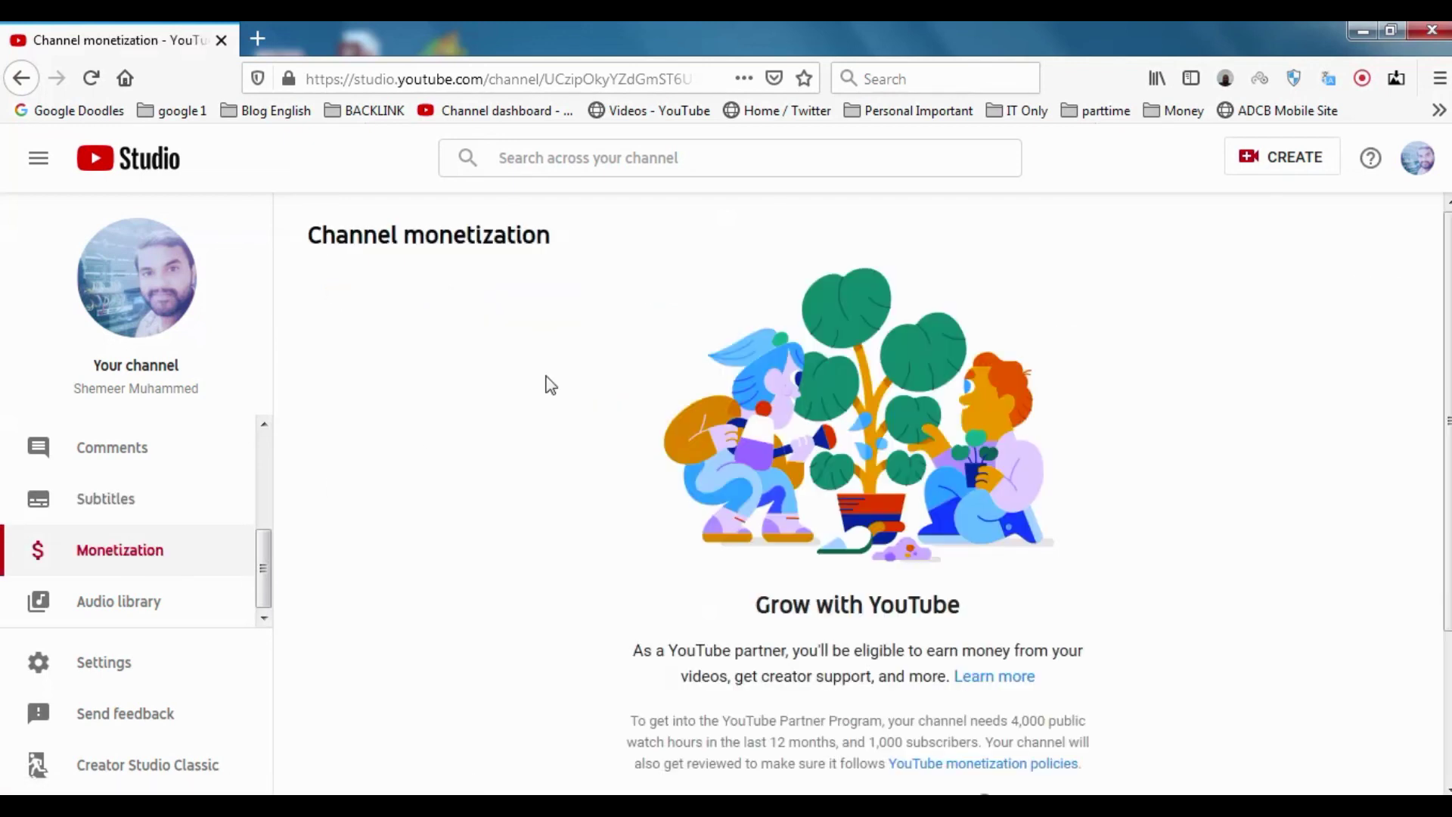
scroll(789, 376, down, 3)
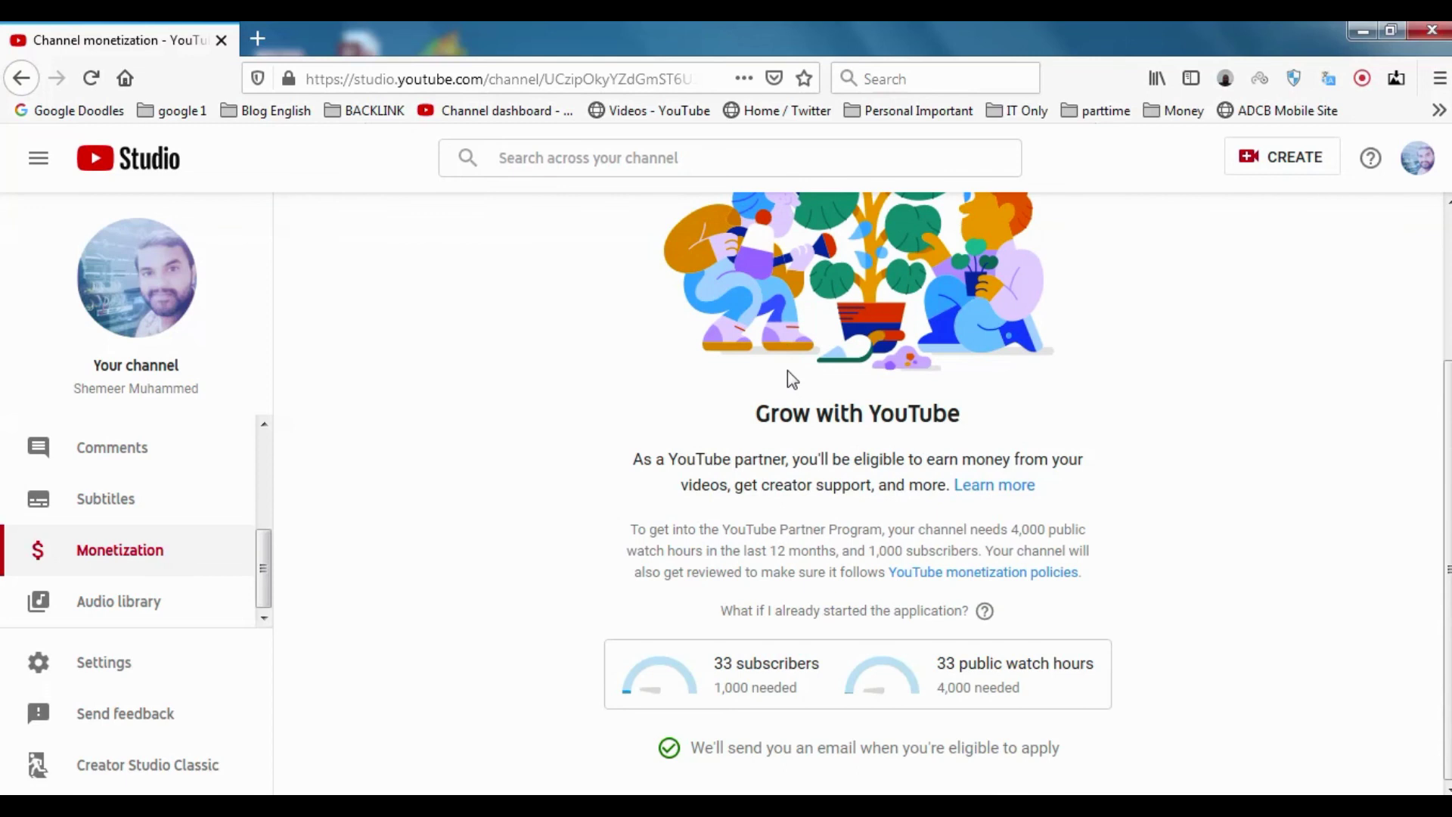
scroll(788, 370, up, 3)
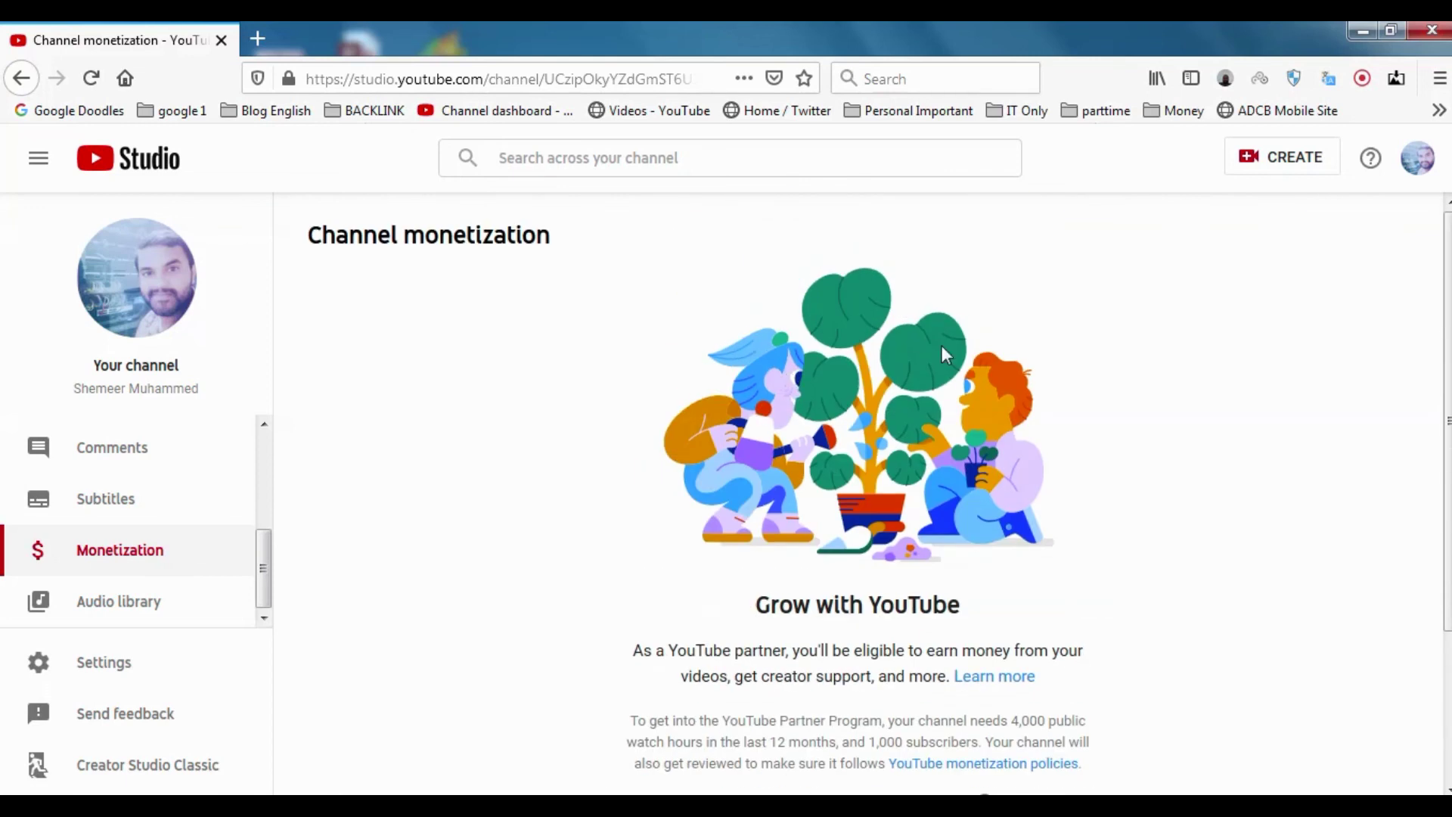
scroll(941, 346, down, 4)
scroll(1054, 457, up, 4)
scroll(970, 415, down, 3)
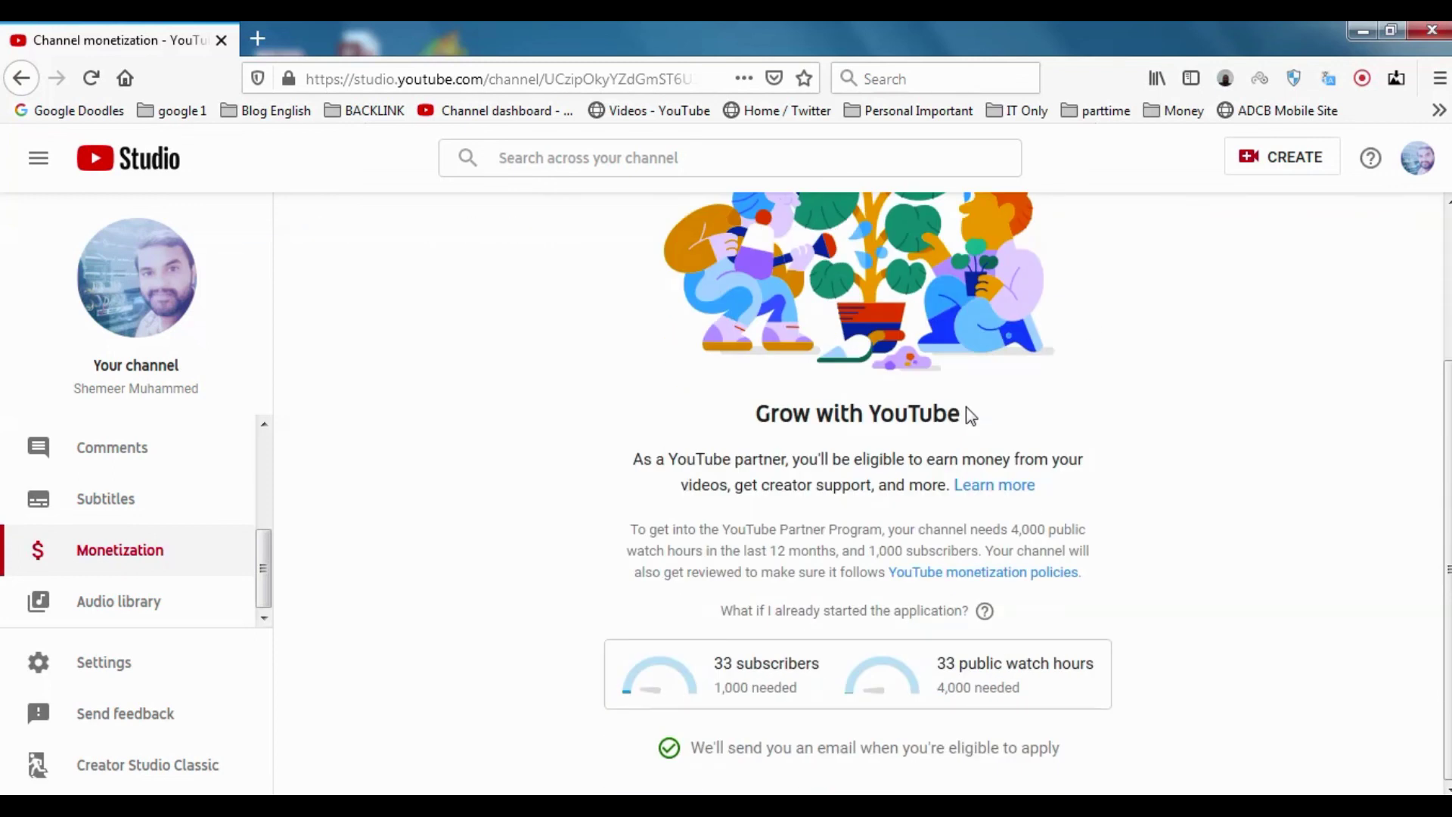
Step: Highlight the 33 of 1,000 subscribers and 33 of 4,000 watch hours figures
drag(714, 664, 706, 694)
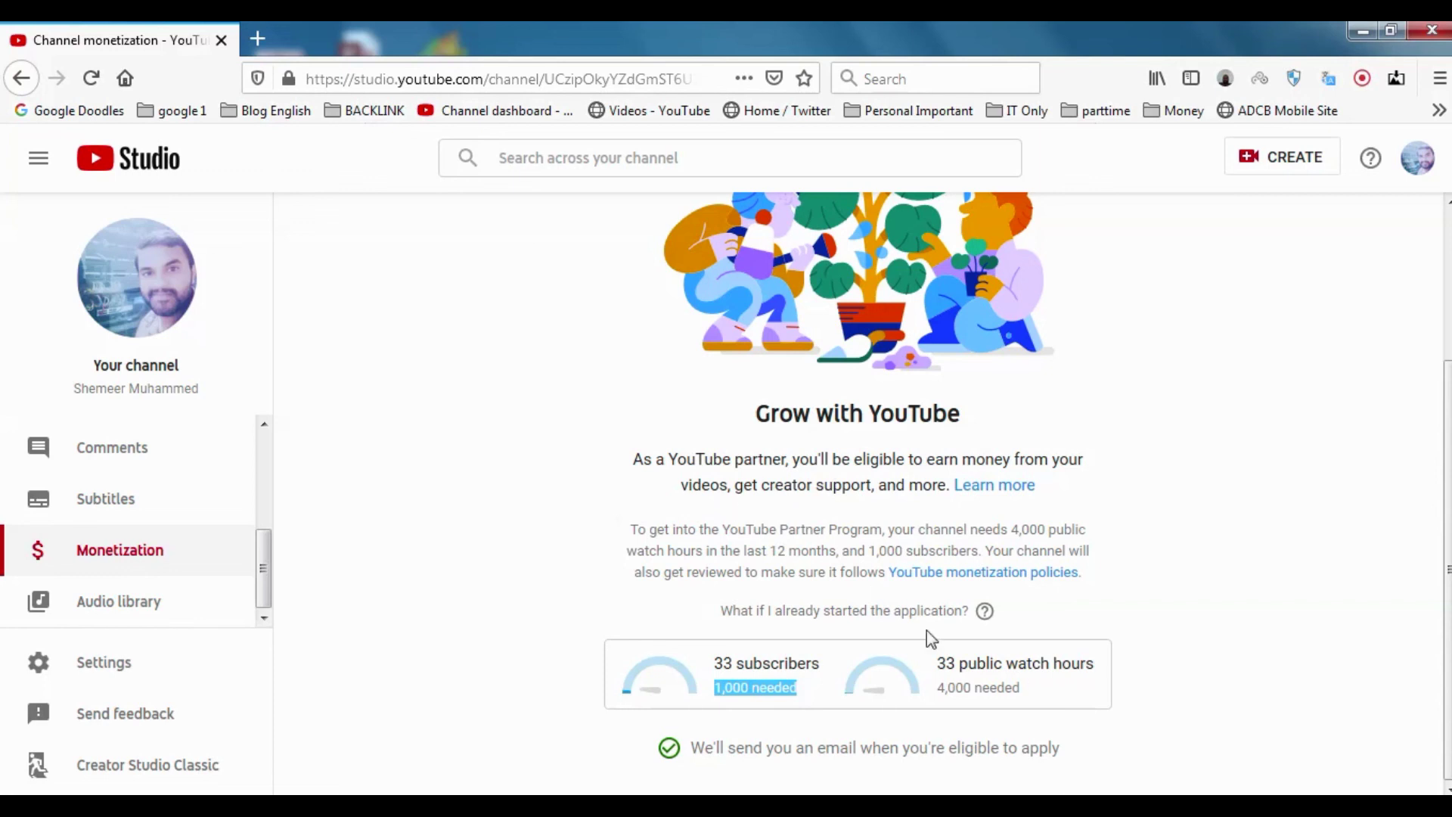
mouse_move(936, 663)
mouse_down()
mouse_move(1009, 686)
mouse_move(1105, 664)
mouse_move(1036, 697)
mouse_move(938, 690)
mouse_up()
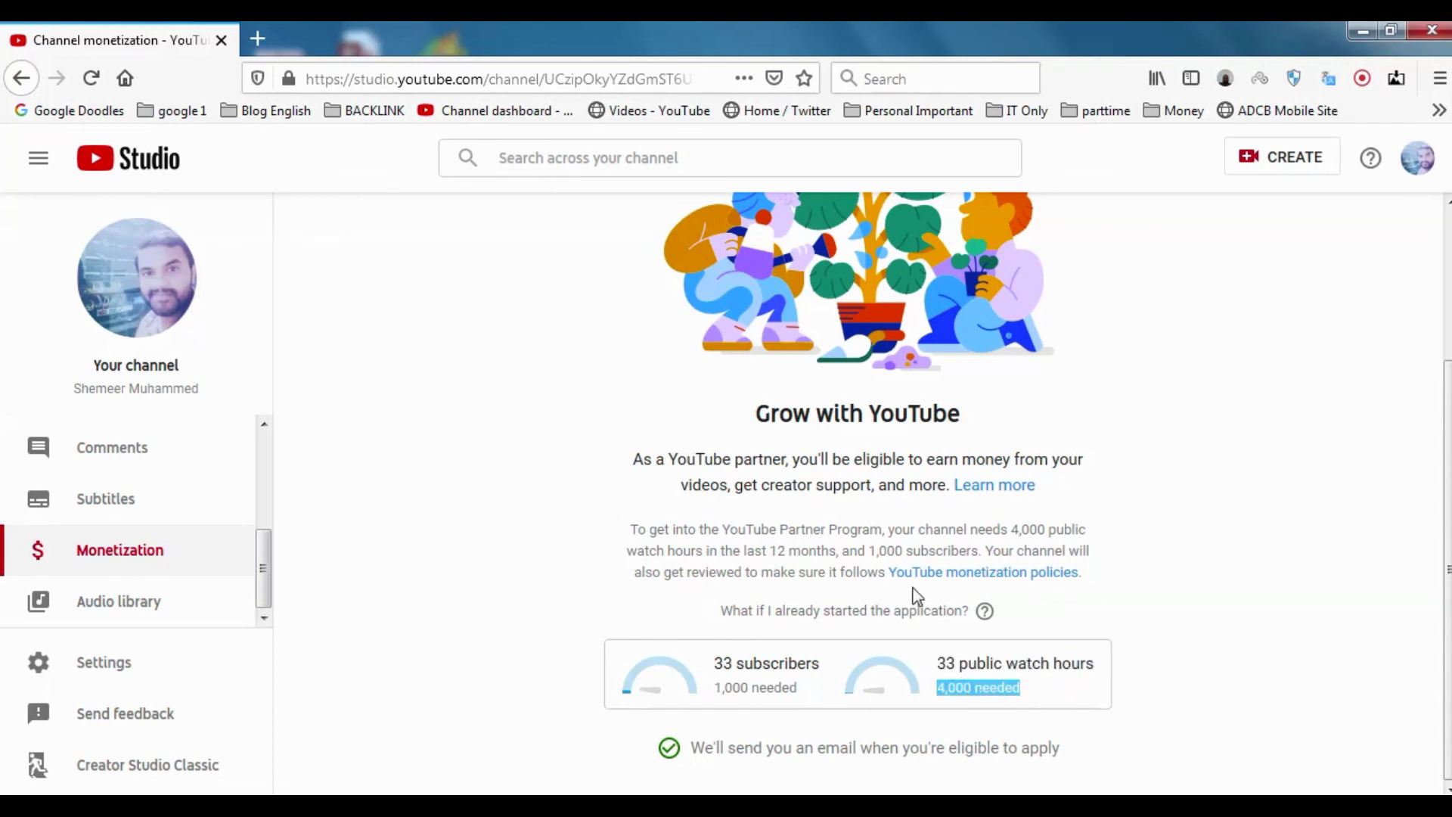
scroll(1005, 492, up, 3)
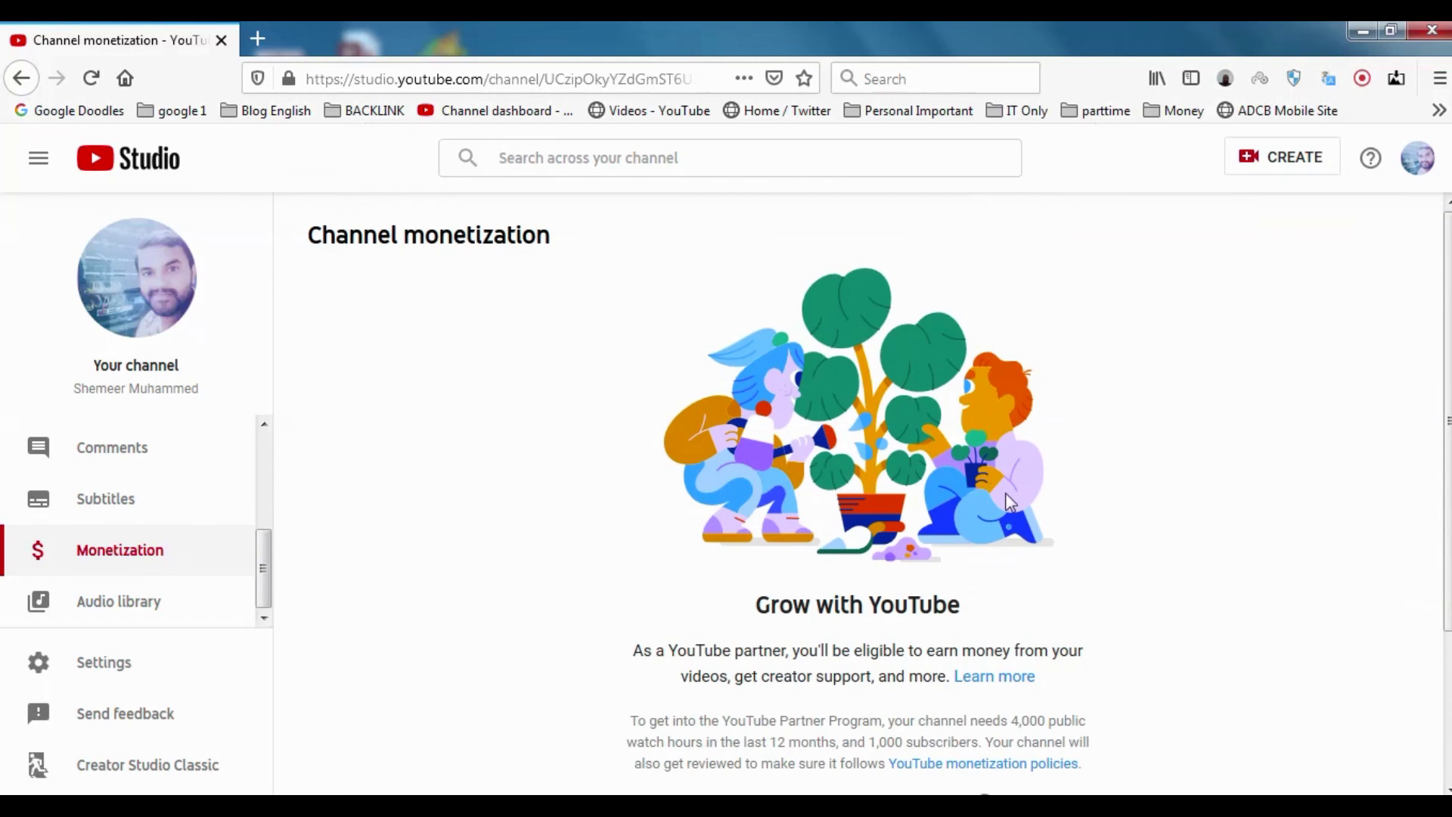
scroll(990, 496, down, 3)
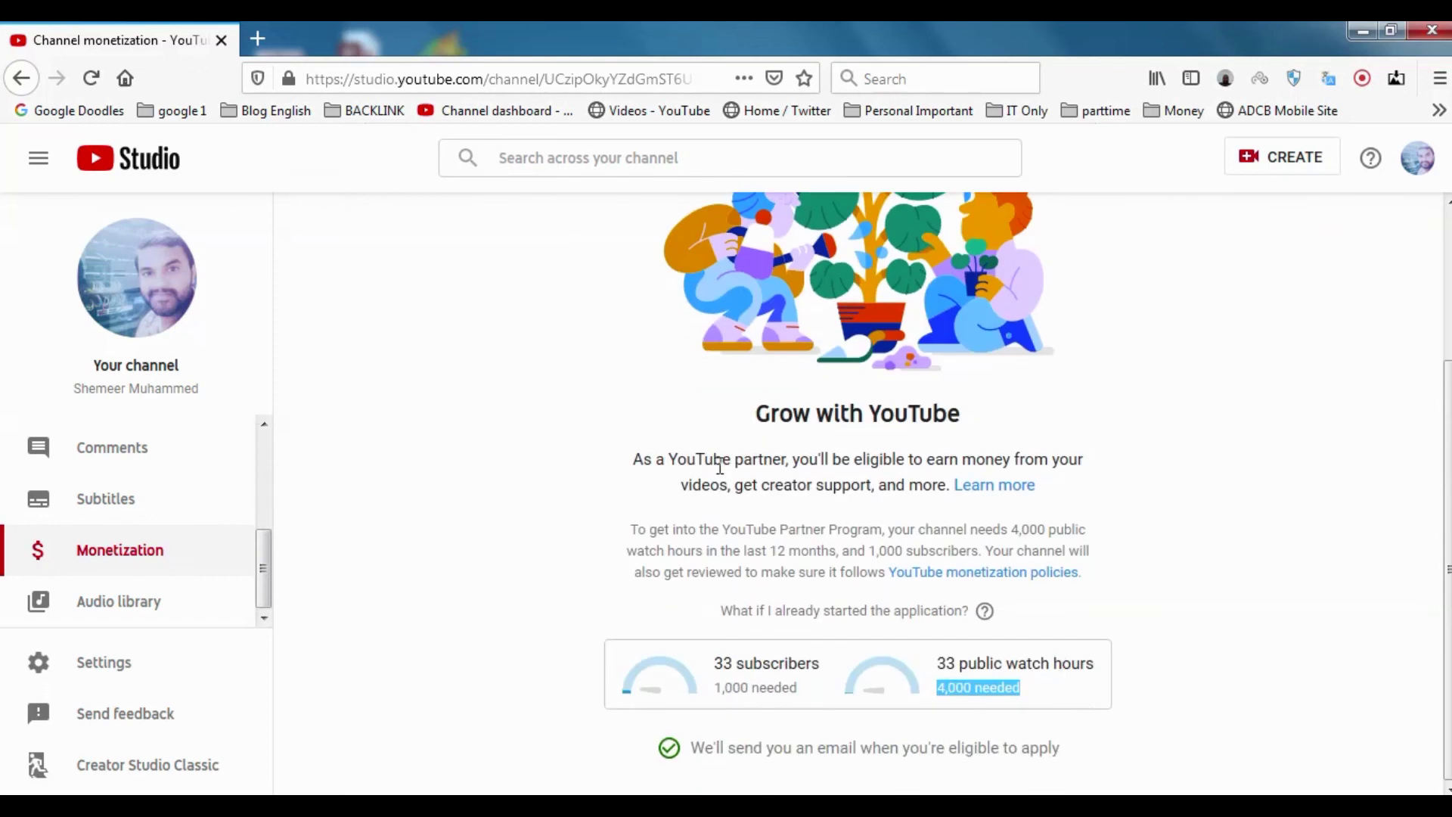
scroll(720, 466, up, 1)
scroll(720, 465, up, 2)
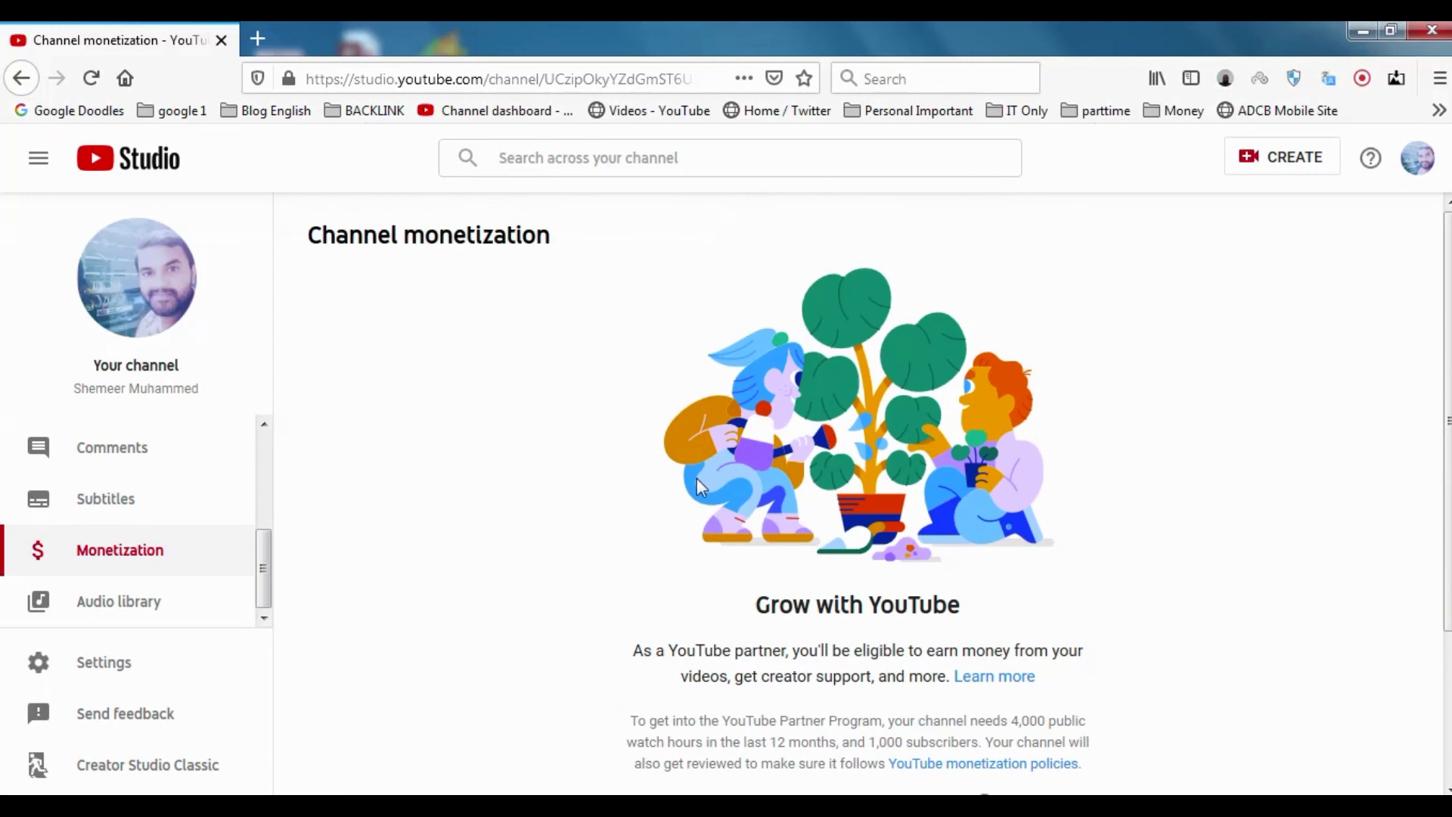
scroll(696, 478, down, 3)
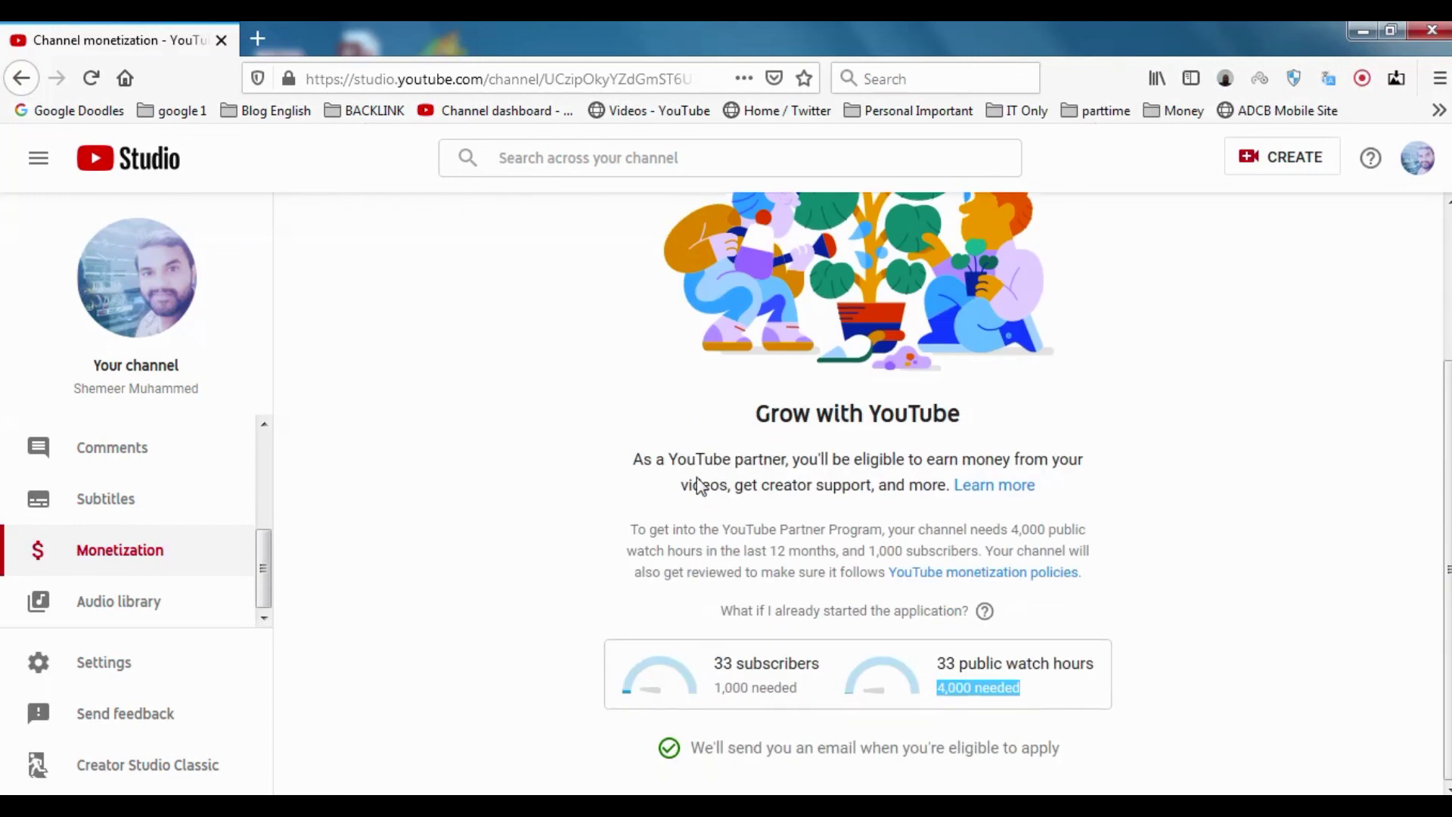
Step: Open the Audio library in a new tab and scroll through its track list
click(149, 605)
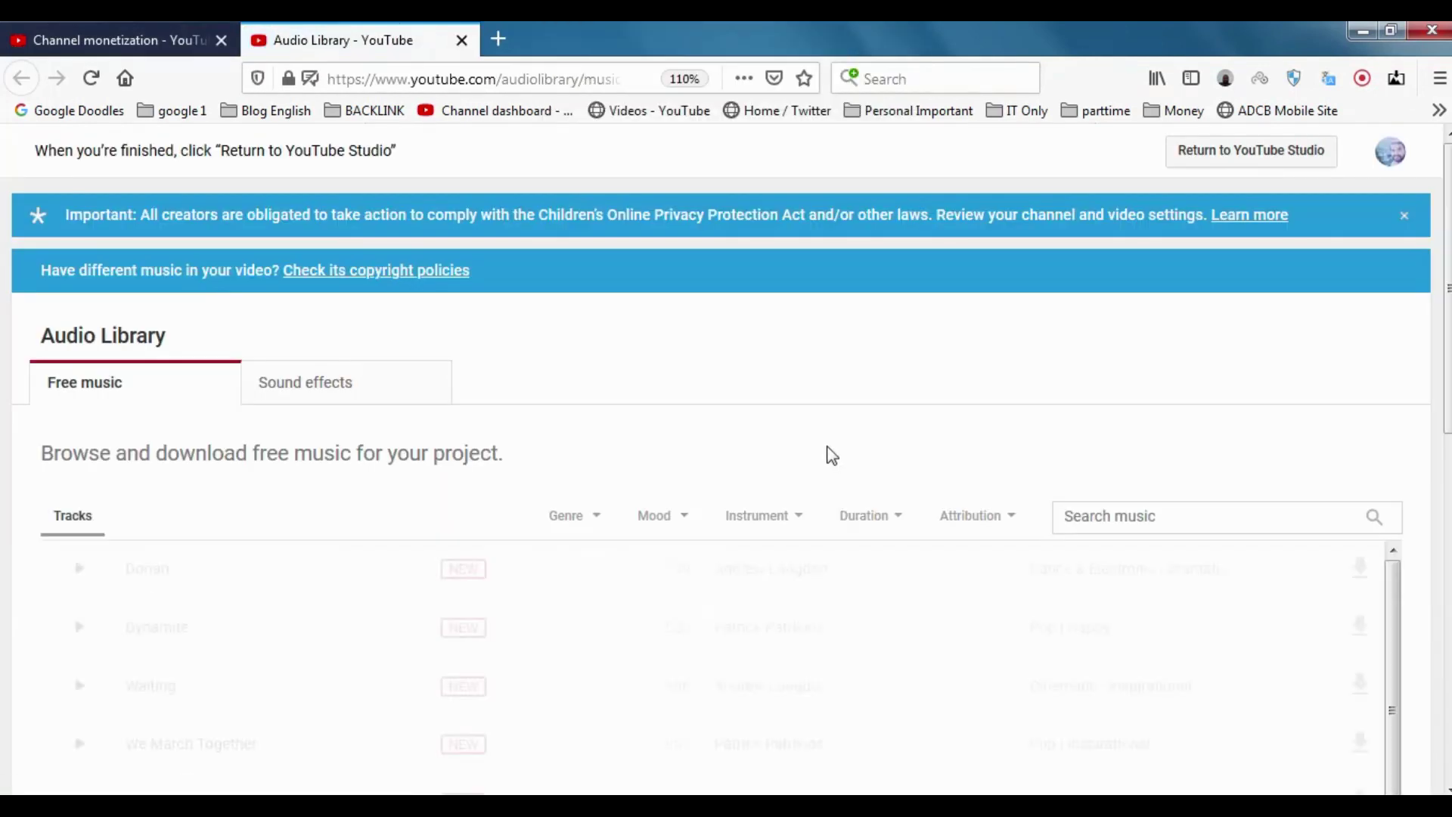
scroll(502, 312, down, 5)
scroll(318, 568, down, 3)
scroll(1047, 542, up, 3)
scroll(1047, 541, down, 5)
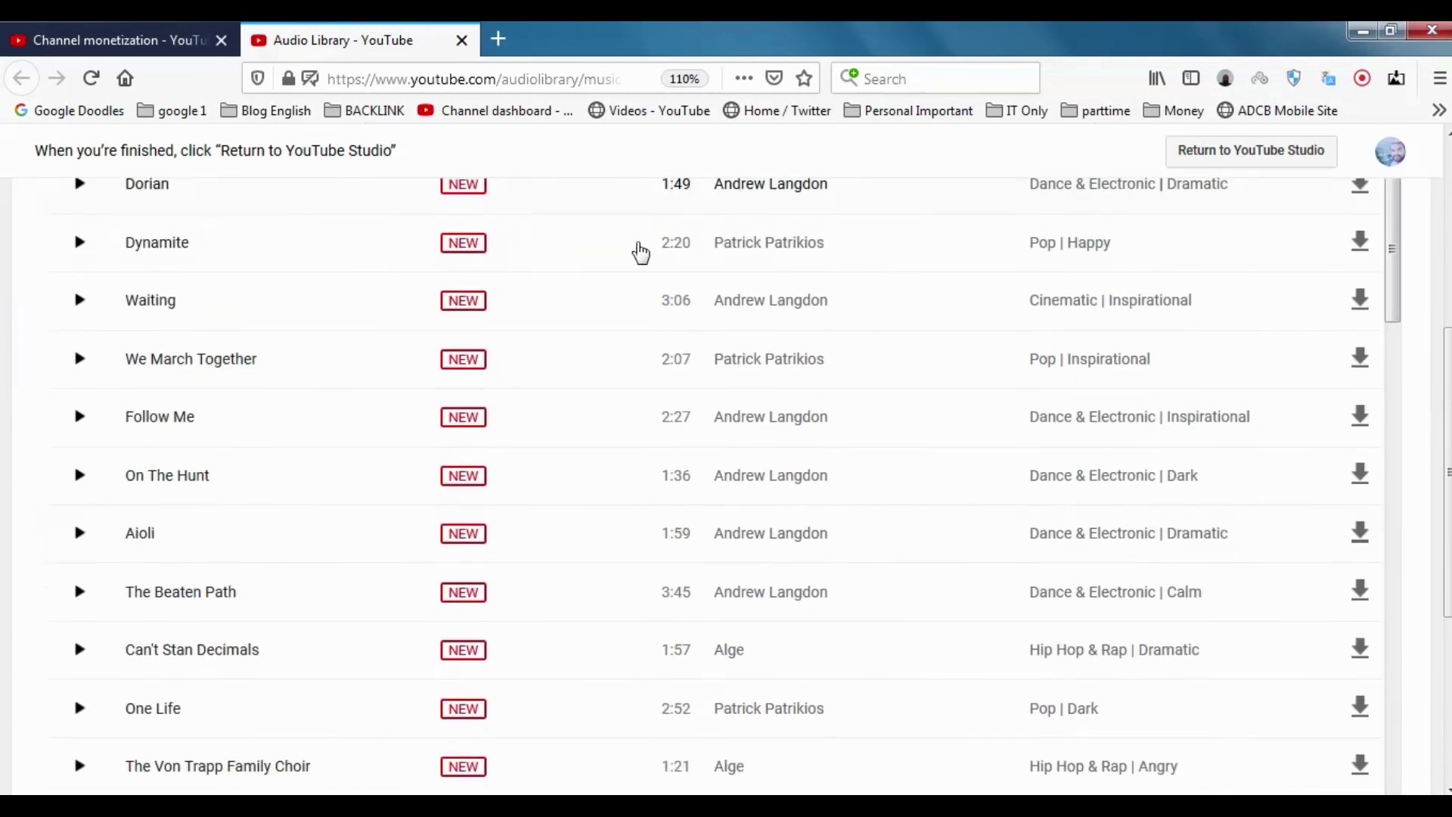
scroll(652, 283, up, 2)
Step: Look at the Genre list, then filter the tracks to the Calm mood
click(600, 264)
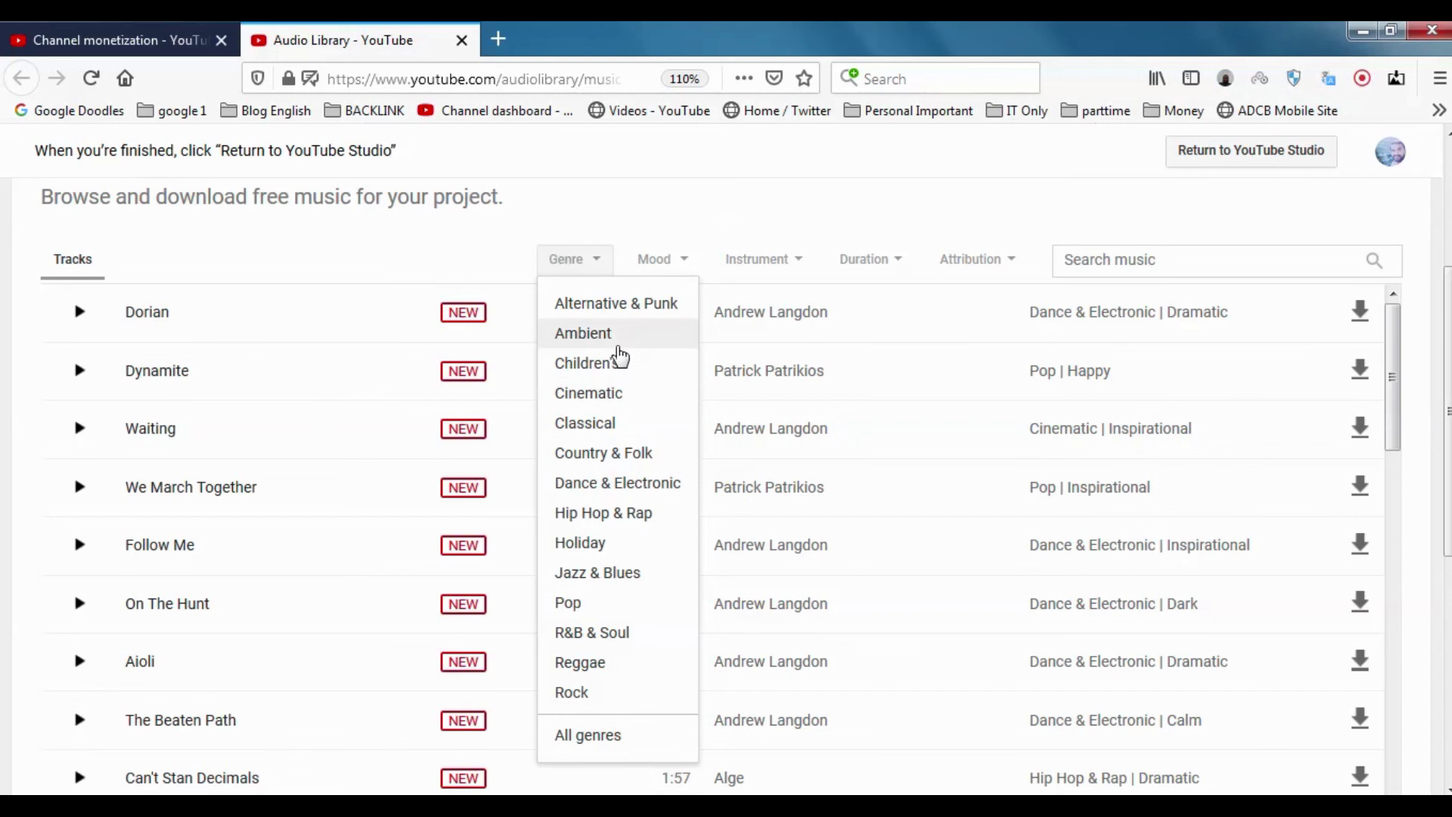
click(663, 259)
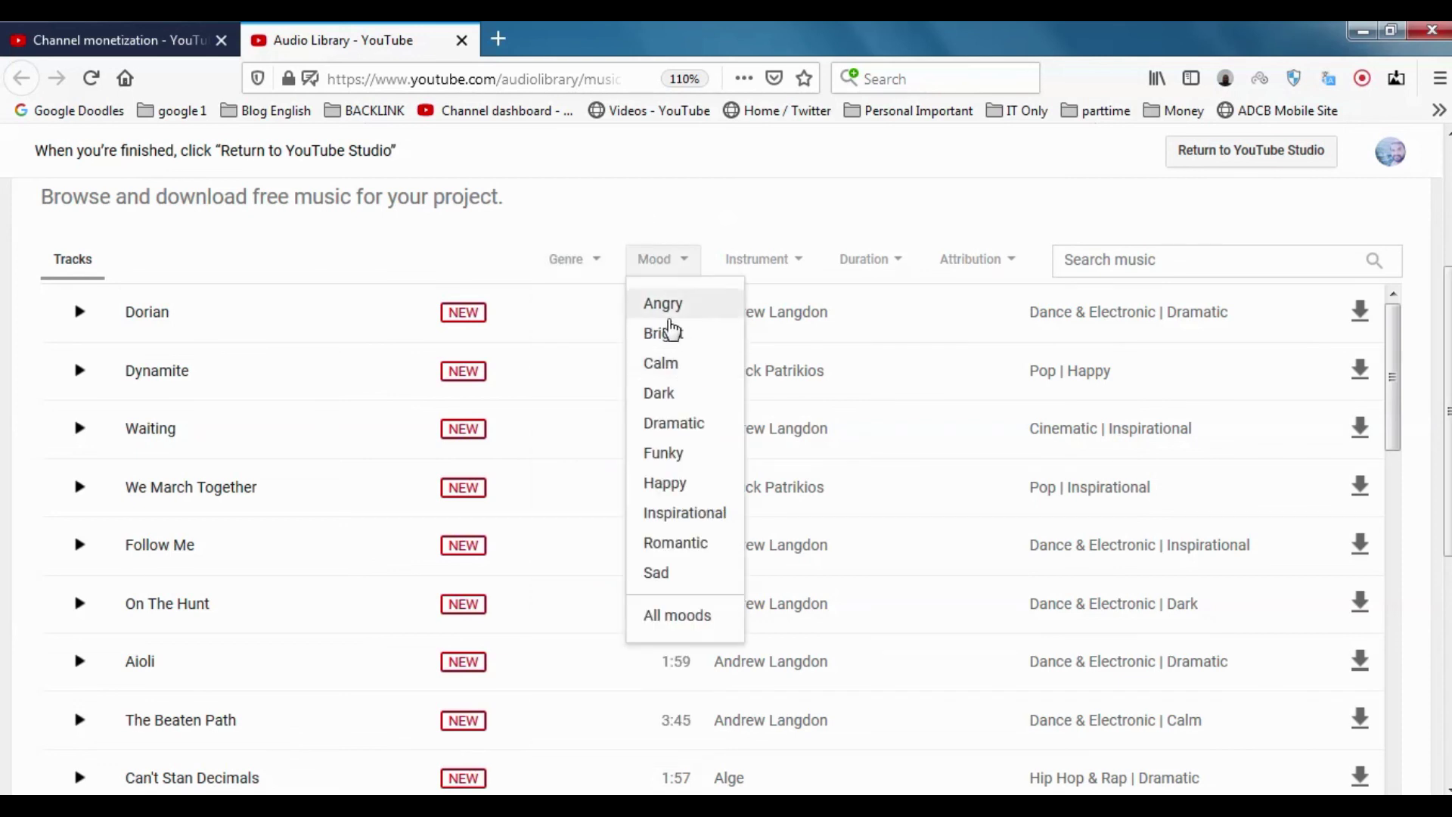
click(682, 369)
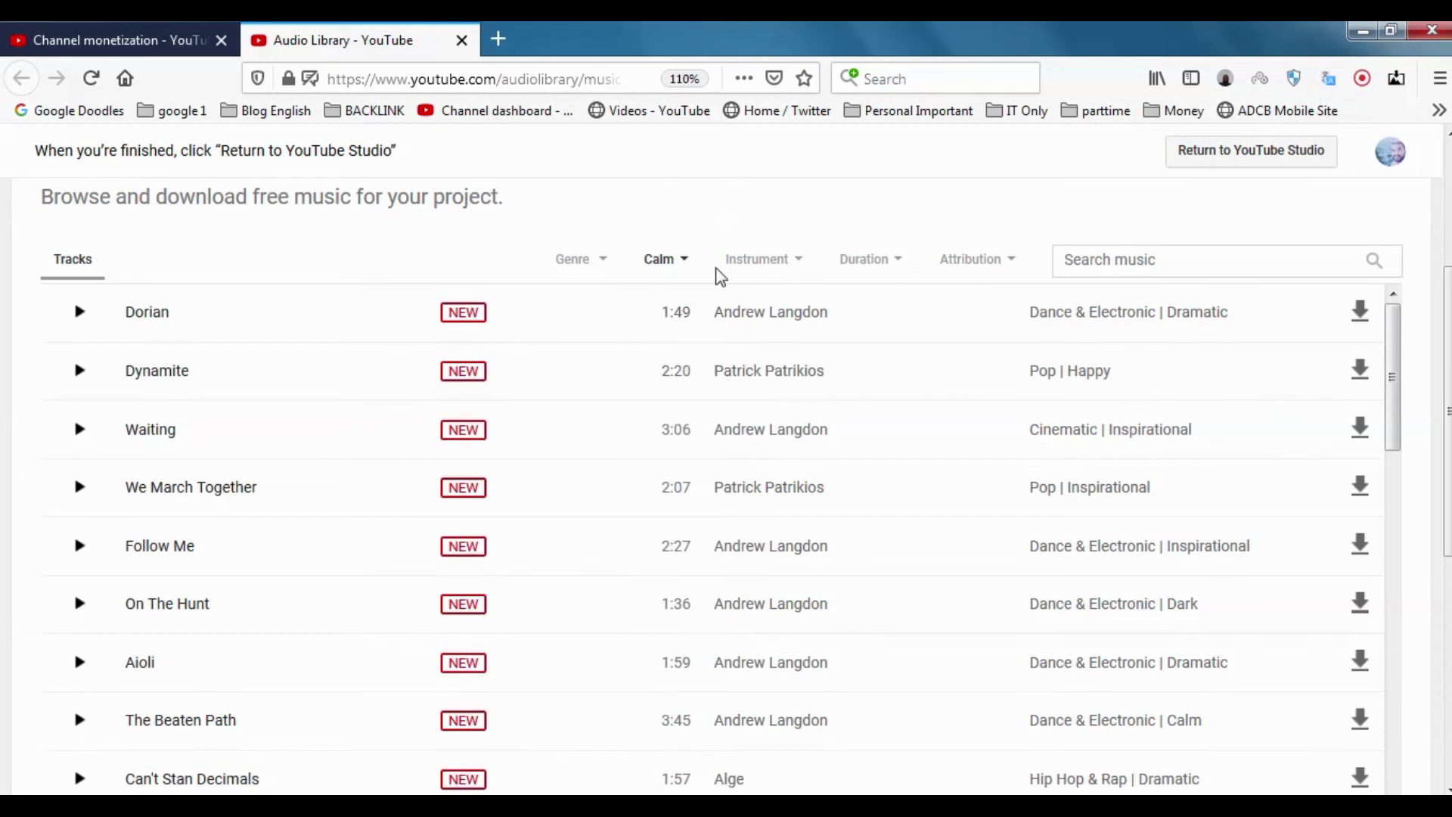
Step: Review the Instrument, Duration and Attribution filter options without changing them
click(771, 258)
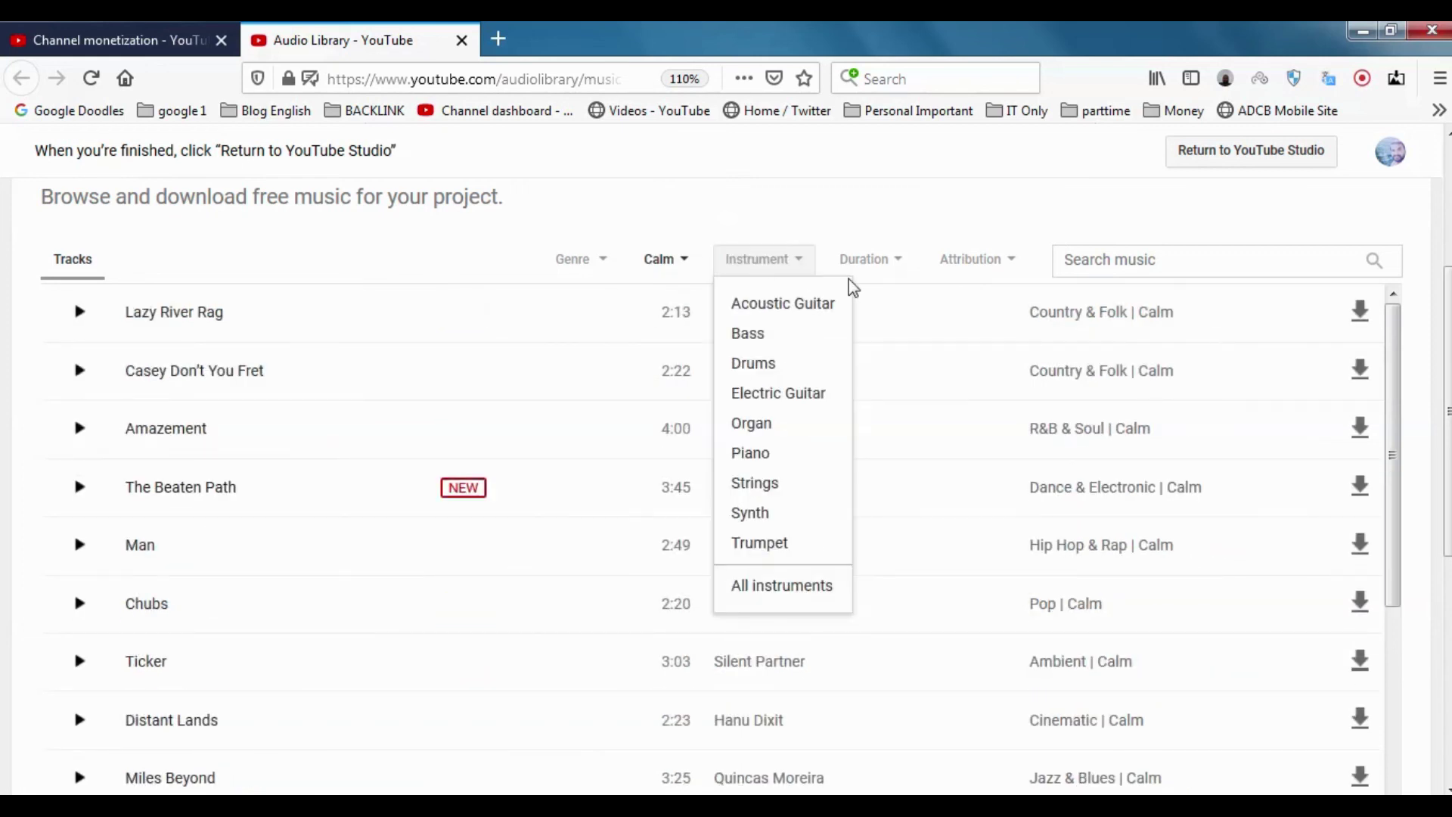
click(881, 261)
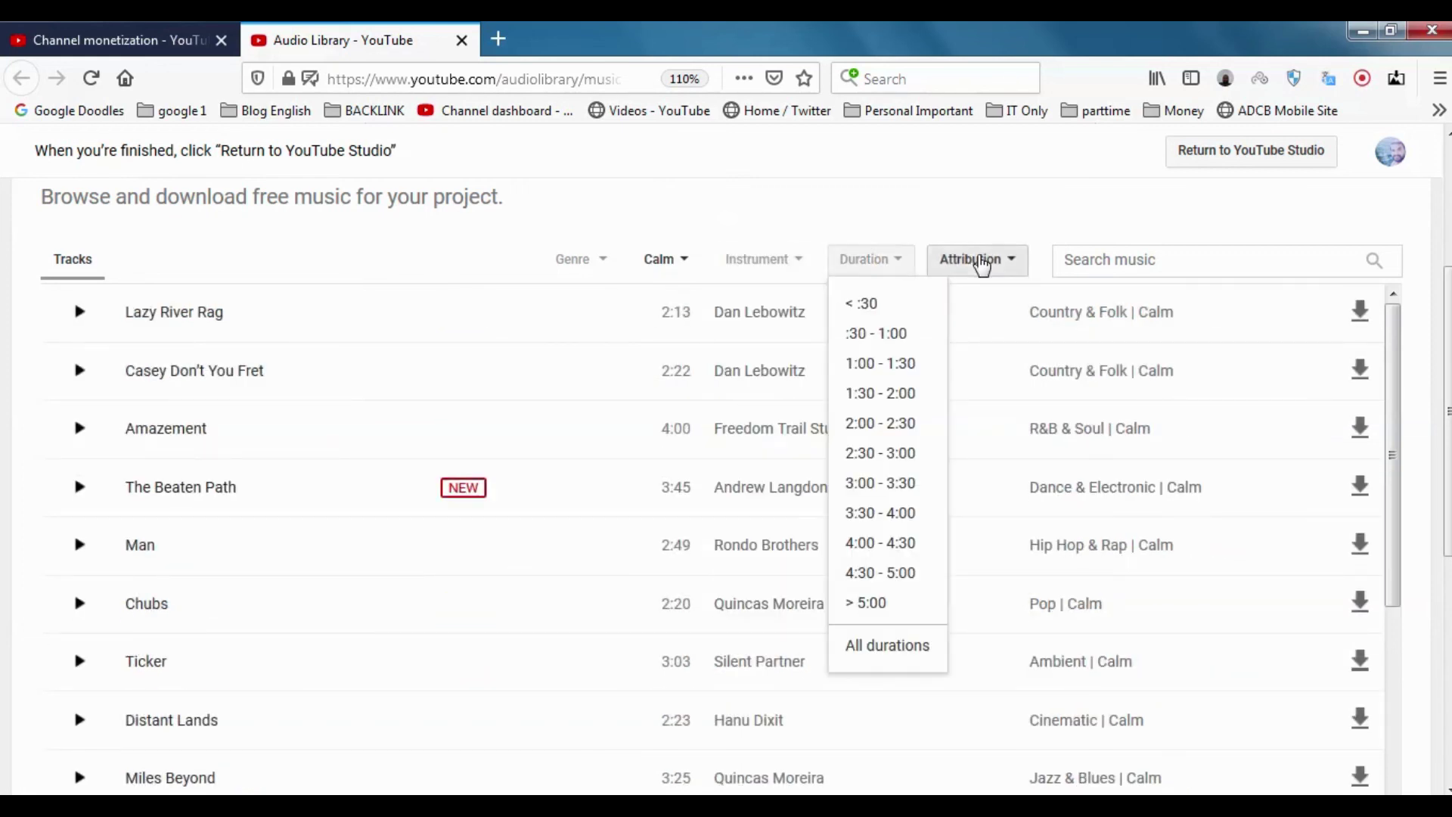
click(980, 261)
click(988, 231)
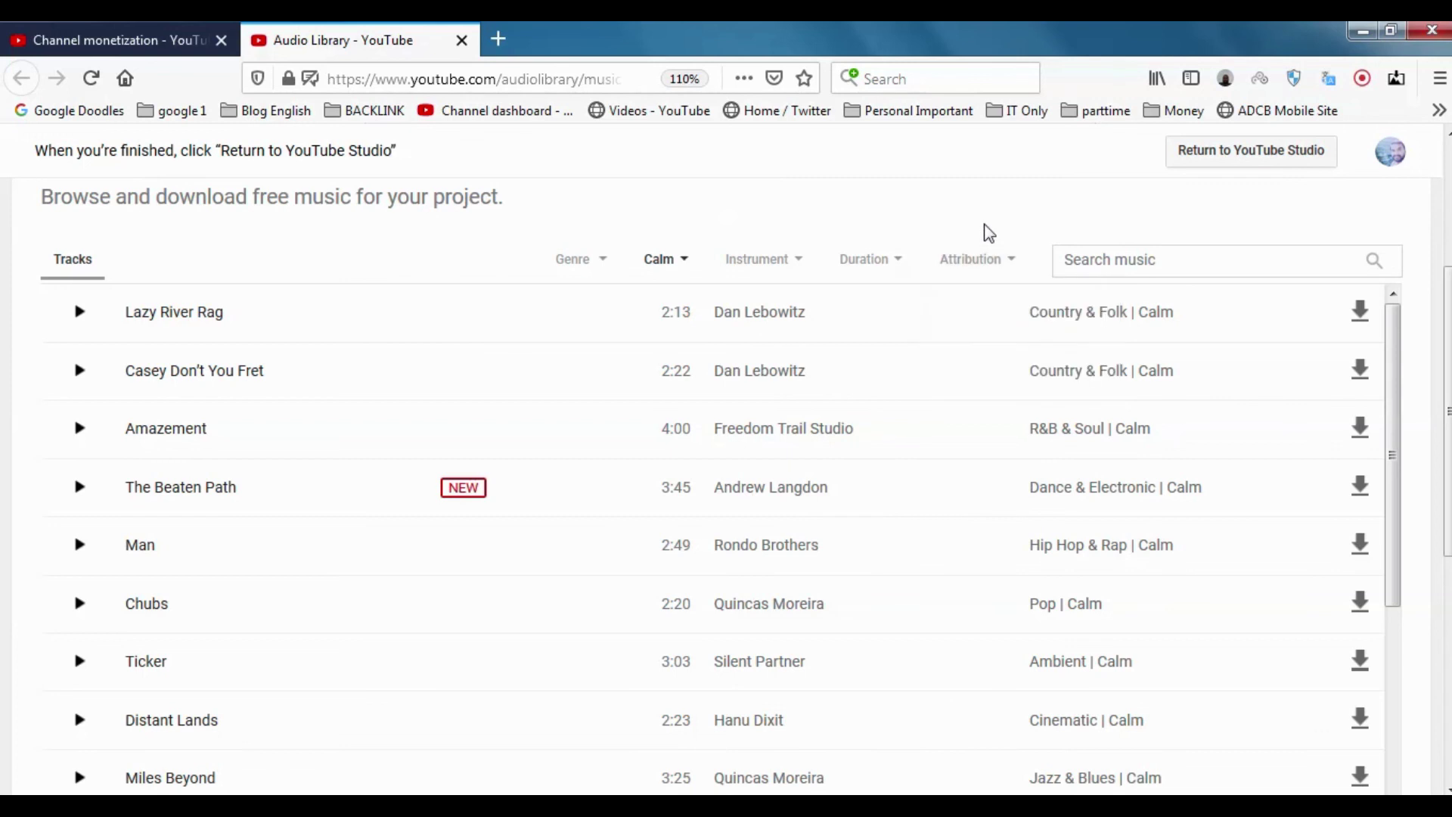
click(991, 264)
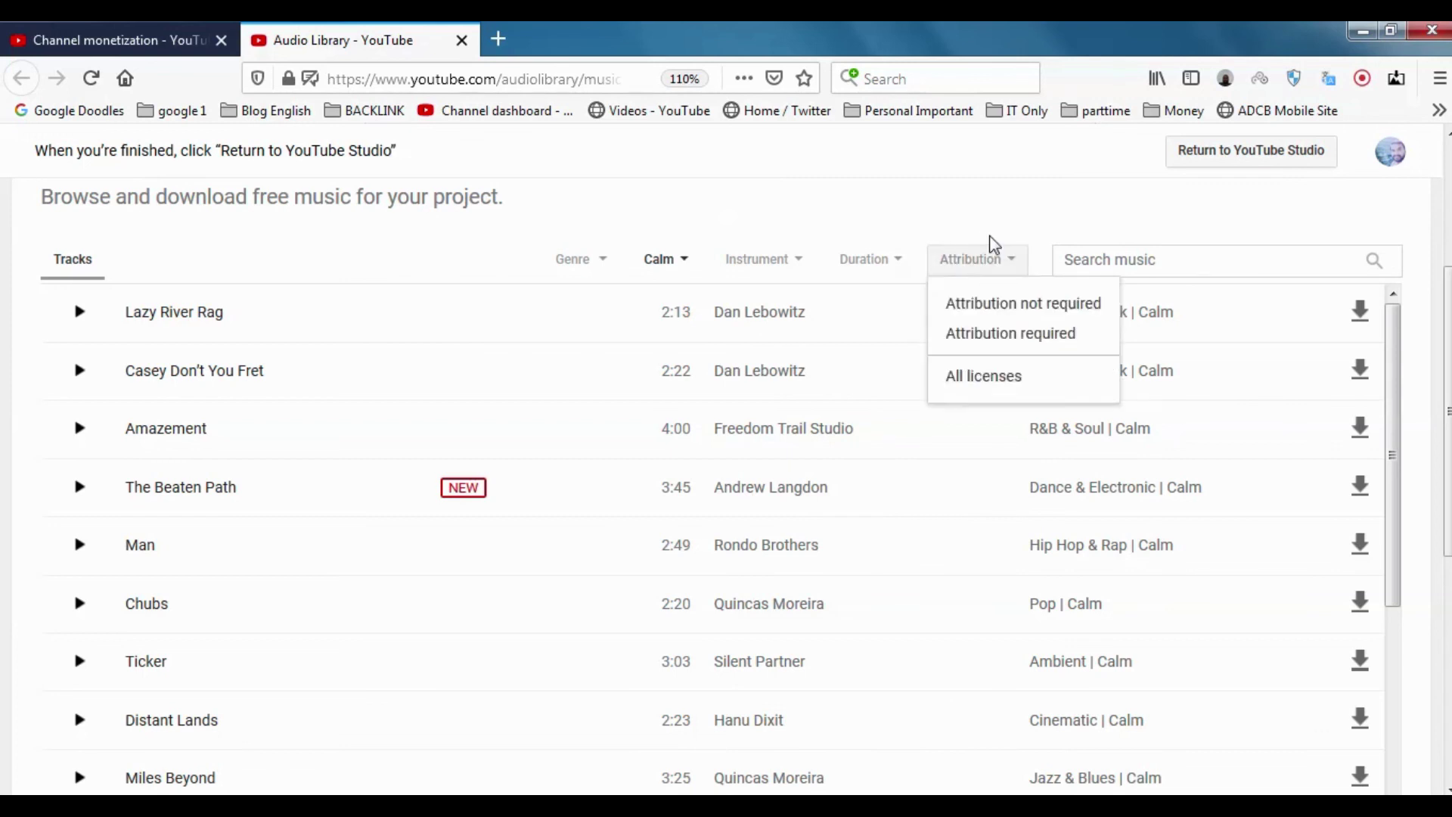
click(991, 240)
scroll(502, 366, down, 5)
scroll(573, 511, up, 5)
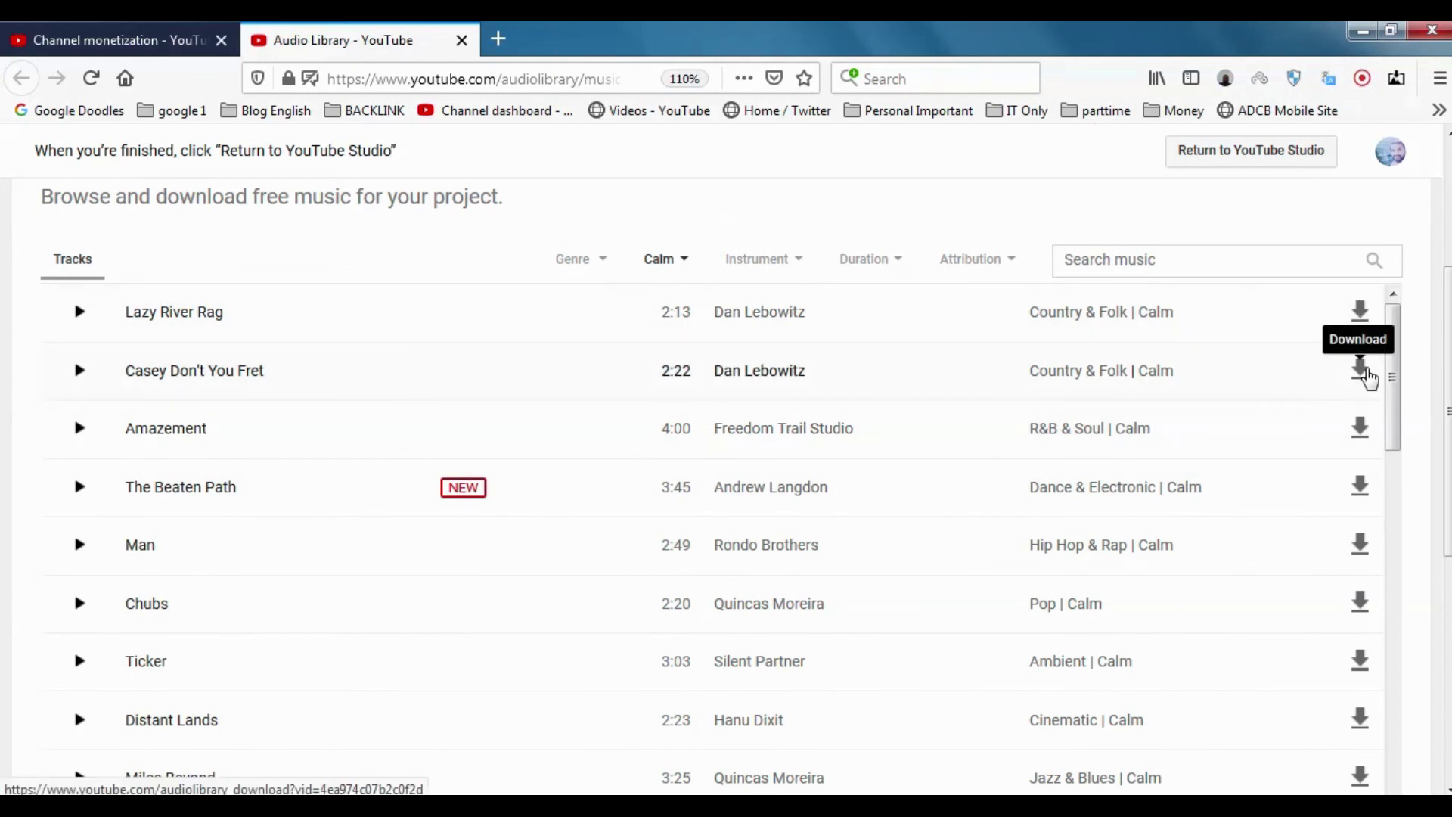
Step: Switch to the Channel monetization browser tab and scroll its sidebar back to the top
click(105, 27)
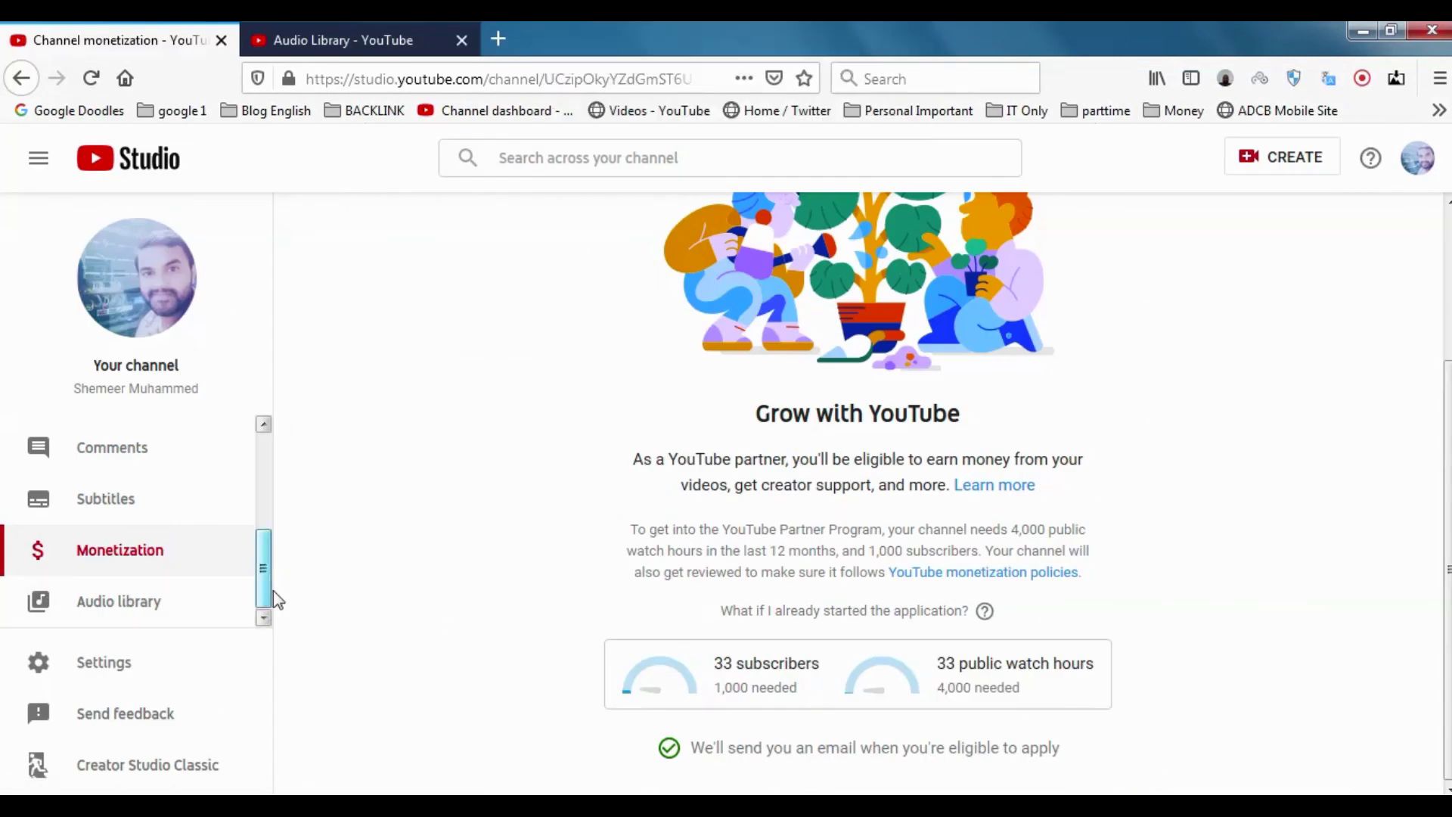
drag(259, 578, 247, 627)
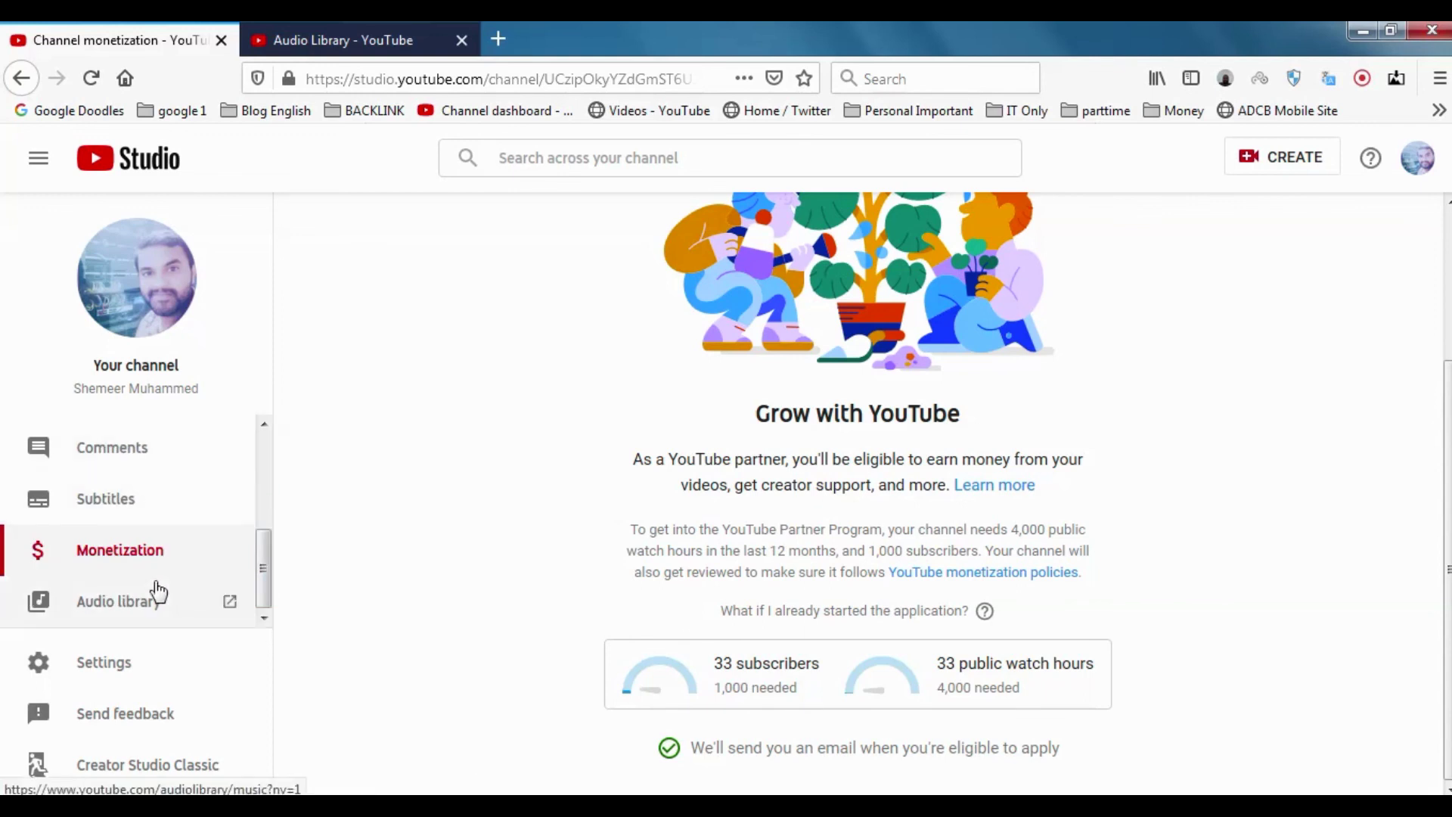
drag(265, 565, 225, 426)
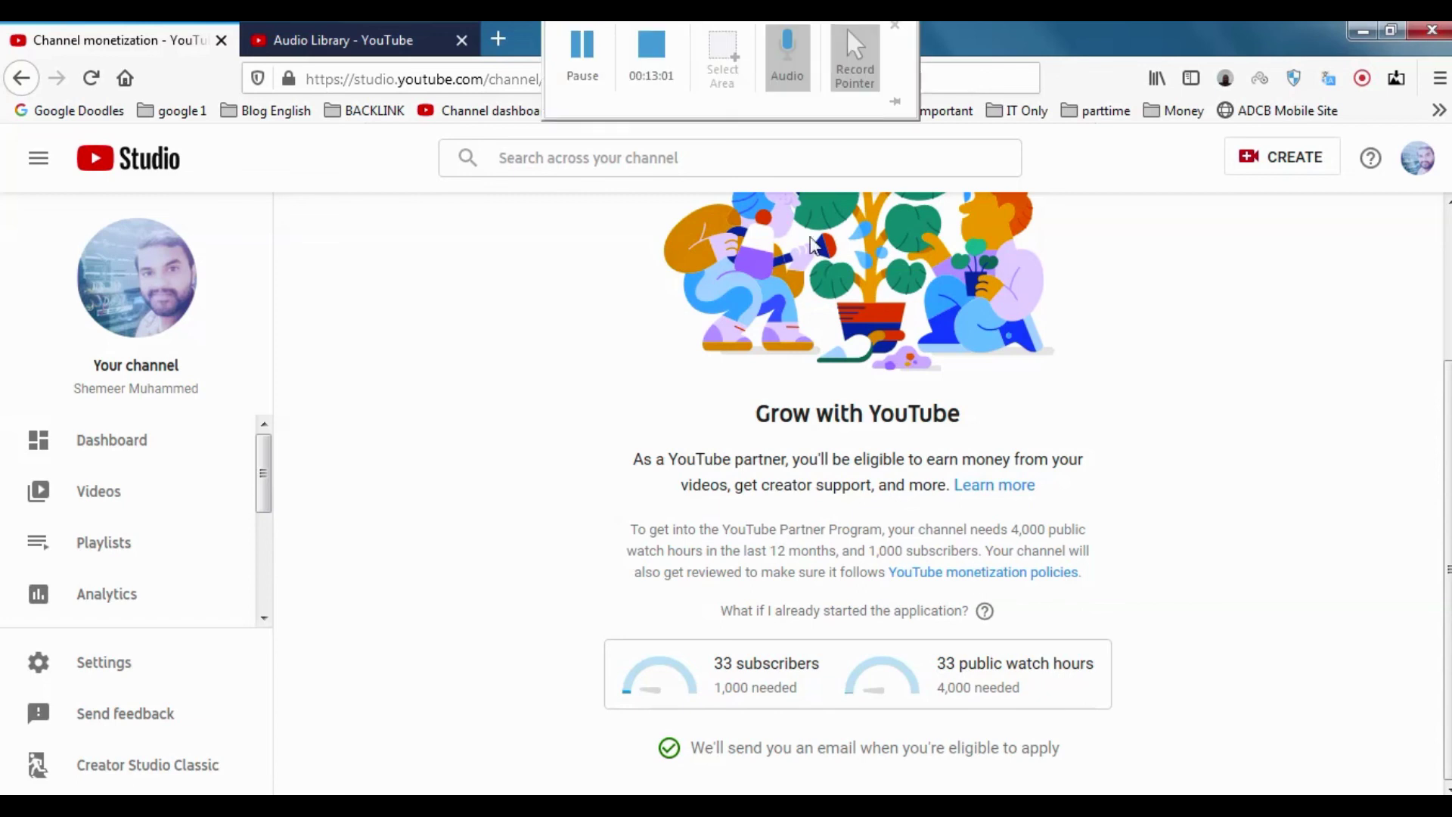
mouse_move(565, 21)
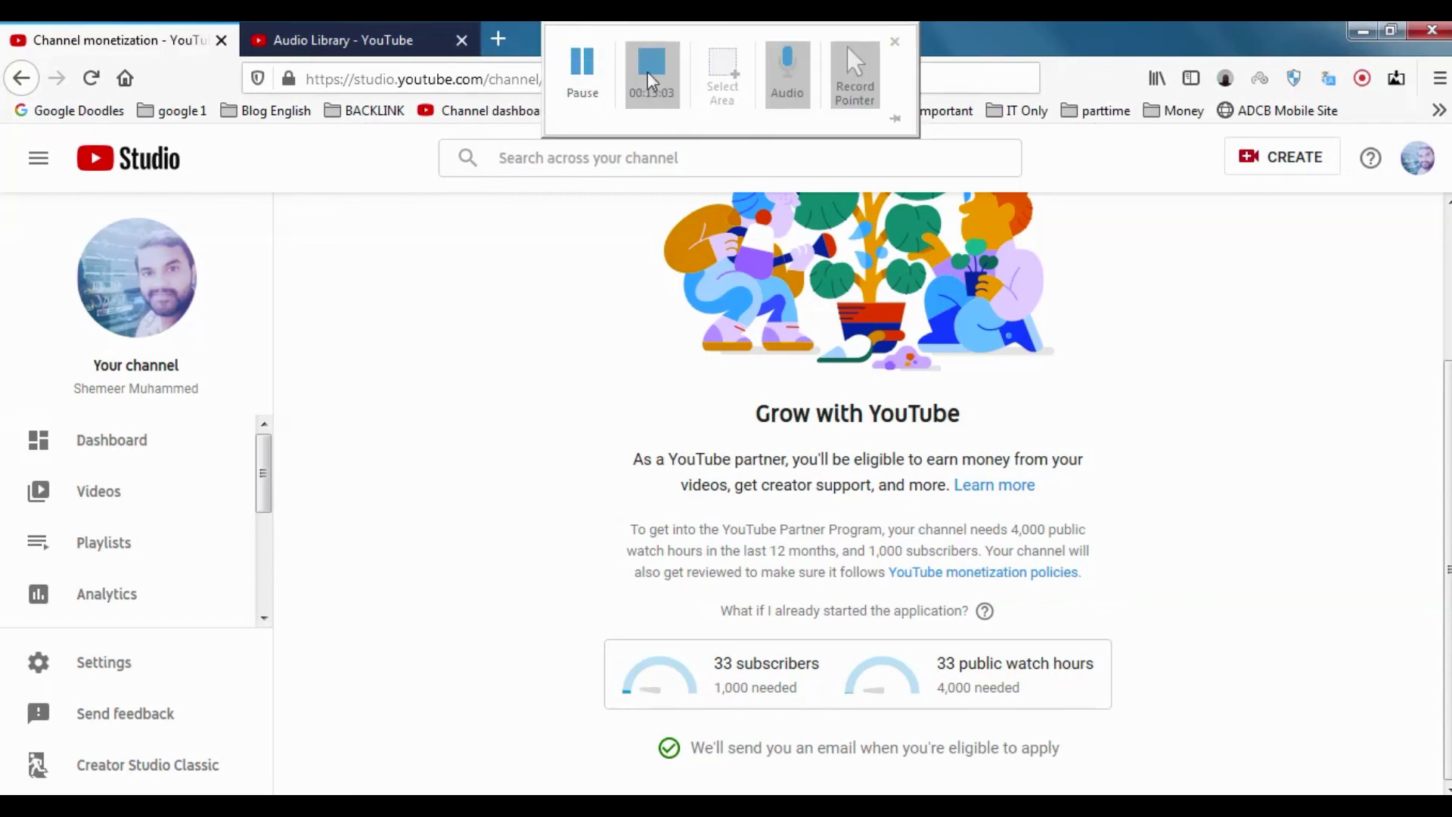